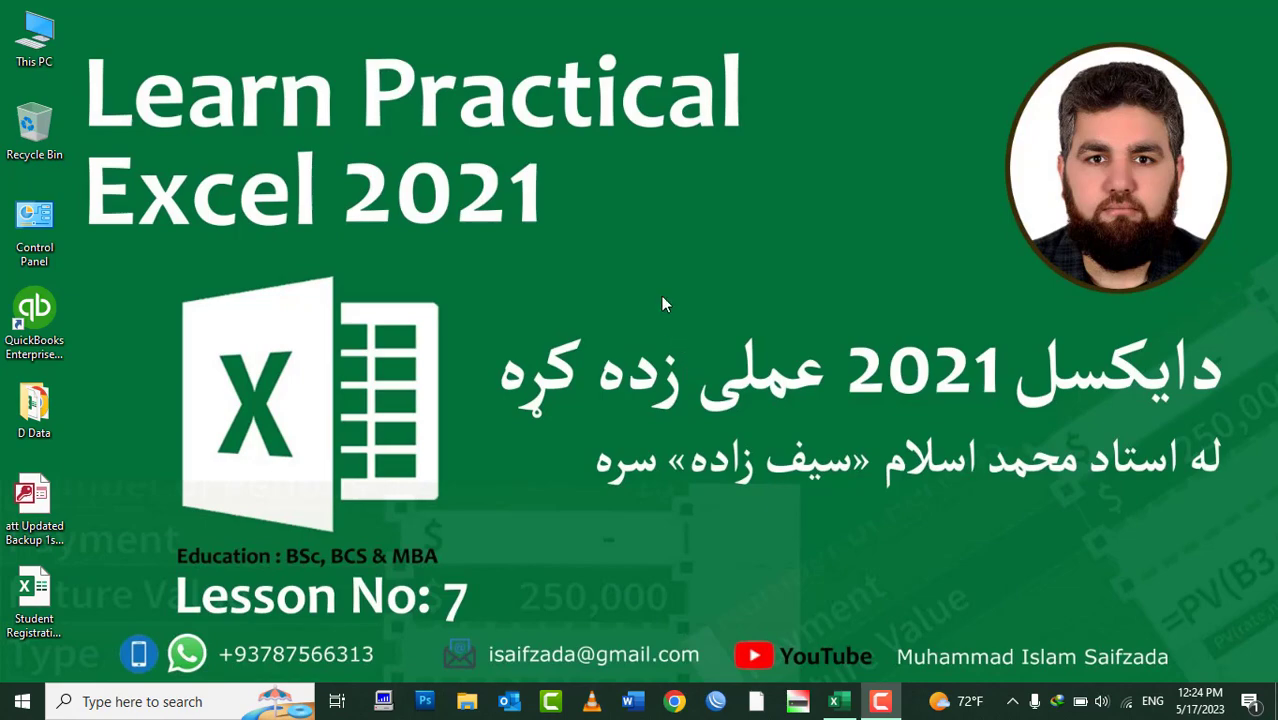
- Refresh the desktop, then restore the Student Registration form workbook from the taskbar
right_click(665, 221)
left_click(705, 280)
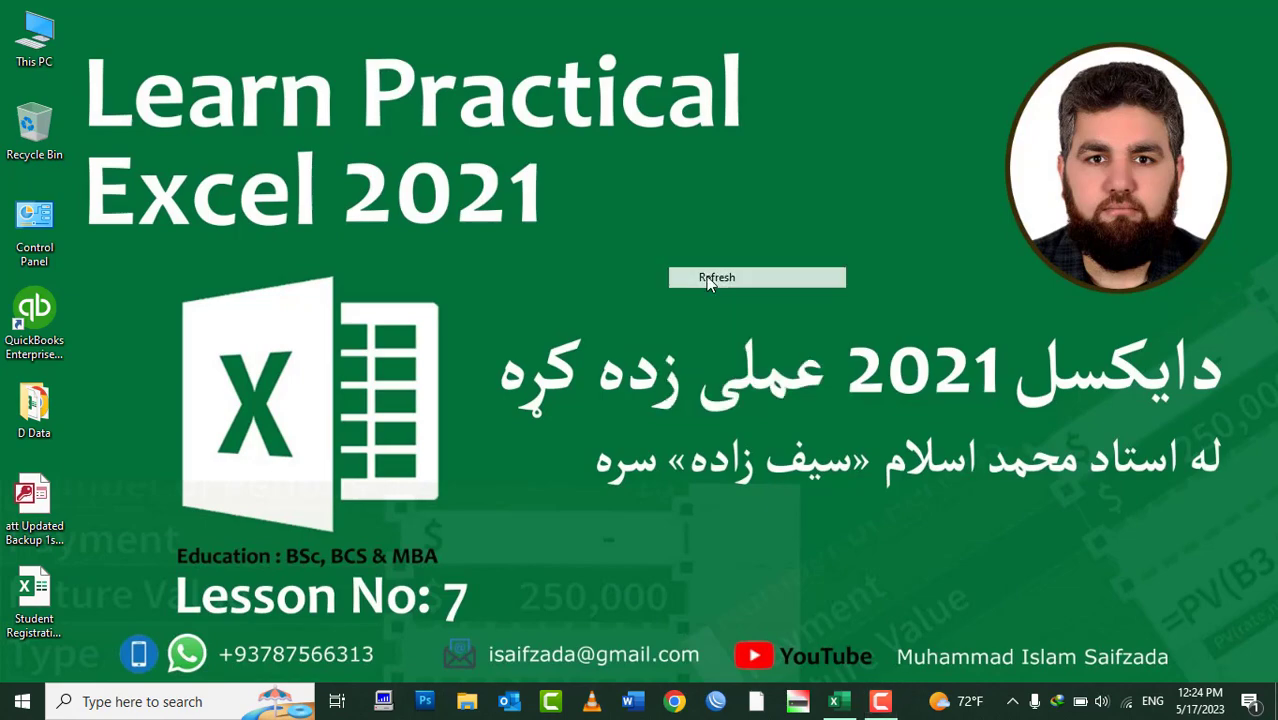
left_click(835, 701)
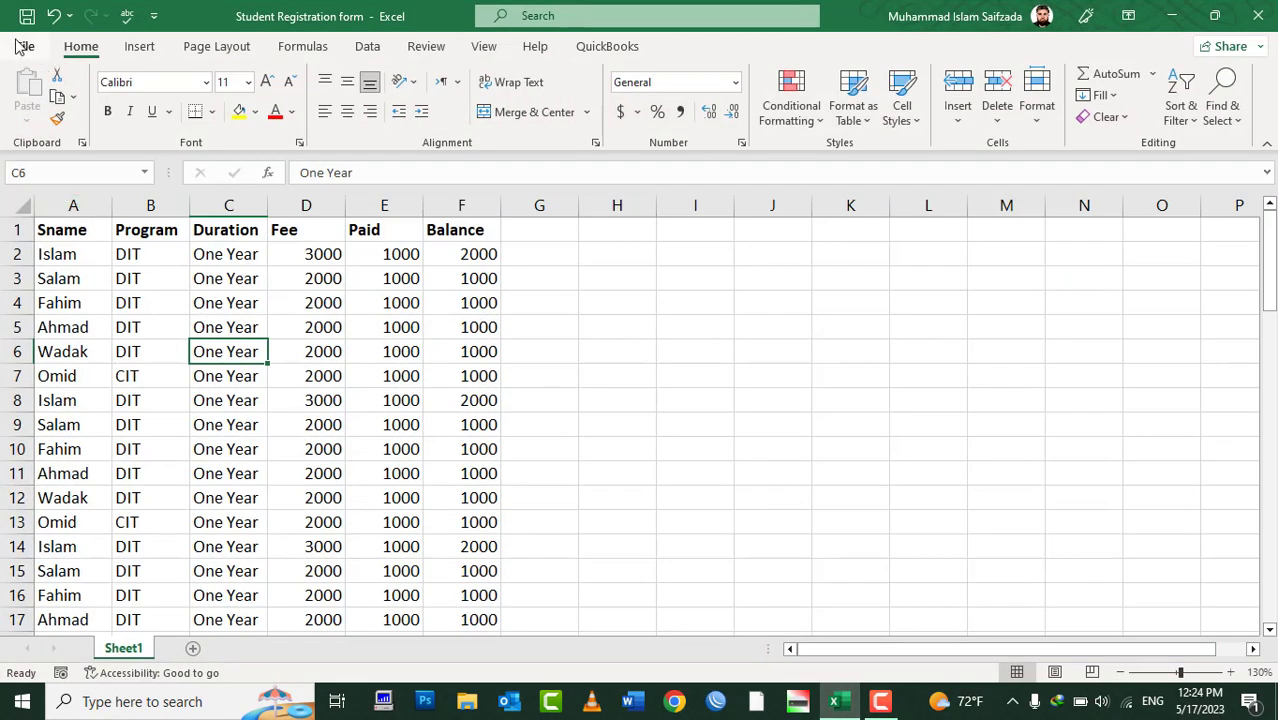
left_click(20, 46)
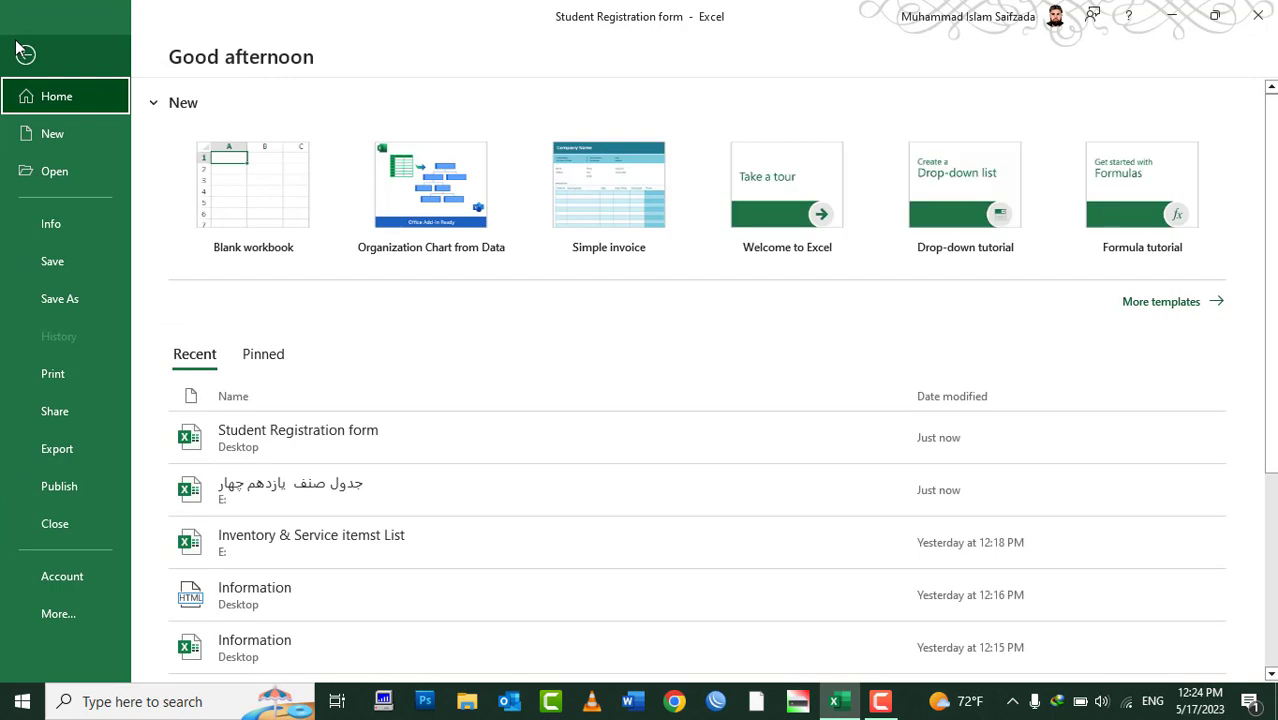
left_click(58, 373)
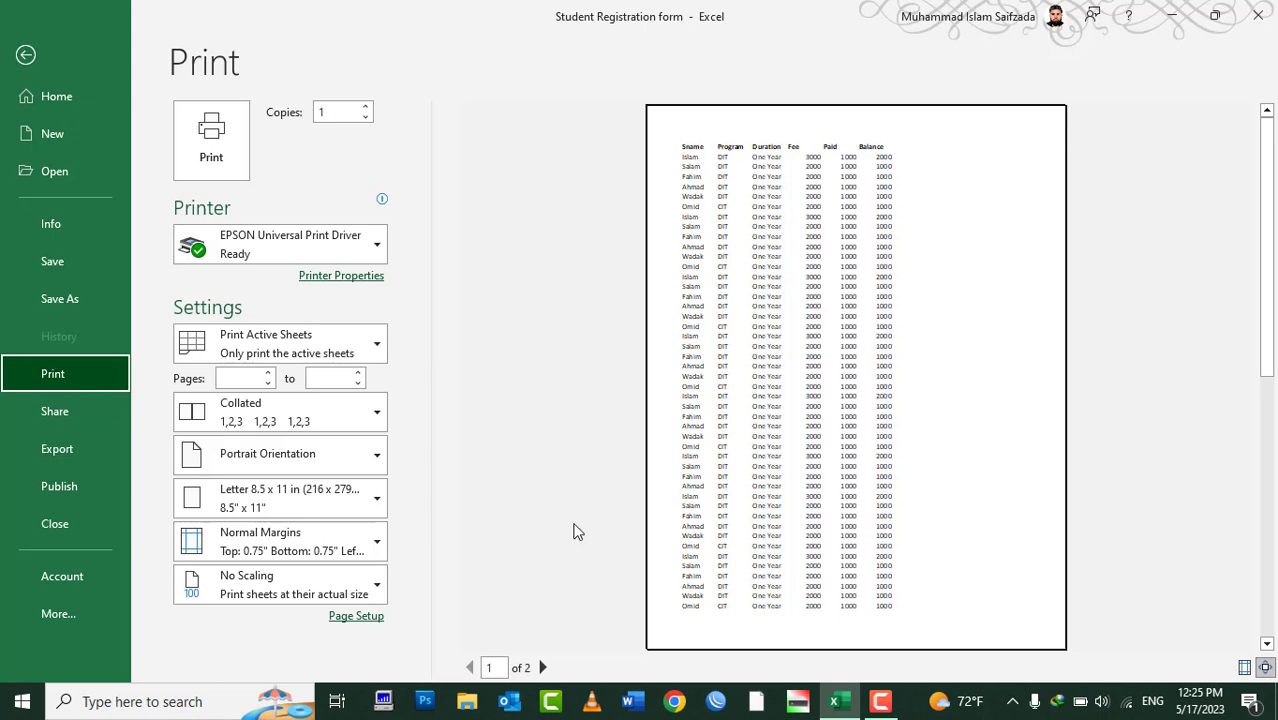
left_click(542, 667)
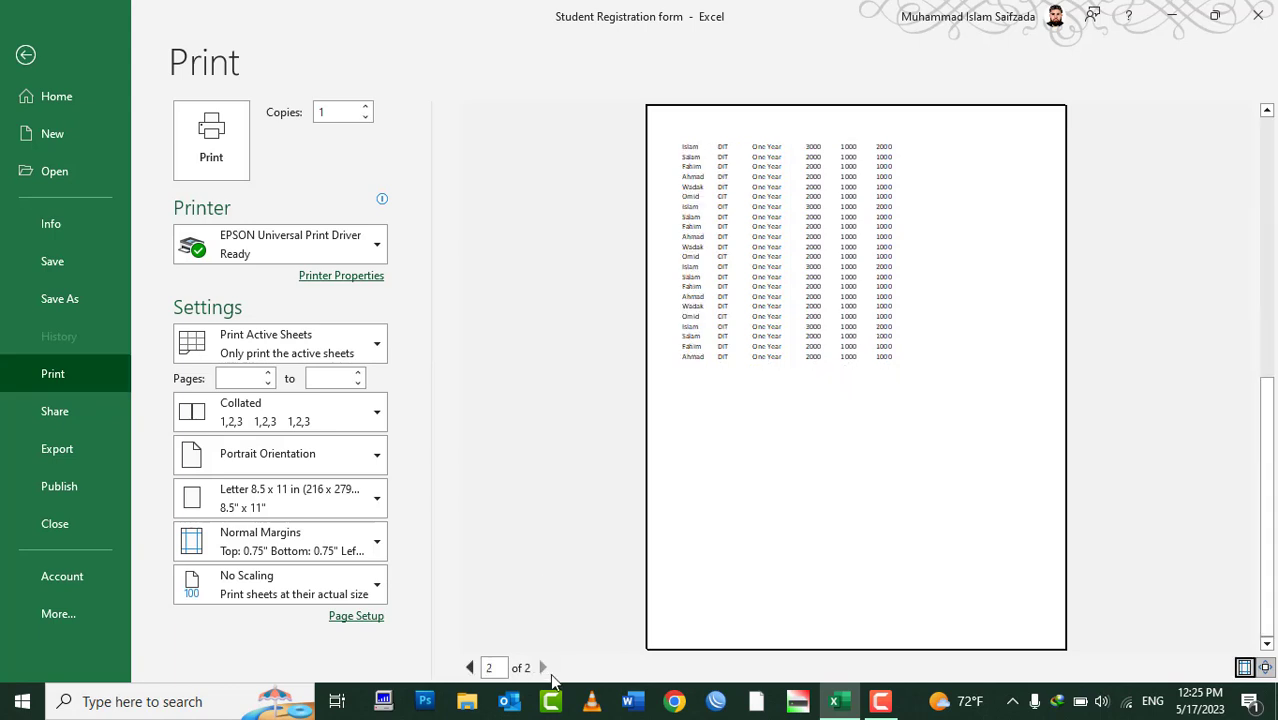
left_click(469, 668)
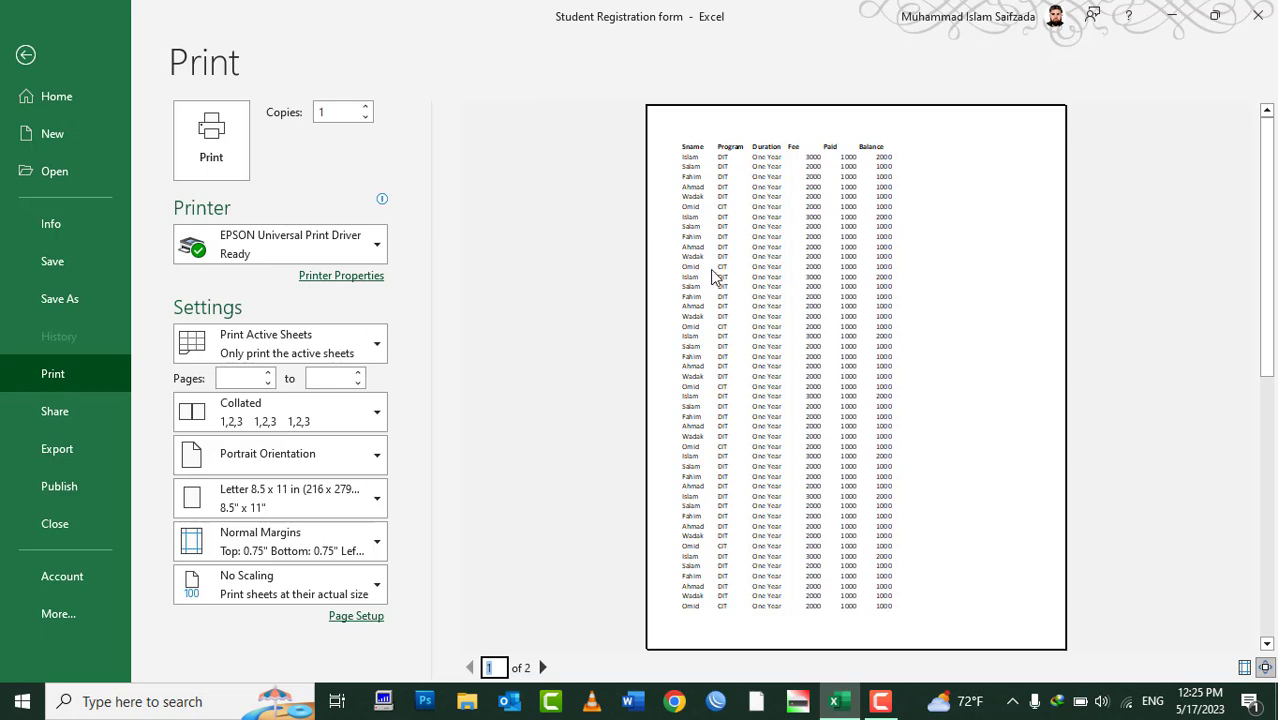
key("Escape")
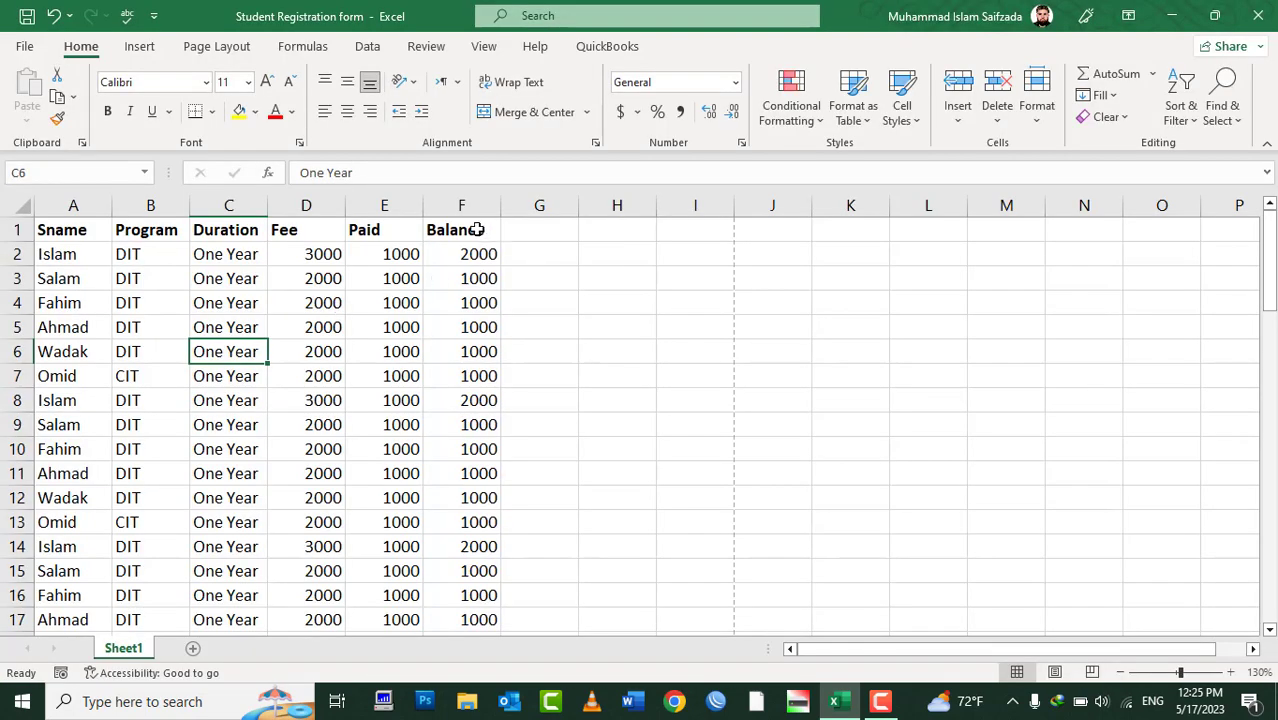
- Copy the student table A1:F69 and paste it at G1 beside the original
left_click_drag(71, 229, 443, 717)
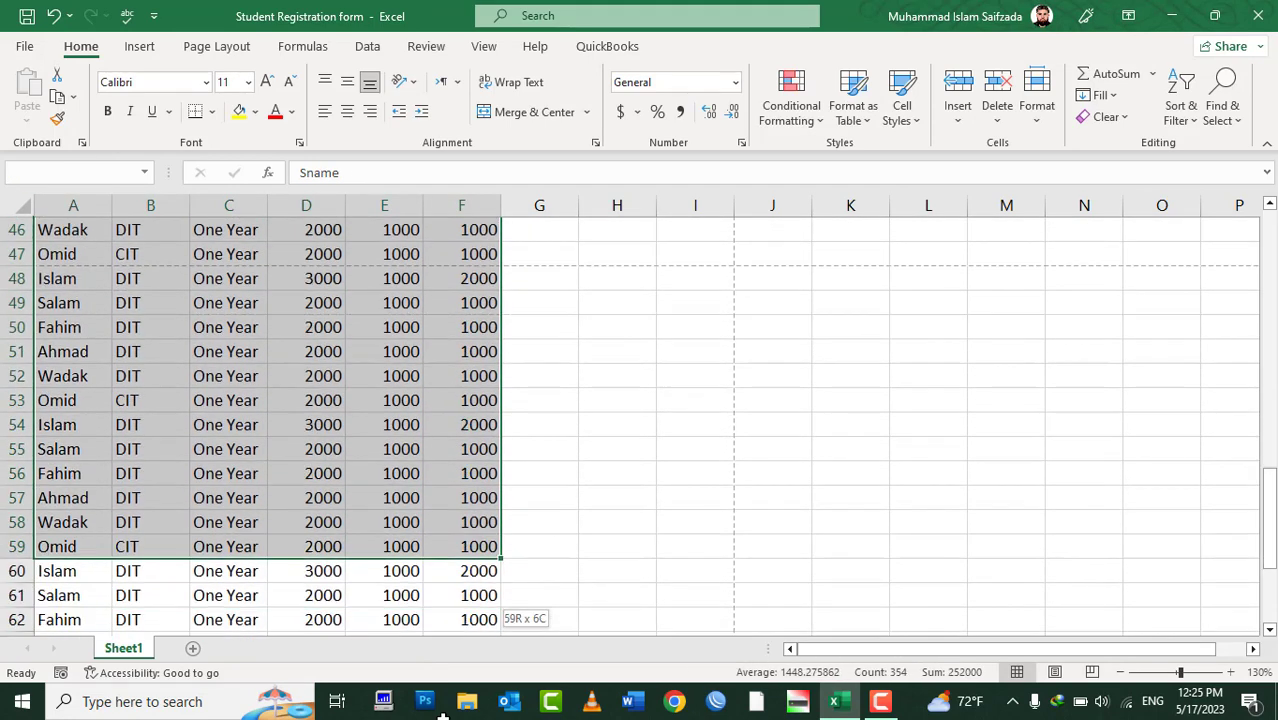
left_click_drag(443, 717, 447, 560)
key("ctrl+c")
scroll(584, 473, "up", 12)
scroll(584, 473, "up", 6)
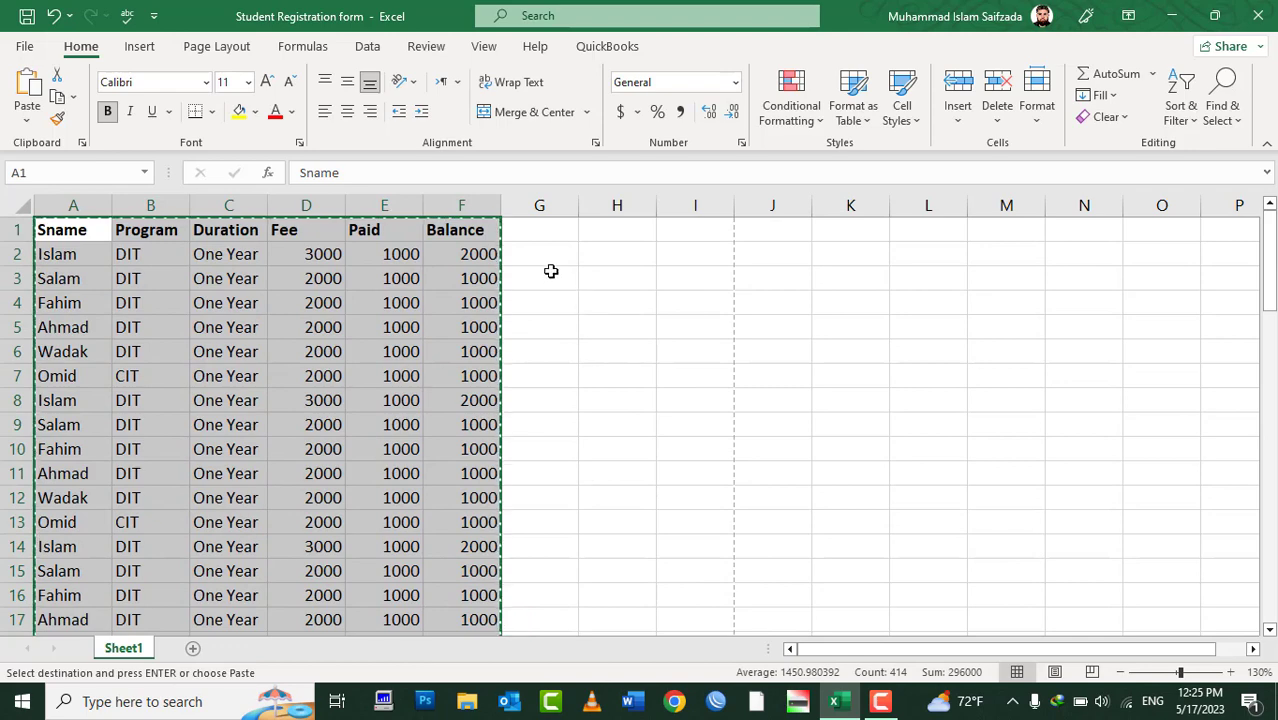
left_click(541, 231)
key("ctrl+v")
key("Escape")
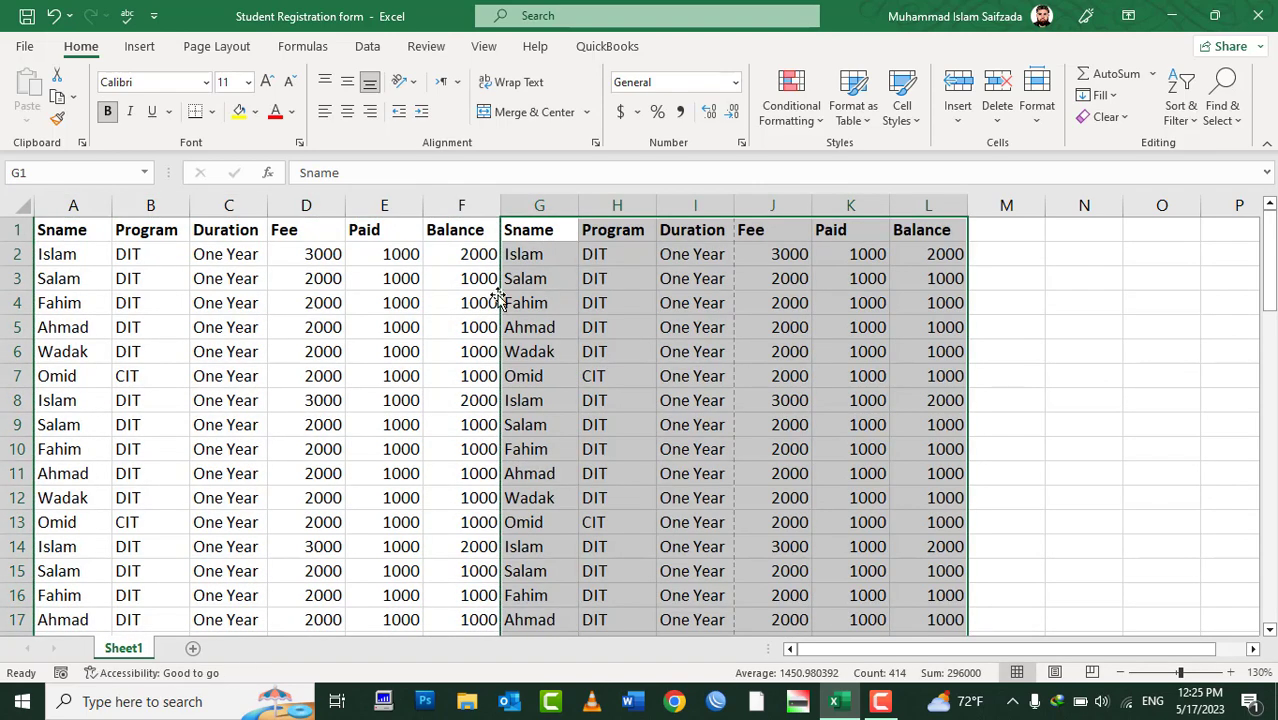
left_click(365, 280)
- Page through the four-page print preview to check the duplicated columns
left_click(24, 46)
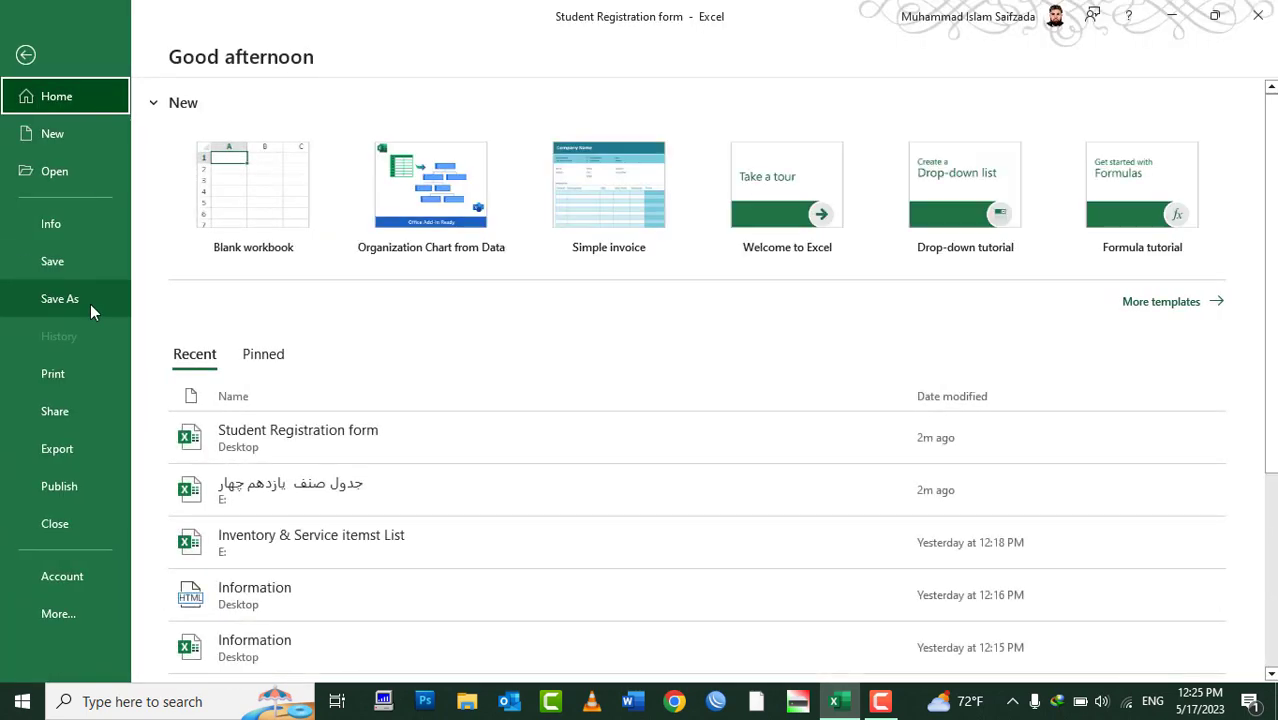
left_click(64, 378)
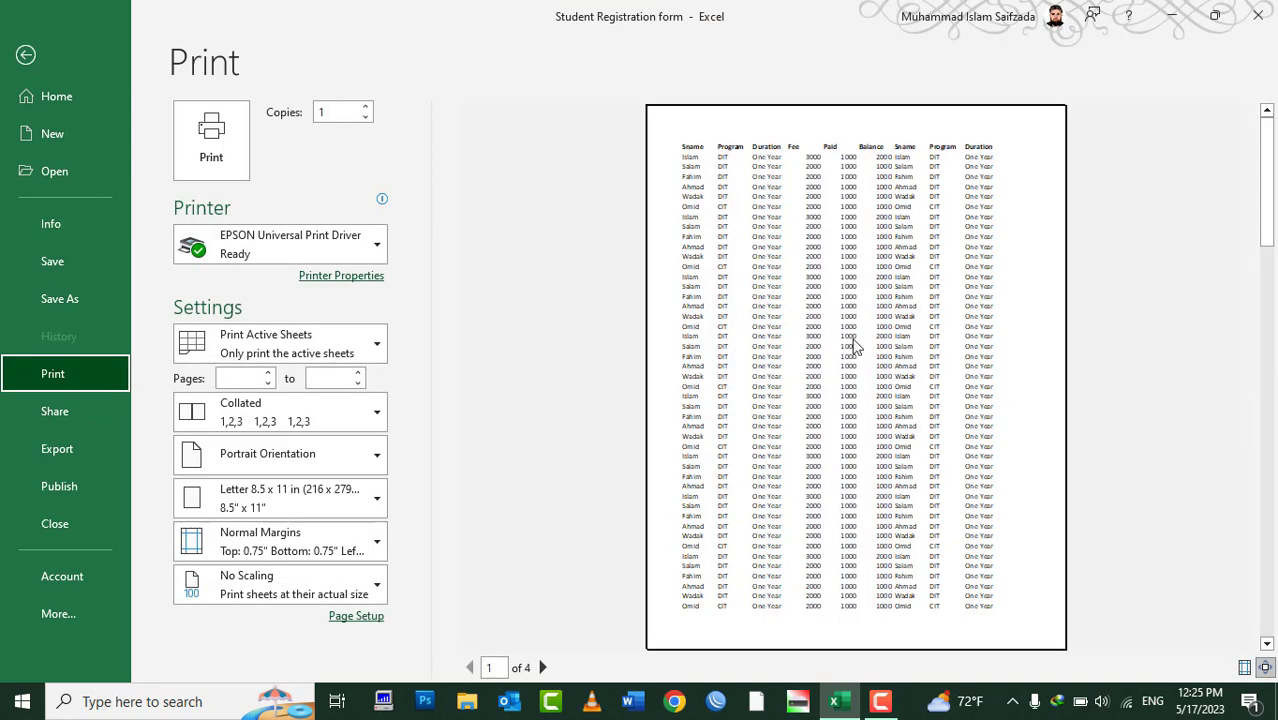
left_click(542, 667)
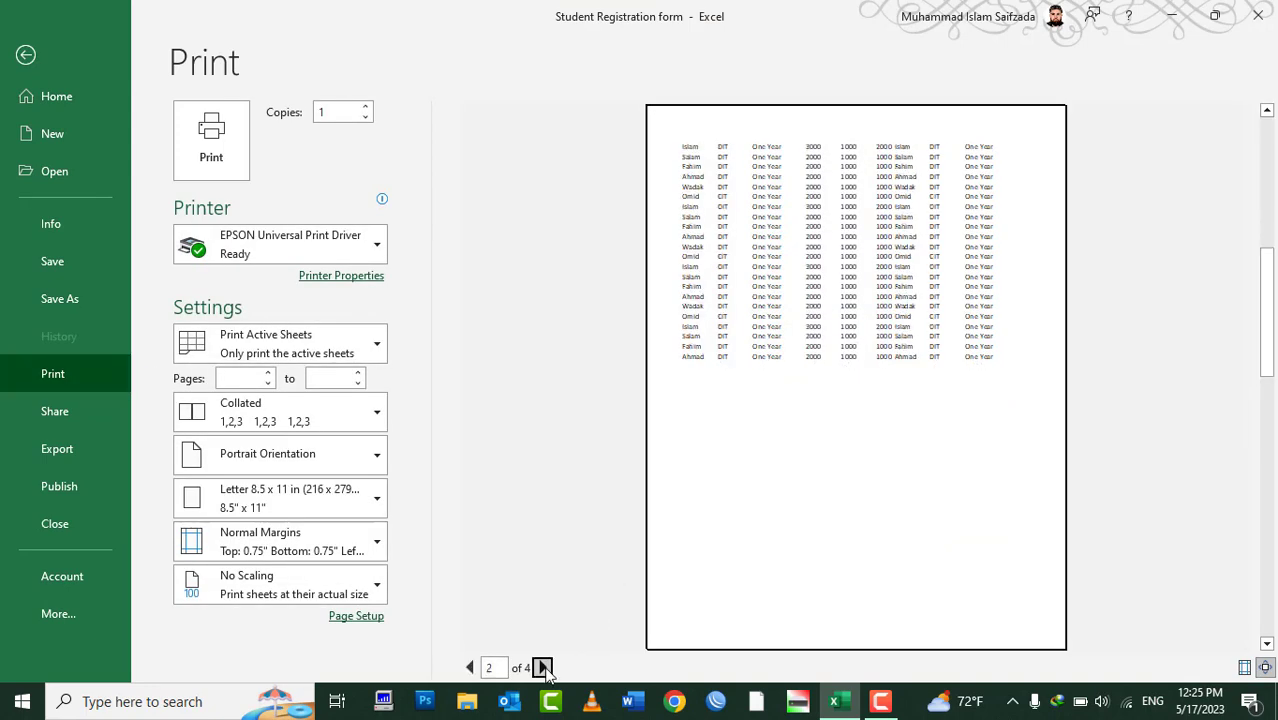
left_click(542, 667)
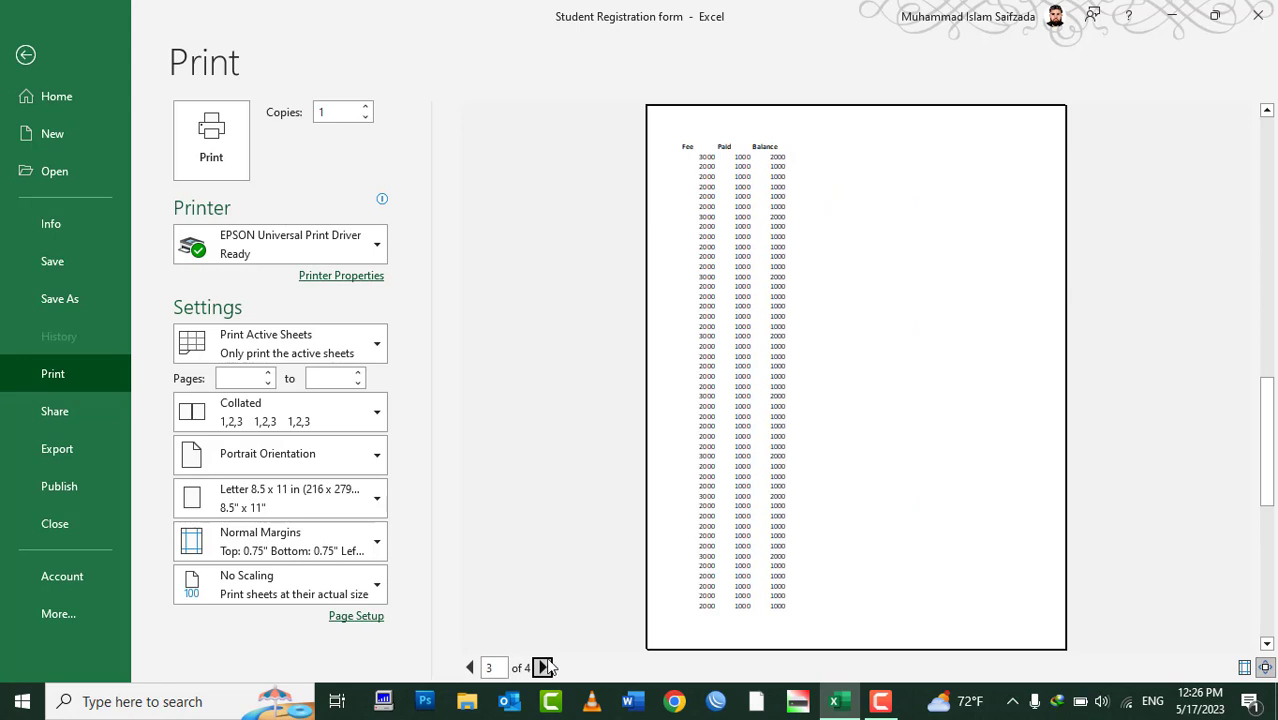
left_click(470, 667)
left_click(470, 667)
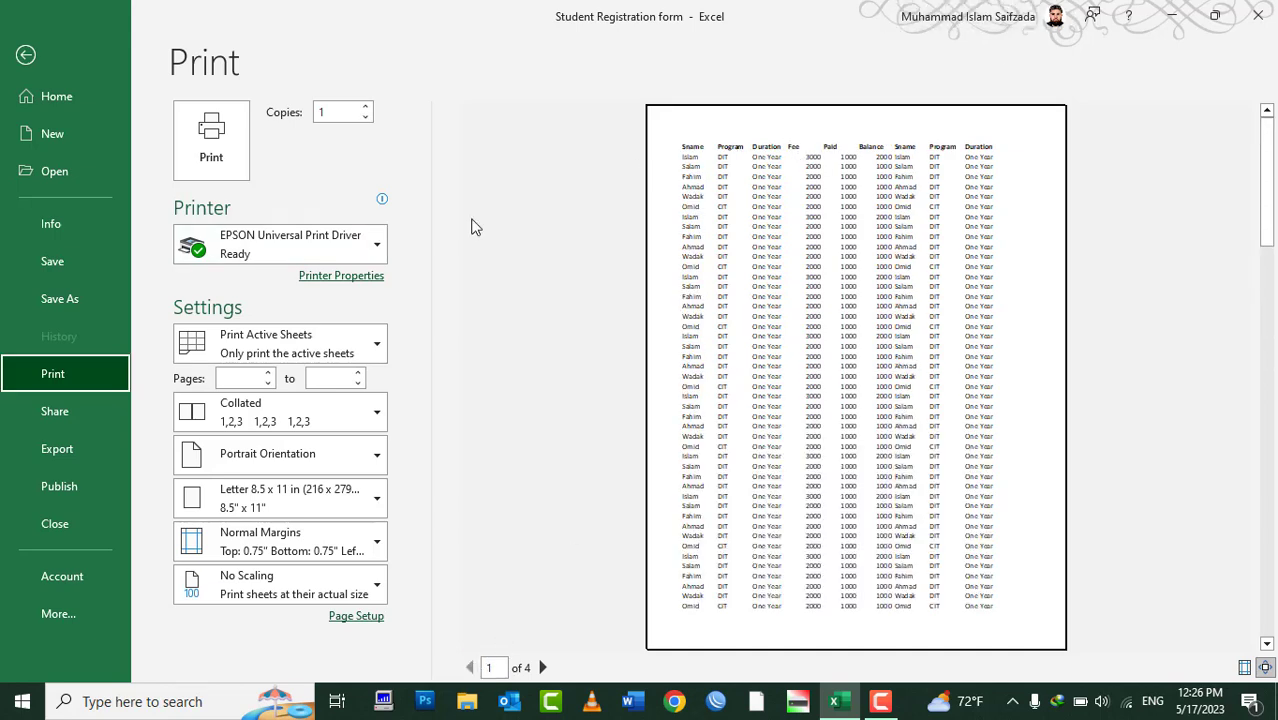
left_click(543, 667)
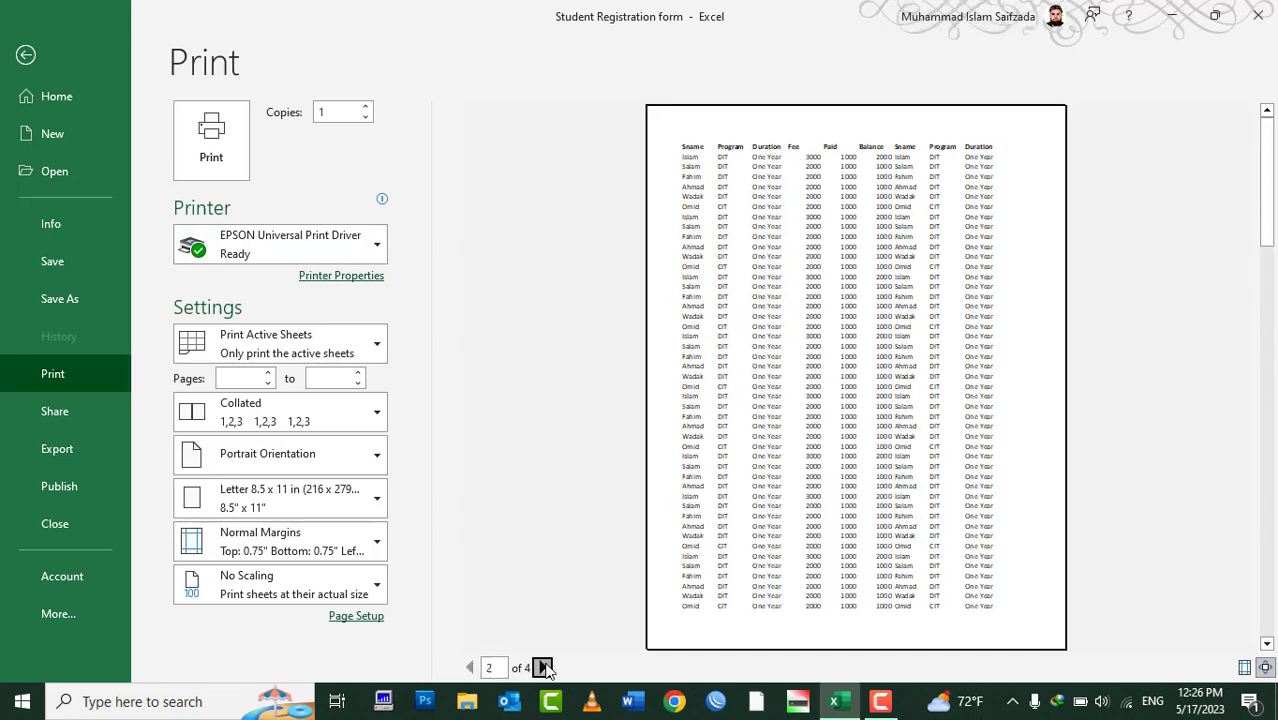
left_click(545, 668)
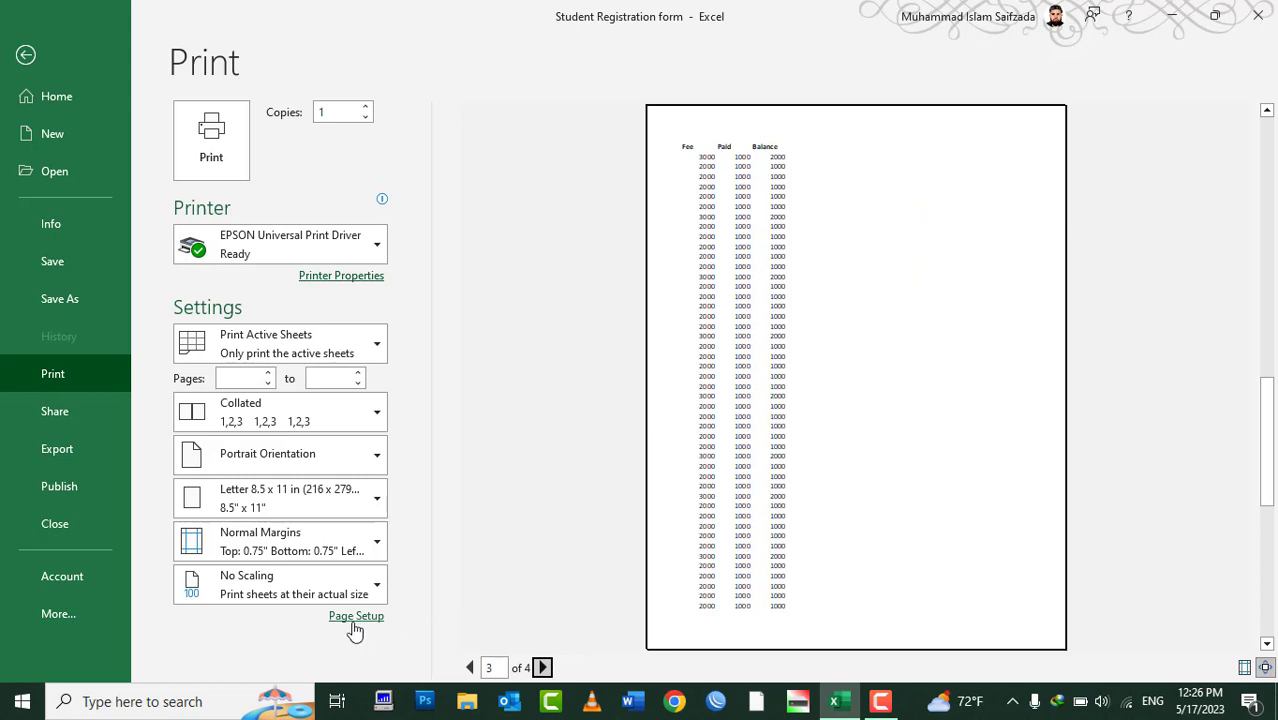
key("Escape")
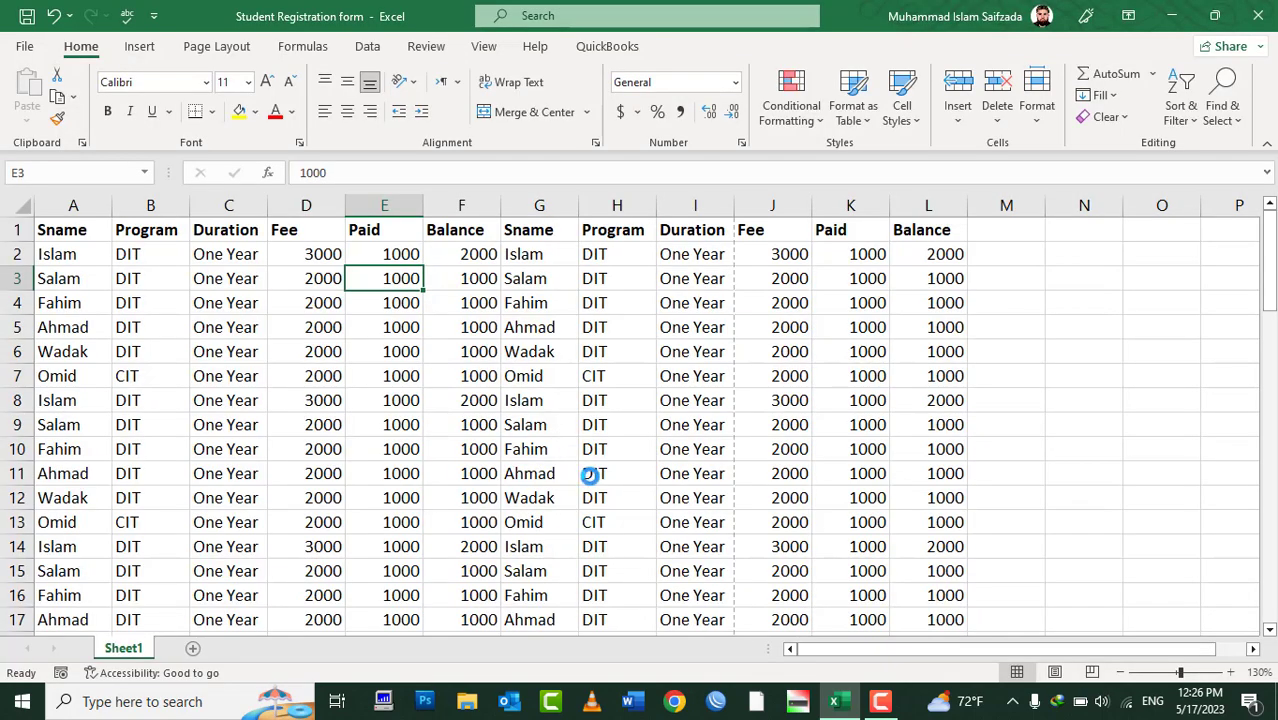
- Undo the pasted G–L columns and open the print preview
key("ctrl+z")
key("Escape")
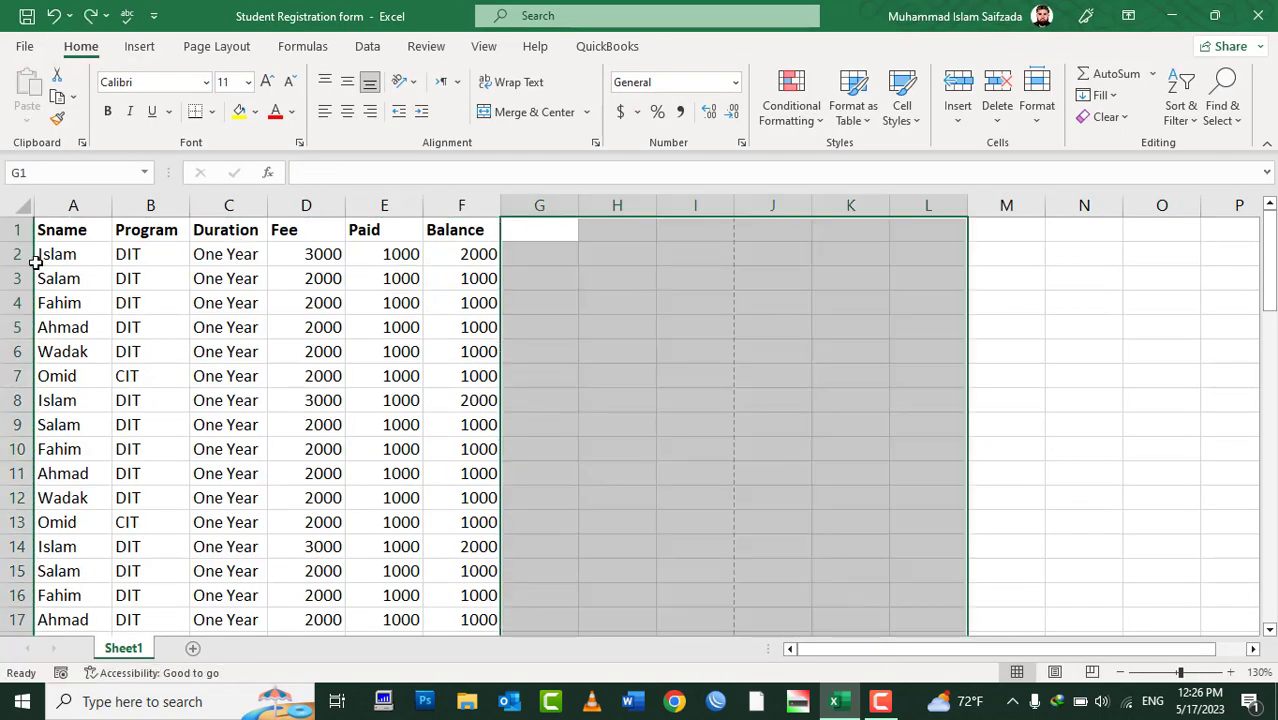
left_click(60, 250)
left_click(25, 45)
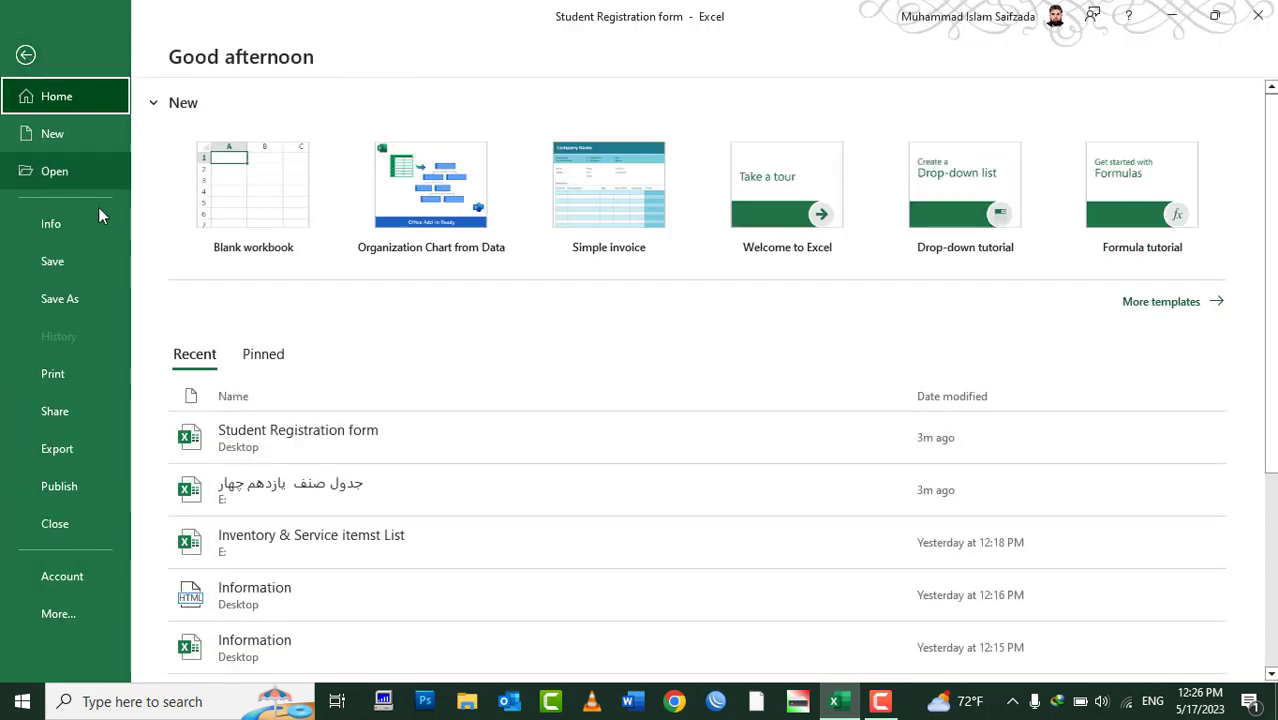
left_click(55, 380)
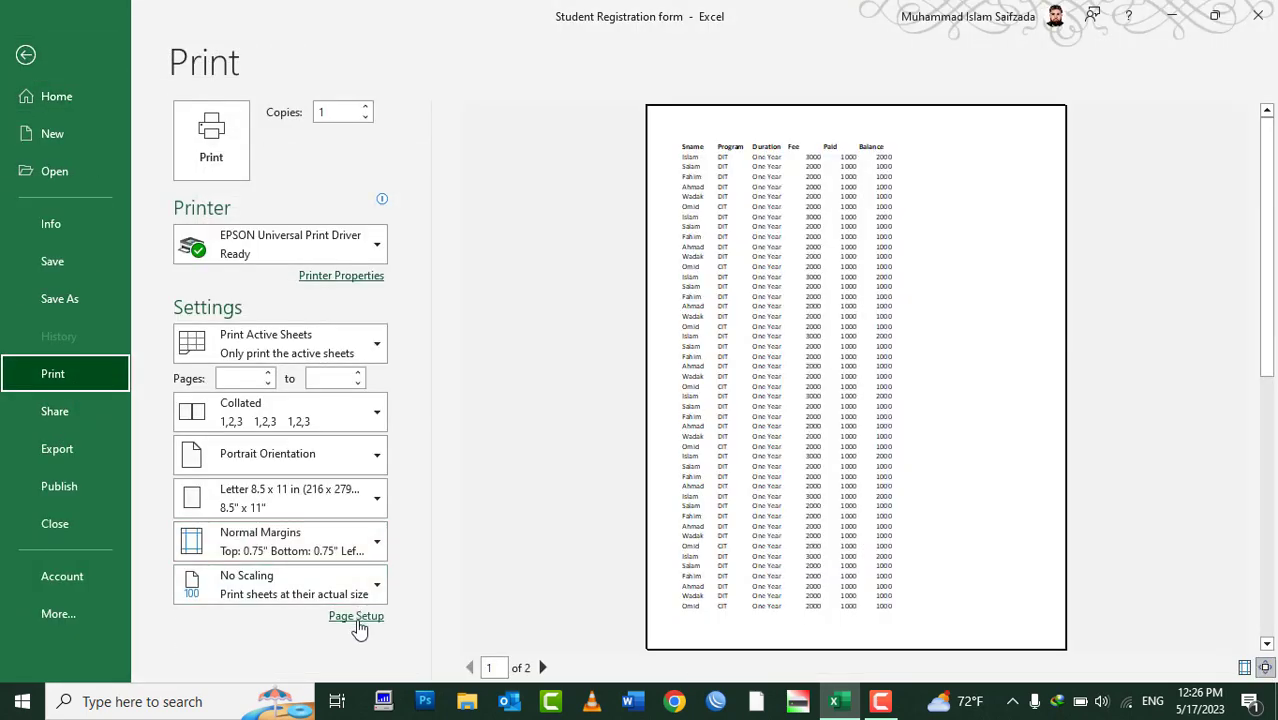
- Try Landscape orientation in Page Setup, then switch it back to Portrait
left_click(356, 617)
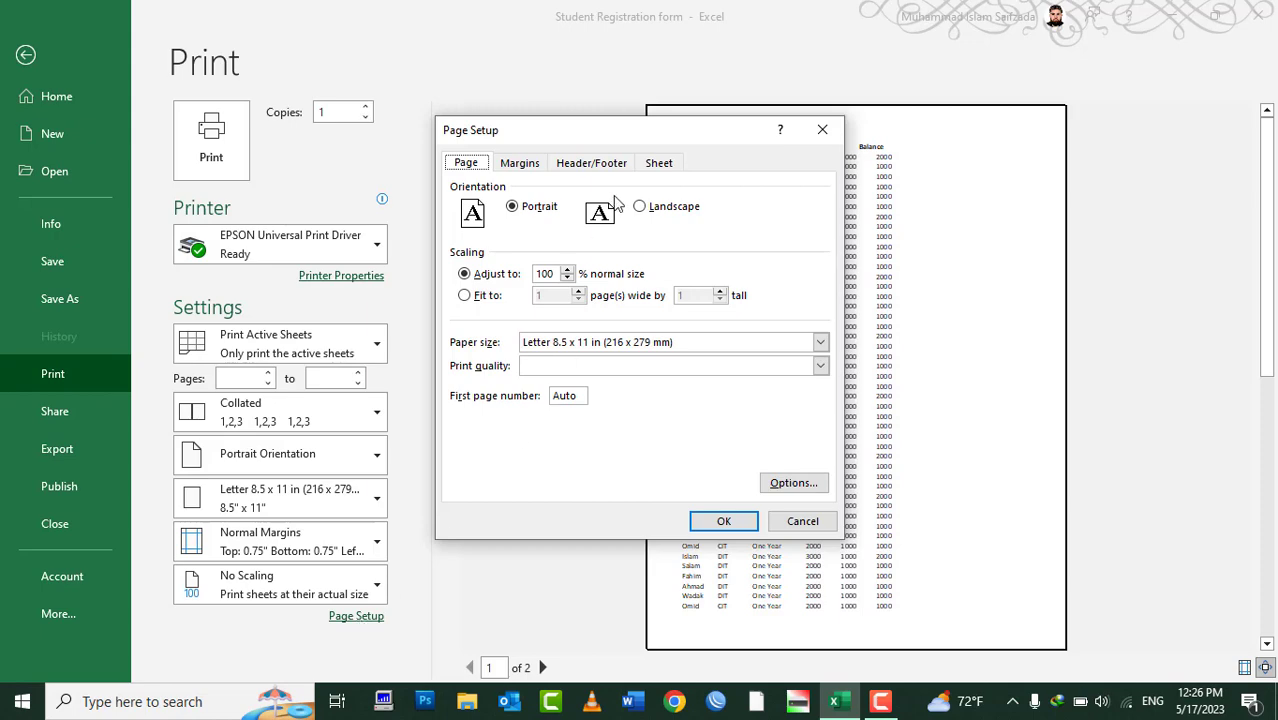
left_click_drag(608, 133, 548, 63)
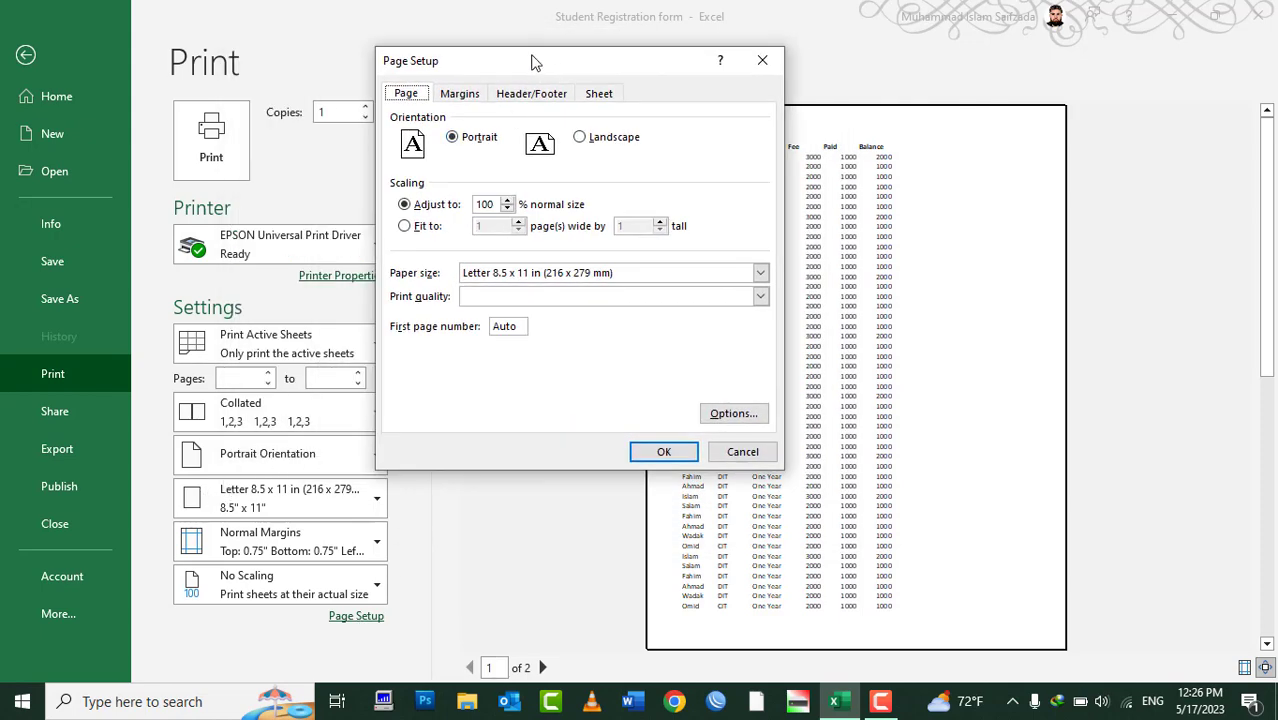
left_click_drag(534, 62, 353, 73)
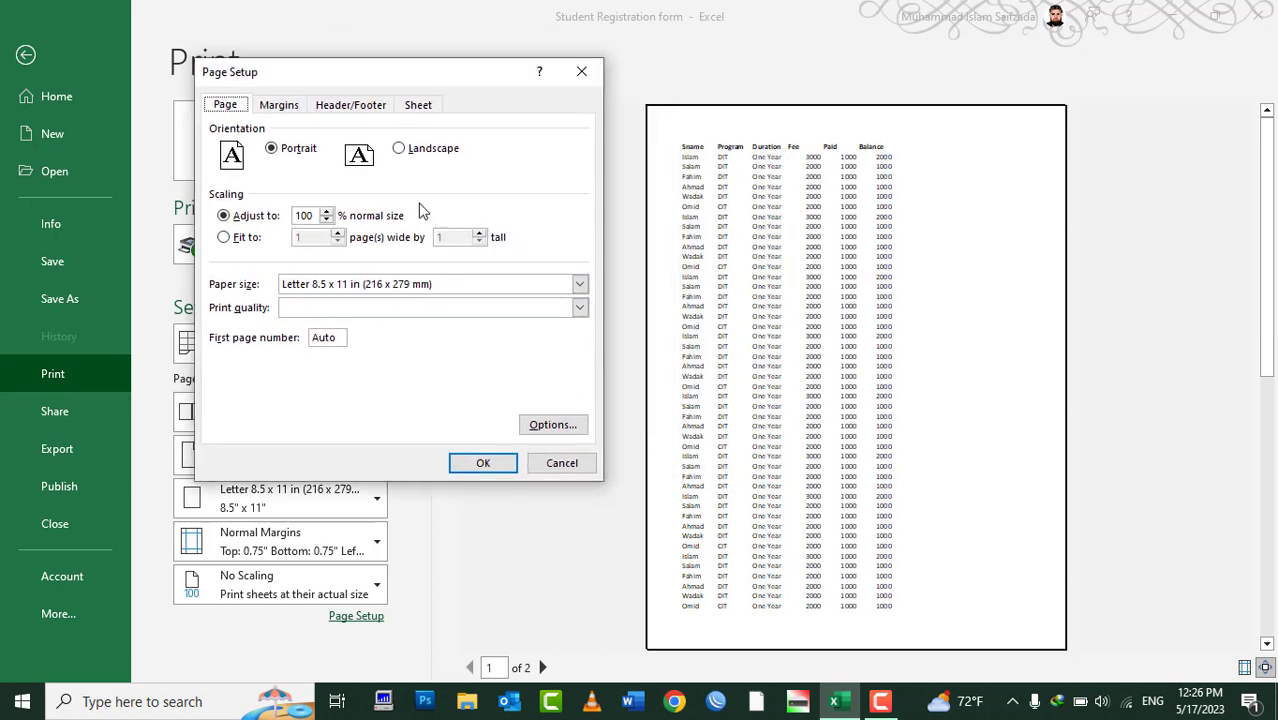
left_click(404, 156)
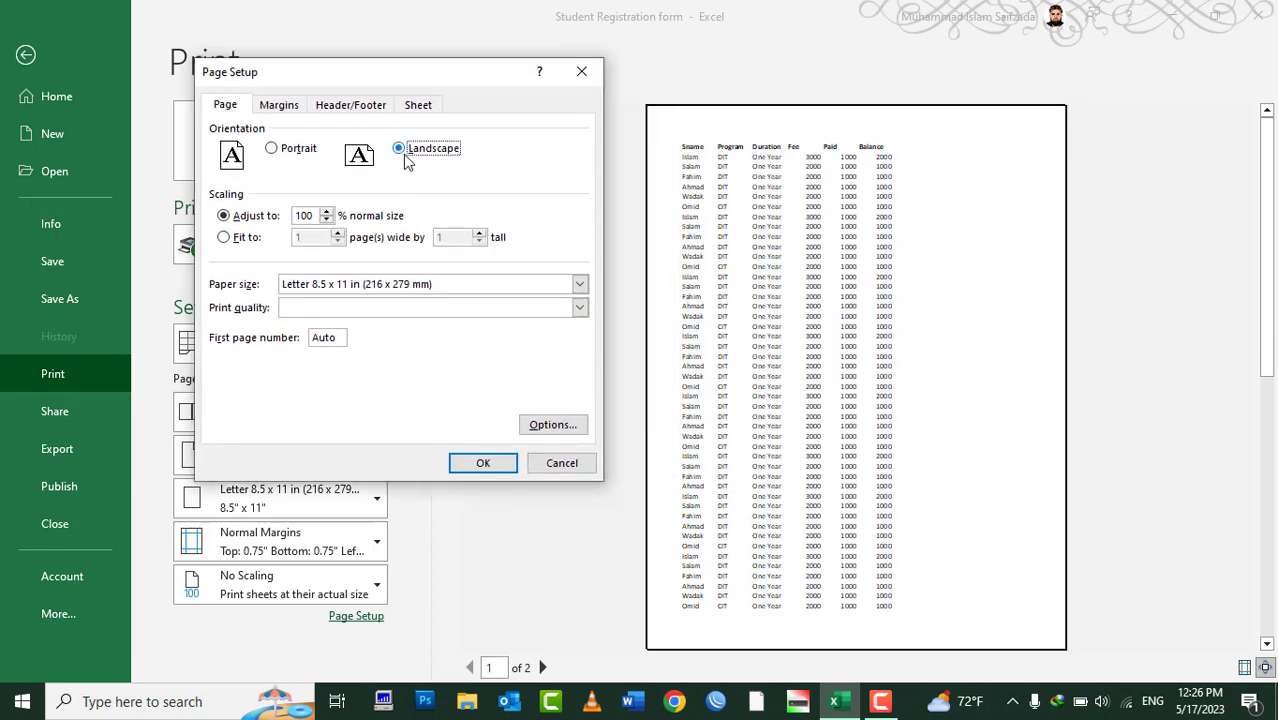
left_click(483, 463)
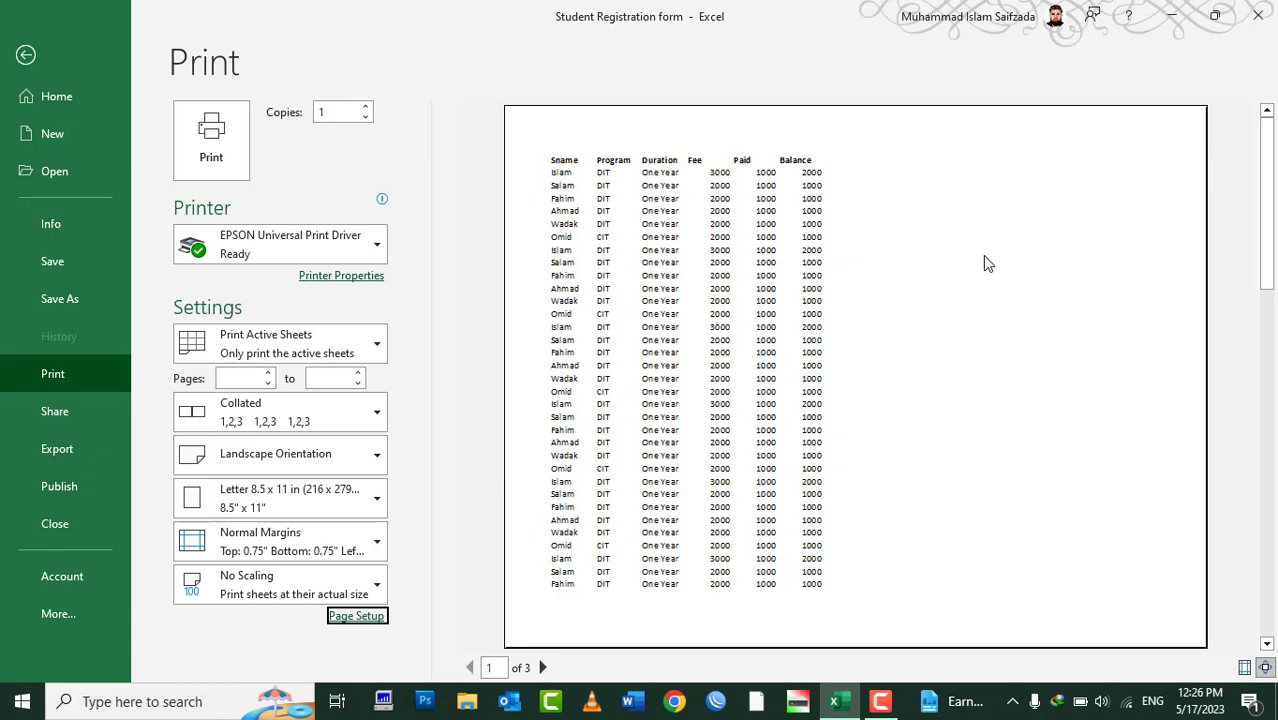
left_click(356, 615)
left_click(290, 150)
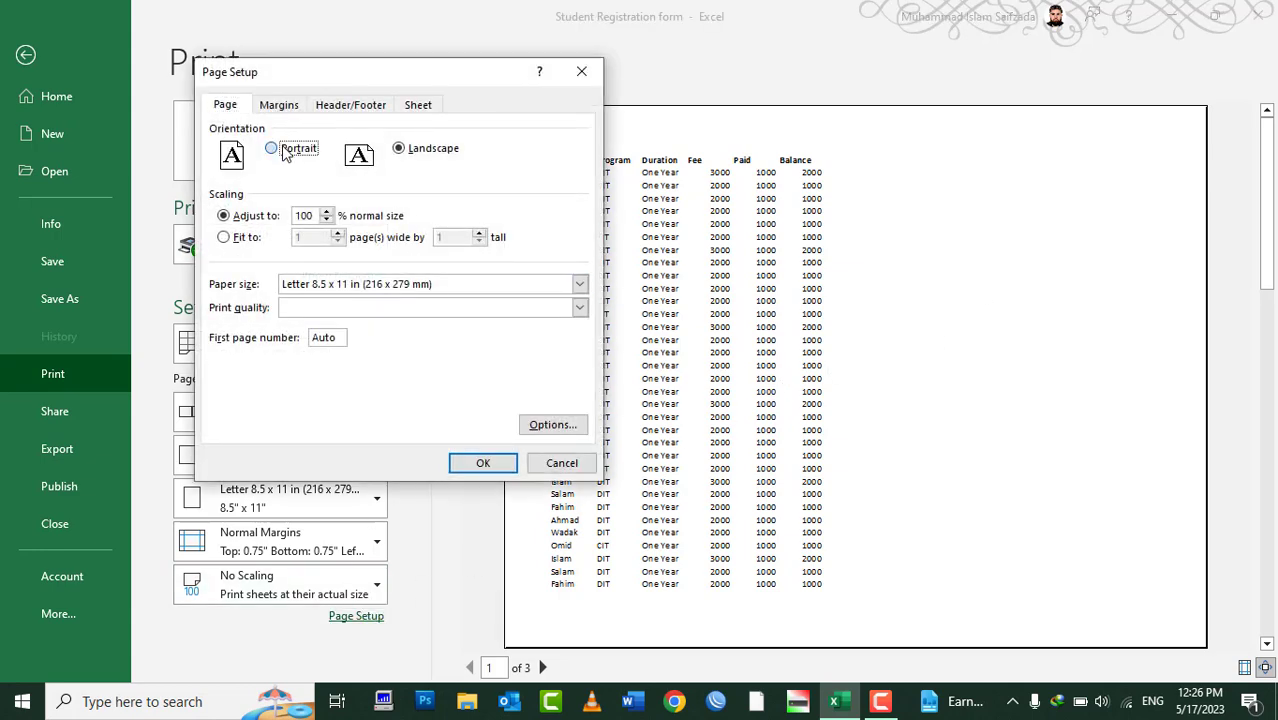
left_click(478, 462)
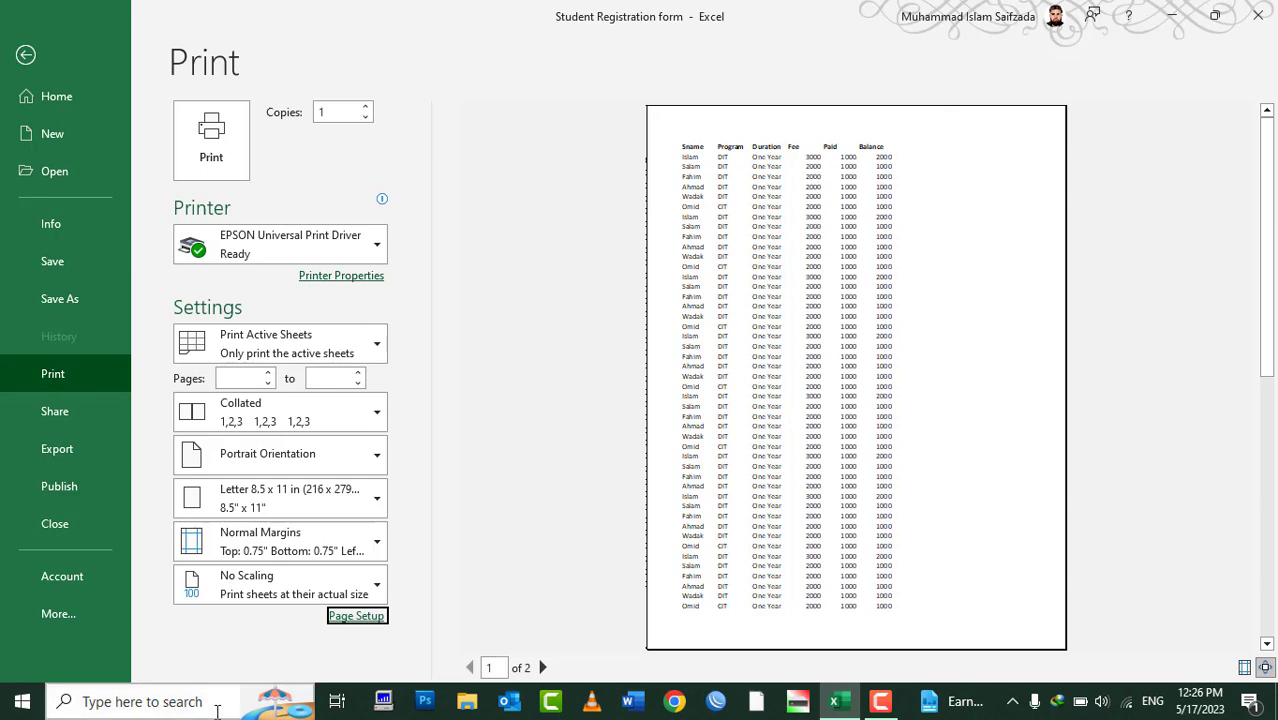
- Raise the print scaling step by step to 110%, then 120%
left_click(357, 616)
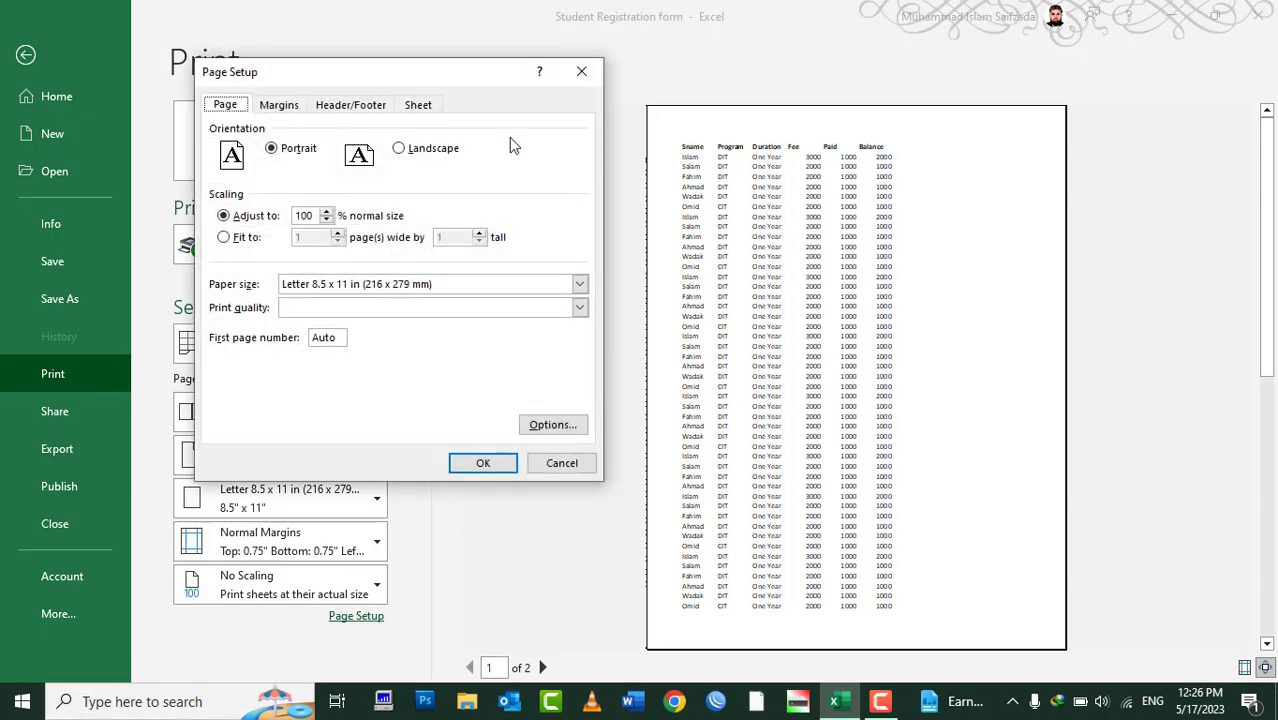
left_click_drag(449, 90, 420, 75)
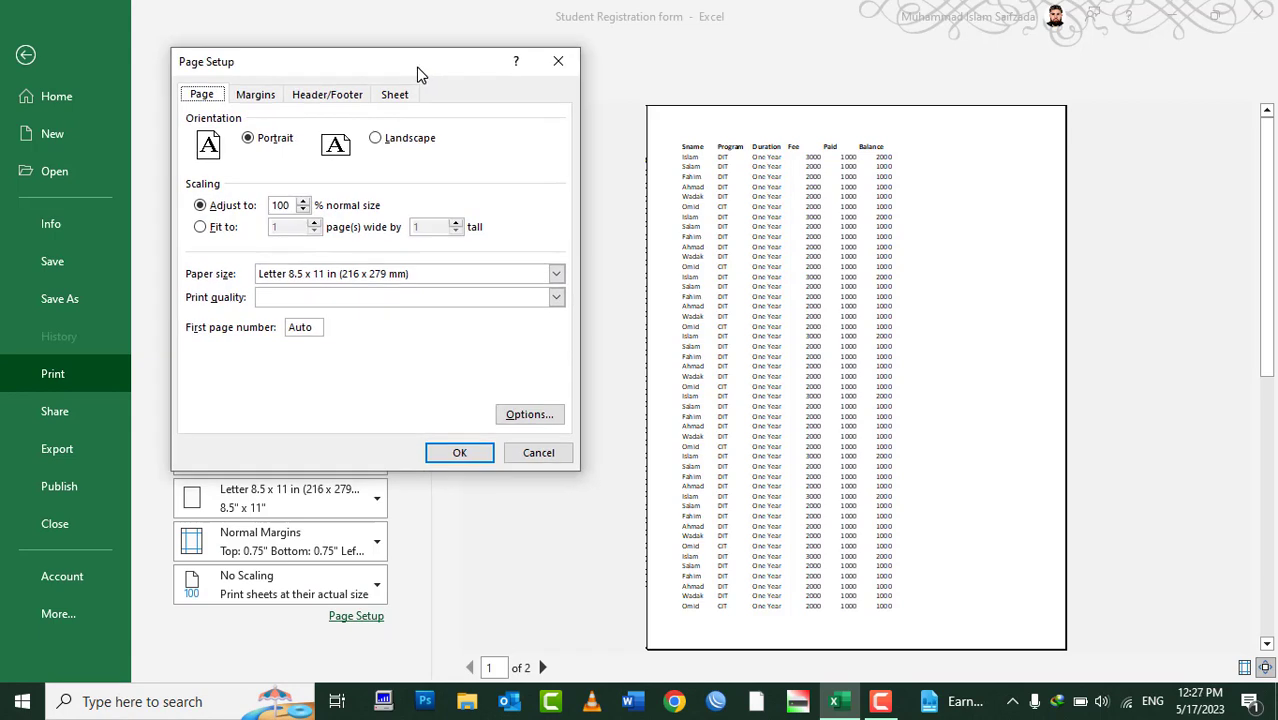
left_click(304, 201)
double_click(303, 209)
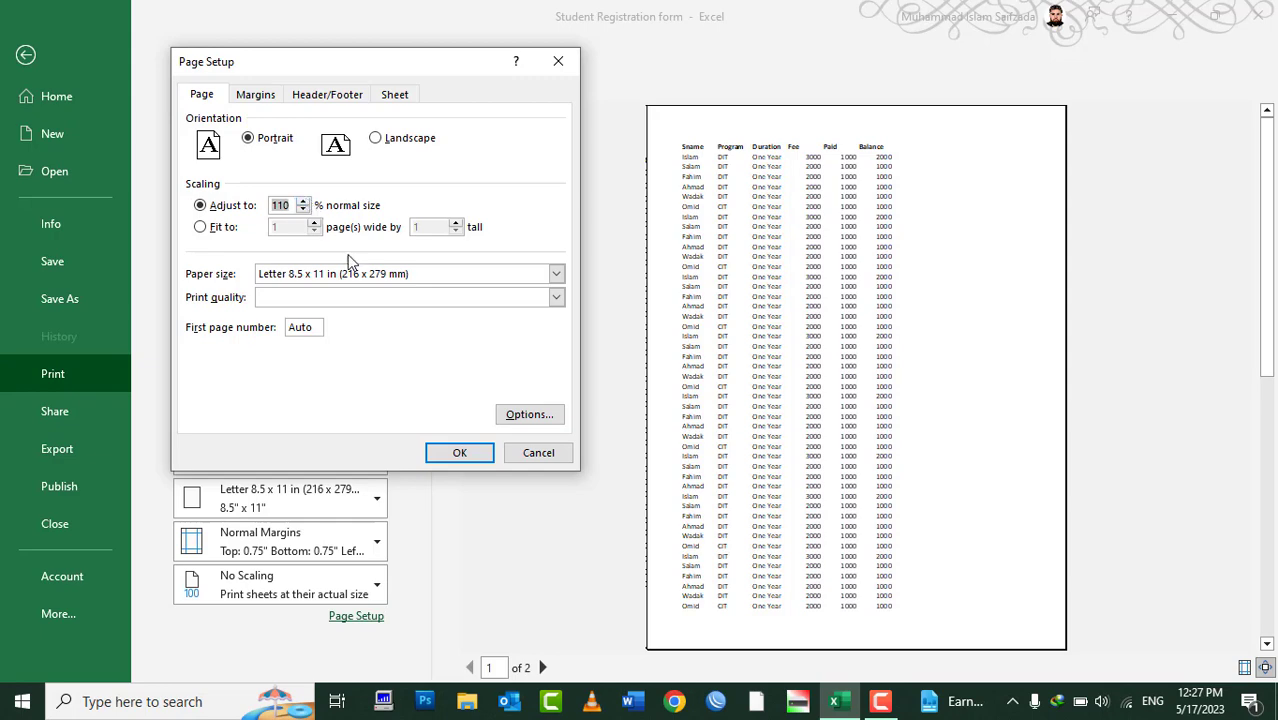
left_click(456, 452)
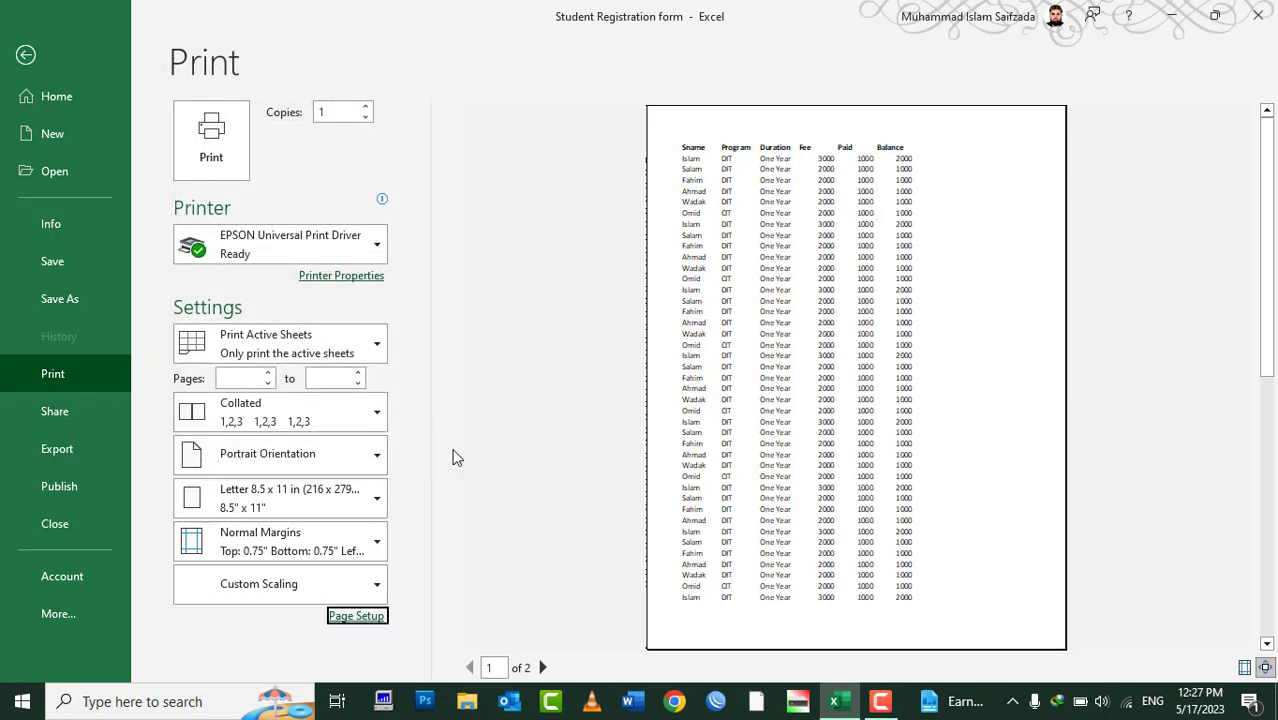
left_click(357, 615)
left_click(303, 201)
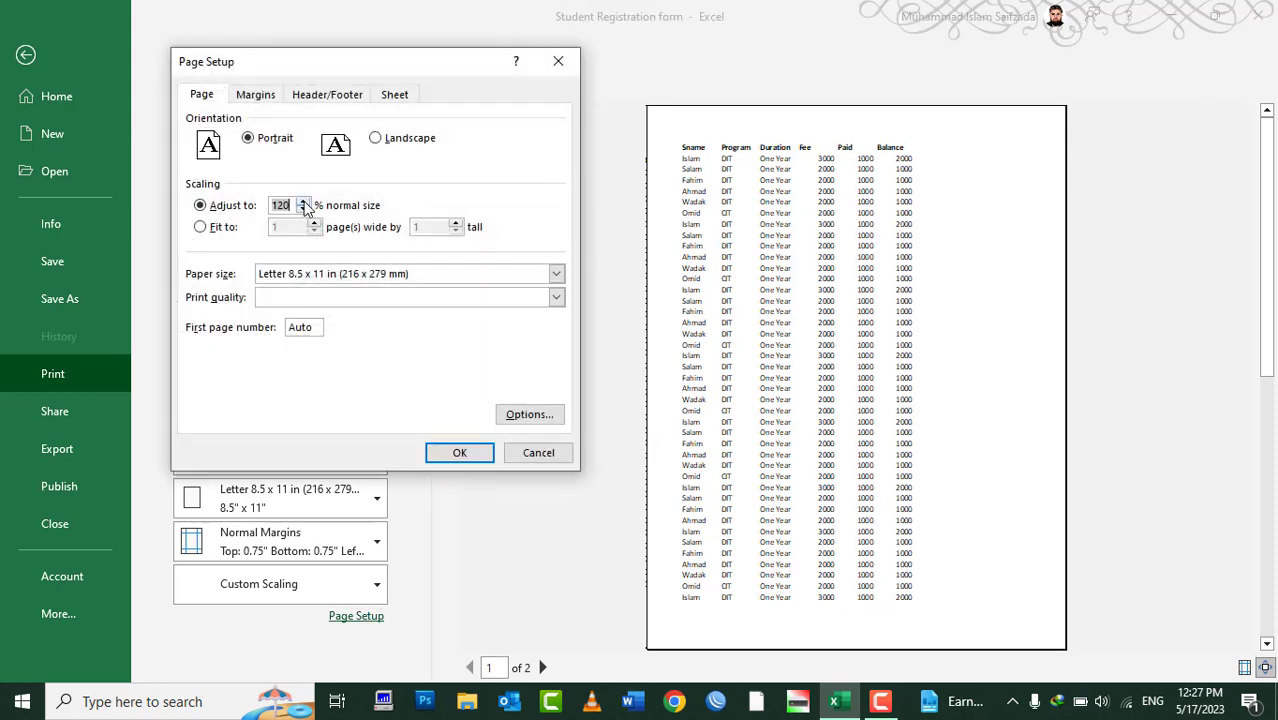
left_click(446, 452)
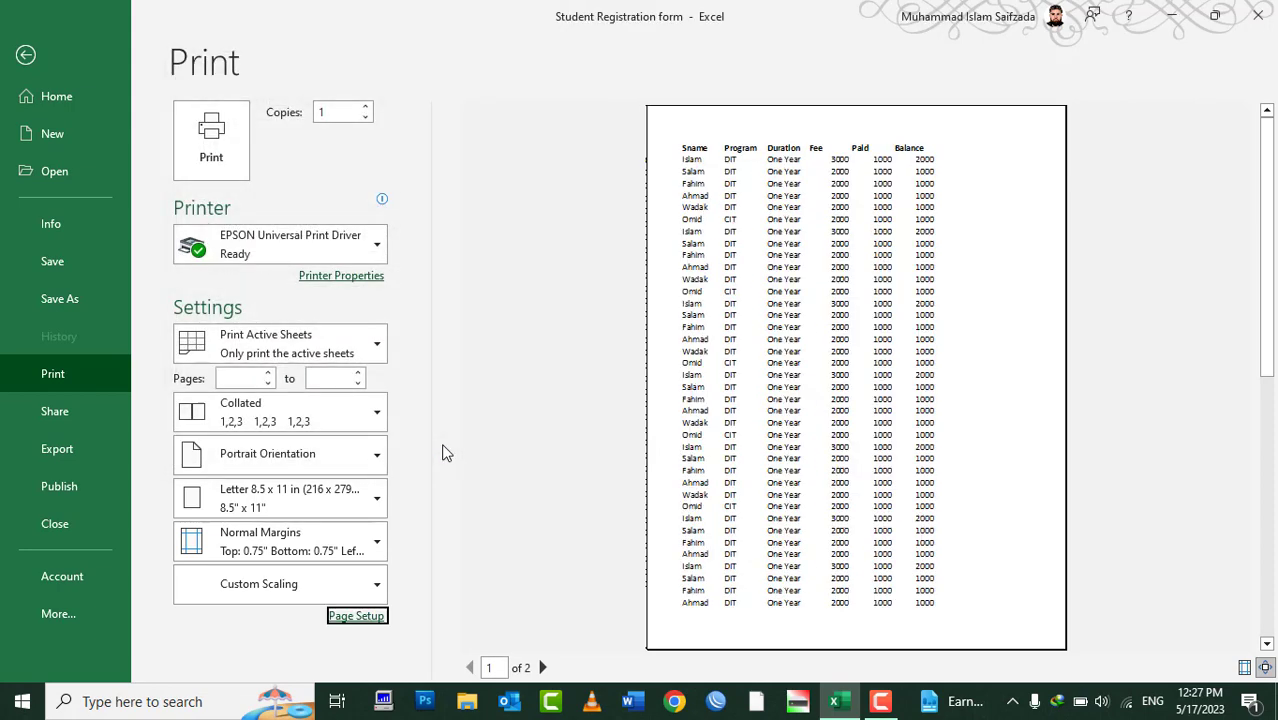
- Increase the scaling further through 135% up to 160% and page through the preview
left_click(356, 615)
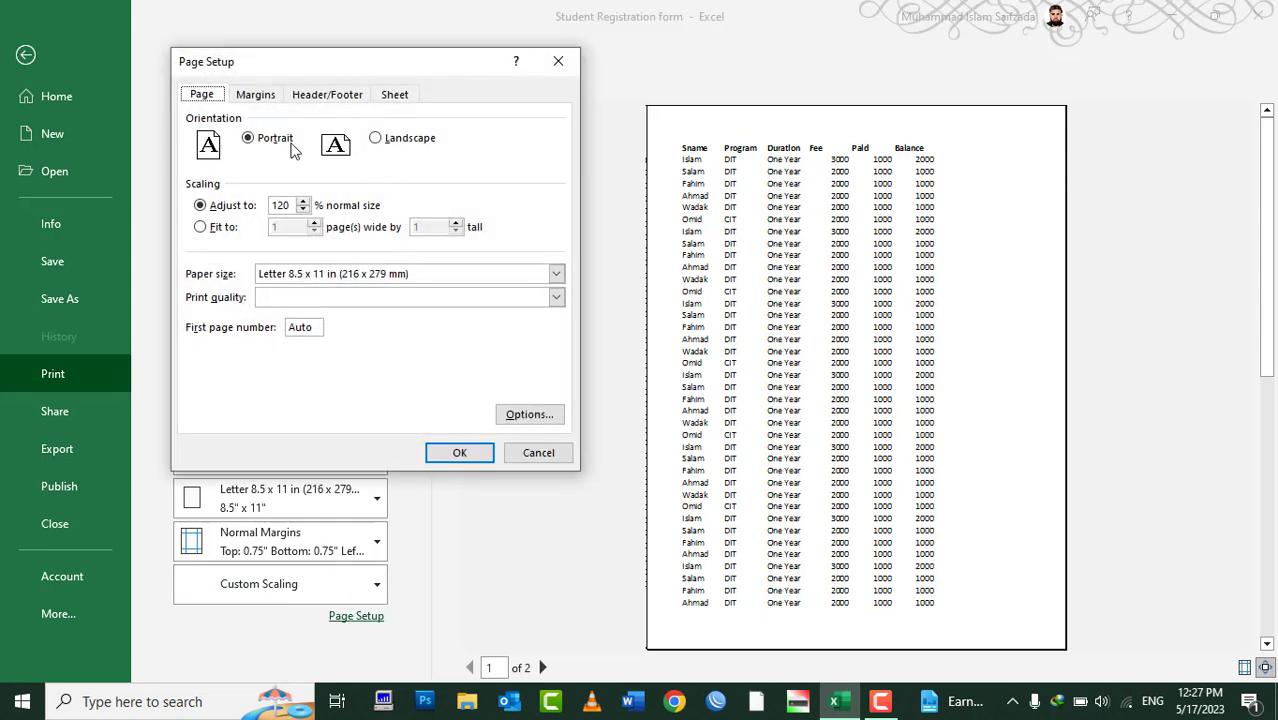
left_click(303, 201)
left_click(478, 452)
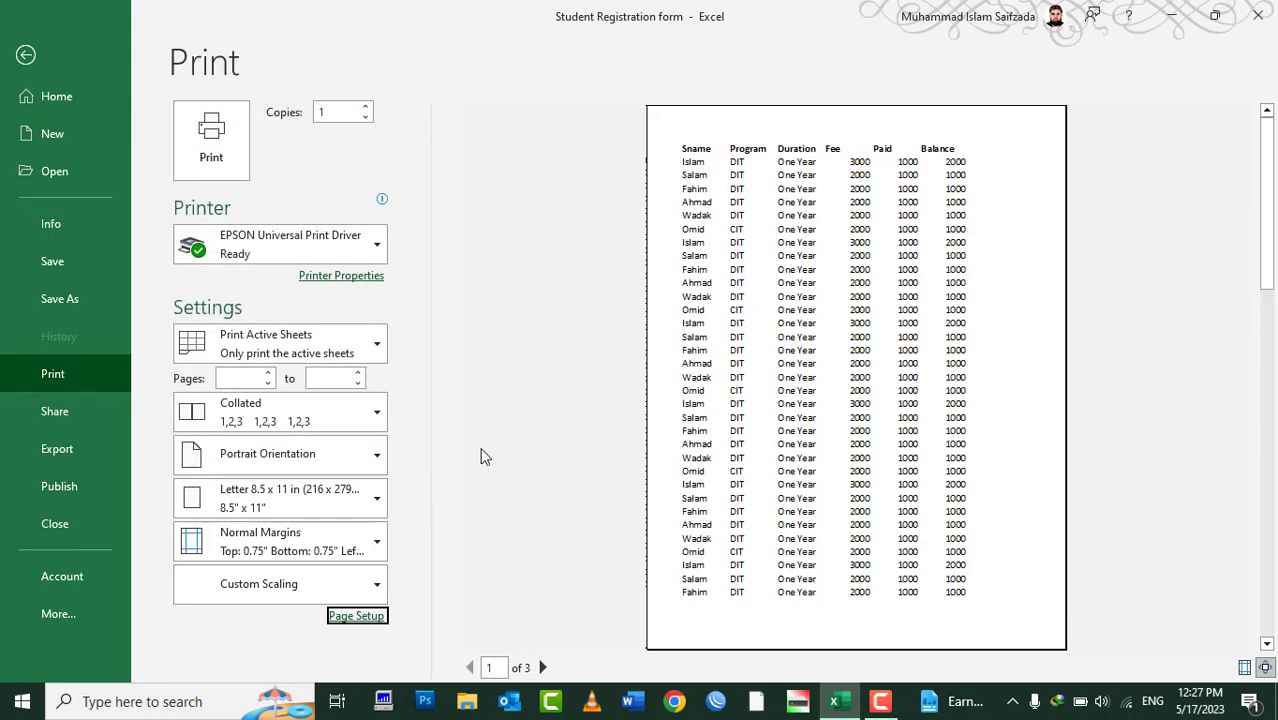
left_click(356, 616)
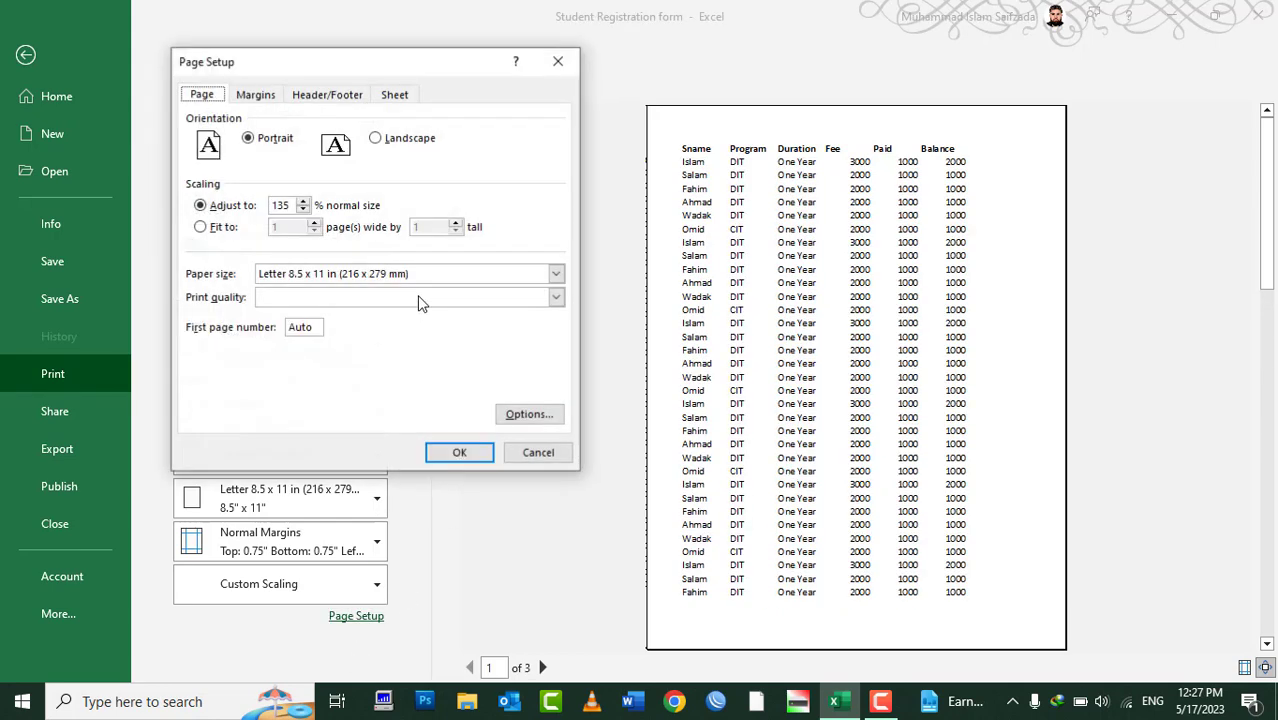
left_click(303, 201)
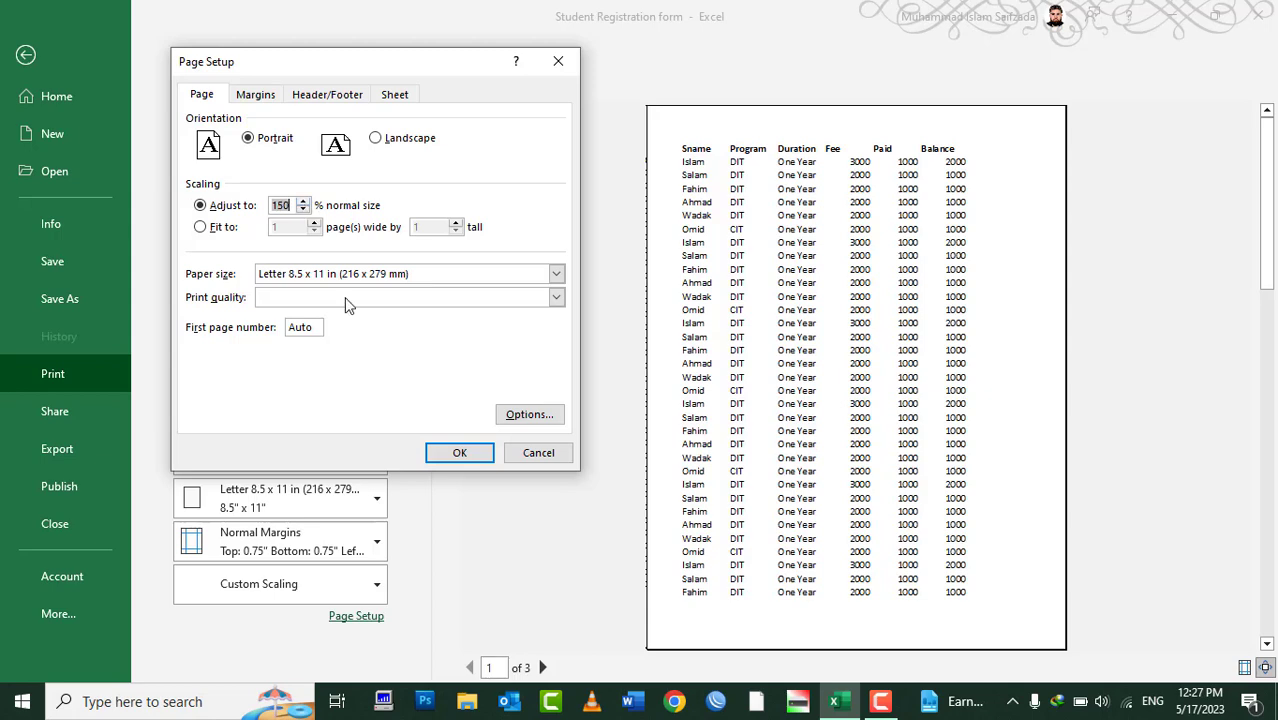
left_click(459, 454)
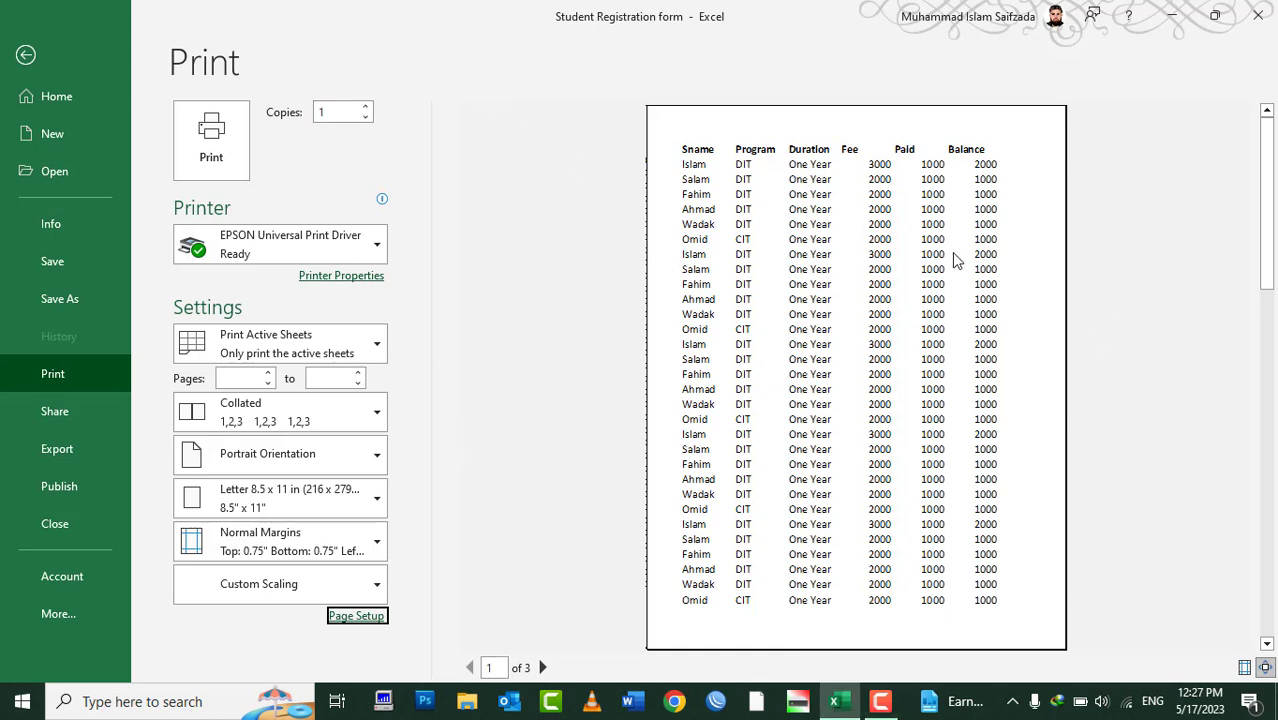
left_click(340, 616)
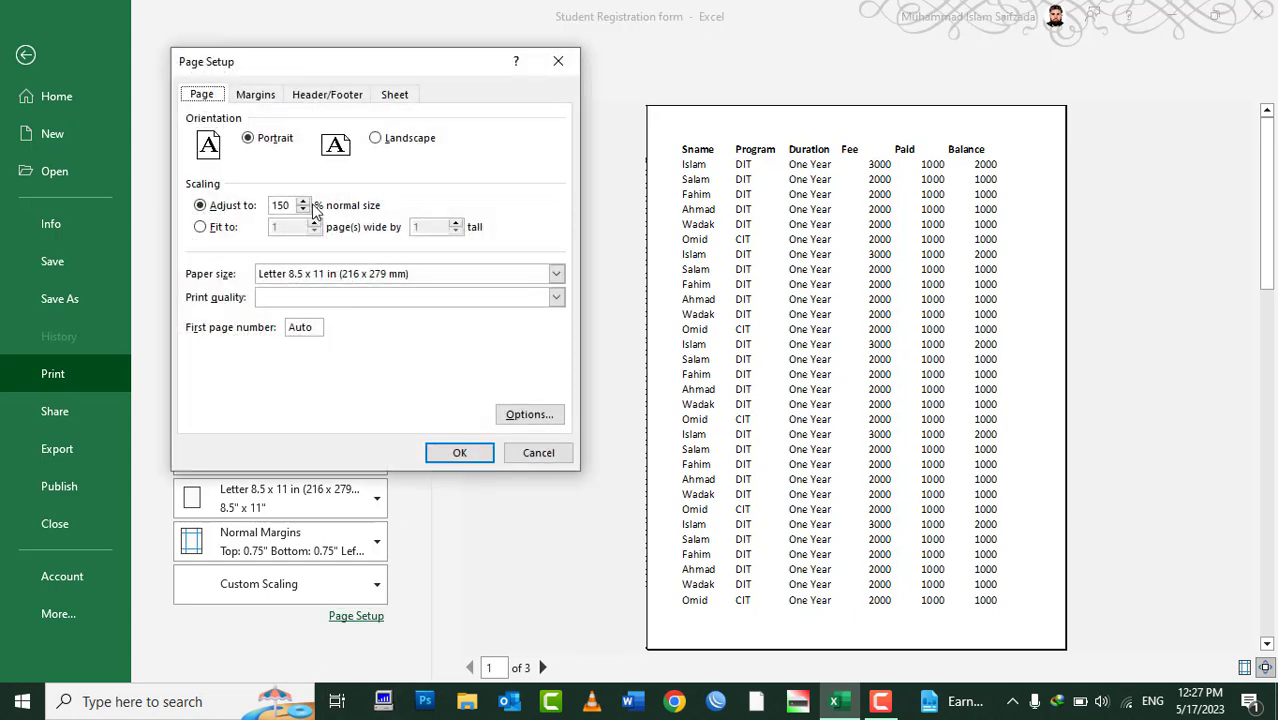
left_click(305, 201)
left_click(459, 452)
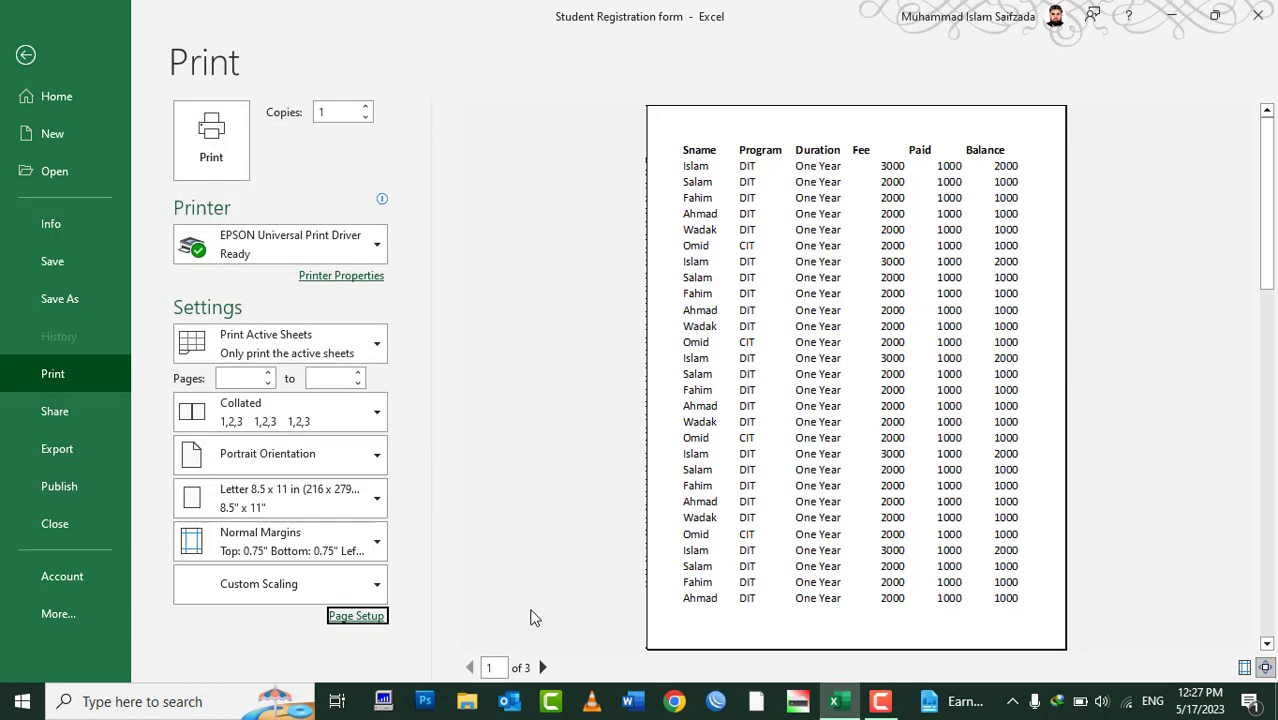
left_click(542, 667)
left_click(542, 667)
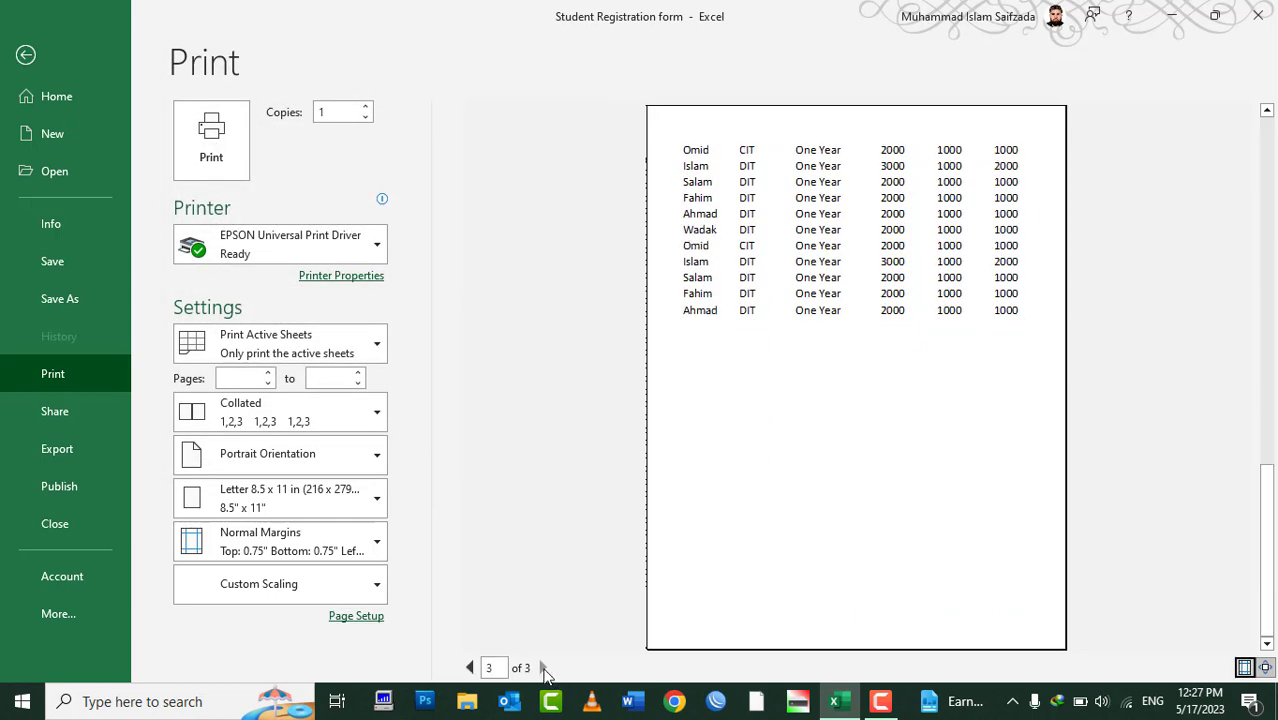
left_click(469, 668)
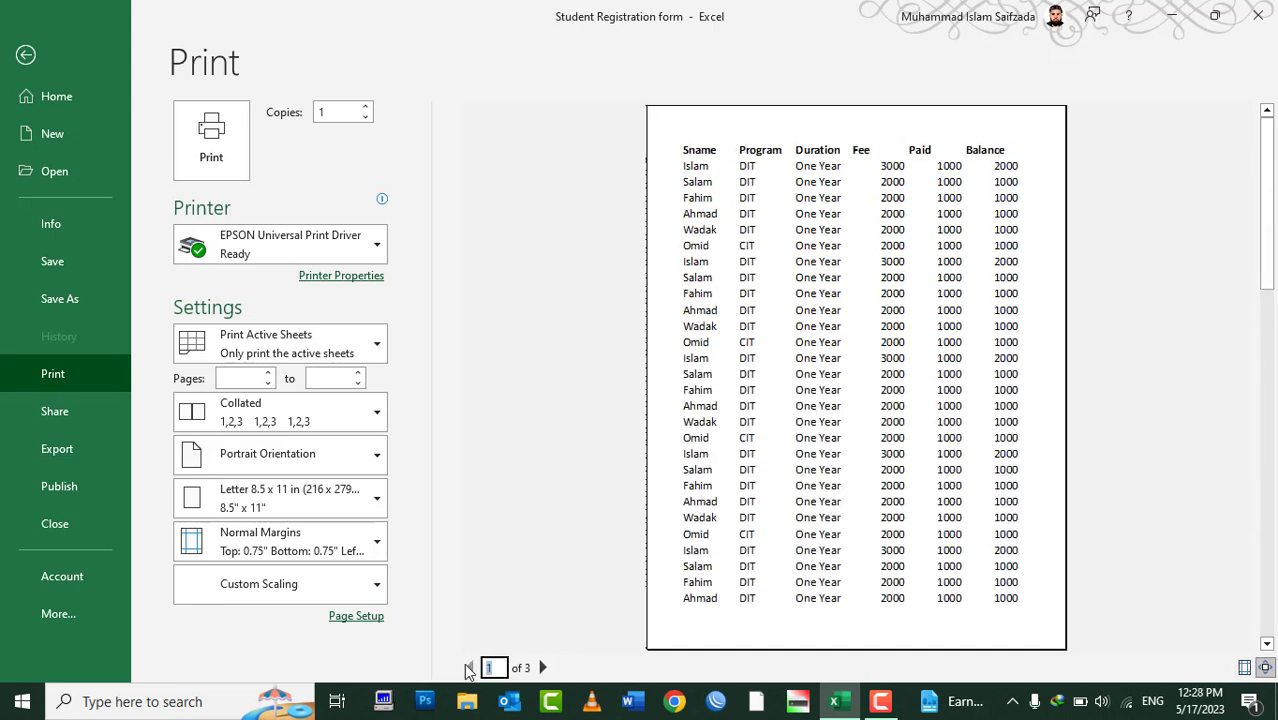
- Reset the print scaling from 160% to 100% and return to the worksheet
left_click(360, 617)
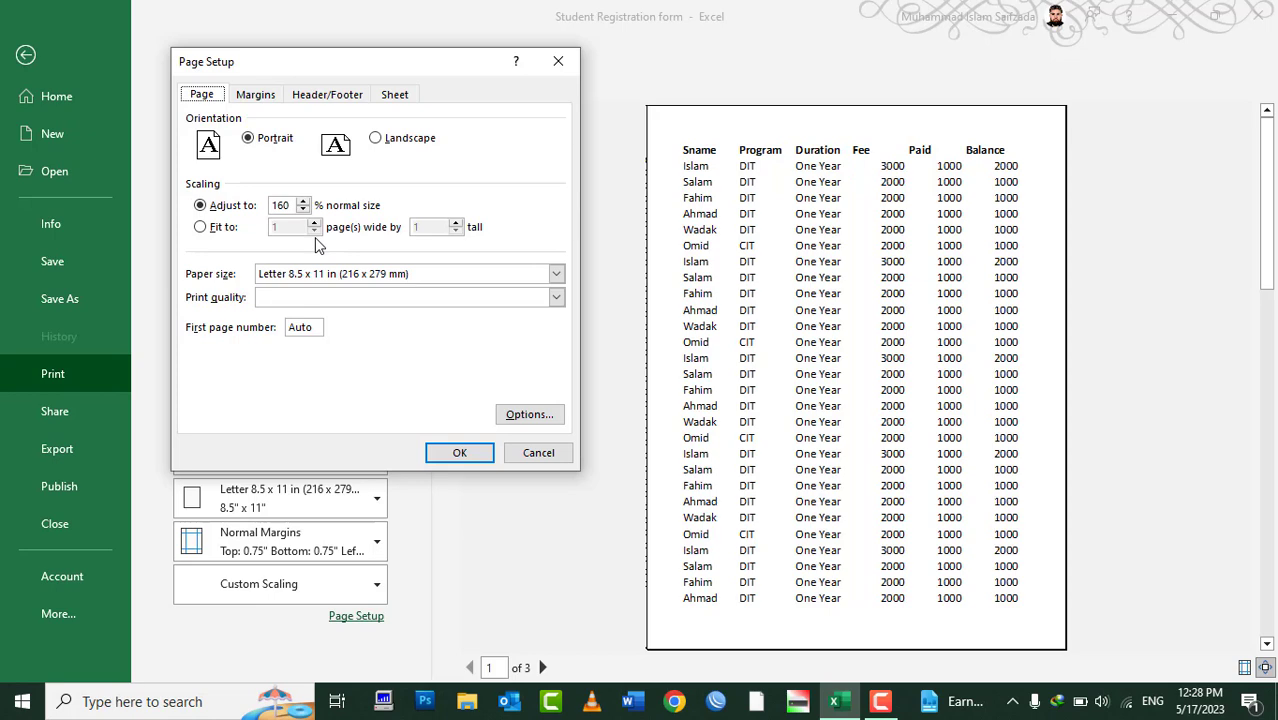
key("Escape")
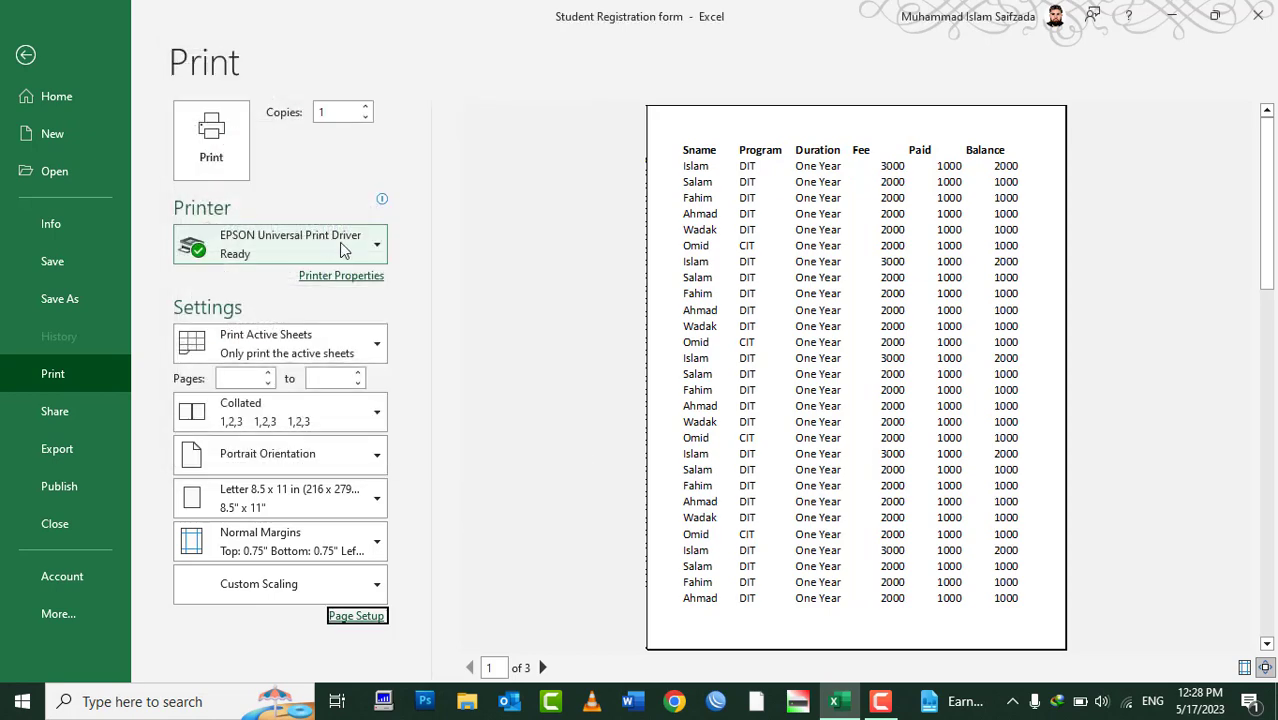
left_click(353, 616)
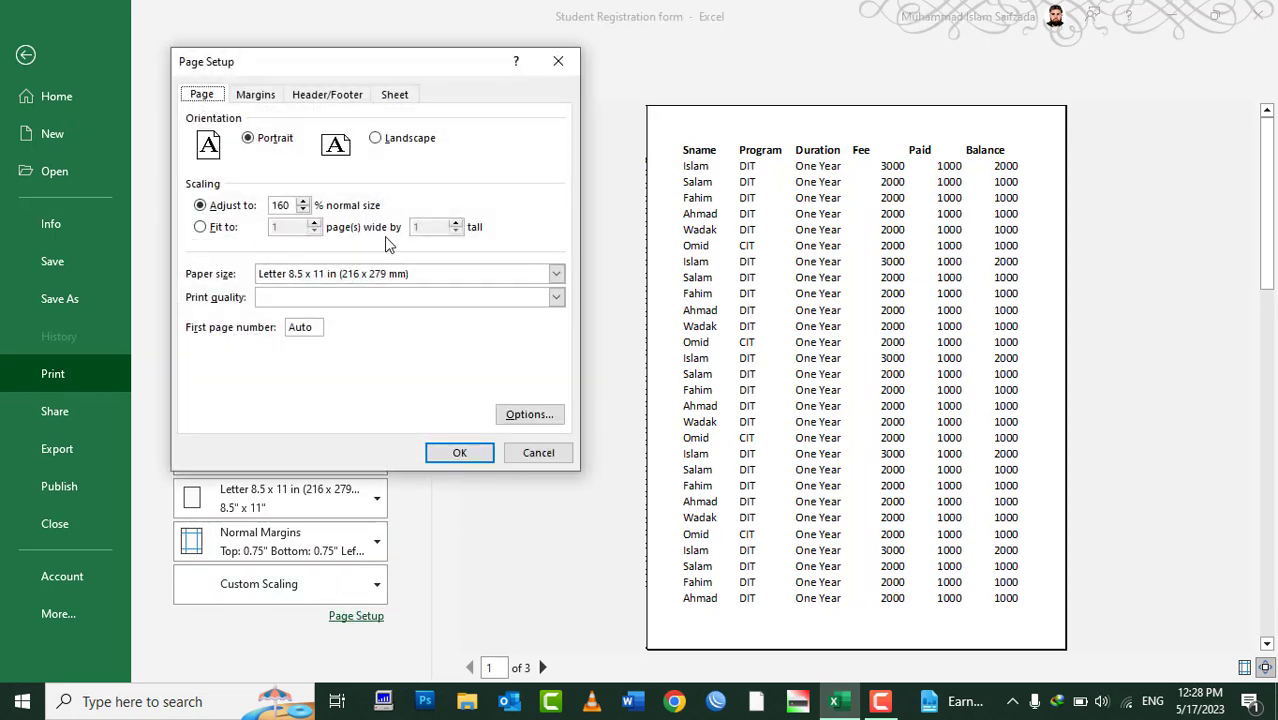
double_click(283, 212)
type("100")
left_click(470, 455)
key("Escape")
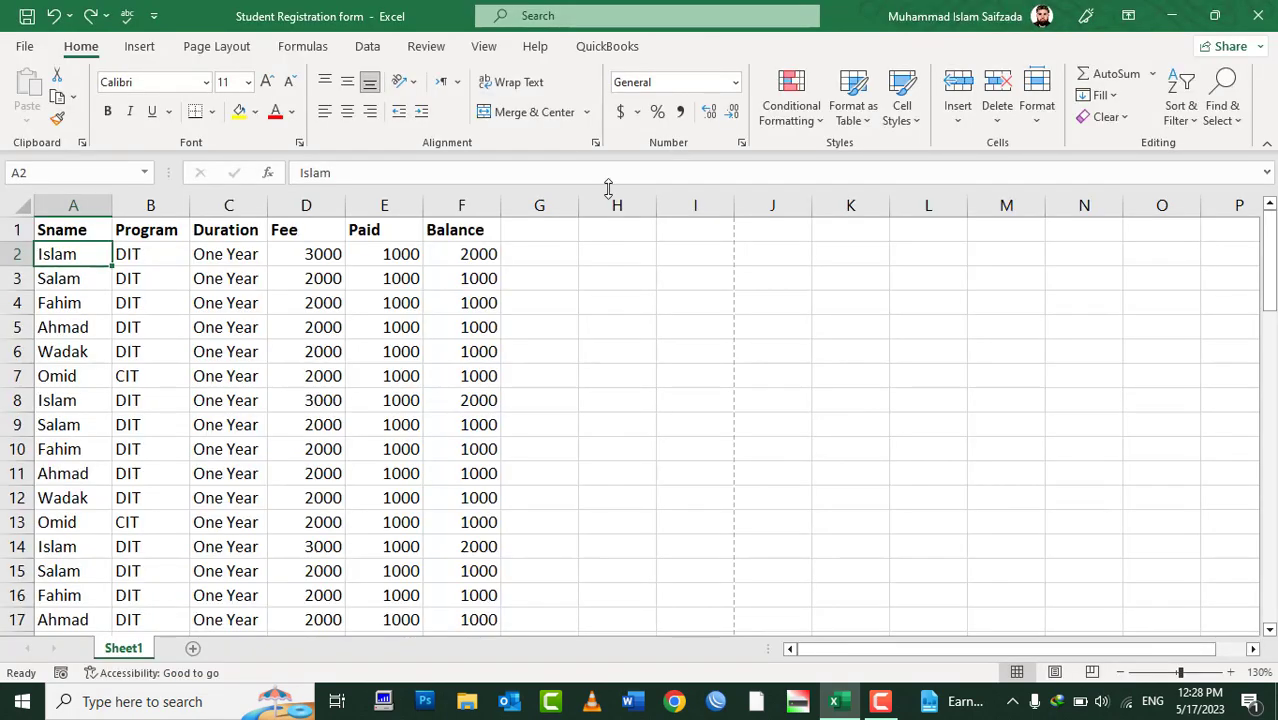
- Copy A1:F69 again, paste it at G1, and return to cell A1
left_click_drag(483, 234, 33, 632)
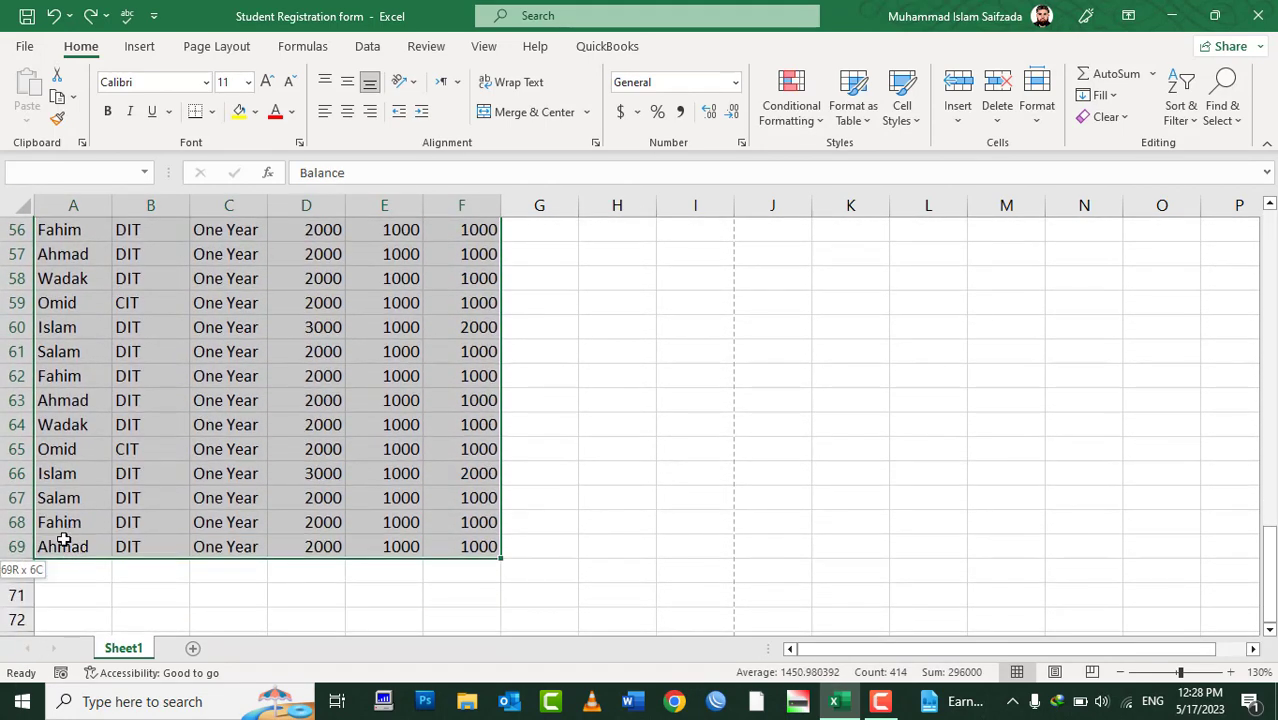
left_click_drag(33, 632, 62, 541)
key("ctrl+c")
scroll(696, 342, "up", 10)
scroll(696, 342, "up", 8)
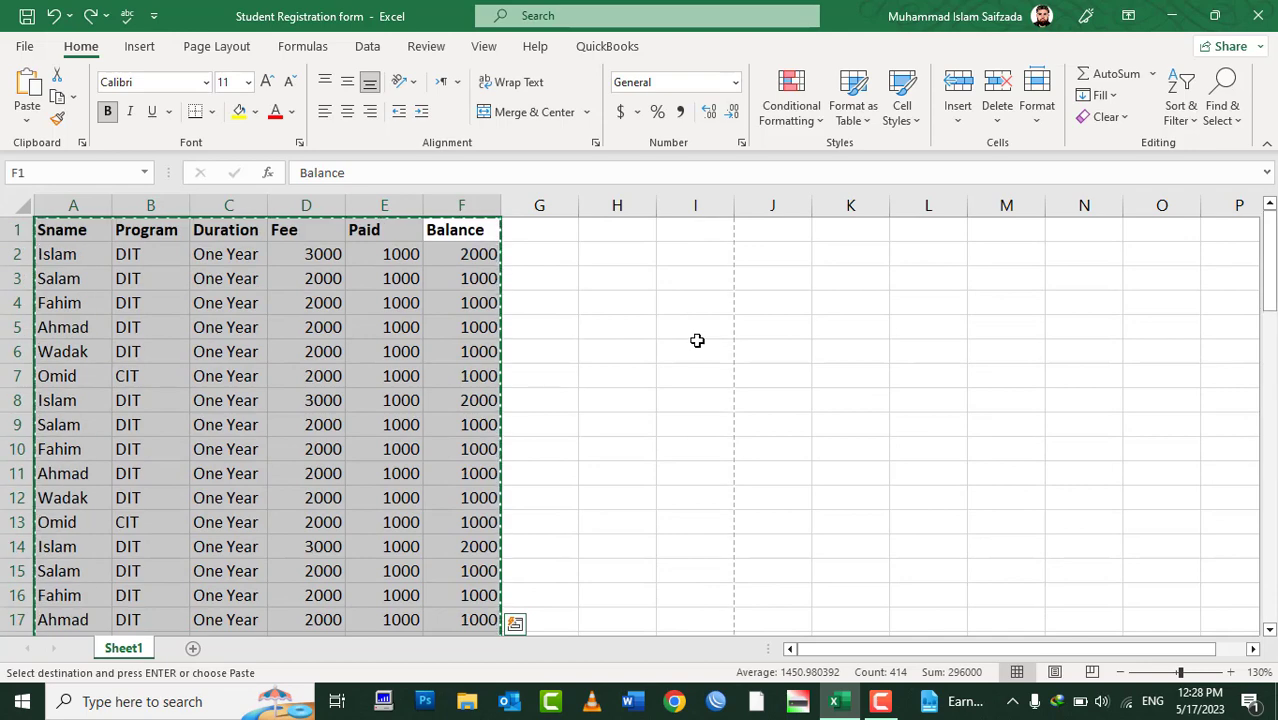
left_click(521, 235)
key("ctrl+v")
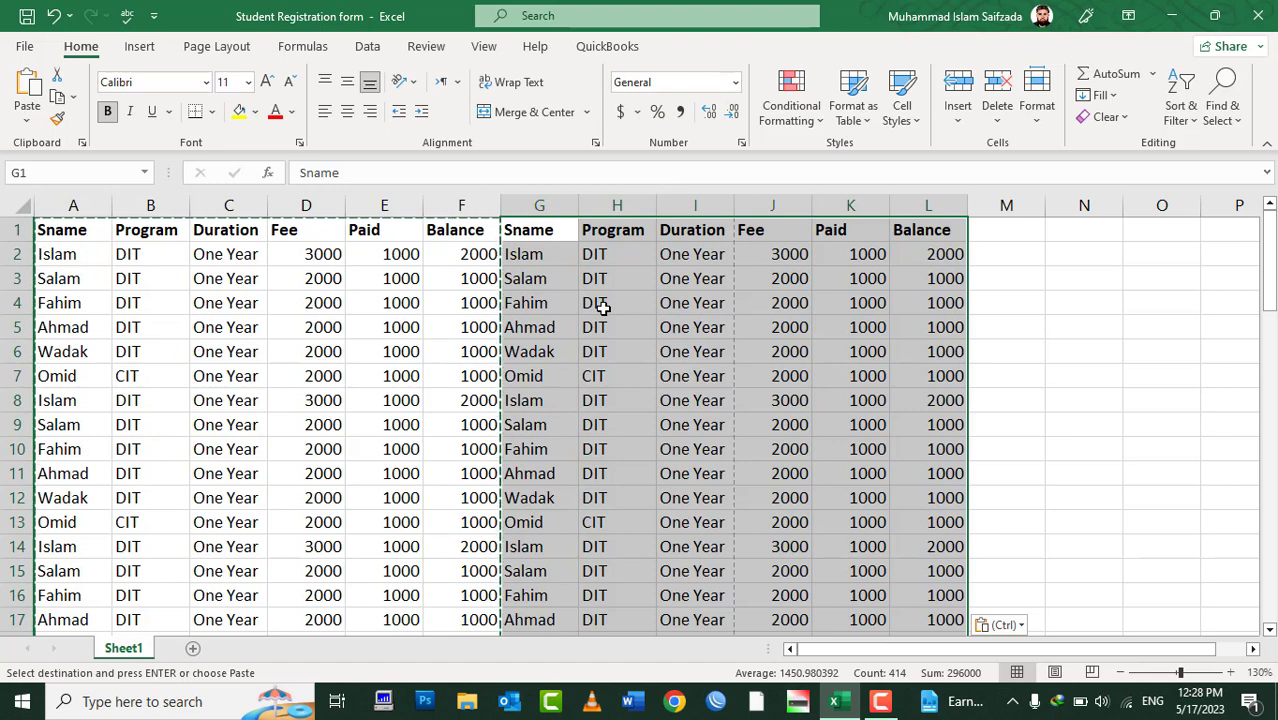
key("Escape")
left_click(228, 254)
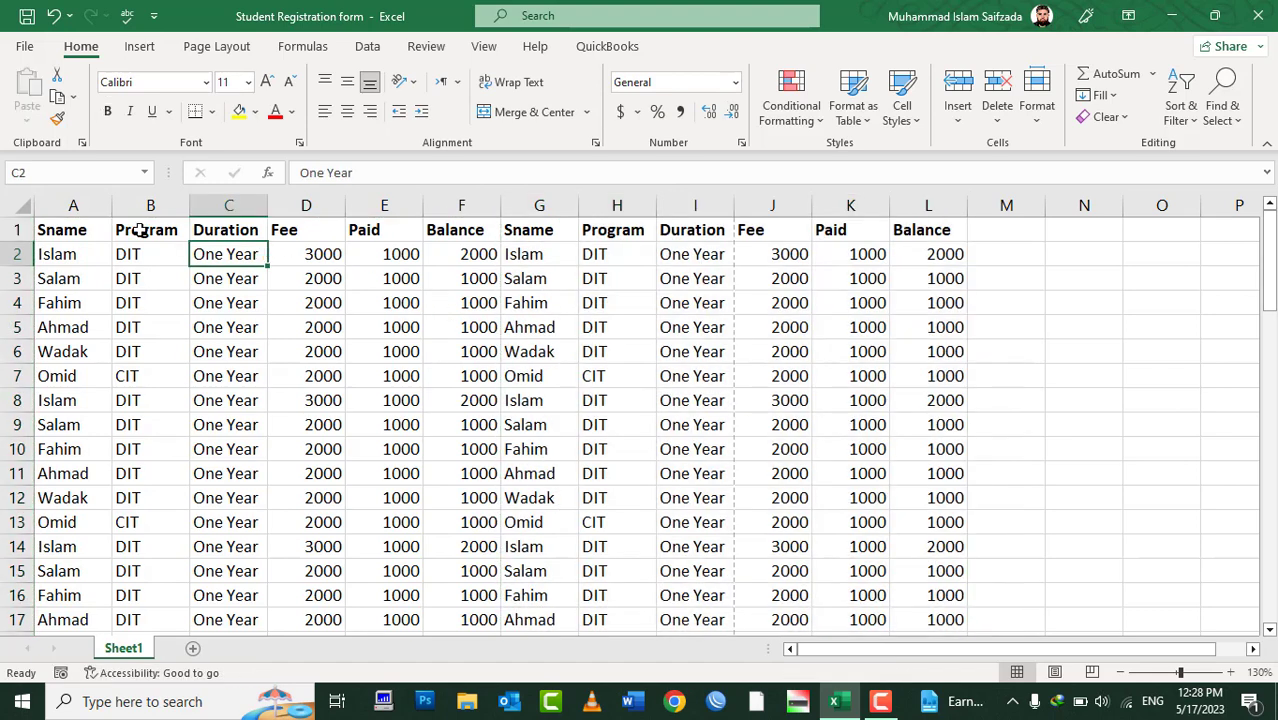
left_click(80, 230)
left_click(24, 46)
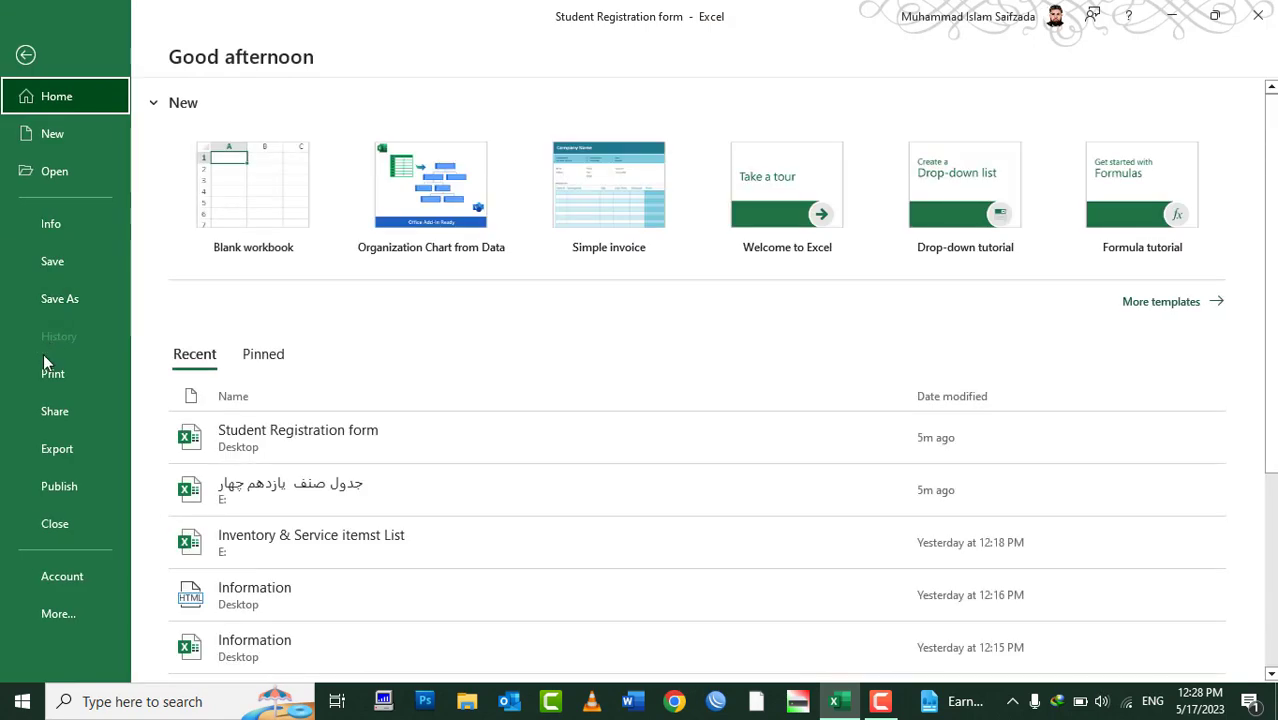
- Open the print preview and step through the pages and back to page 1
left_click(52, 372)
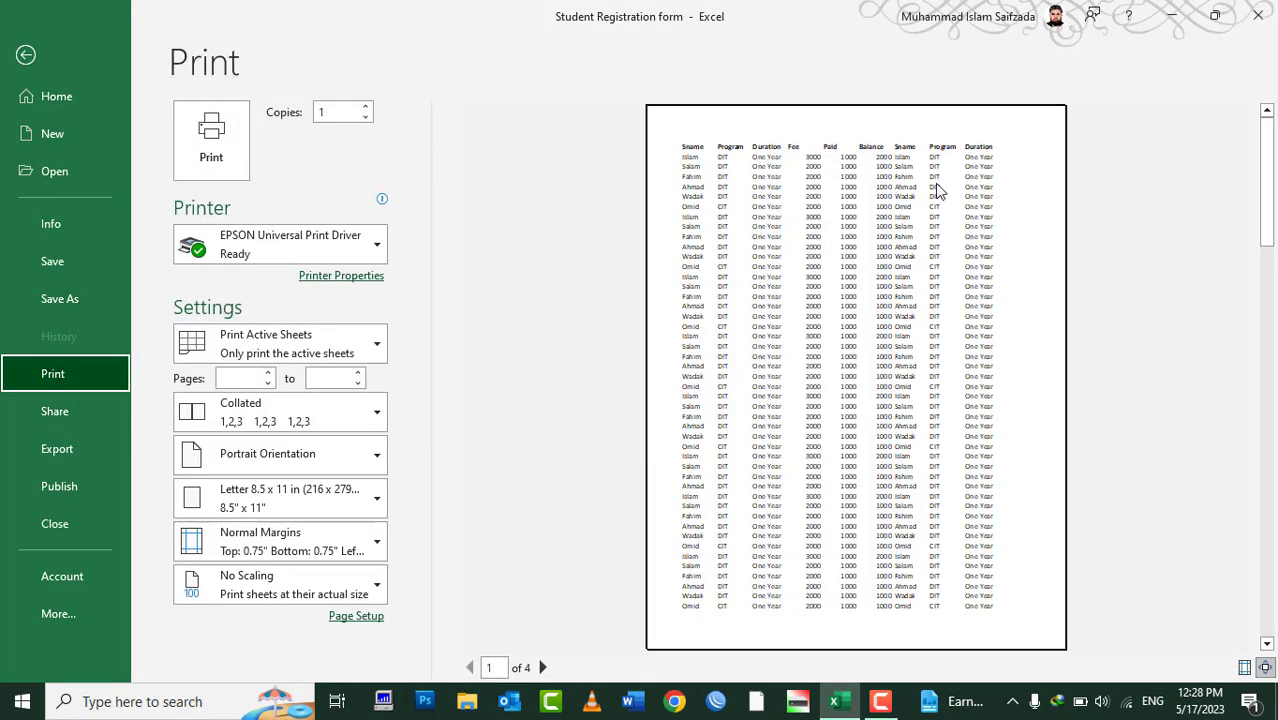
left_click(543, 667)
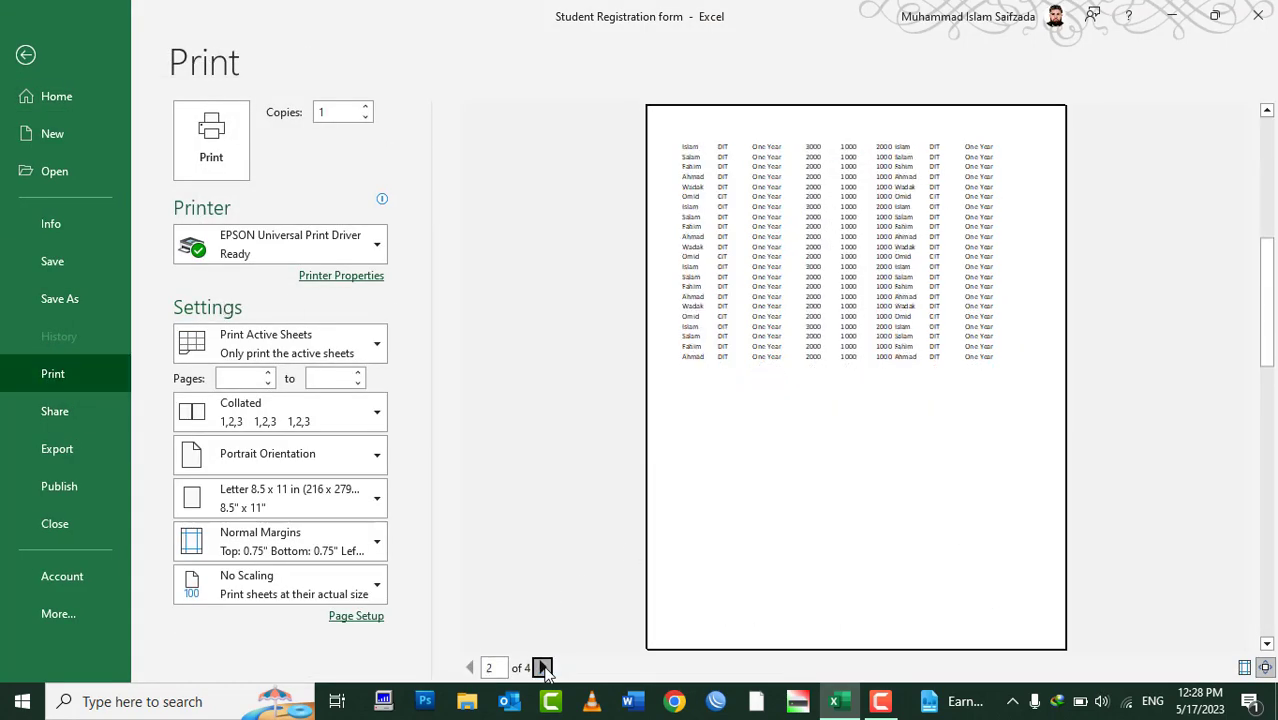
left_click(543, 667)
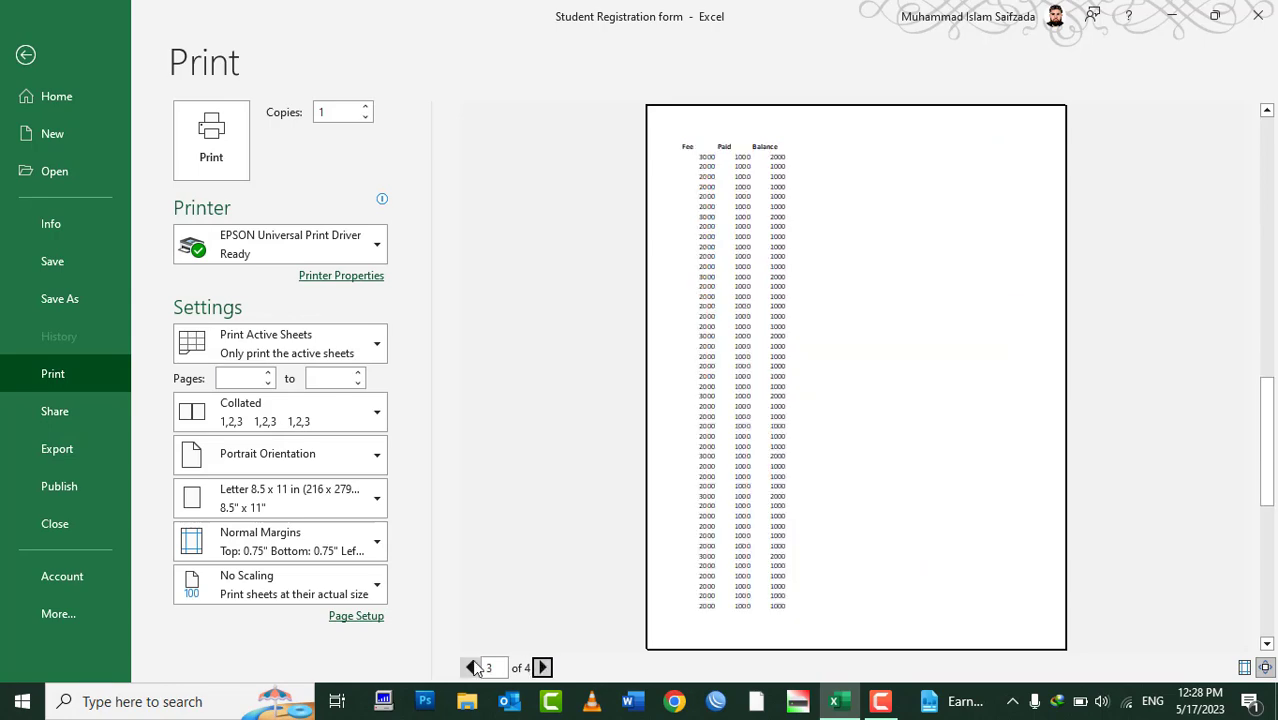
left_click(470, 667)
left_click(470, 667)
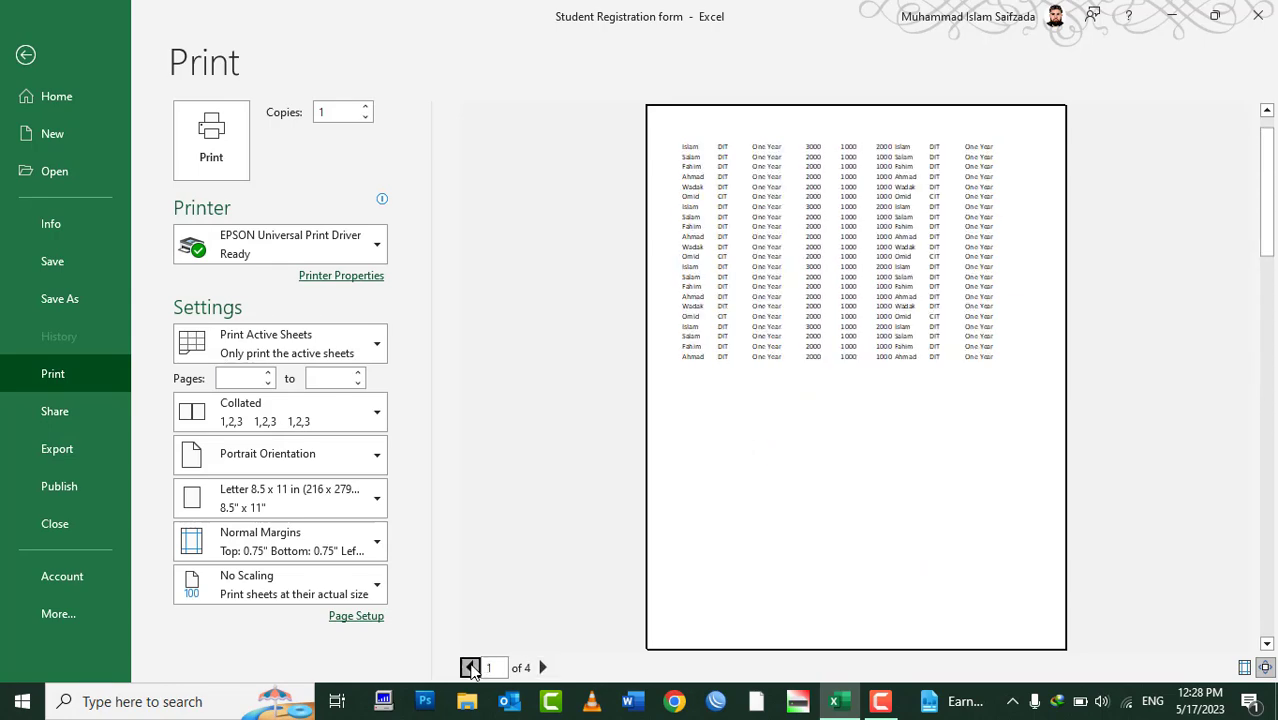
- Set the print scaling to 110% and step through the resulting preview pages
left_click(356, 616)
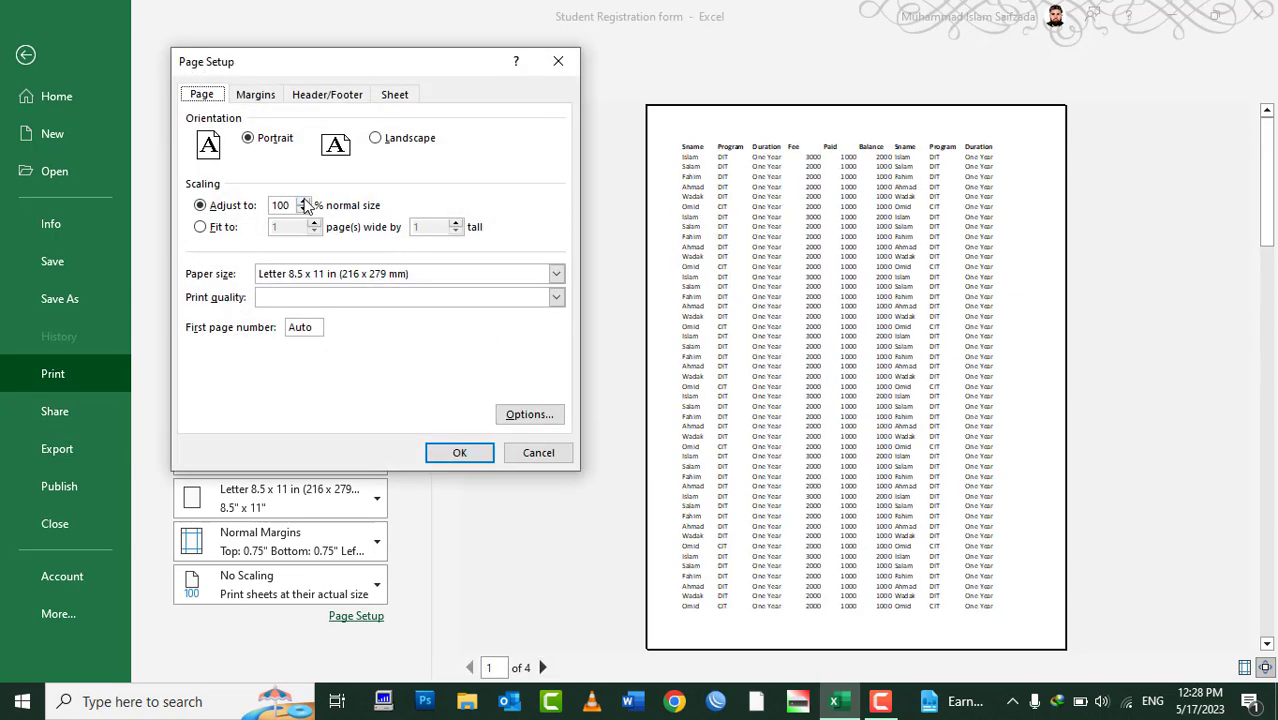
left_click(305, 201)
left_click(459, 453)
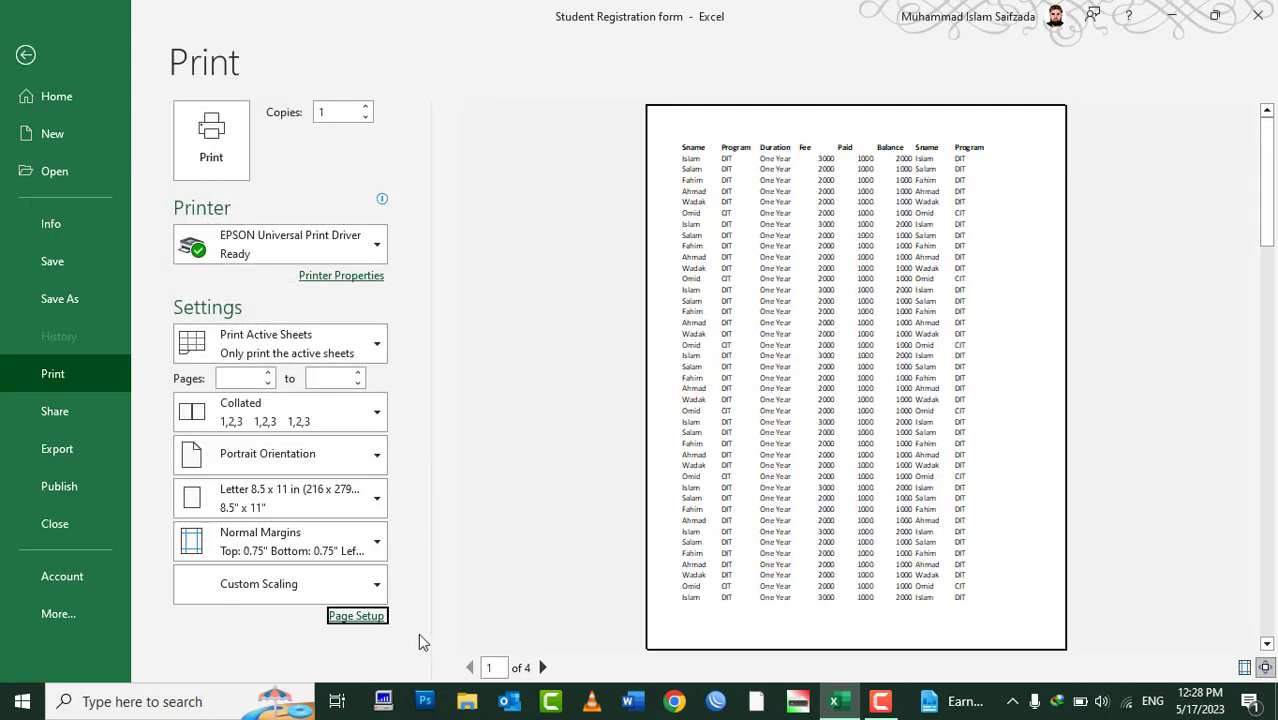
left_click(543, 668)
left_click(543, 668)
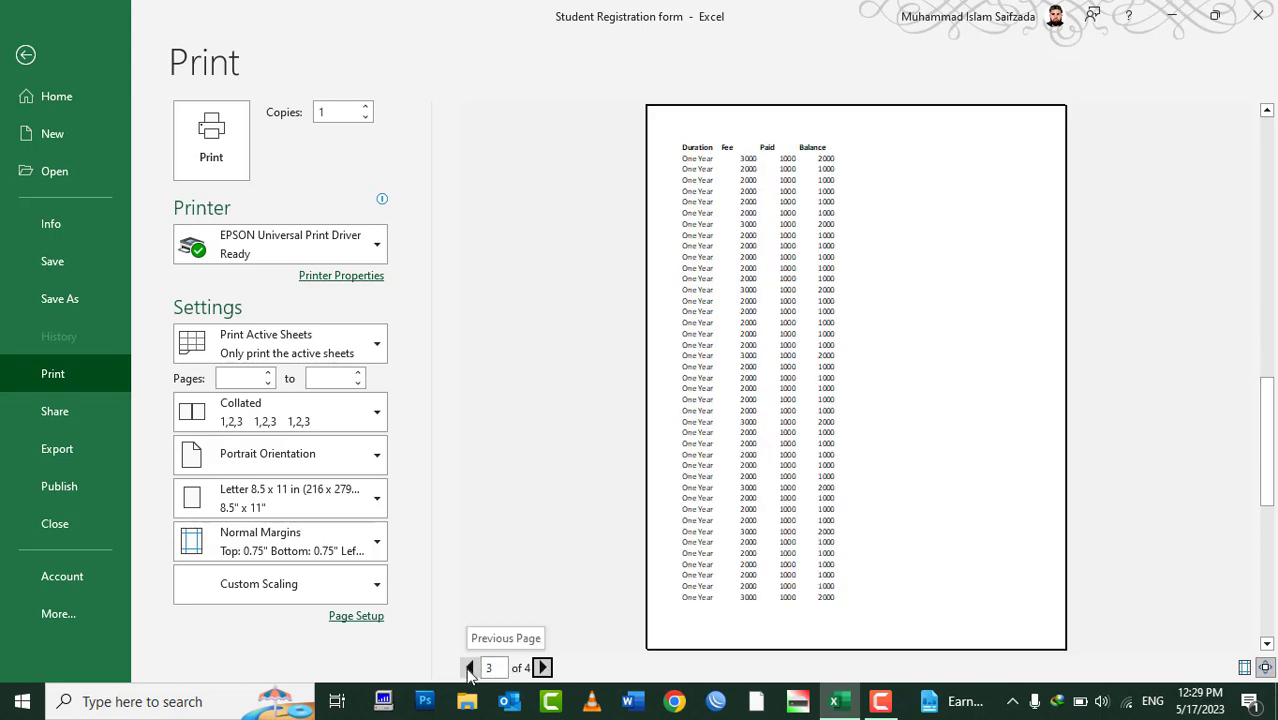
left_click(470, 668)
- Lower the print scaling to 95% and page through the preview
left_click(468, 668)
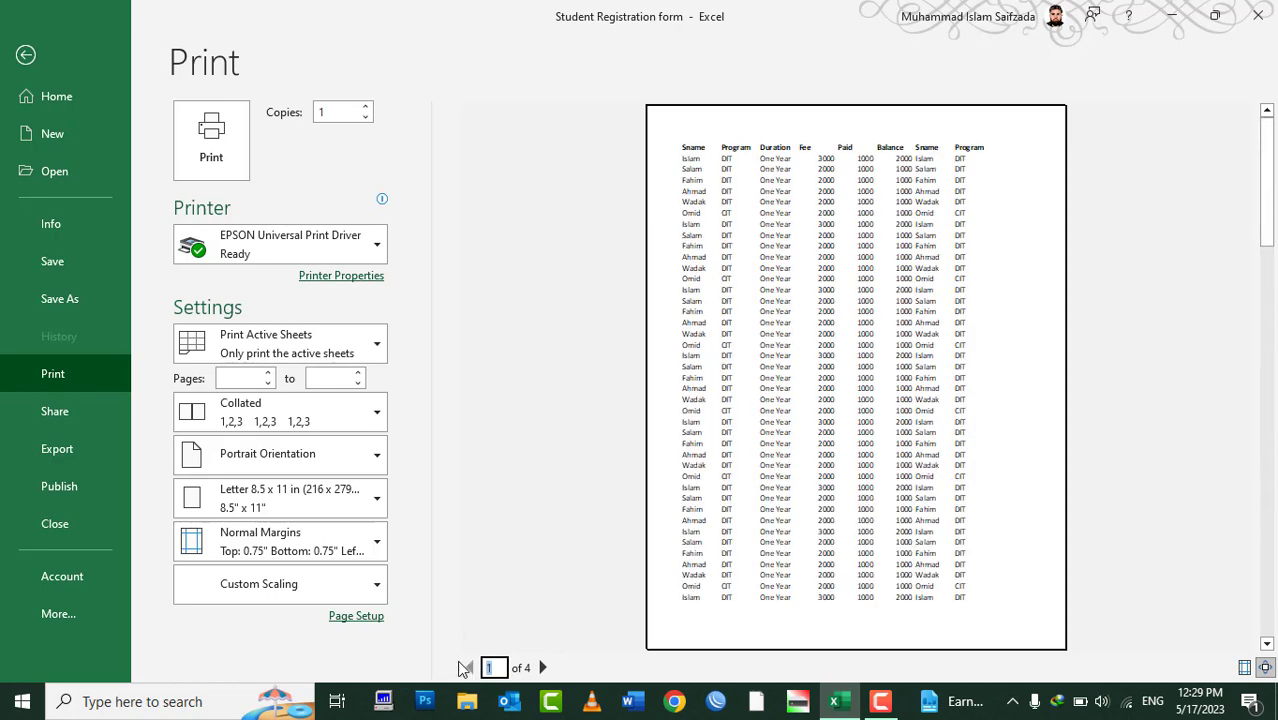
left_click(356, 616)
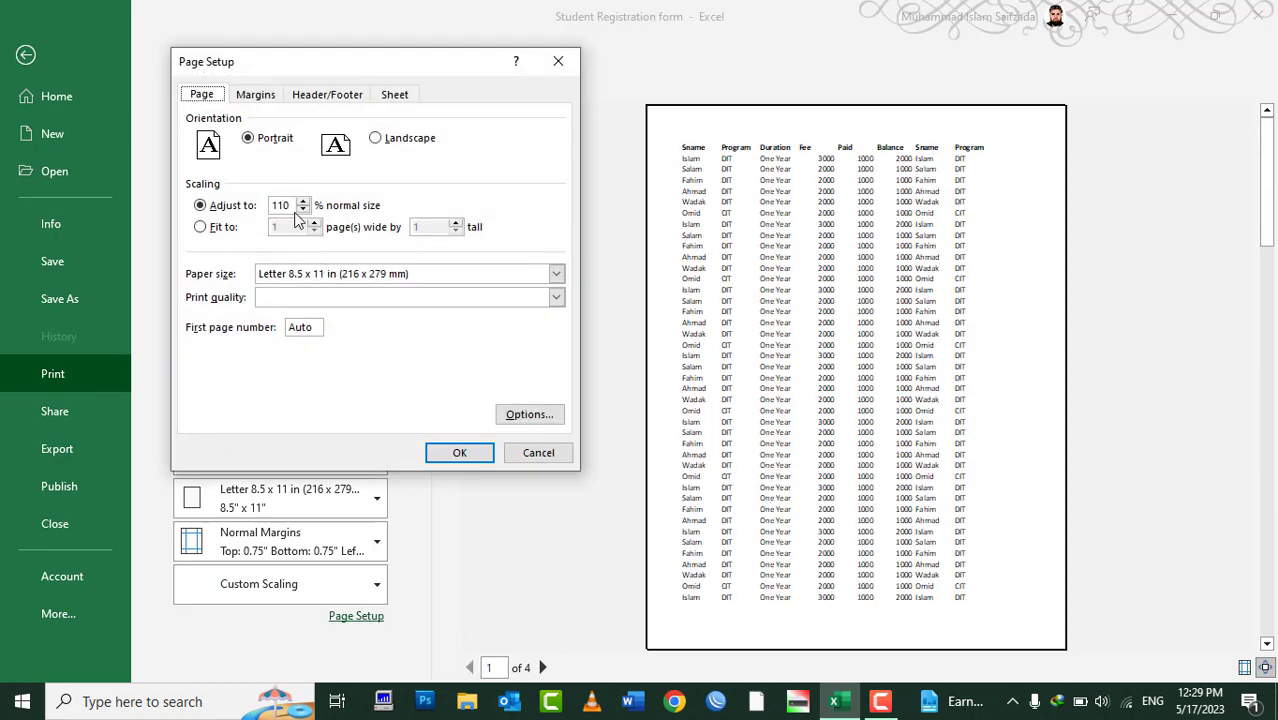
left_click(302, 211)
left_click(298, 211)
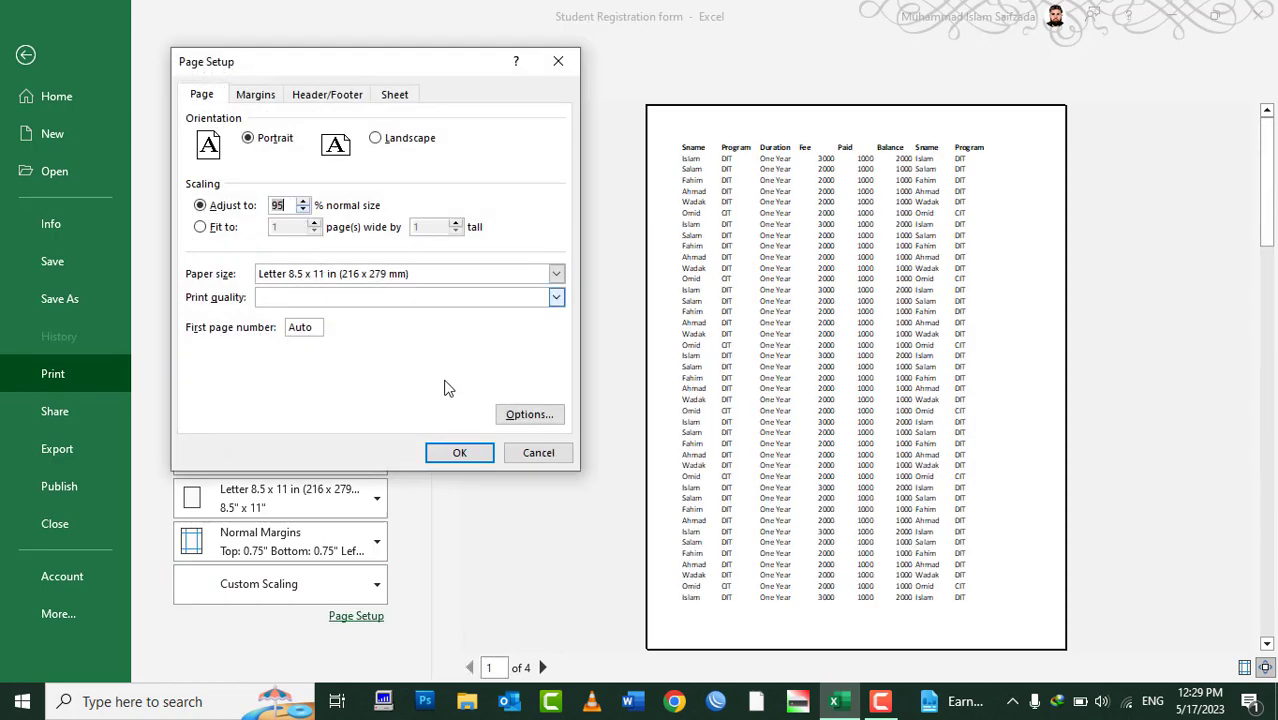
left_click(459, 455)
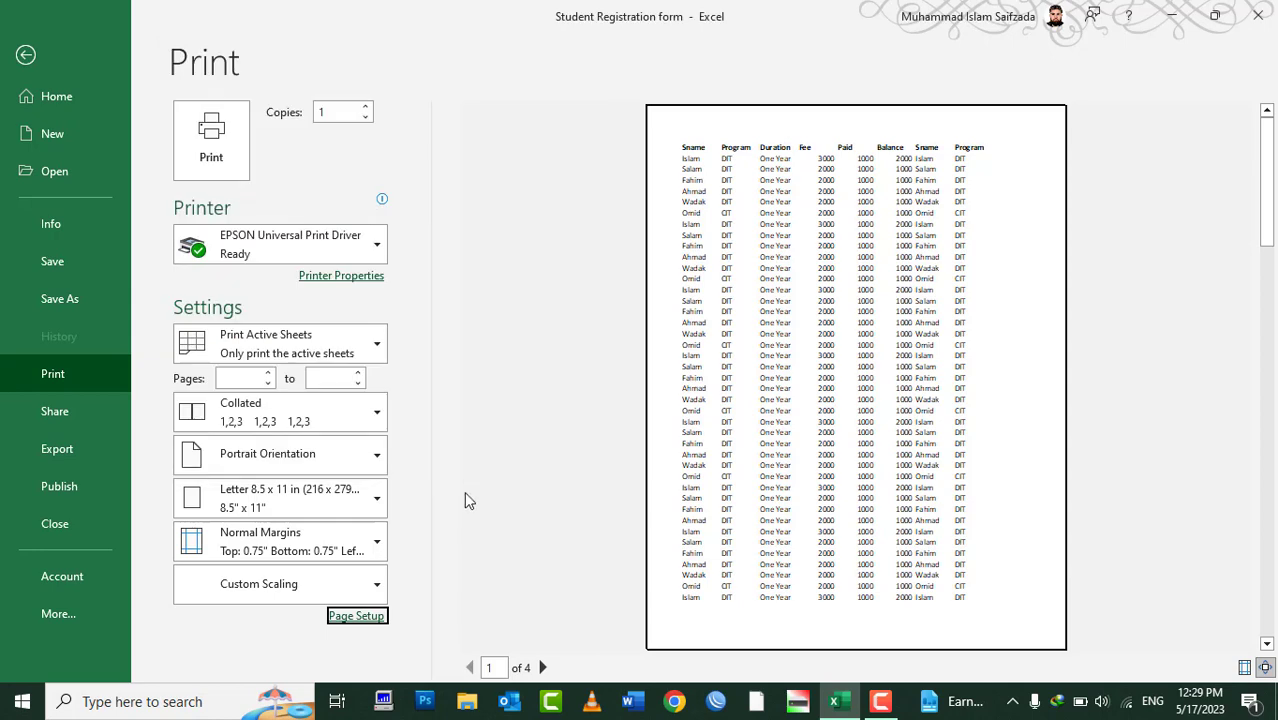
left_click(544, 668)
left_click(544, 668)
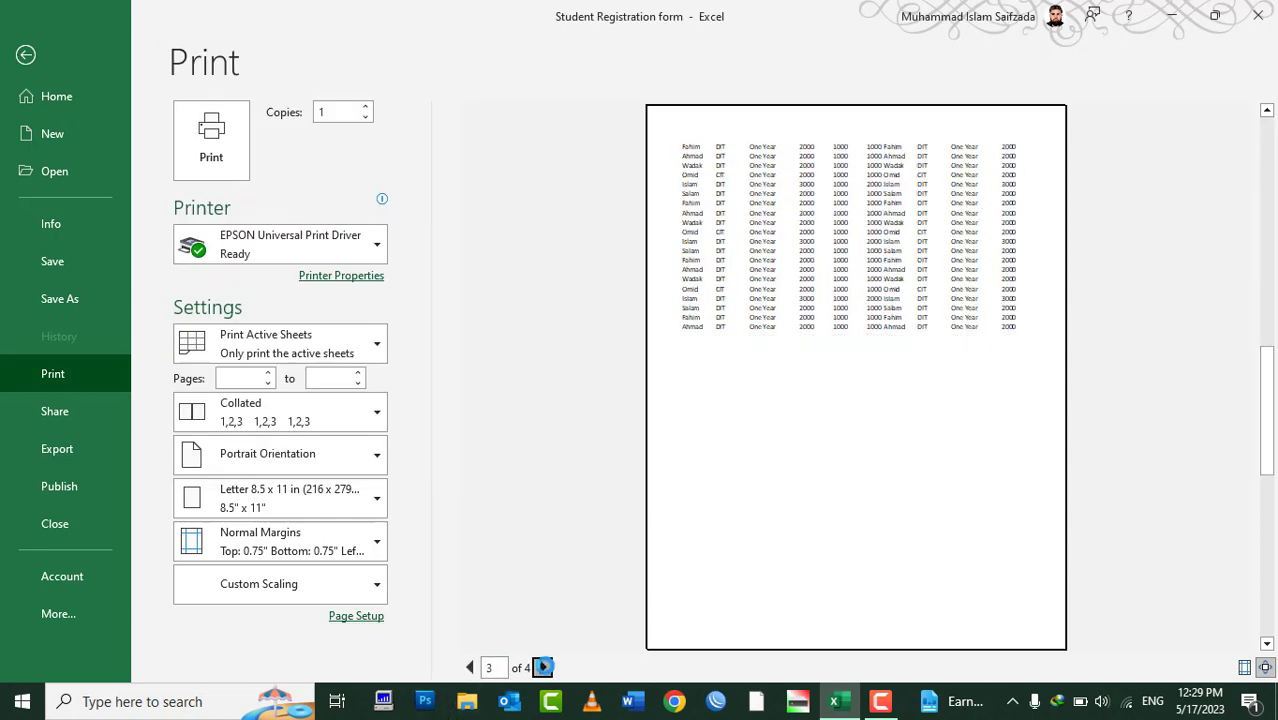
- Lower the scaling further to 90%, 85% and 80%, checking the preview pages
left_click(354, 615)
left_click(303, 209)
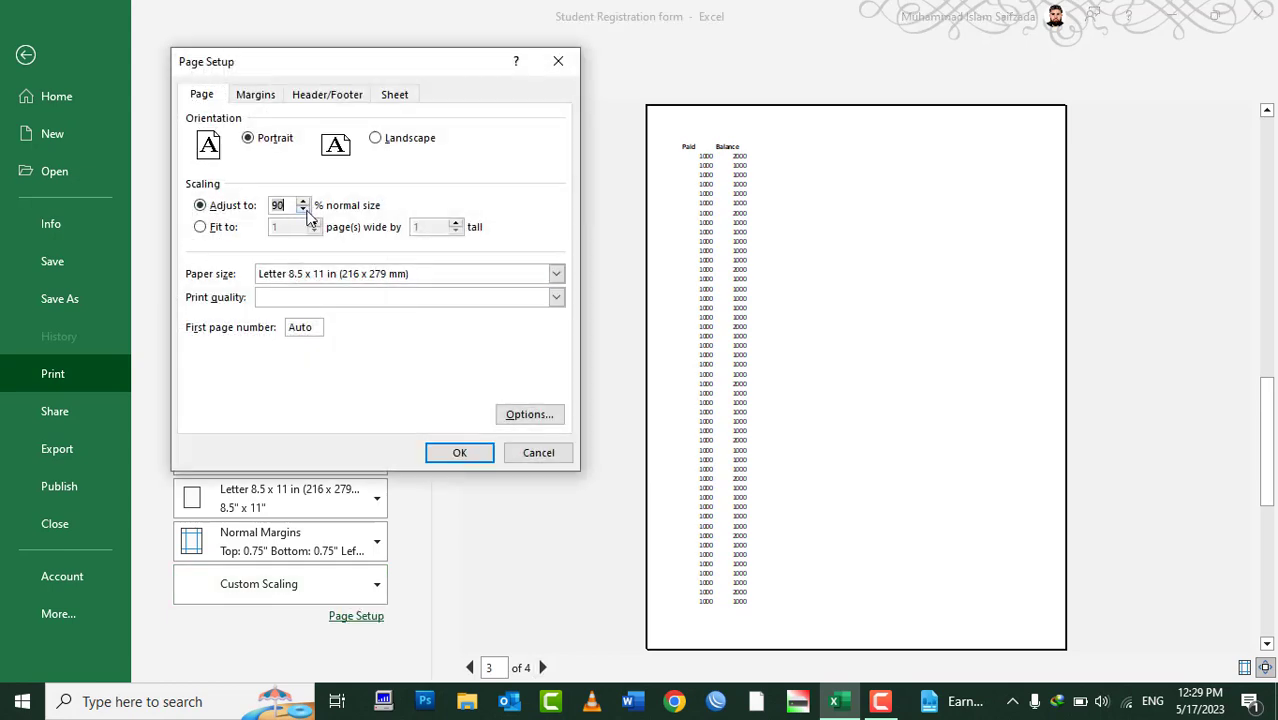
left_click(481, 451)
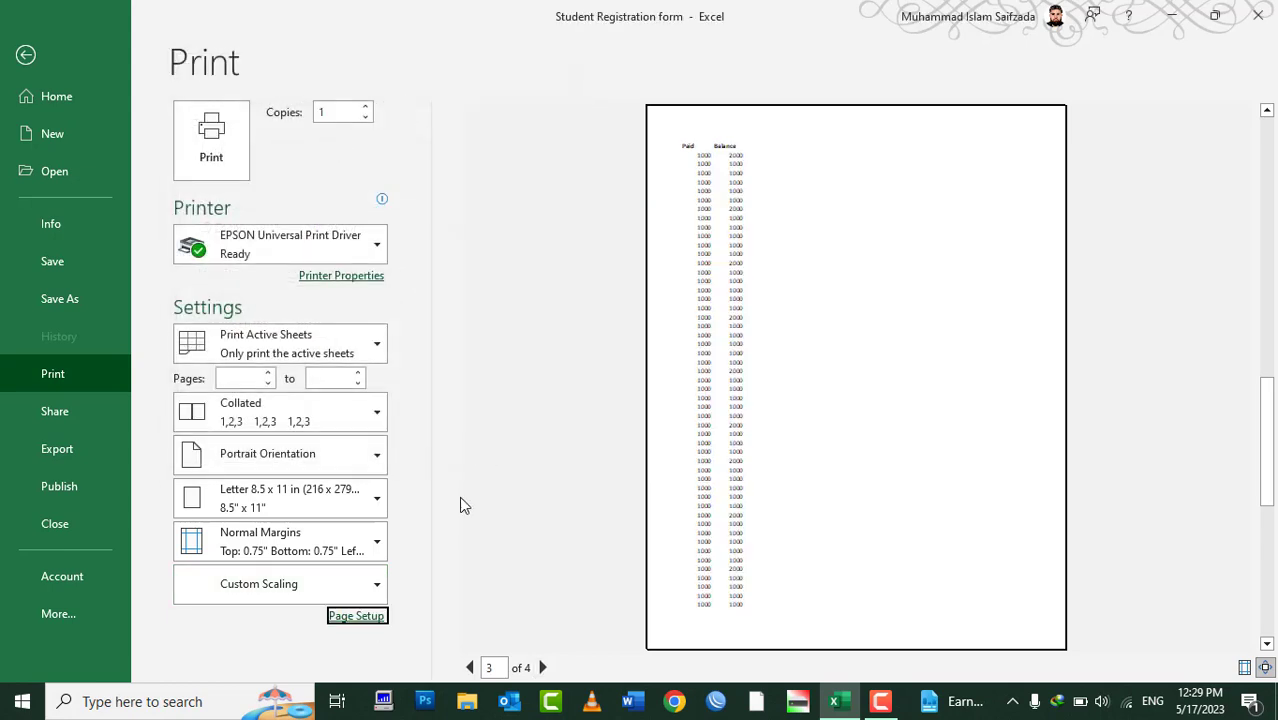
left_click(356, 616)
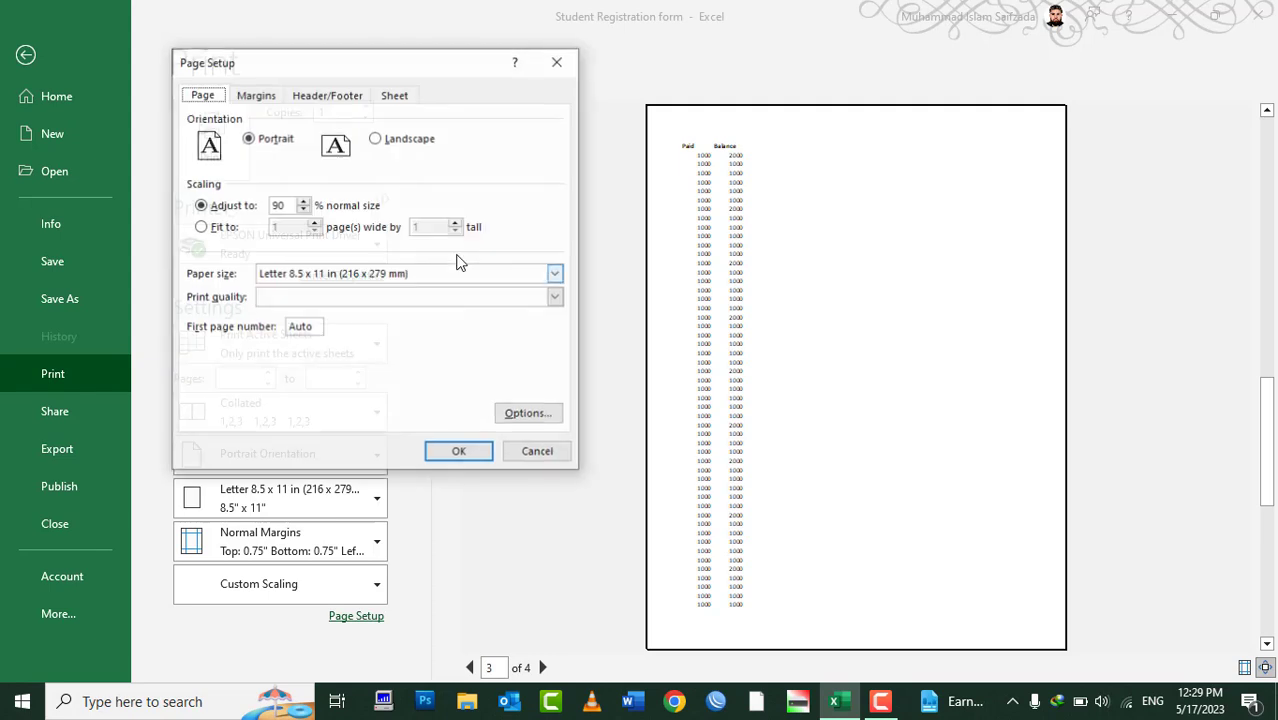
left_click(303, 211)
left_click(462, 451)
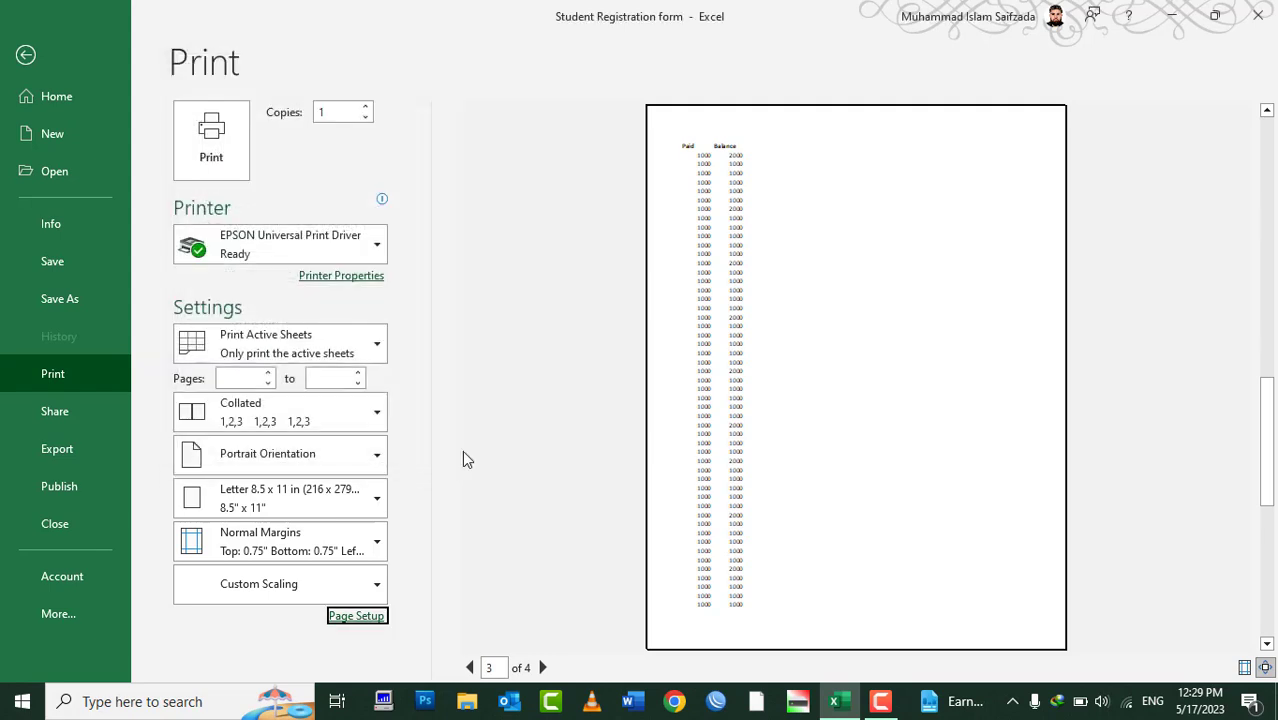
left_click(356, 616)
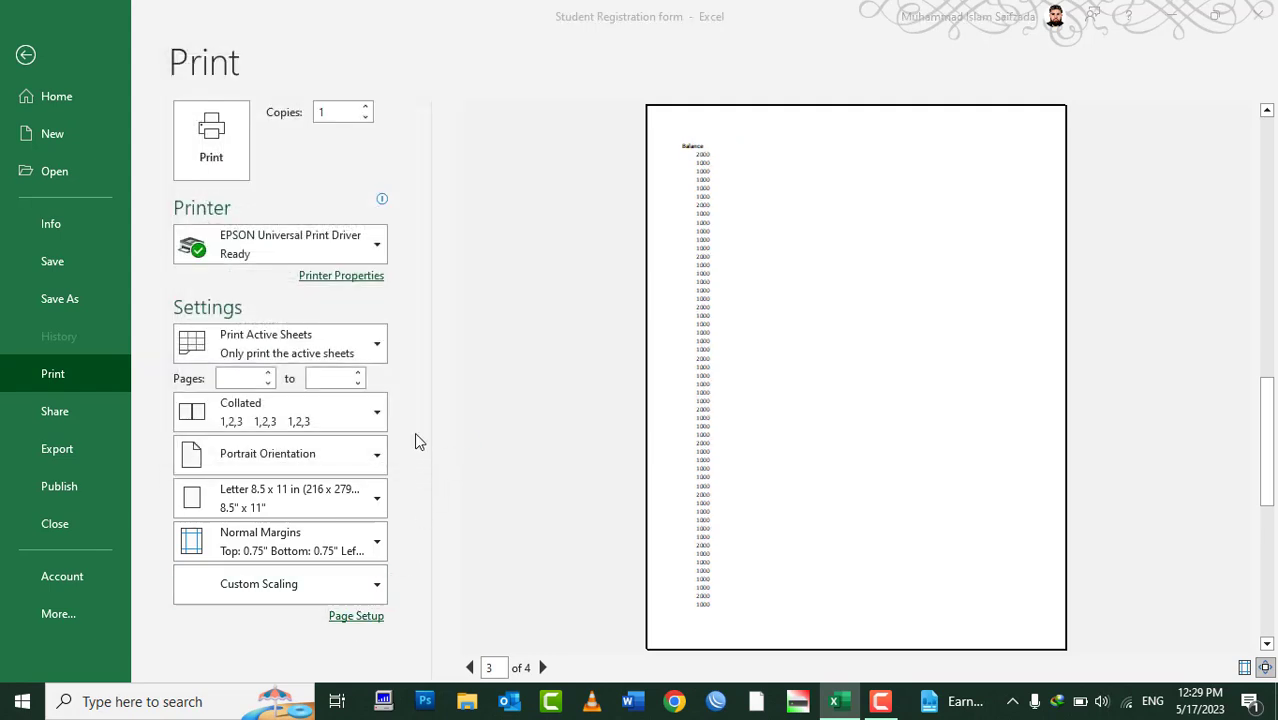
left_click(303, 210)
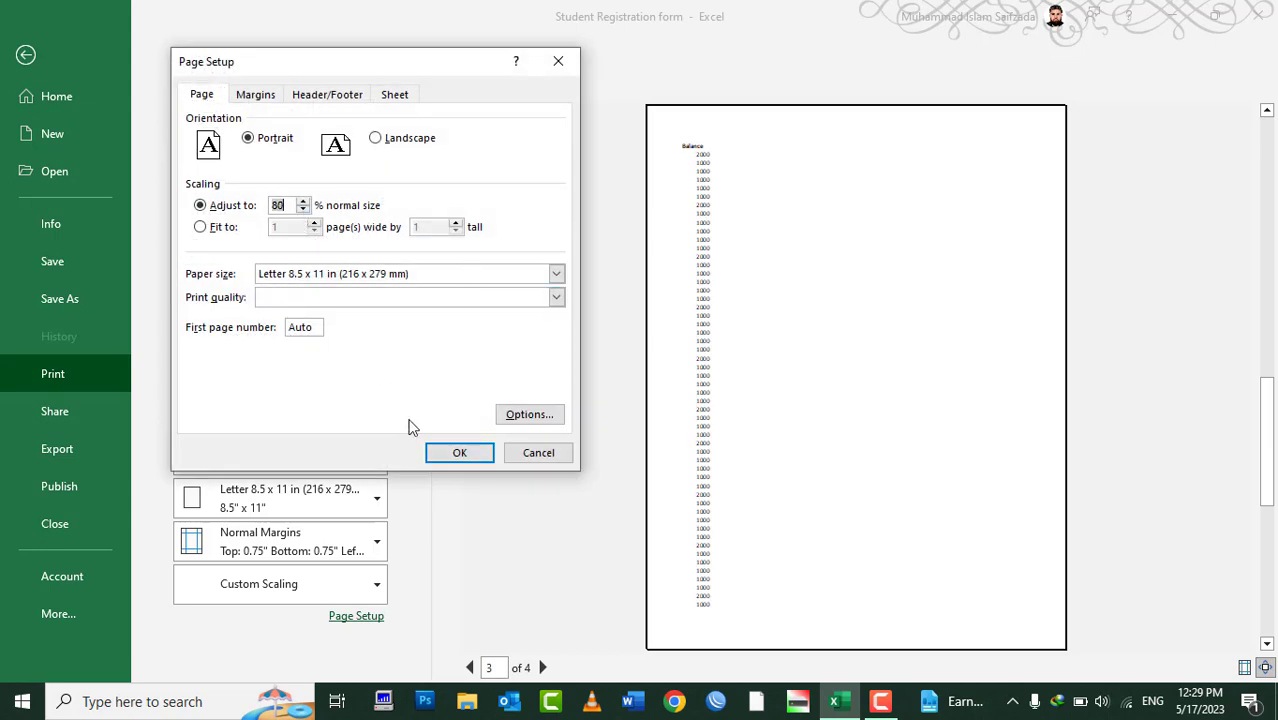
left_click(450, 453)
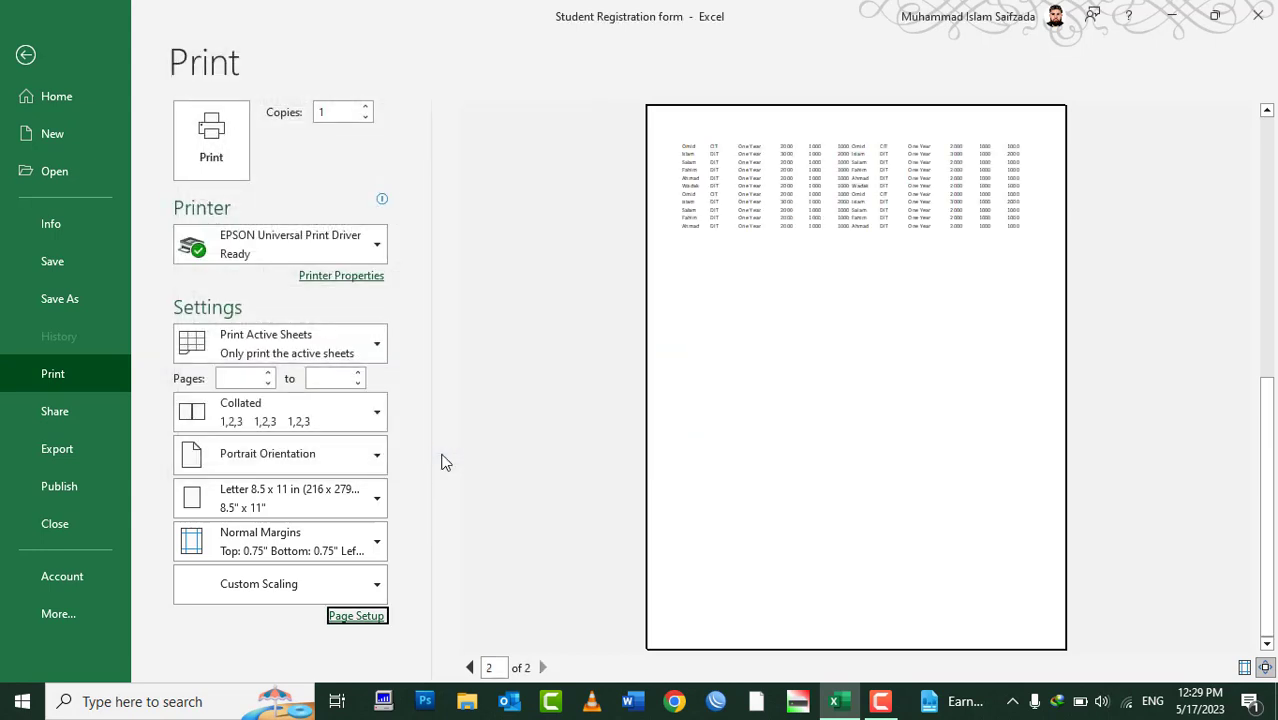
left_click(471, 668)
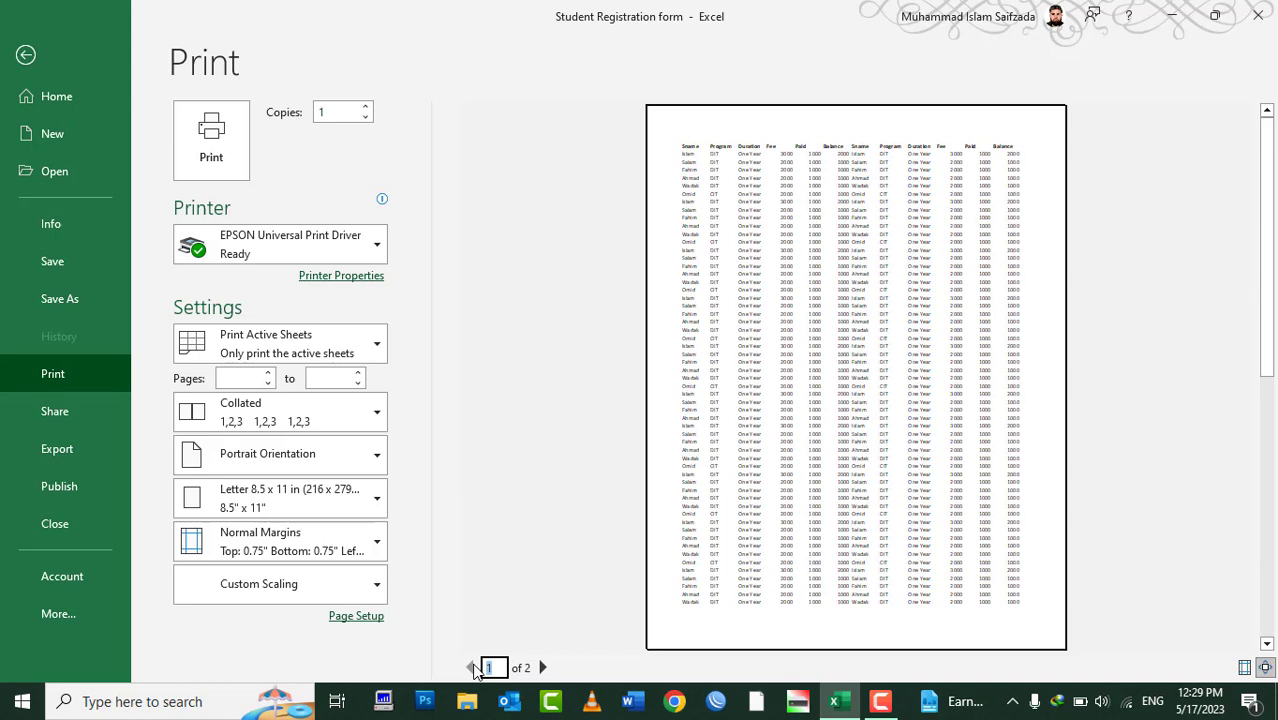
left_click(542, 667)
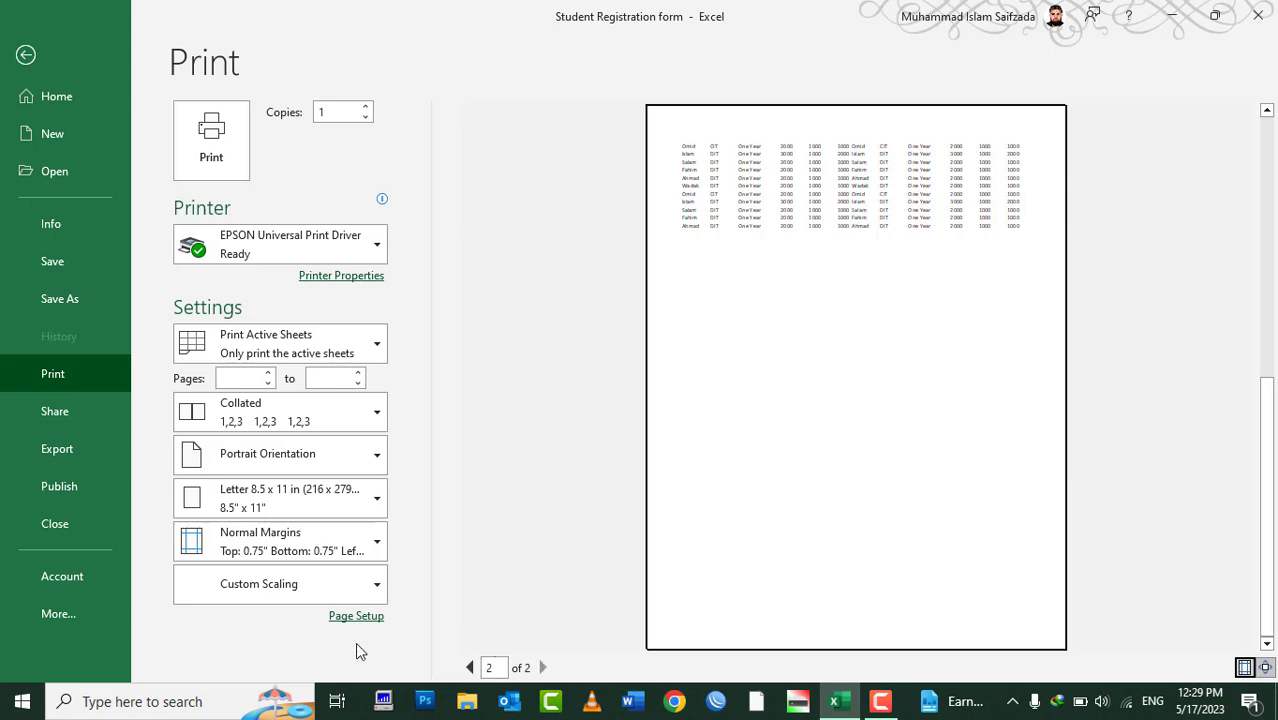
- Raise the scaling back to 100% and page to the last preview page
left_click(356, 616)
left_click(302, 201)
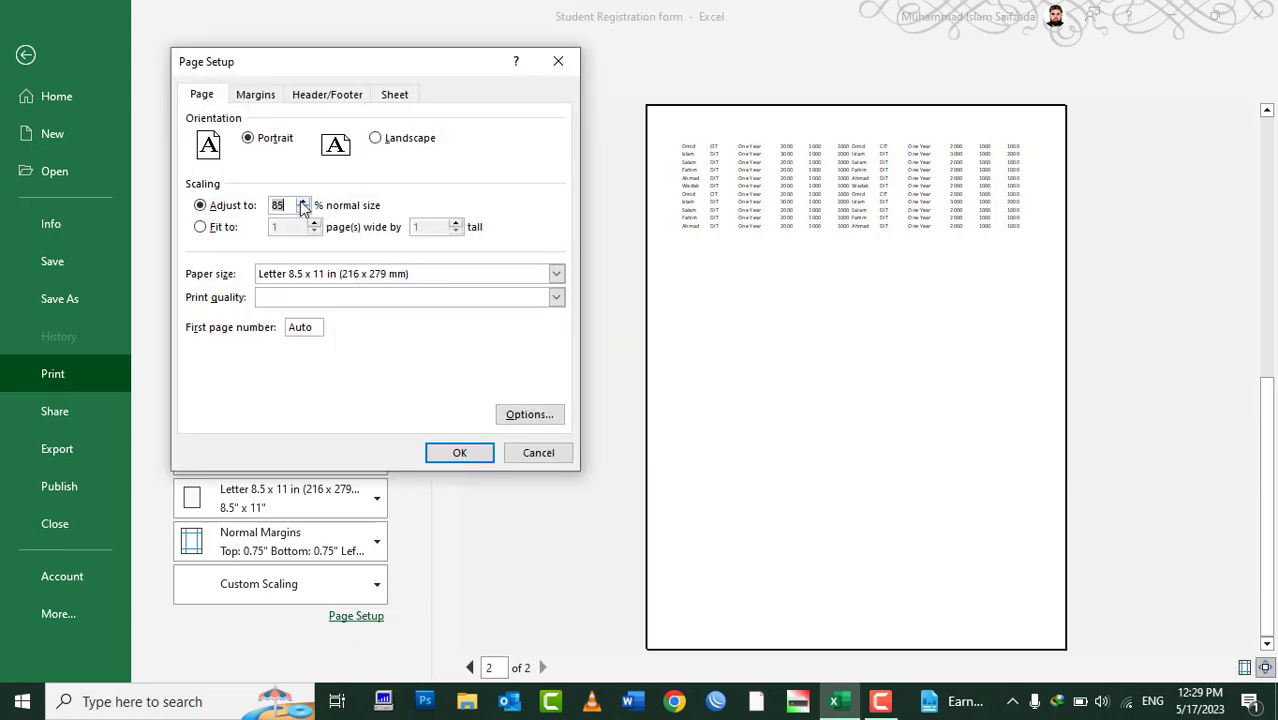
left_click(302, 201)
left_click(302, 201)
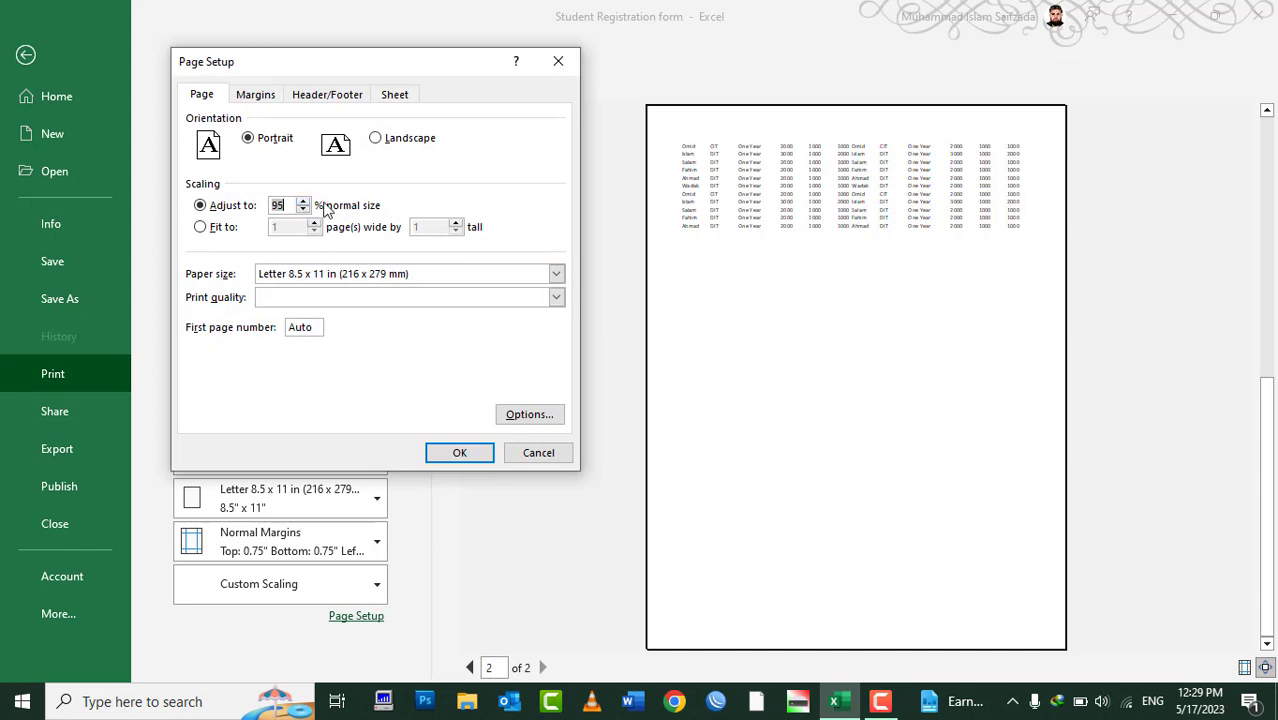
left_click(302, 201)
left_click(457, 453)
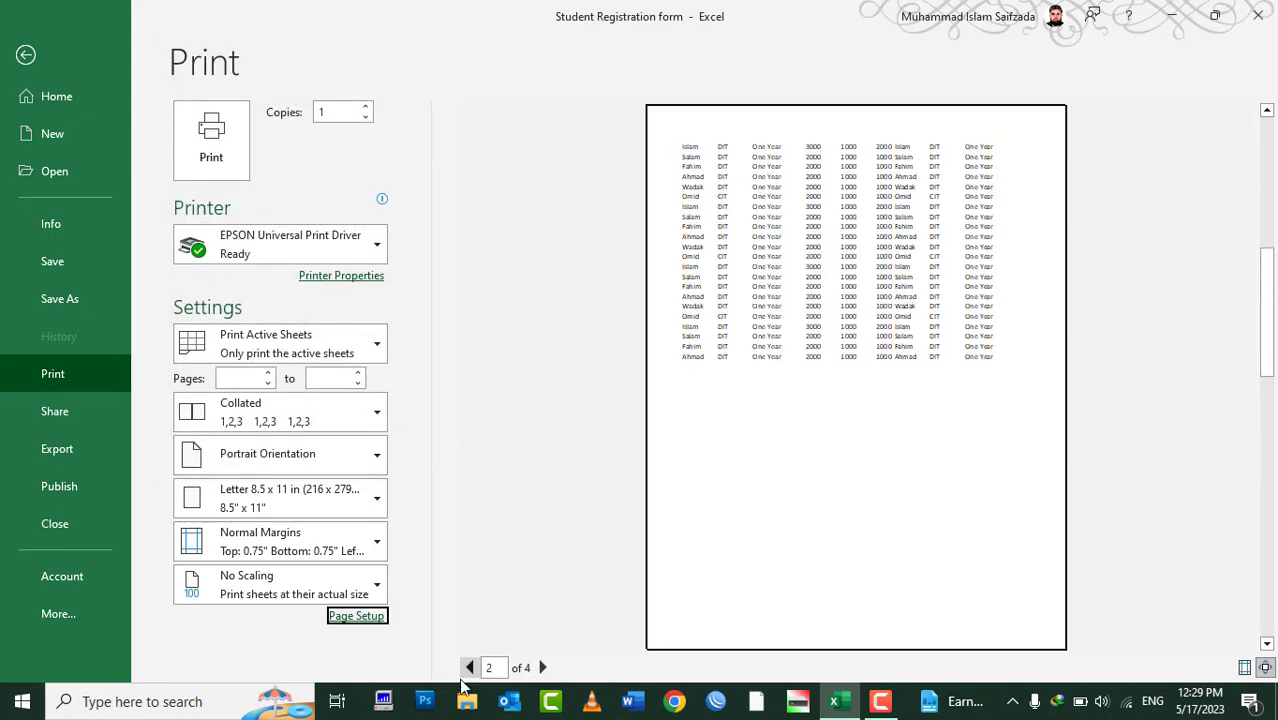
left_click(542, 667)
left_click(542, 667)
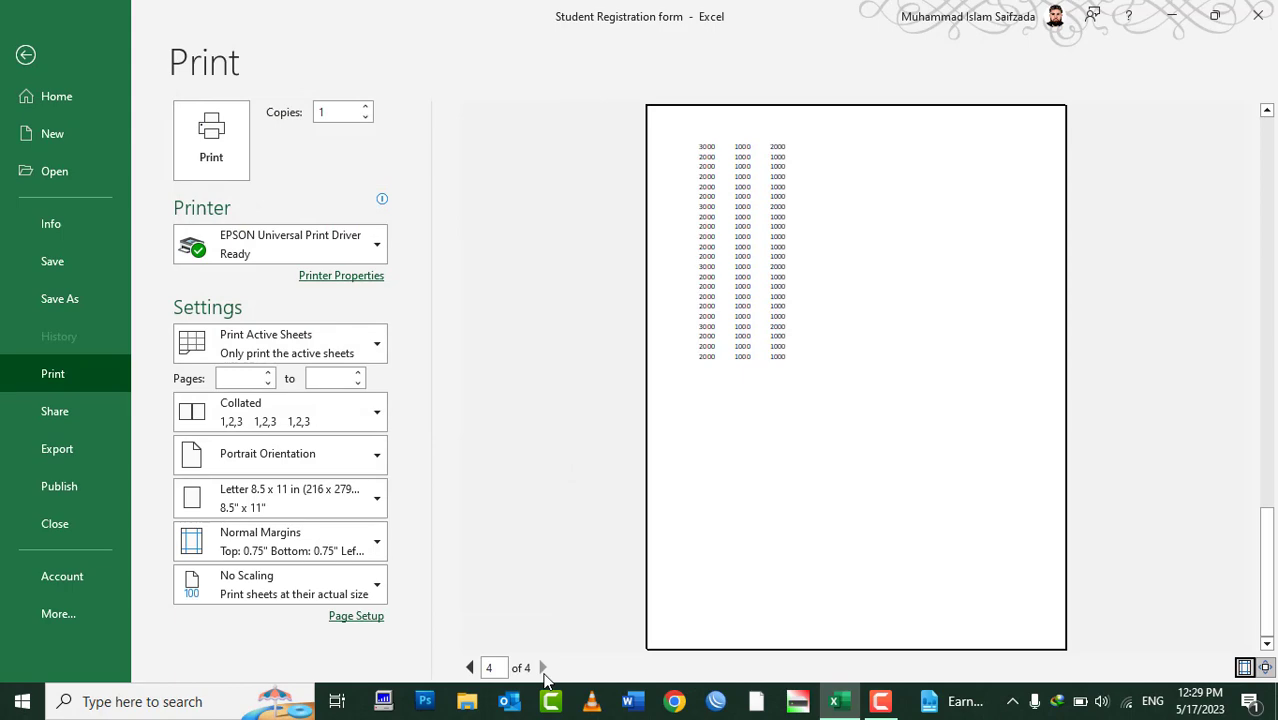
- Switch to Page Break Preview and inspect the automatic break between columns I and J
key("Escape")
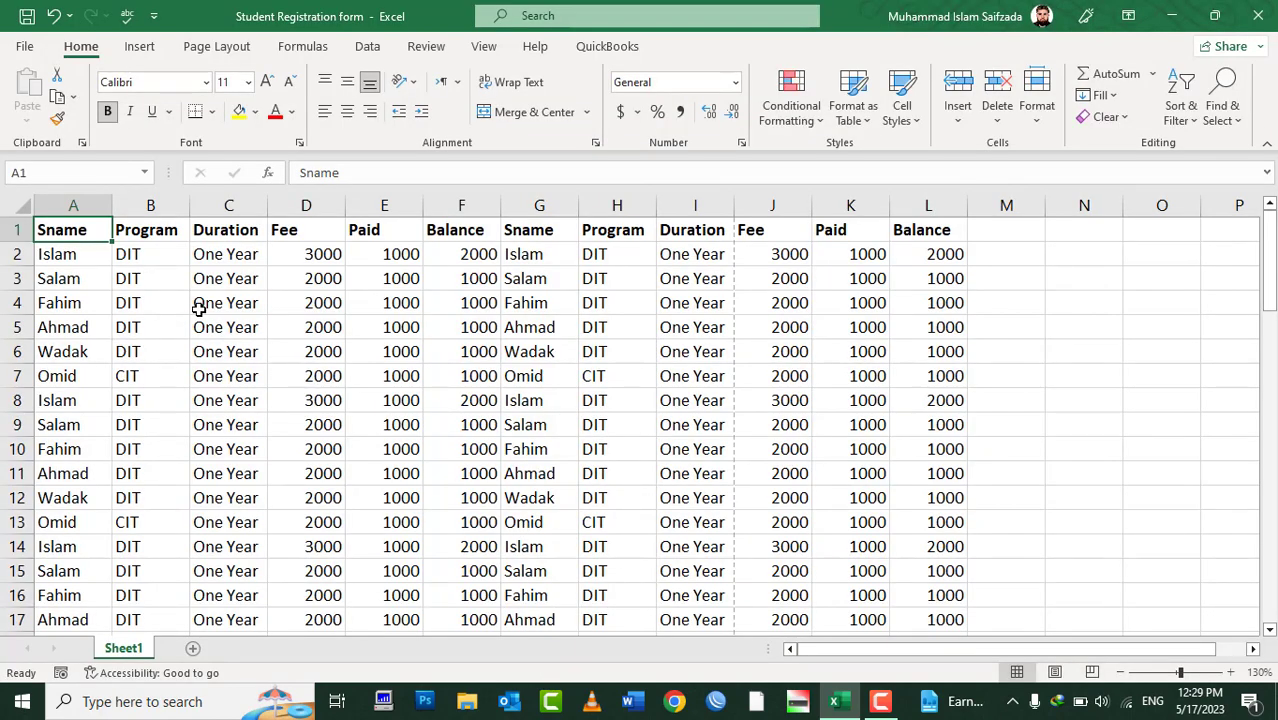
left_click(484, 48)
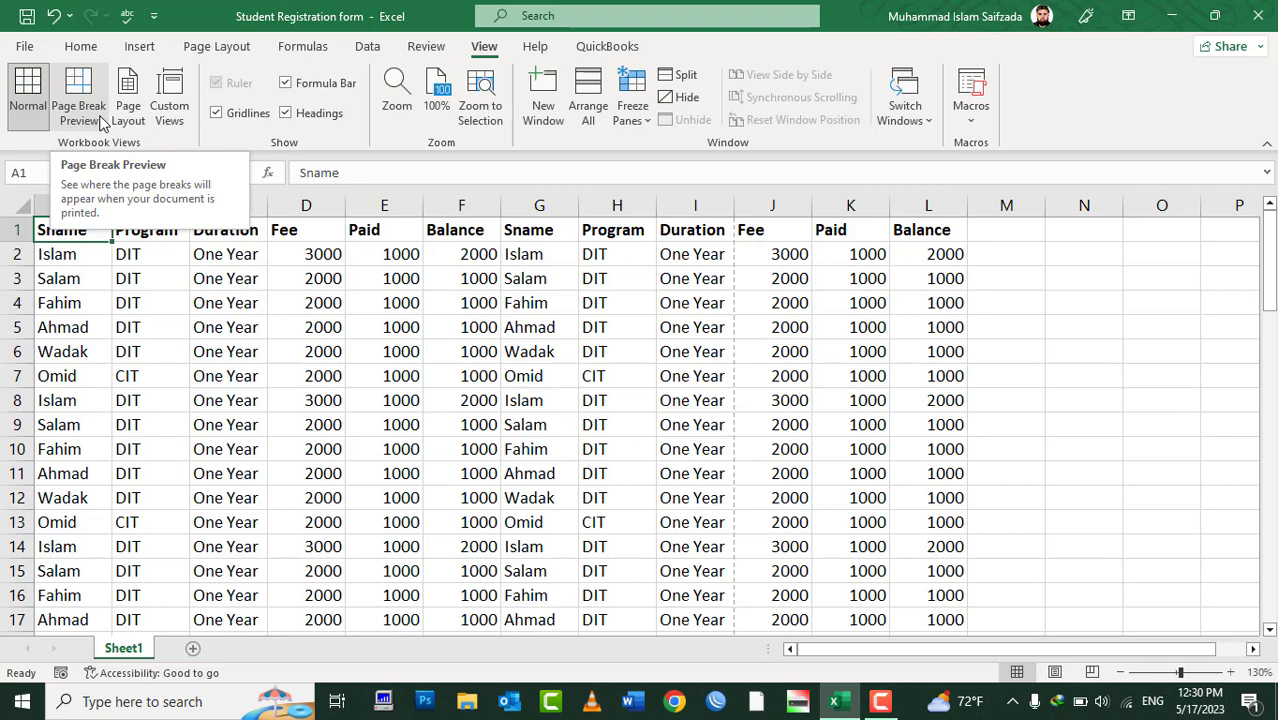
left_click(100, 120)
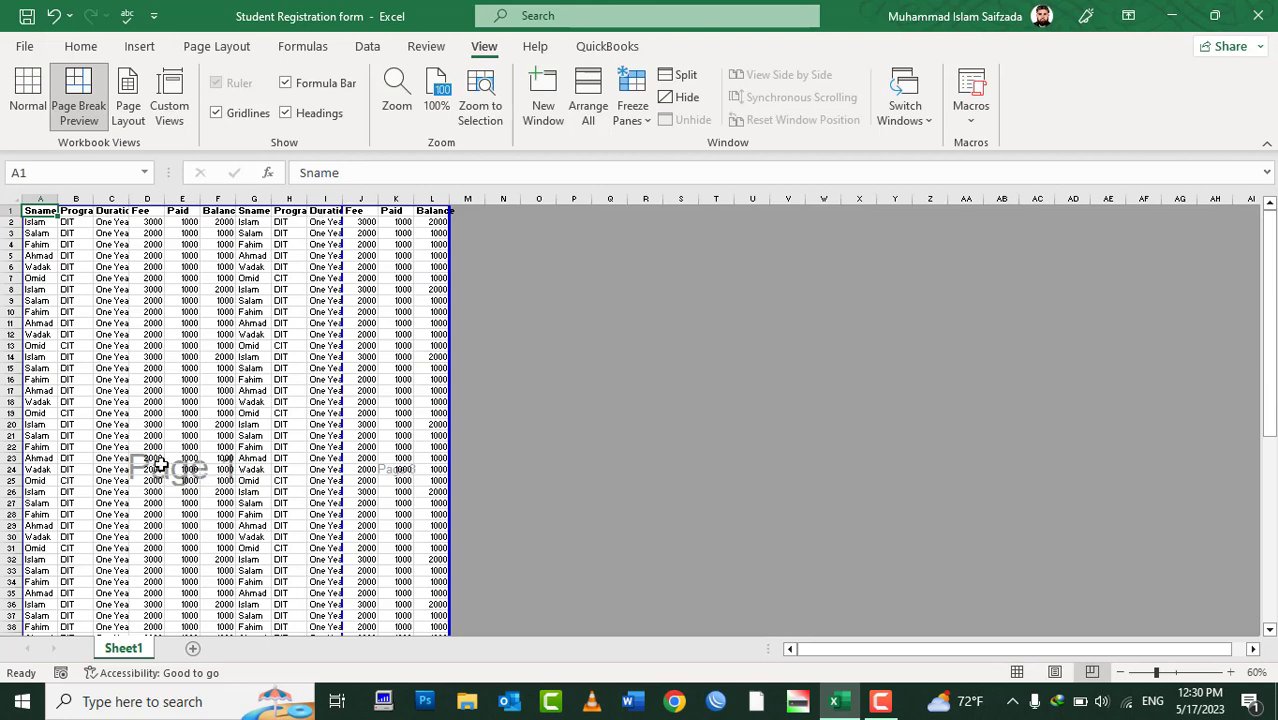
scroll(166, 470, "up", 4, "ctrl")
scroll(181, 487, "down", 3)
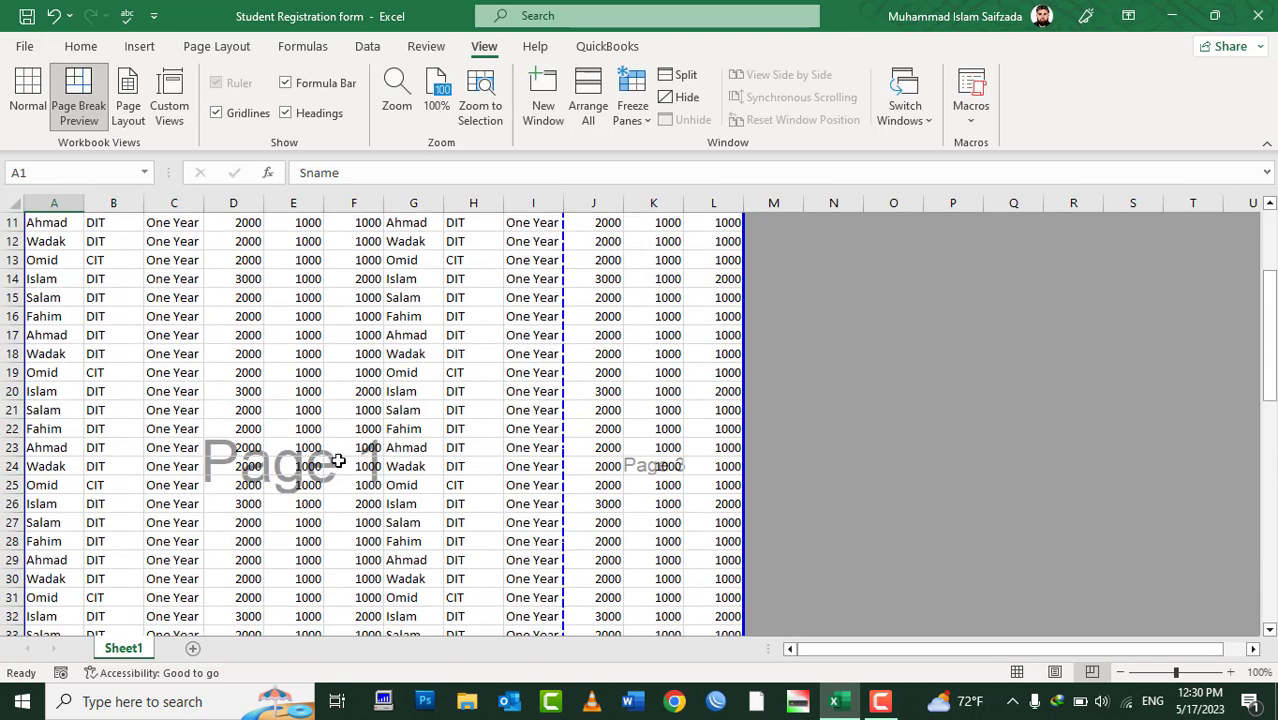
scroll(444, 321, "up", 3)
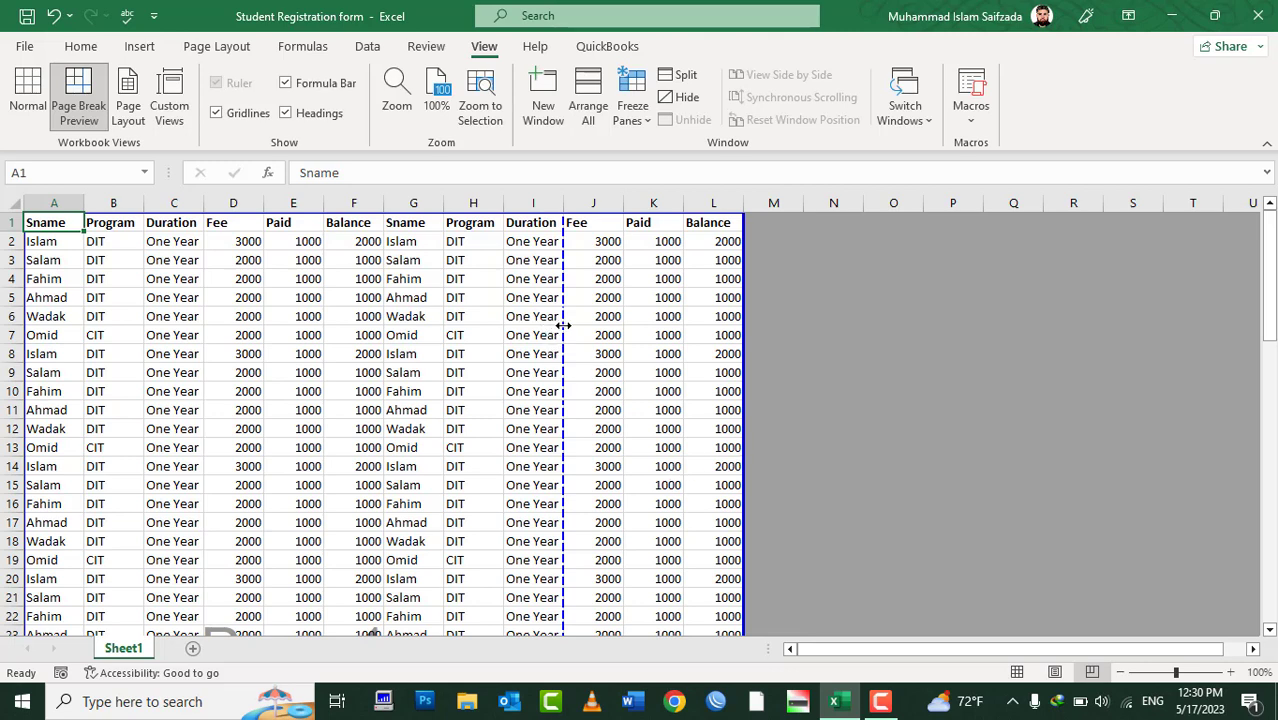
- Drag the page break from column I to past column L and scroll to check it
left_click_drag(563, 325, 746, 309)
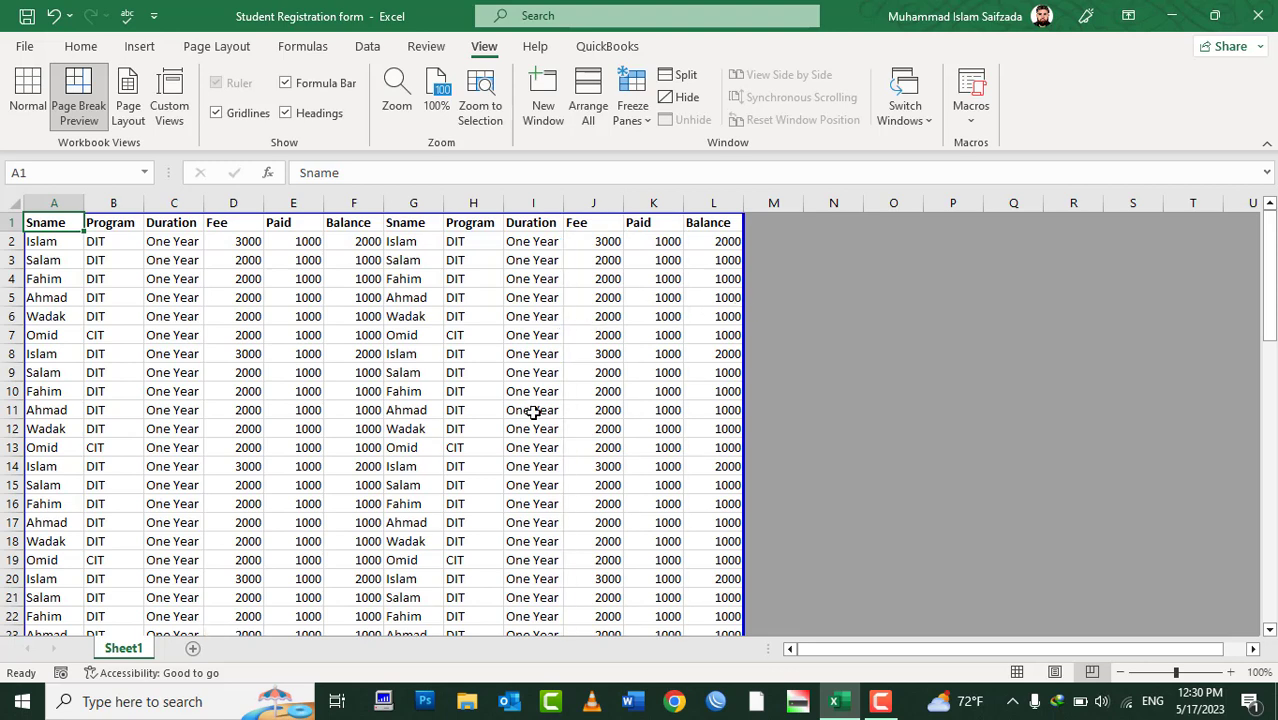
scroll(502, 428, "down", 3)
scroll(460, 430, "down", 2)
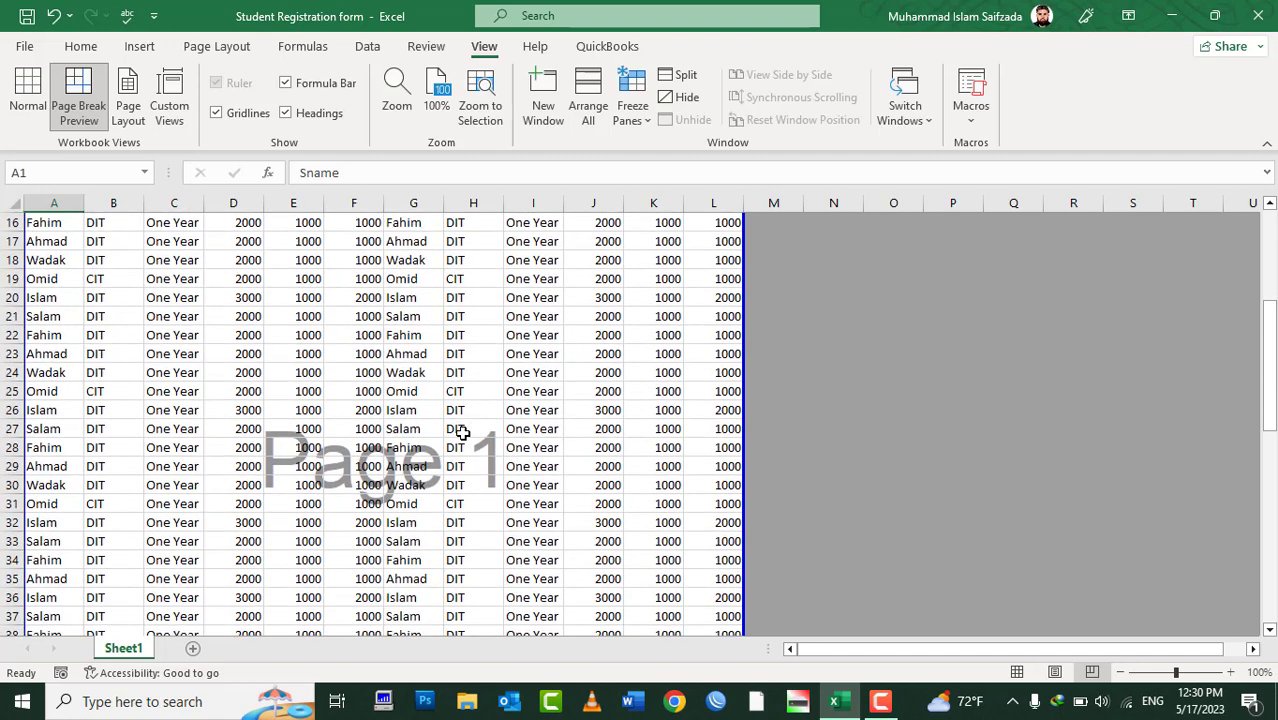
scroll(462, 432, "down", 5)
scroll(462, 432, "down", 5)
scroll(462, 432, "down", 5)
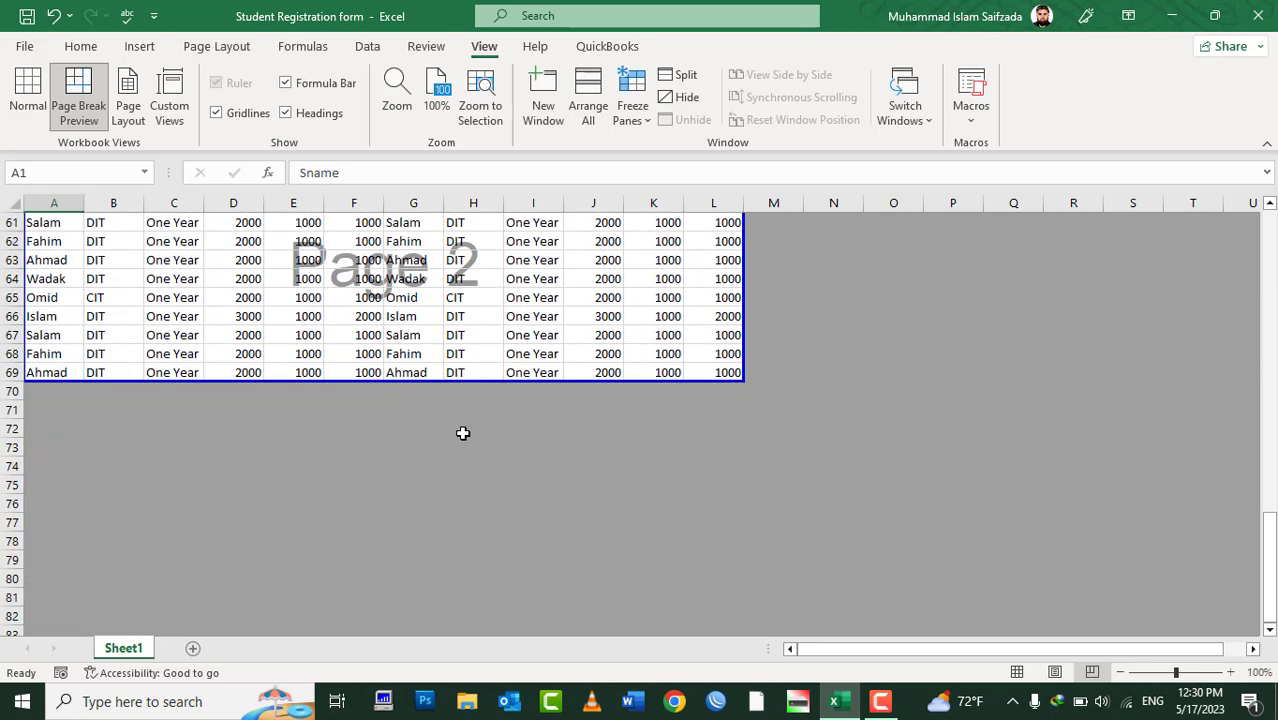
scroll(463, 433, "up", 7)
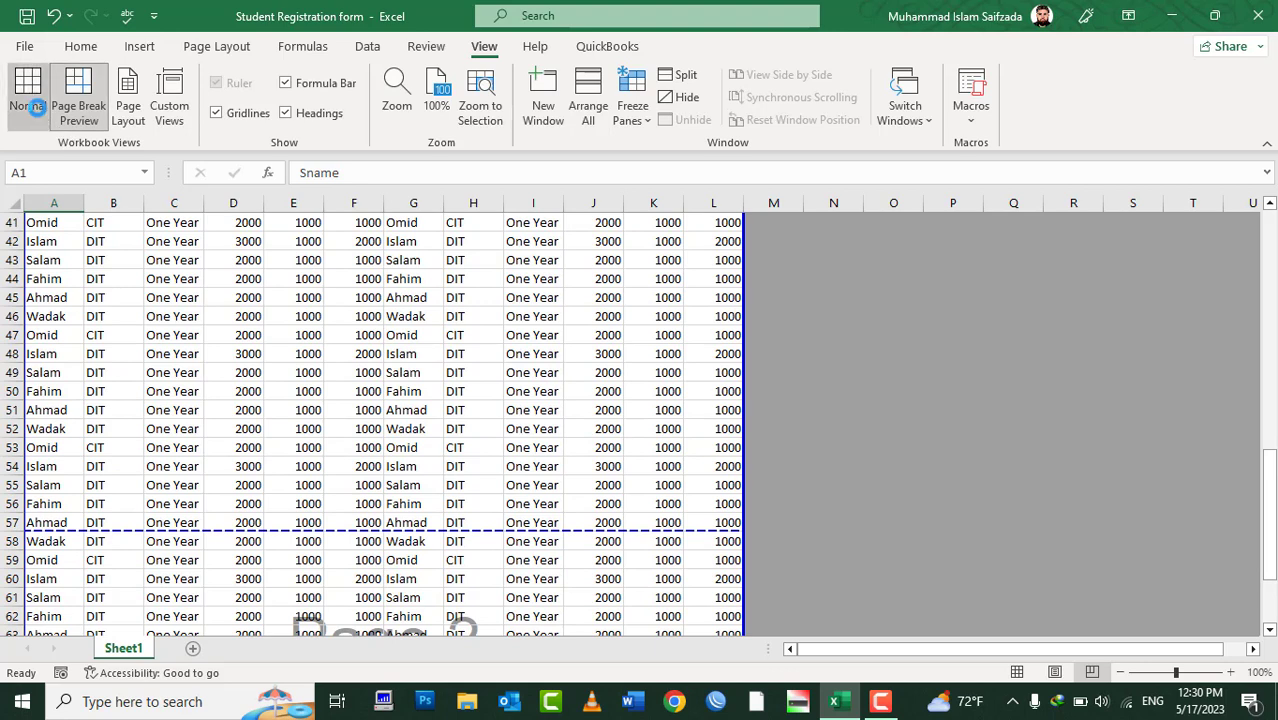
- Return to Normal view and open the print preview
left_click(35, 107)
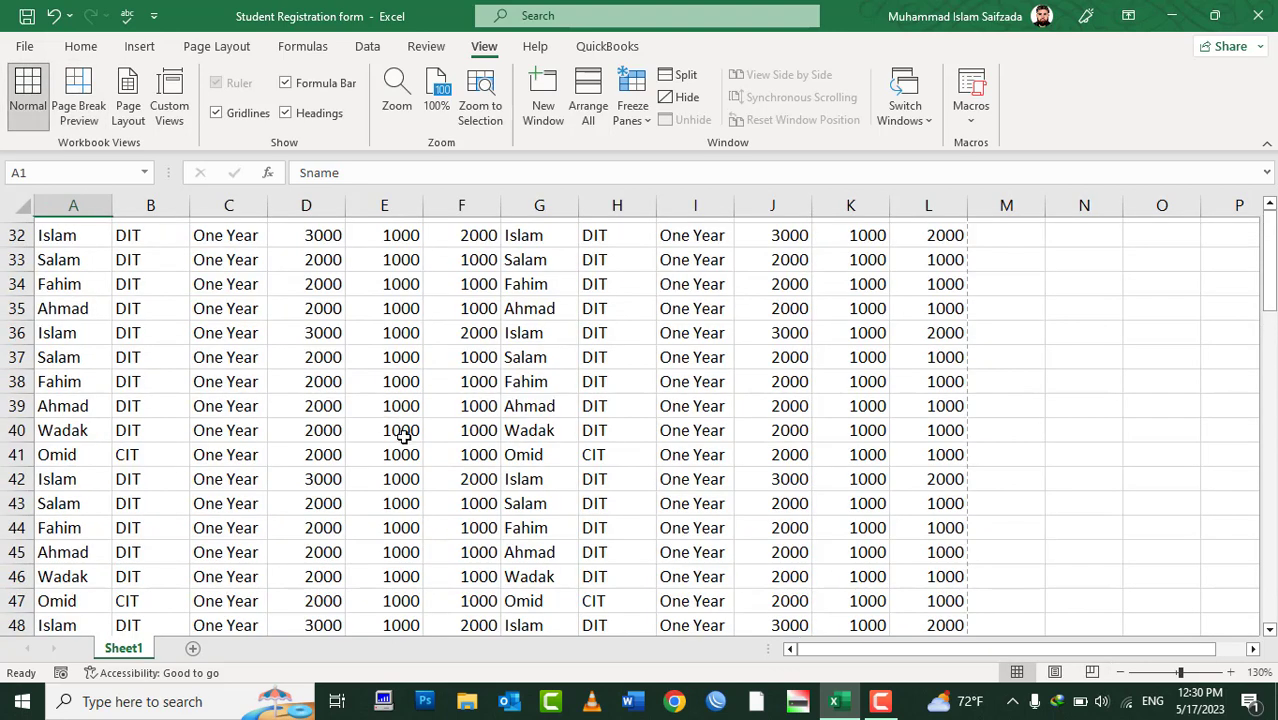
left_click(24, 47)
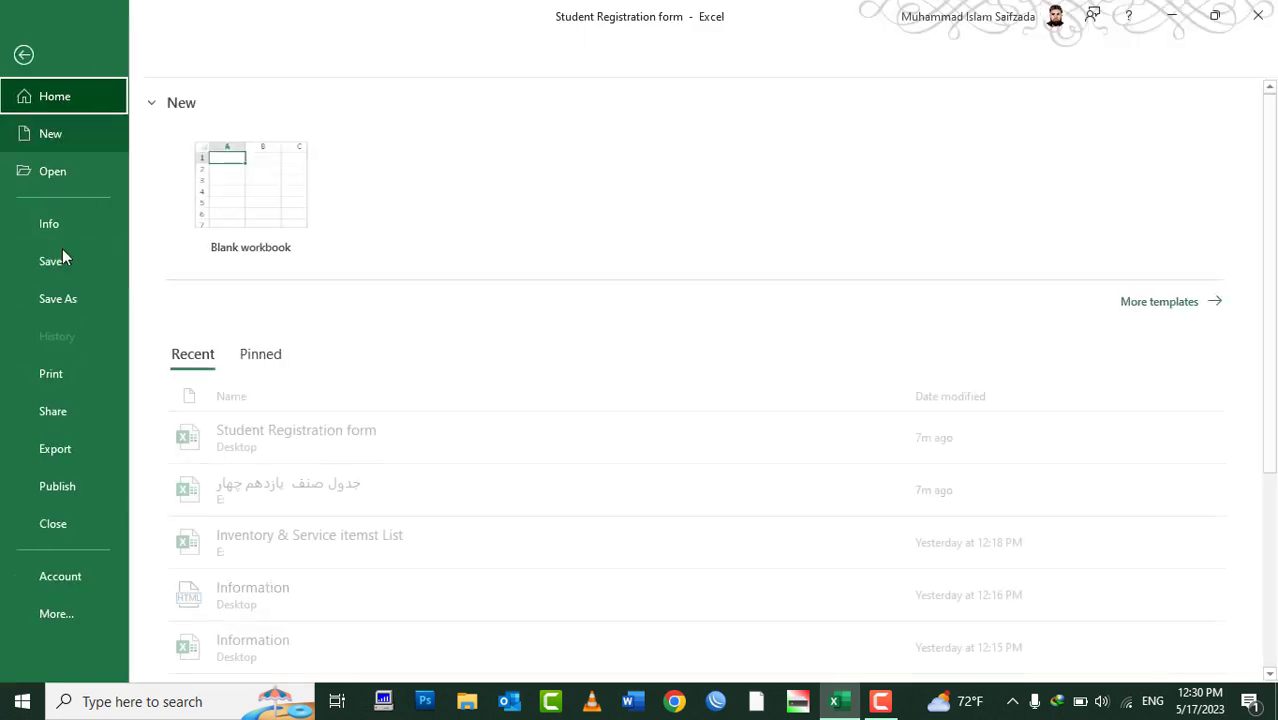
left_click(77, 378)
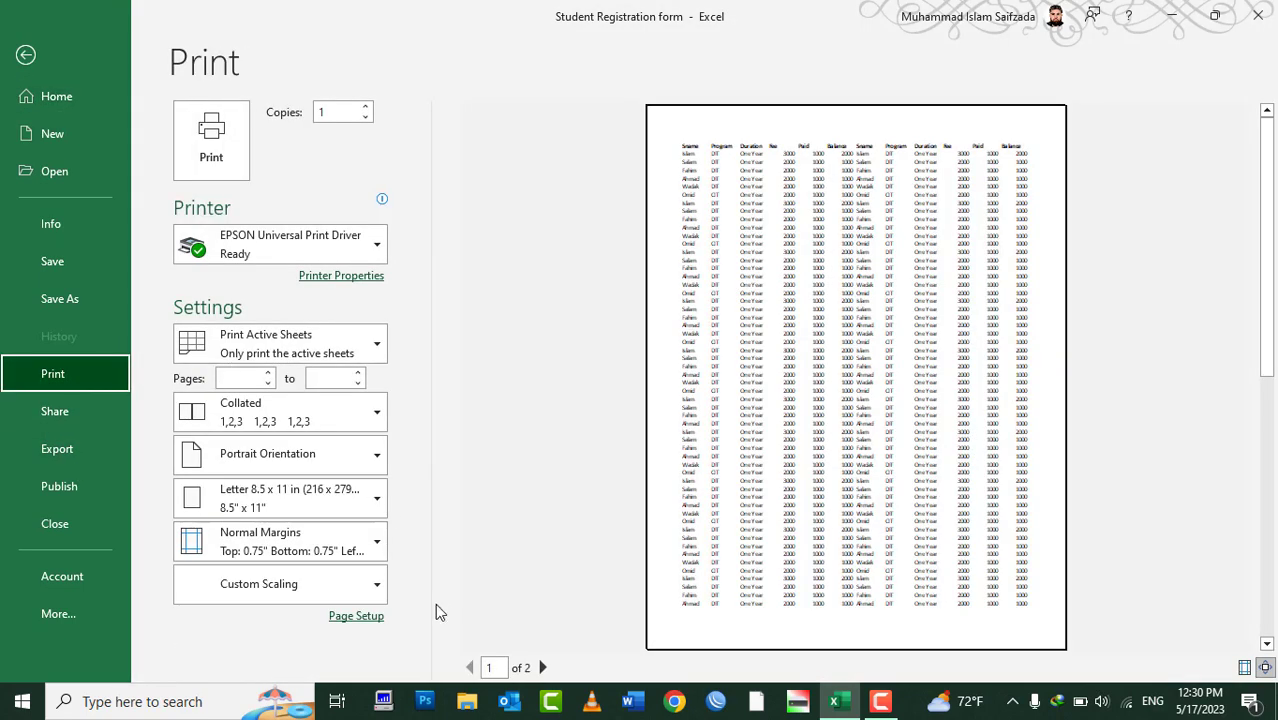
- Change the Page Setup scaling from 82% to 100%
left_click(356, 617)
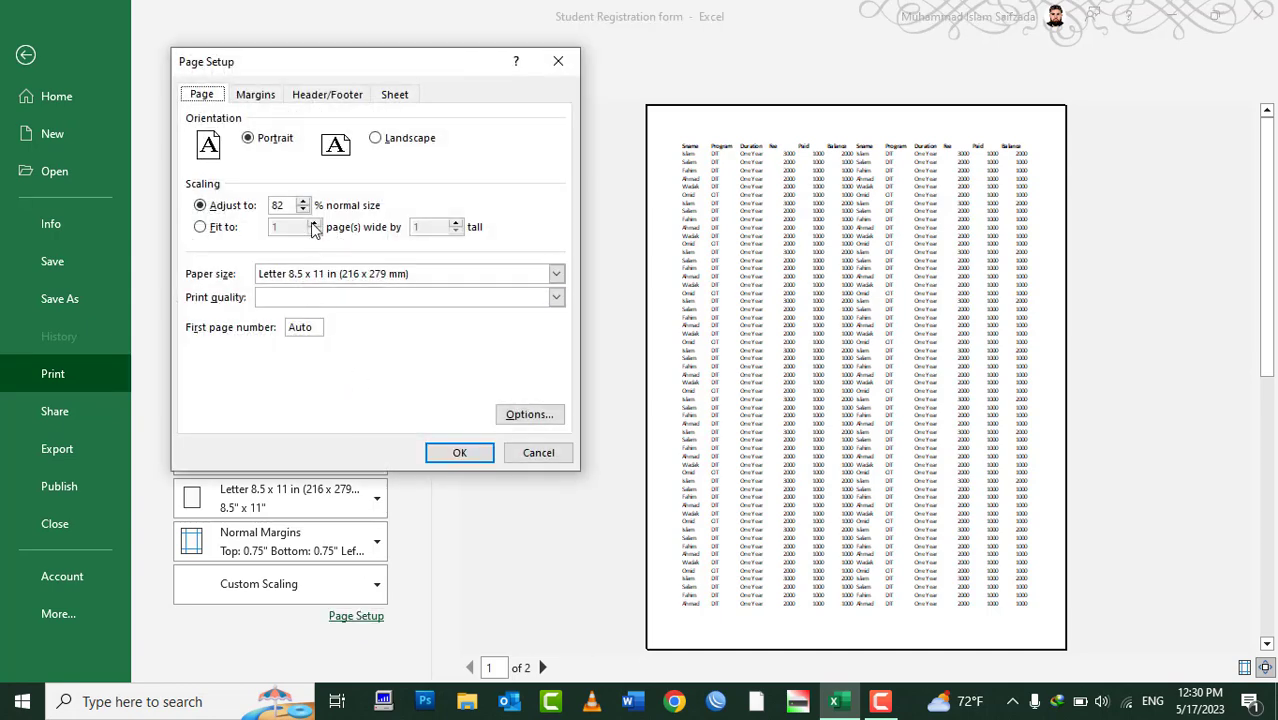
left_click(283, 207)
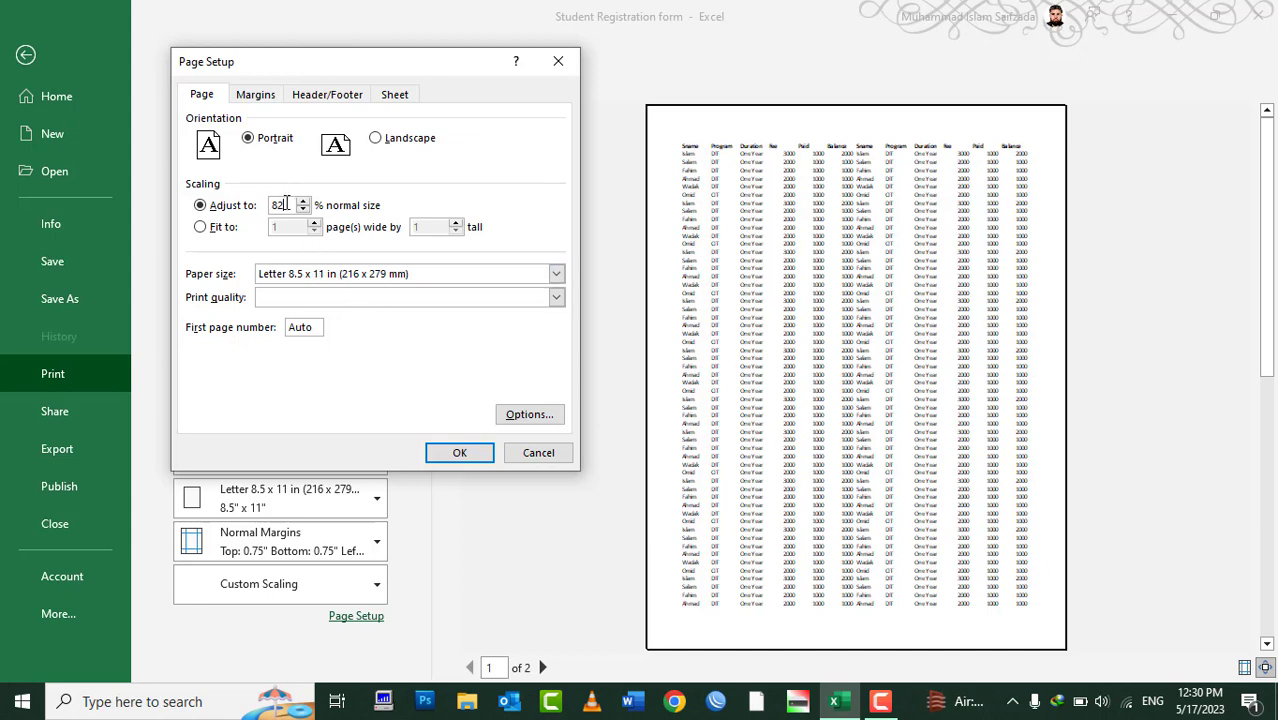
left_click_drag(265, 205, 290, 208)
type("100")
left_click(470, 453)
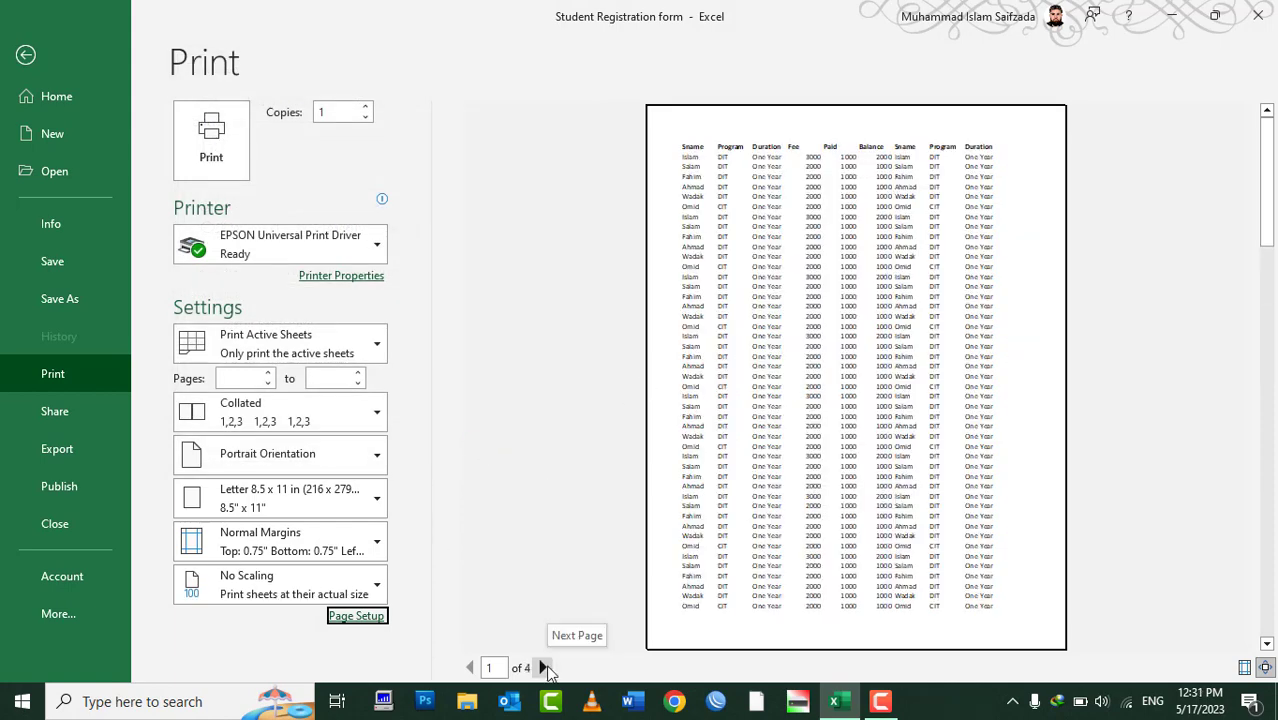
- Scale the printout to fit 4 pages wide by 1 tall
left_click(357, 616)
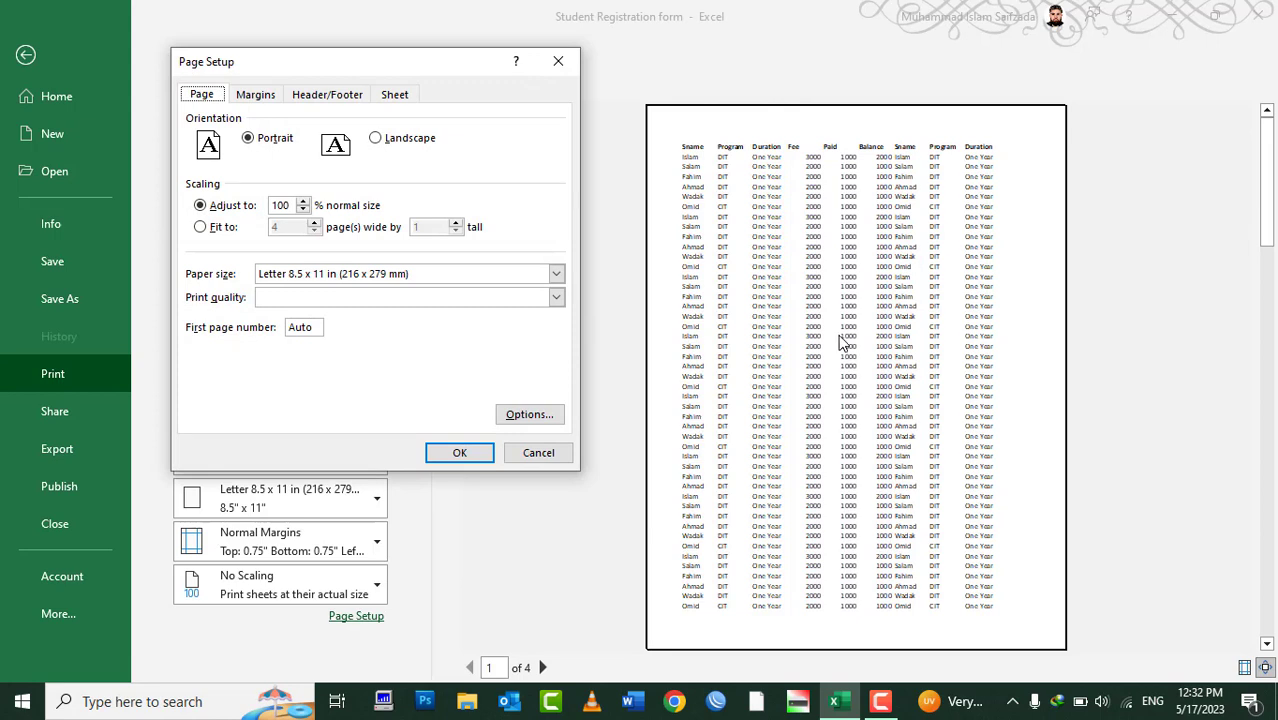
left_click(201, 228)
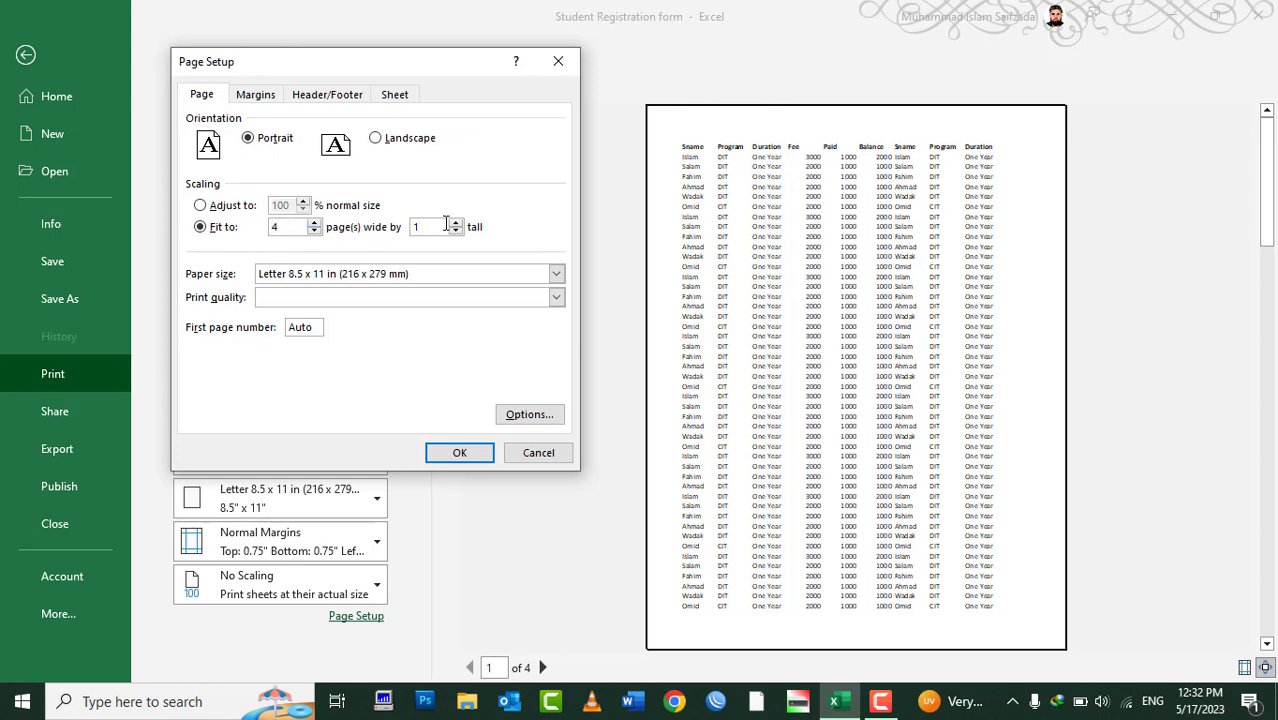
left_click(458, 455)
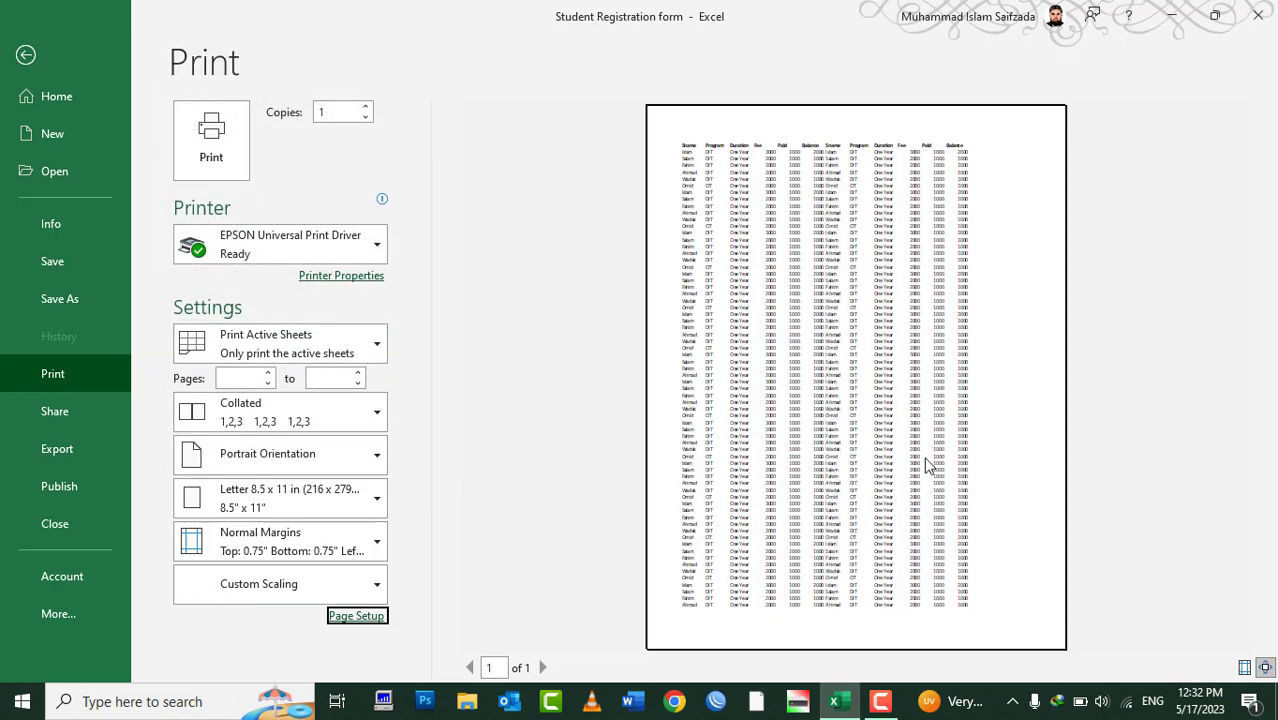
- Switch the scaling back to 82% of normal size
left_click(362, 618)
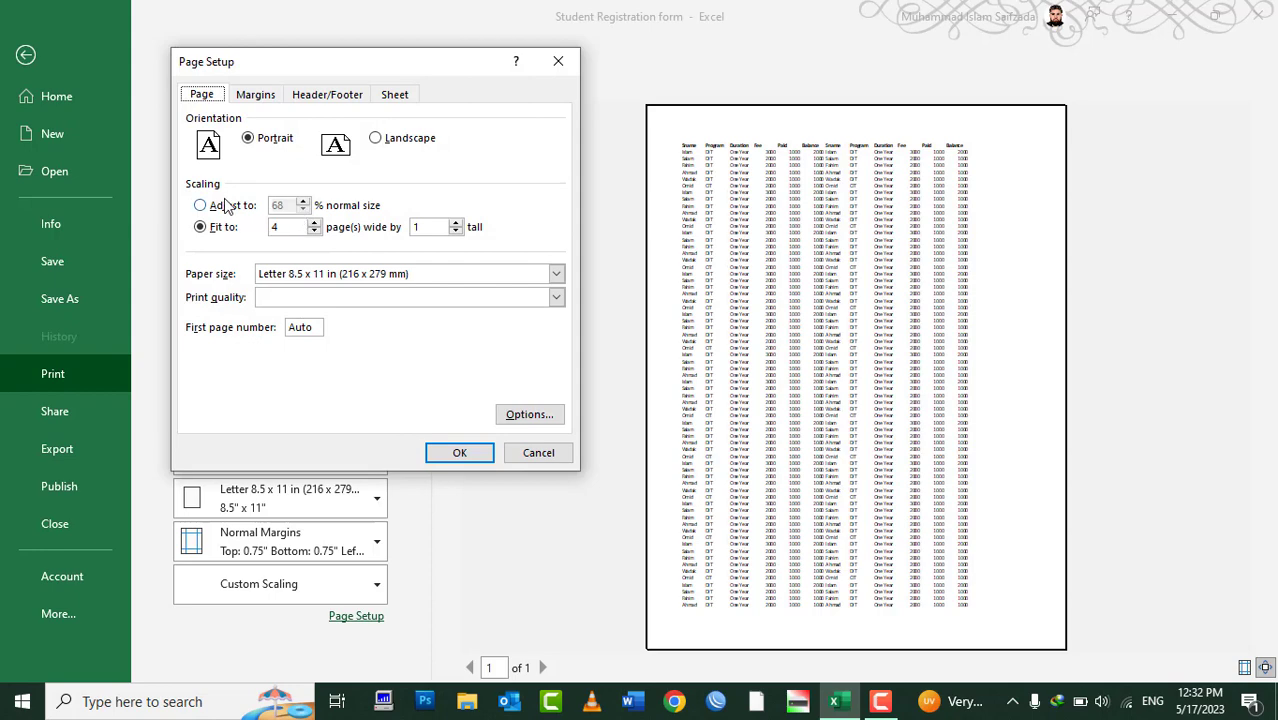
left_click(228, 205)
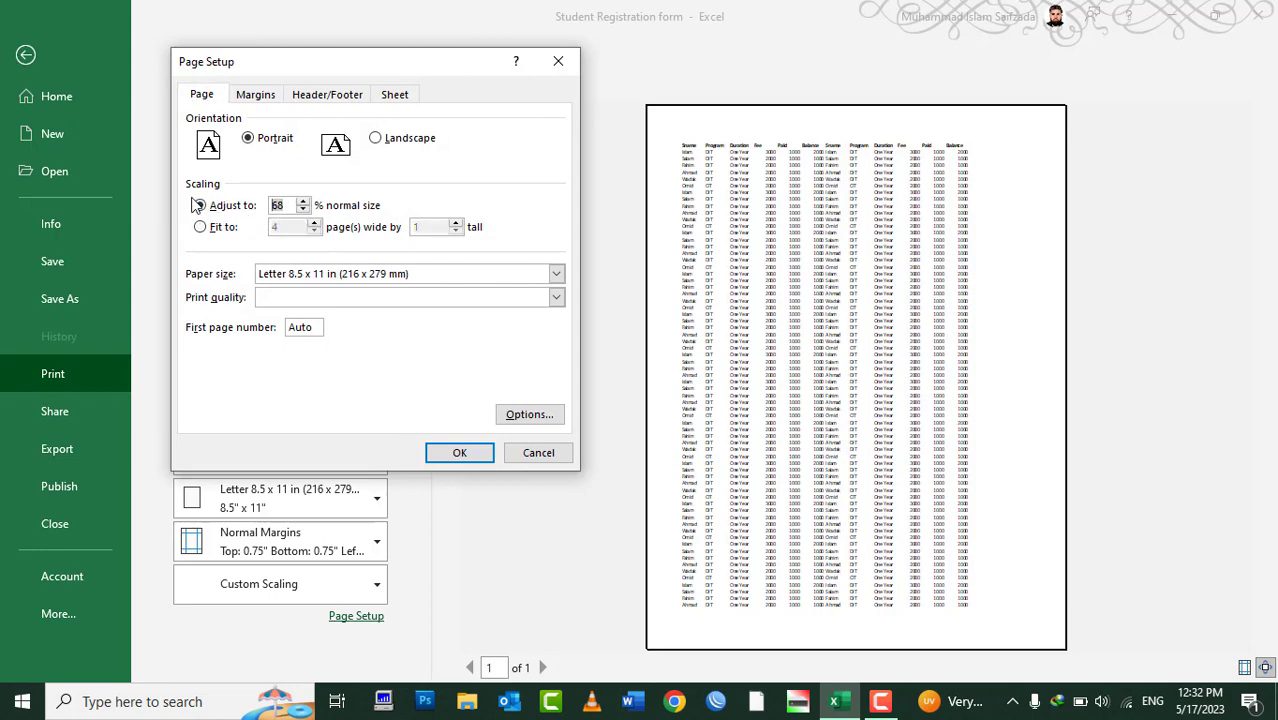
left_click(468, 455)
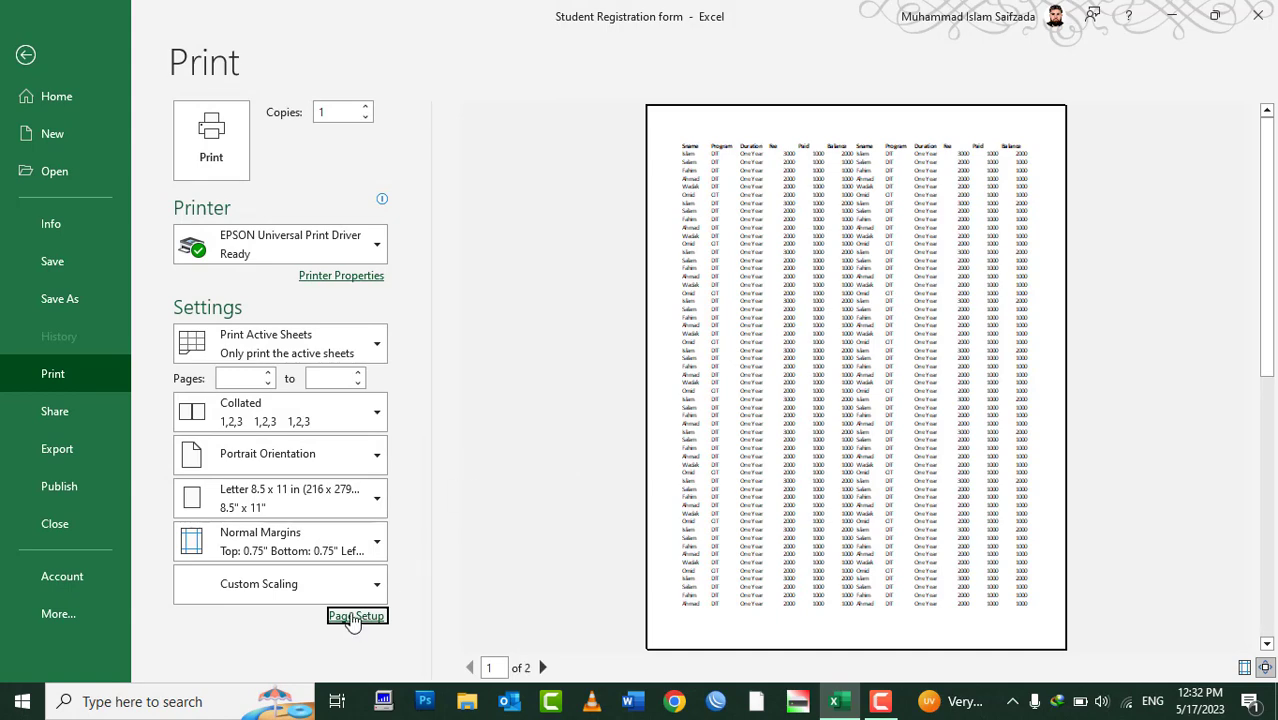
left_click(355, 617)
- Set the paper size to A4 in Page Setup
left_click(304, 280)
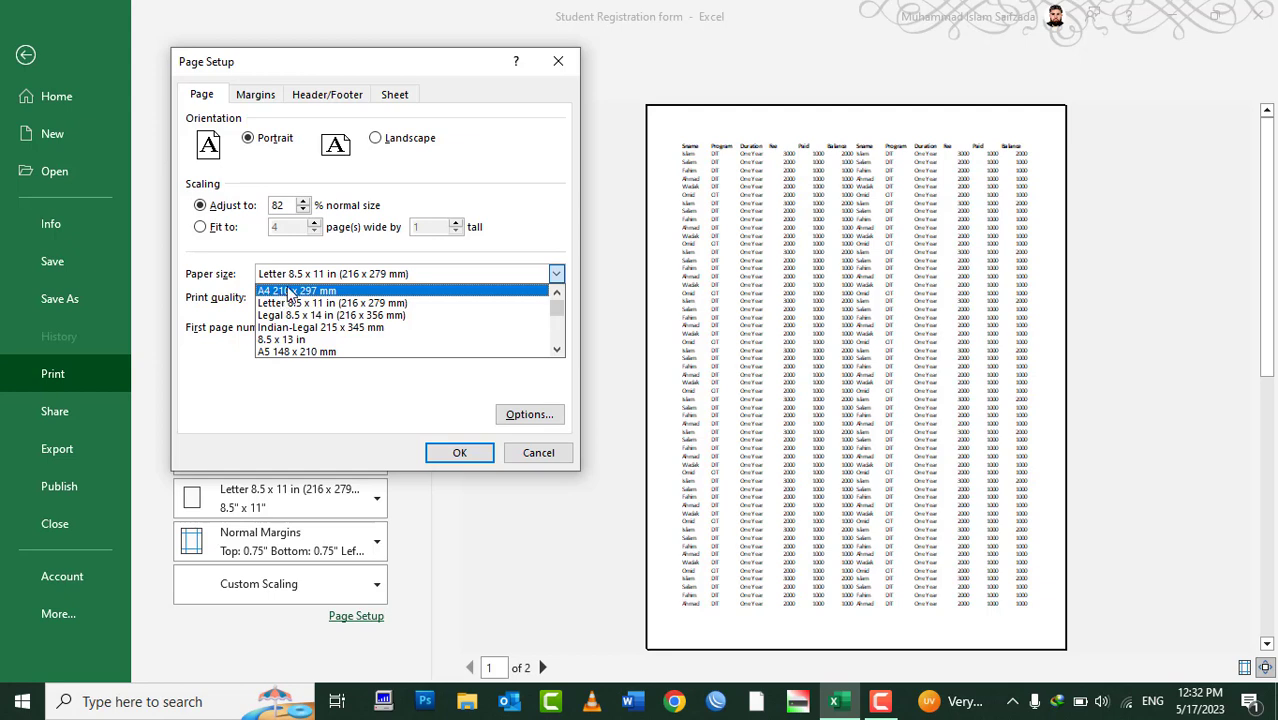
left_click(290, 291)
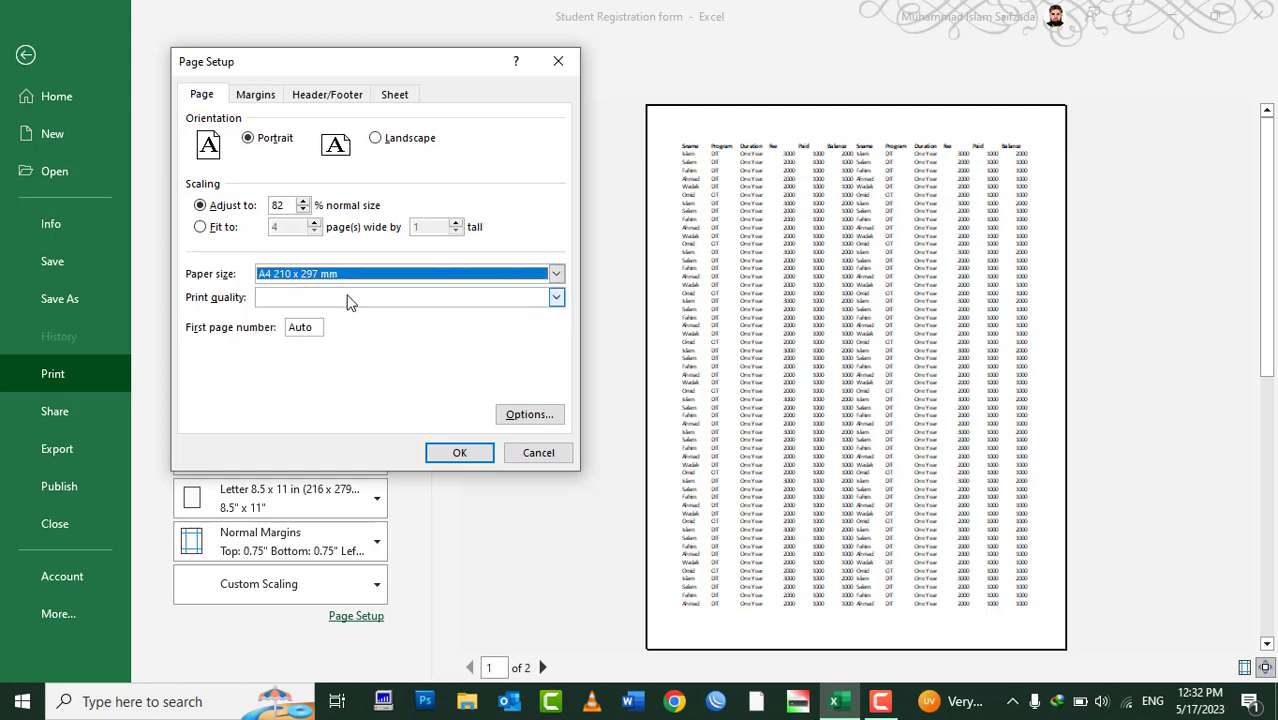
left_click(350, 298)
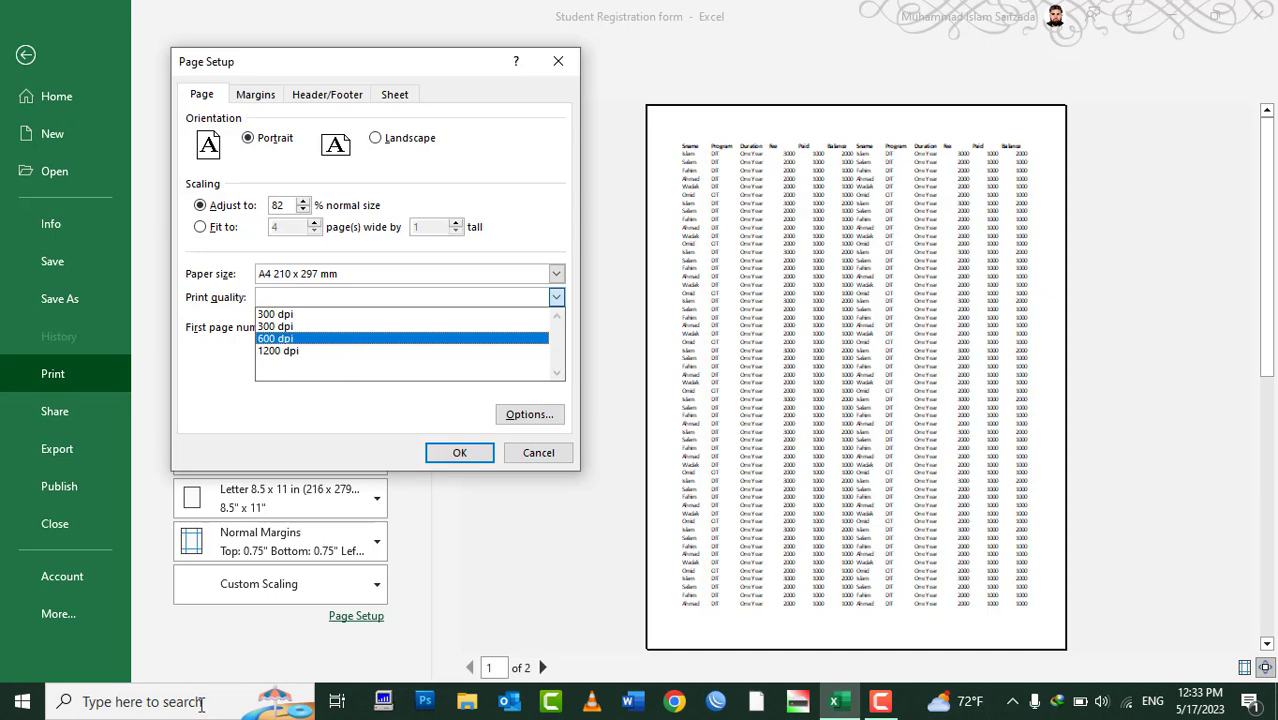
- Open the Lesson 13 P3 picture from the Documents folder
left_click(467, 701)
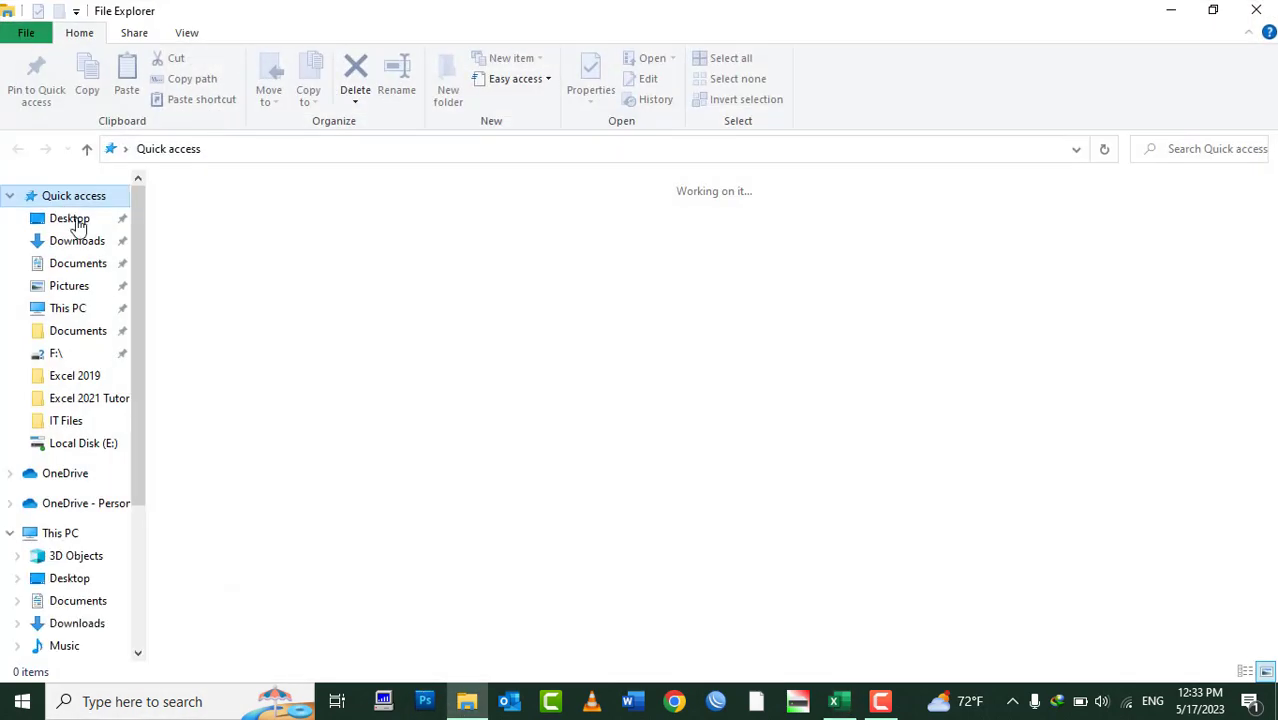
left_click(85, 266)
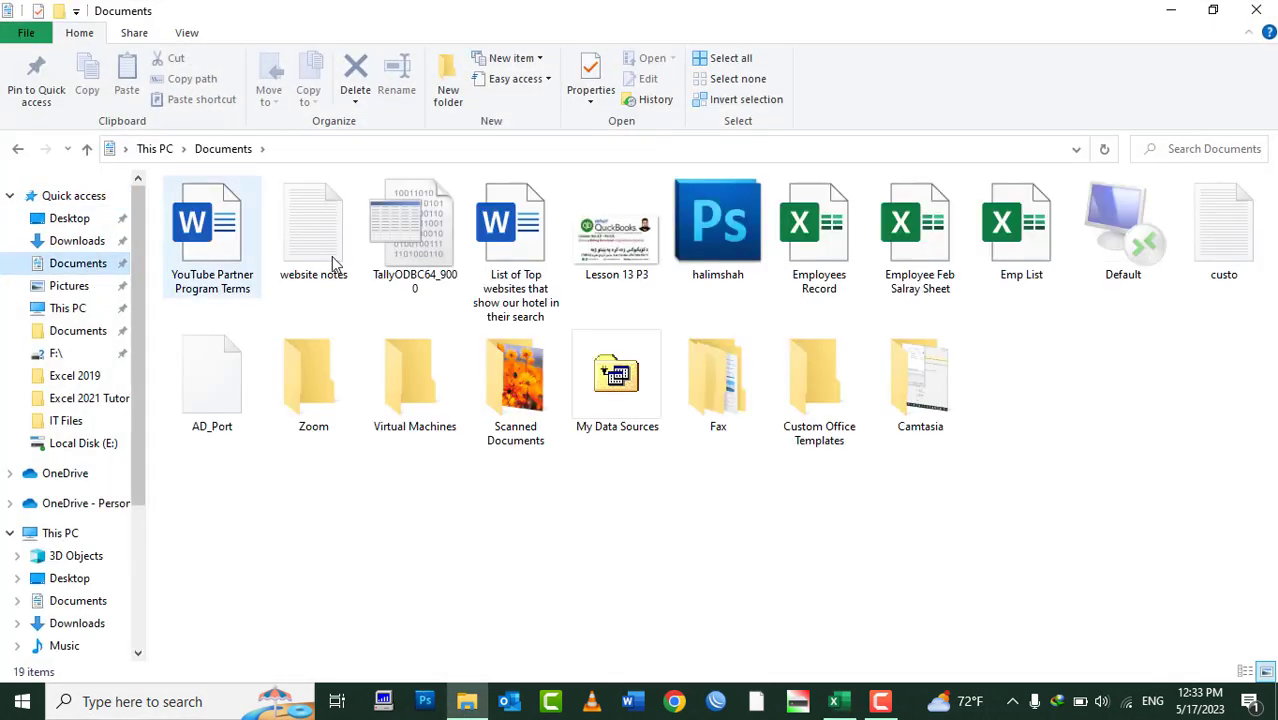
left_click(635, 248)
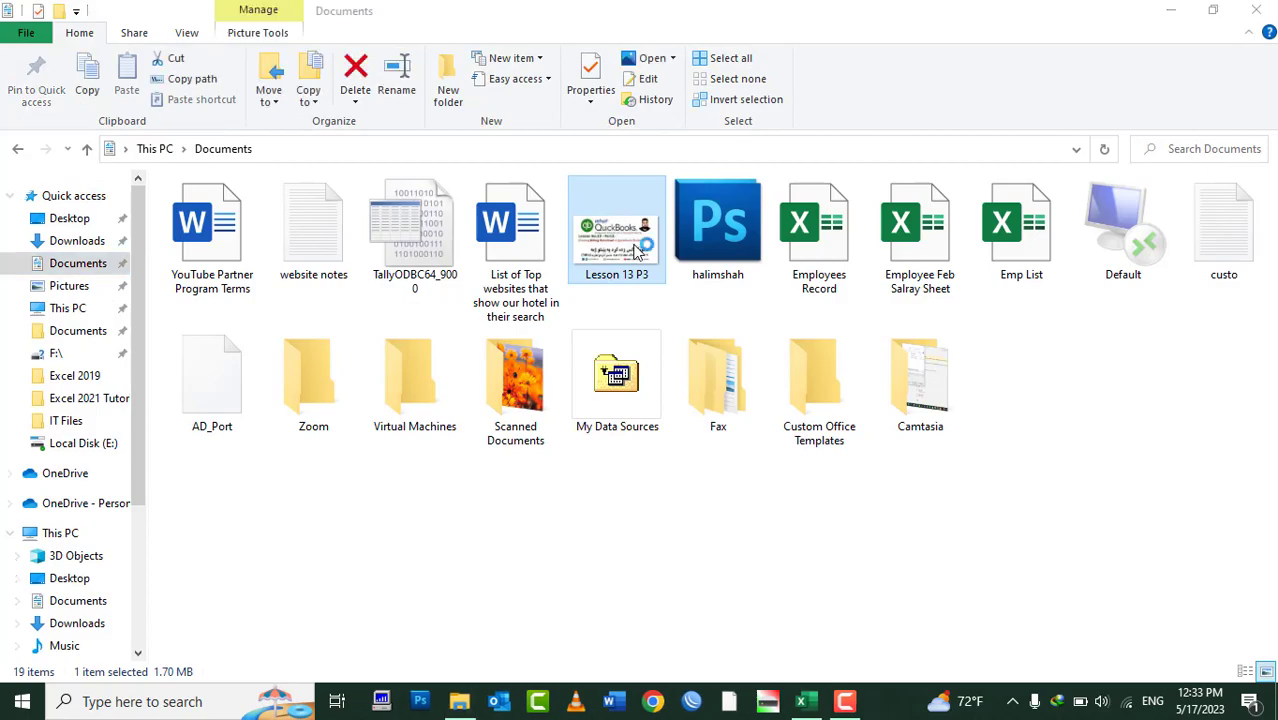
double_click(635, 248)
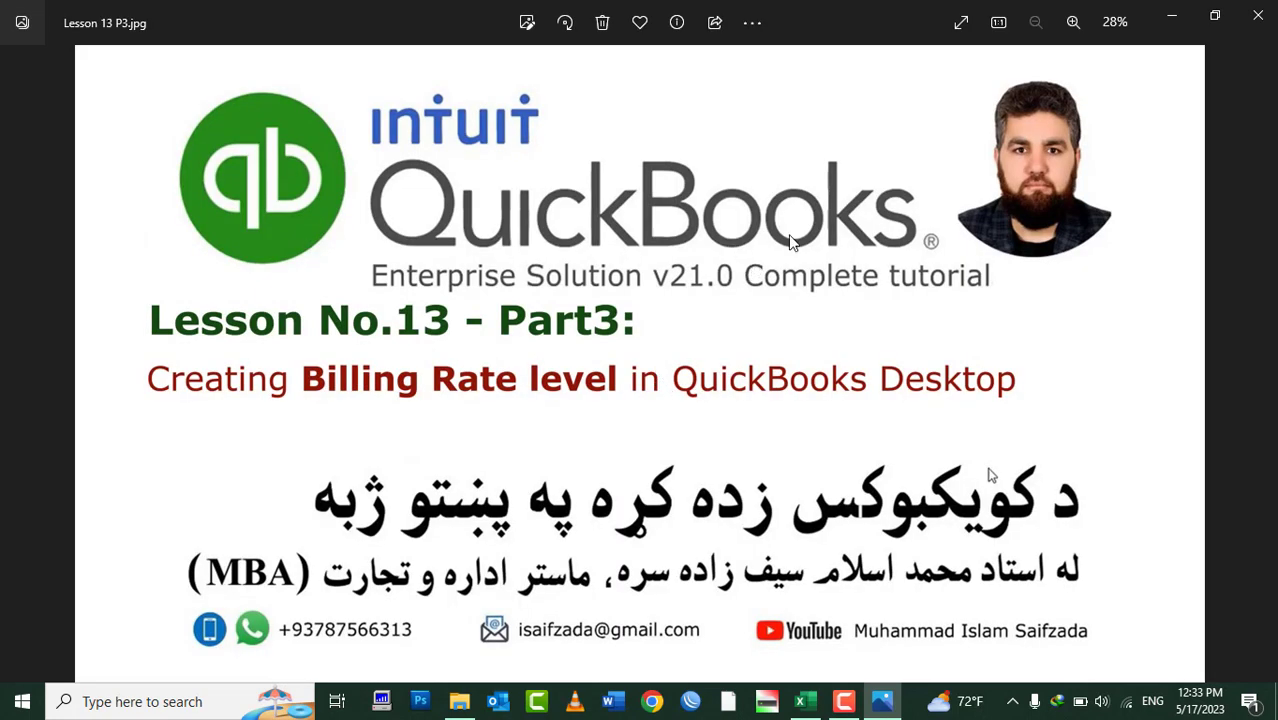
- Zoom and pan across the red strokes in Lesson 13 P3, then close Photos
scroll(713, 351, "up", 2)
scroll(713, 354, "up", 2)
scroll(713, 357, "up", 3)
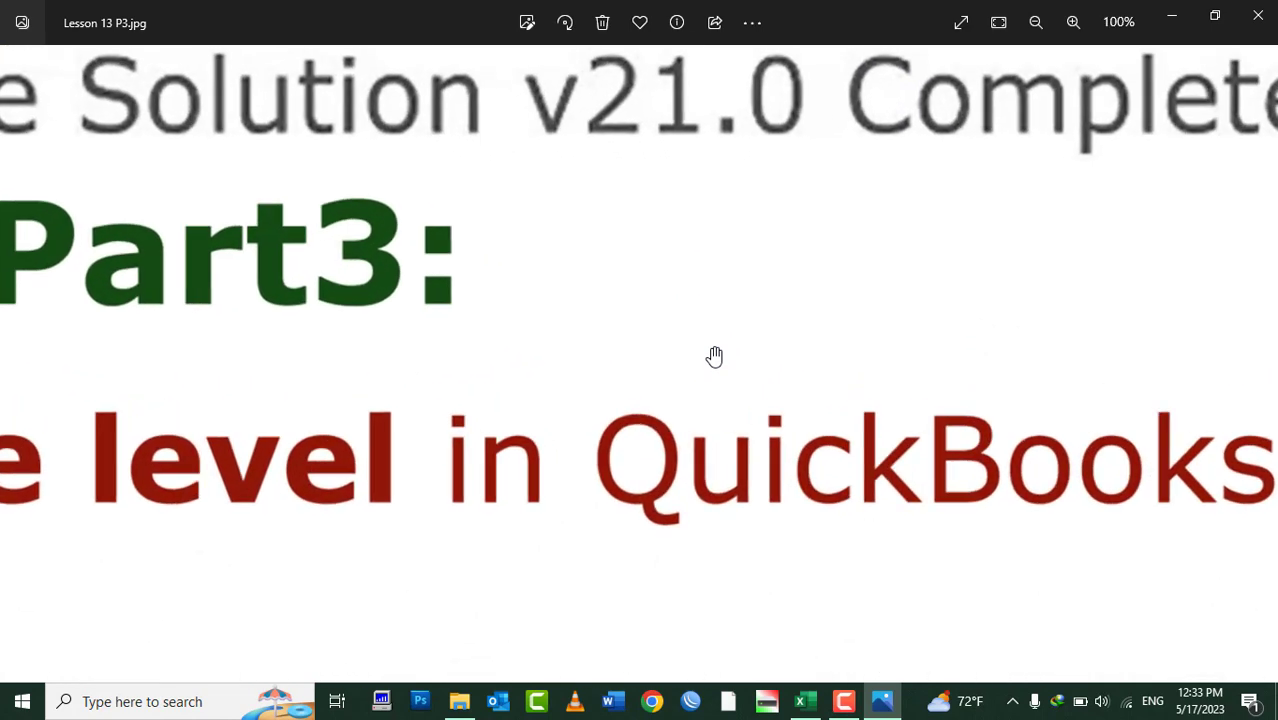
scroll(726, 391, "up", 2)
scroll(722, 486, "up", 3)
scroll(727, 517, "up", 2)
scroll(722, 554, "up", 2)
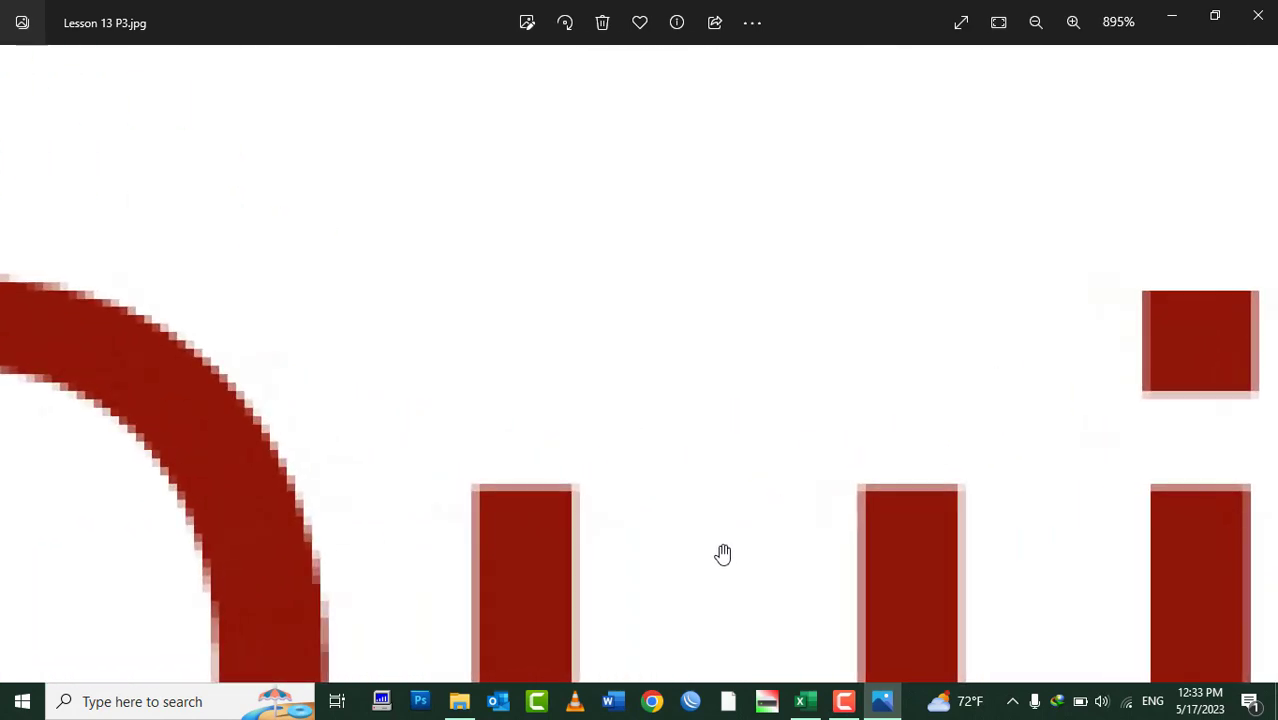
scroll(666, 578, "up", 2)
scroll(522, 425, "up", 2)
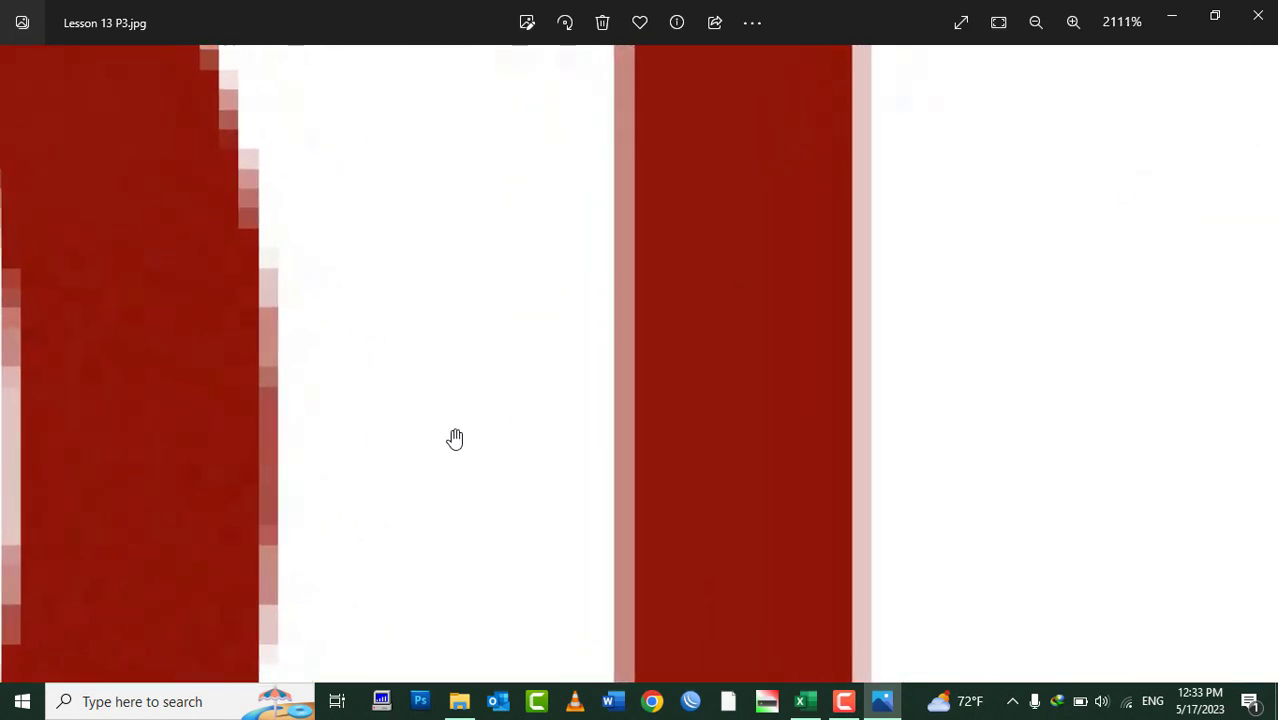
left_click_drag(454, 437, 675, 432)
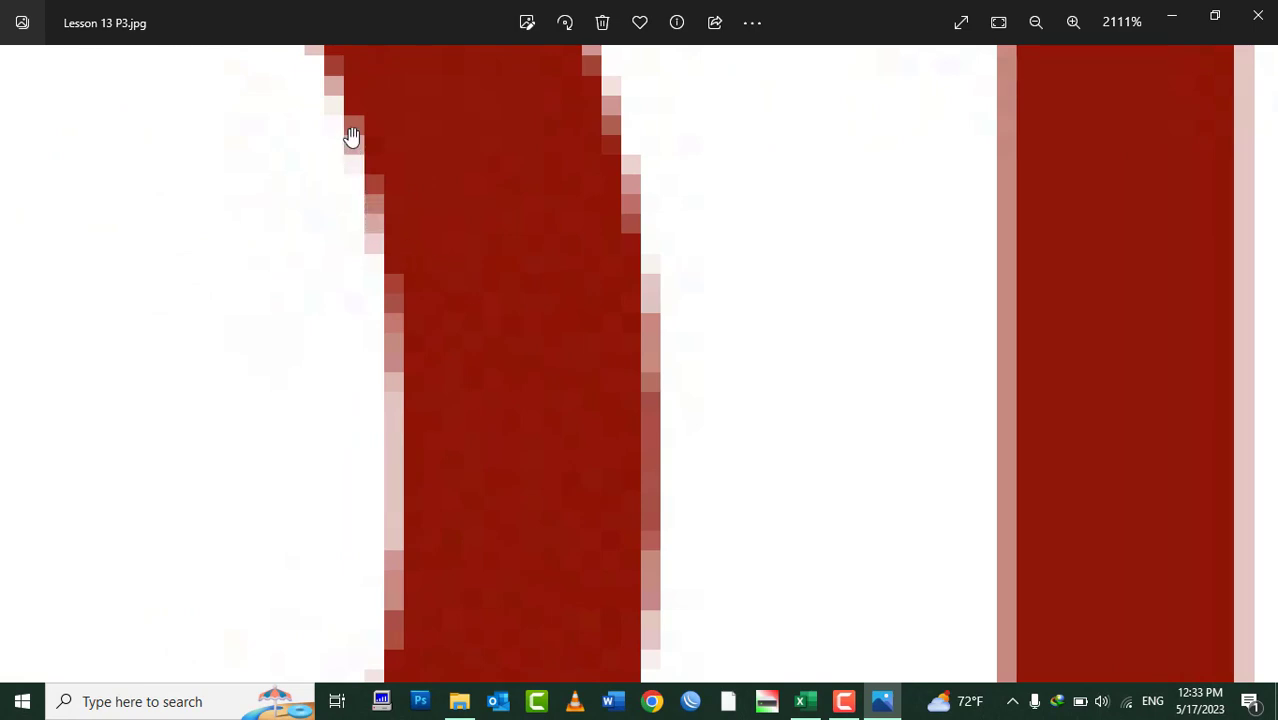
scroll(559, 294, "up", 2)
scroll(611, 345, "up", 1)
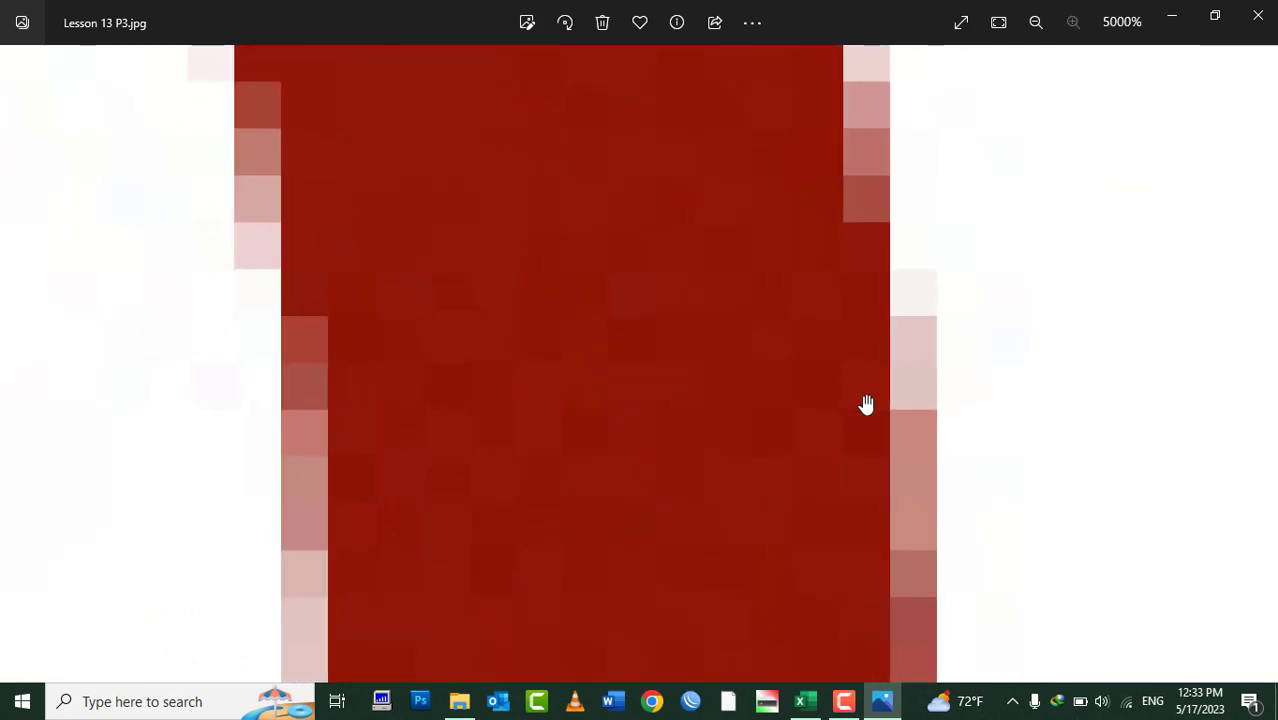
scroll(928, 418, "down", 2)
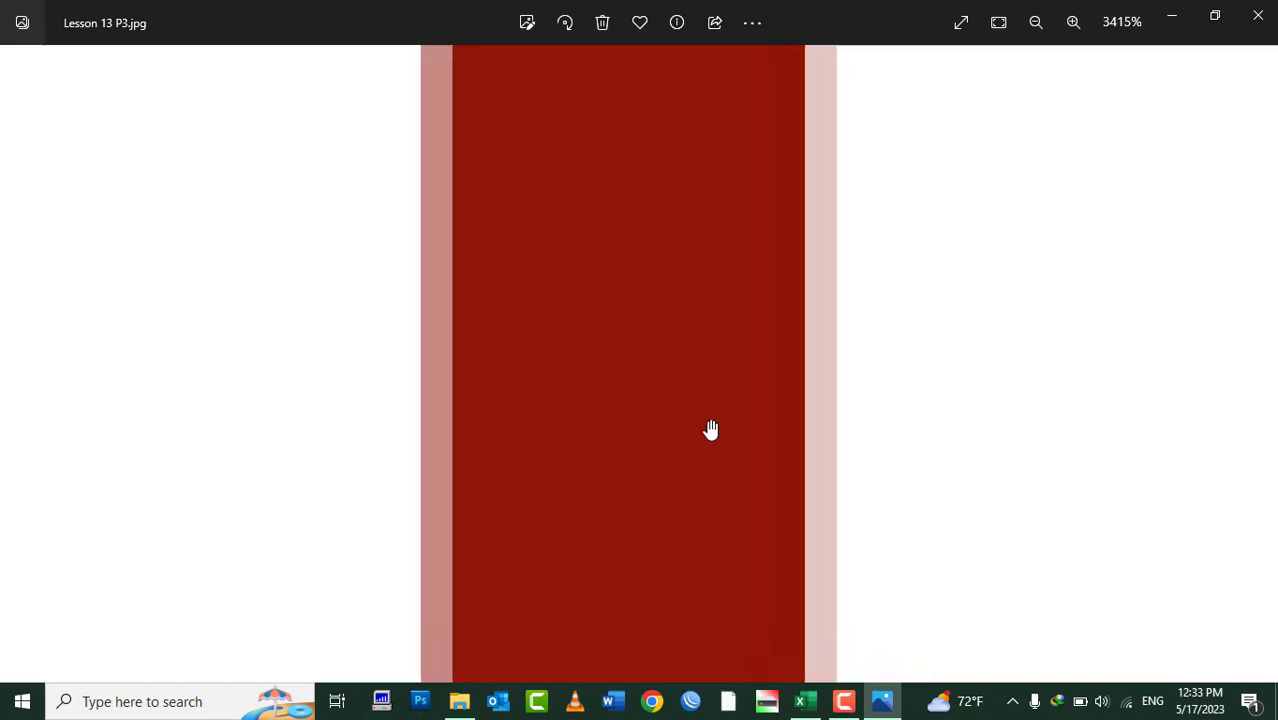
mouse_move(928, 418)
left_mouse_down()
mouse_move(707, 294)
mouse_move(619, 331)
left_mouse_up()
scroll(687, 362, "down", 1)
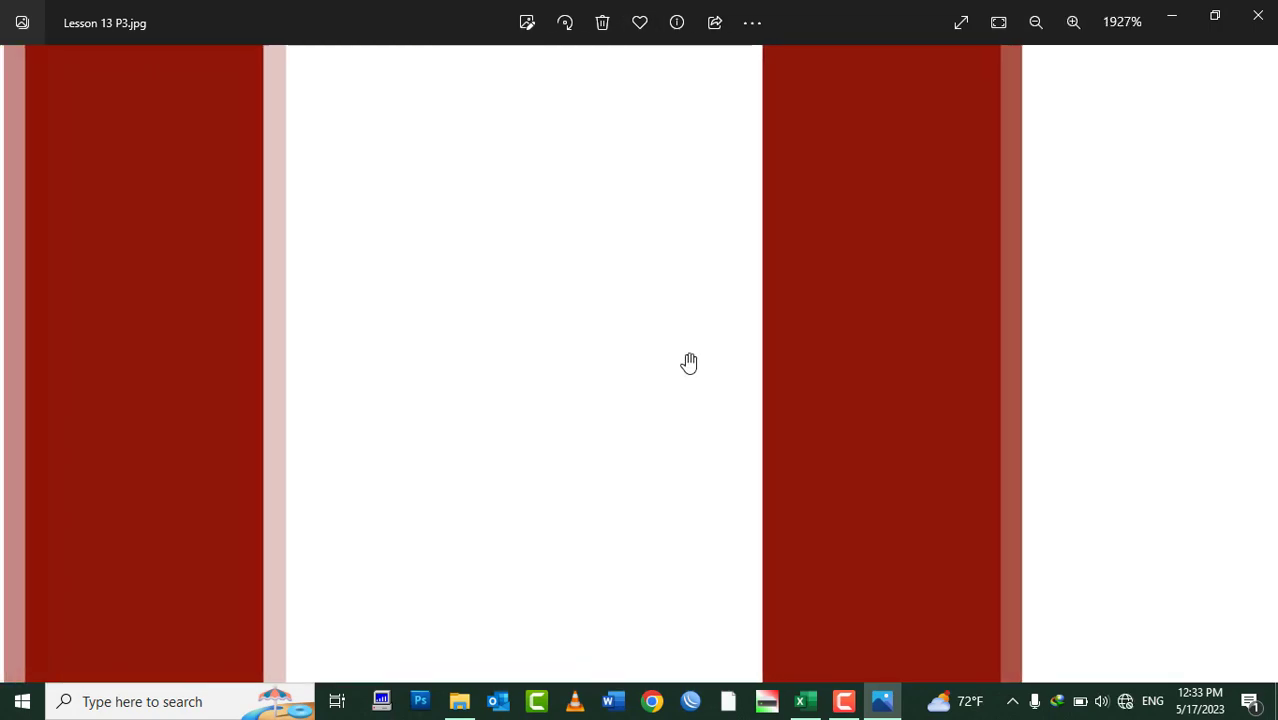
scroll(689, 361, "down", 1)
scroll(689, 361, "down", 1)
scroll(1038, 314, "up", 1)
scroll(1073, 308, "up", 1)
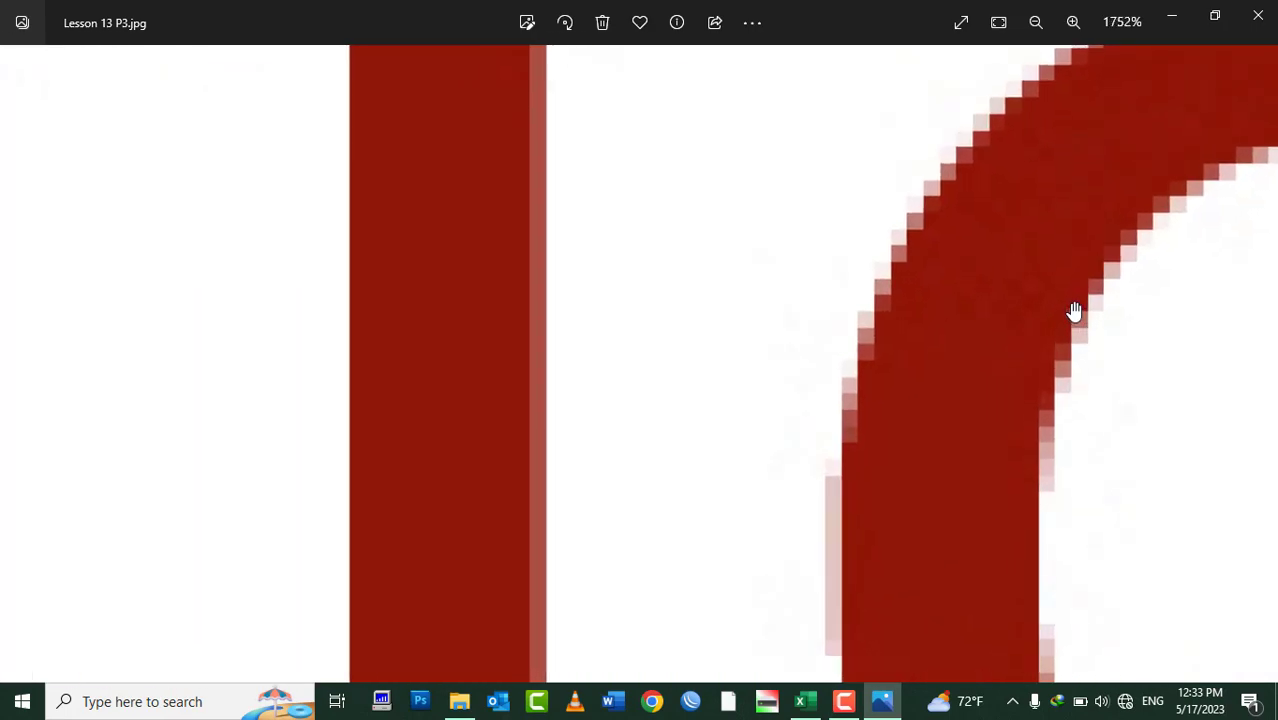
scroll(1074, 312, "up", 1)
scroll(1074, 312, "up", 1)
scroll(1074, 312, "up", 1)
scroll(1074, 312, "down", 1)
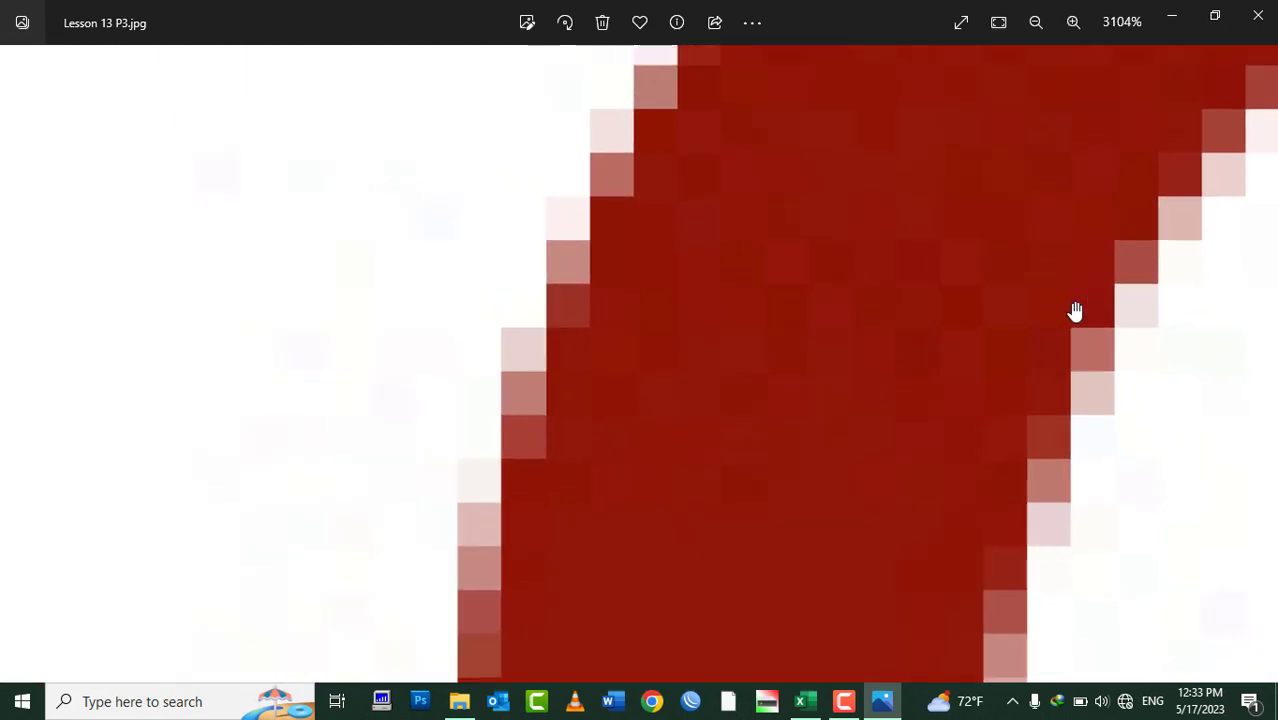
scroll(1075, 312, "down", 2)
scroll(1075, 312, "down", 2)
scroll(1075, 311, "down", 2)
scroll(1075, 311, "down", 2)
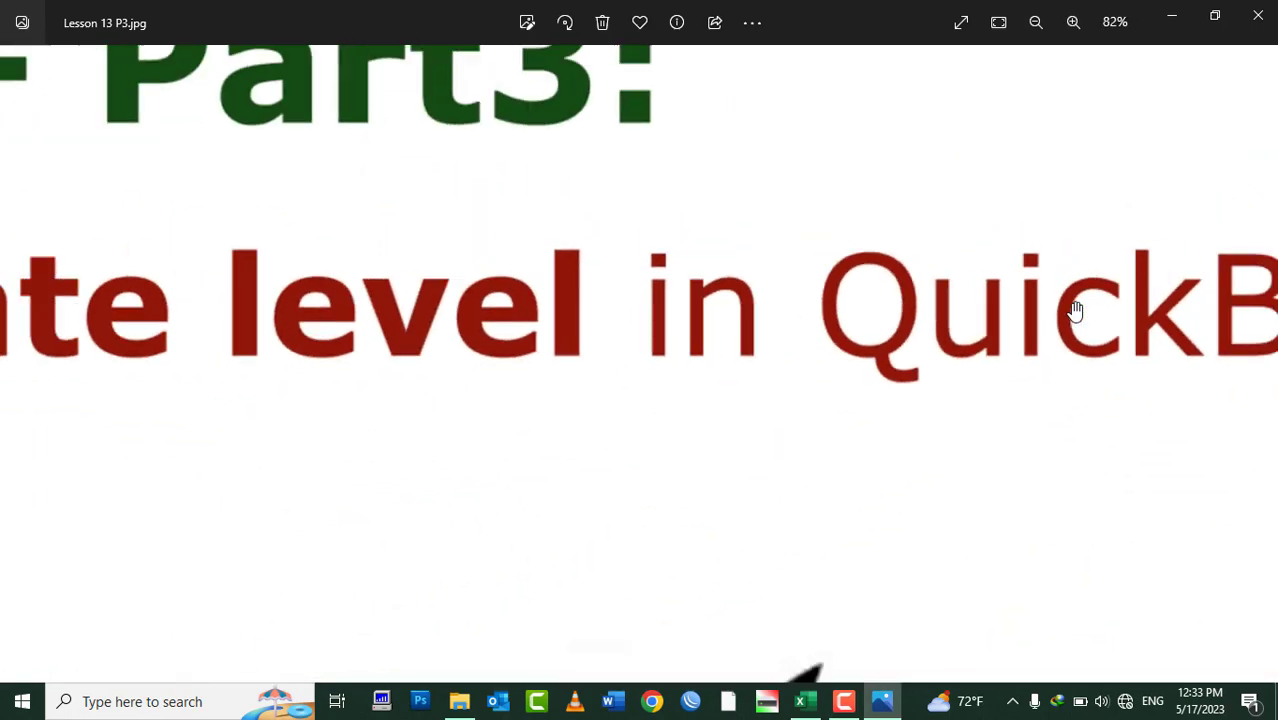
scroll(1075, 310, "down", 2)
scroll(1072, 306, "down", 1)
left_click(1257, 15)
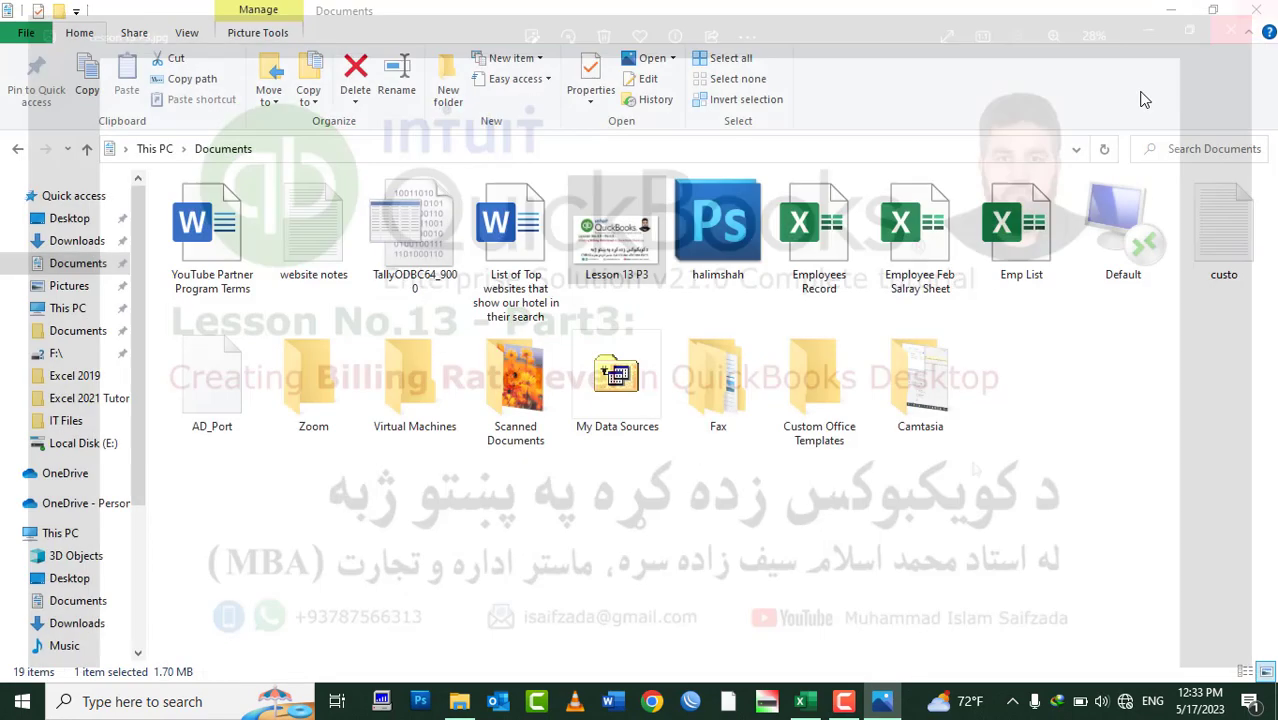
- Set the print quality to 300 dpi in Page Setup
left_click(1257, 10)
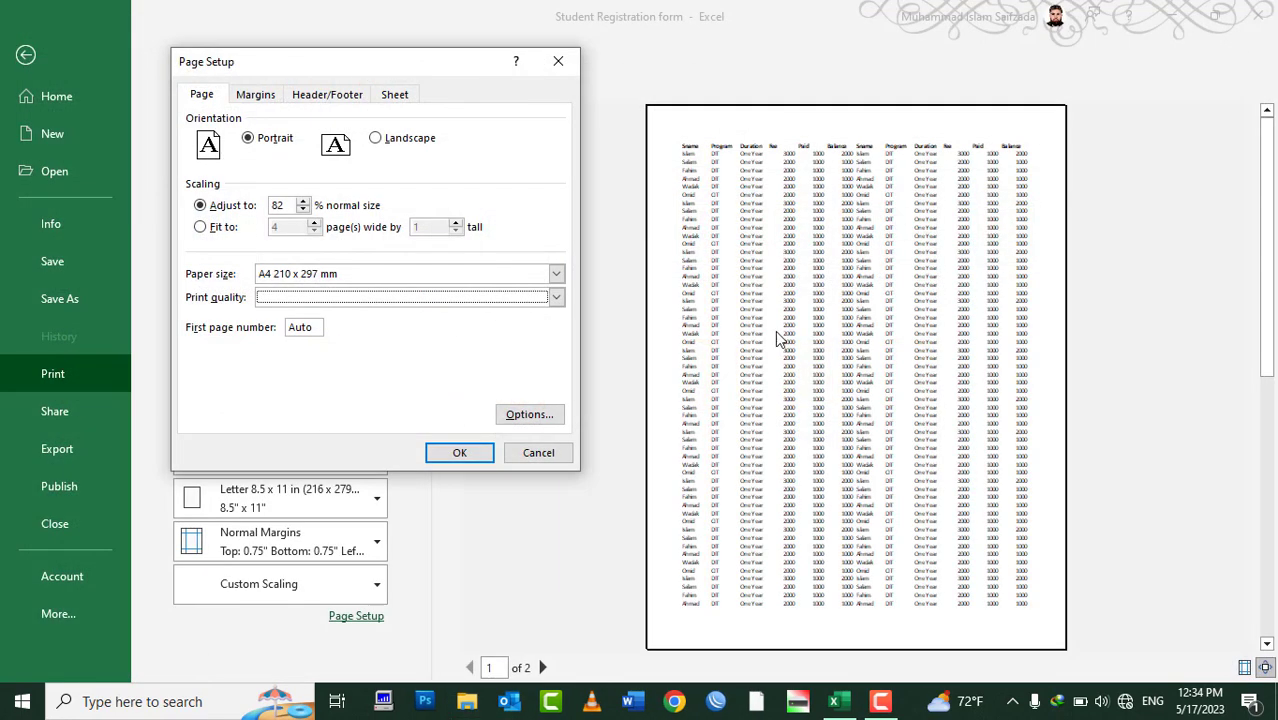
left_click(321, 300)
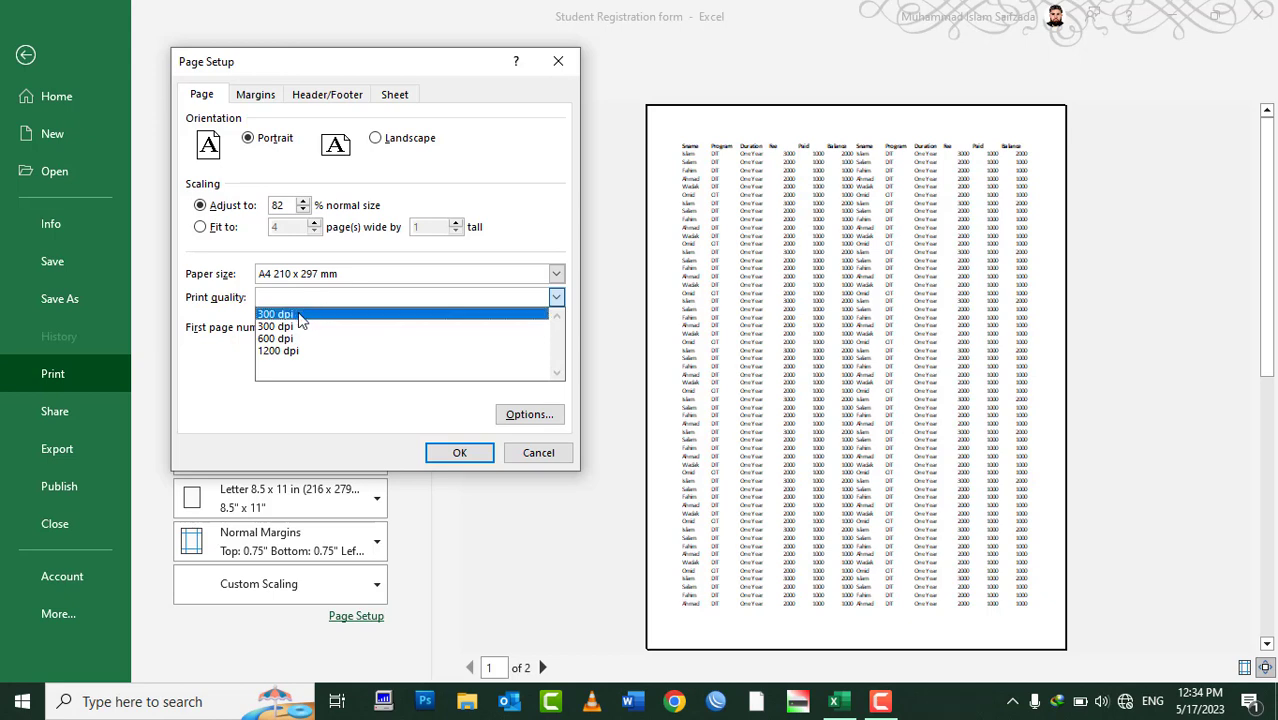
left_click(300, 316)
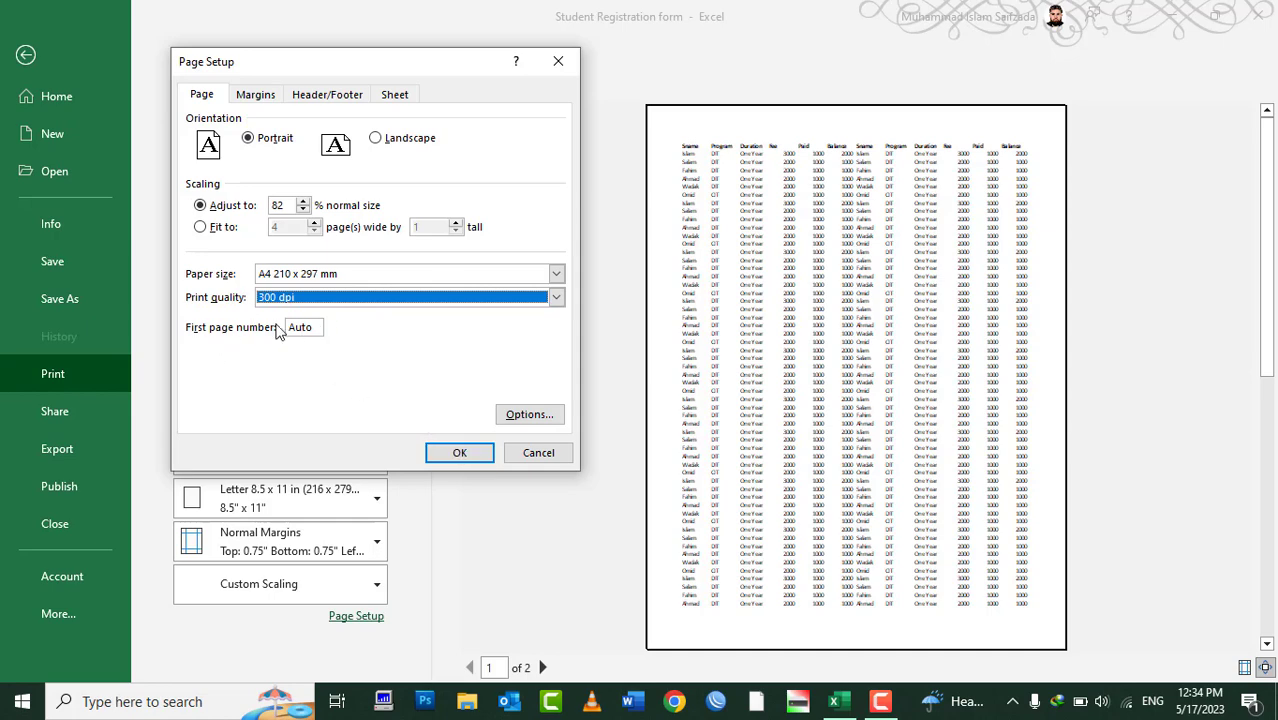
left_click(459, 453)
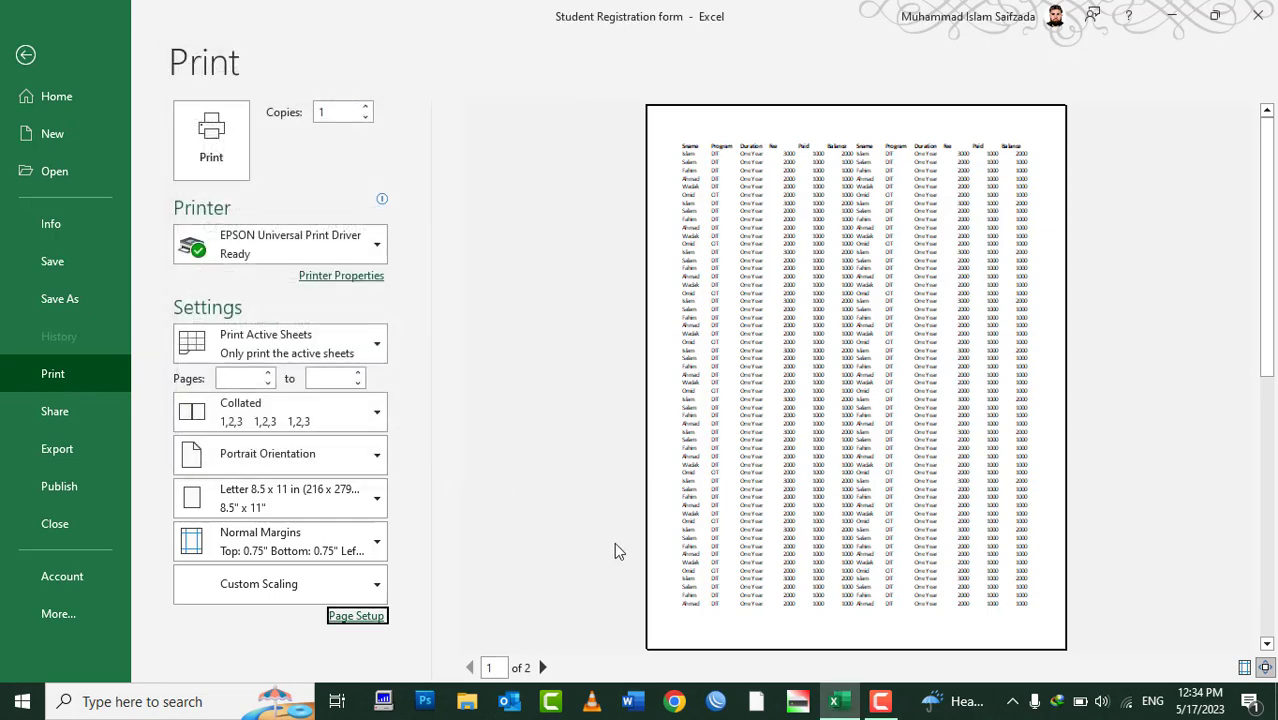
- Page through the four-page A4 preview, then return to the worksheet
left_click(542, 668)
left_click(542, 668)
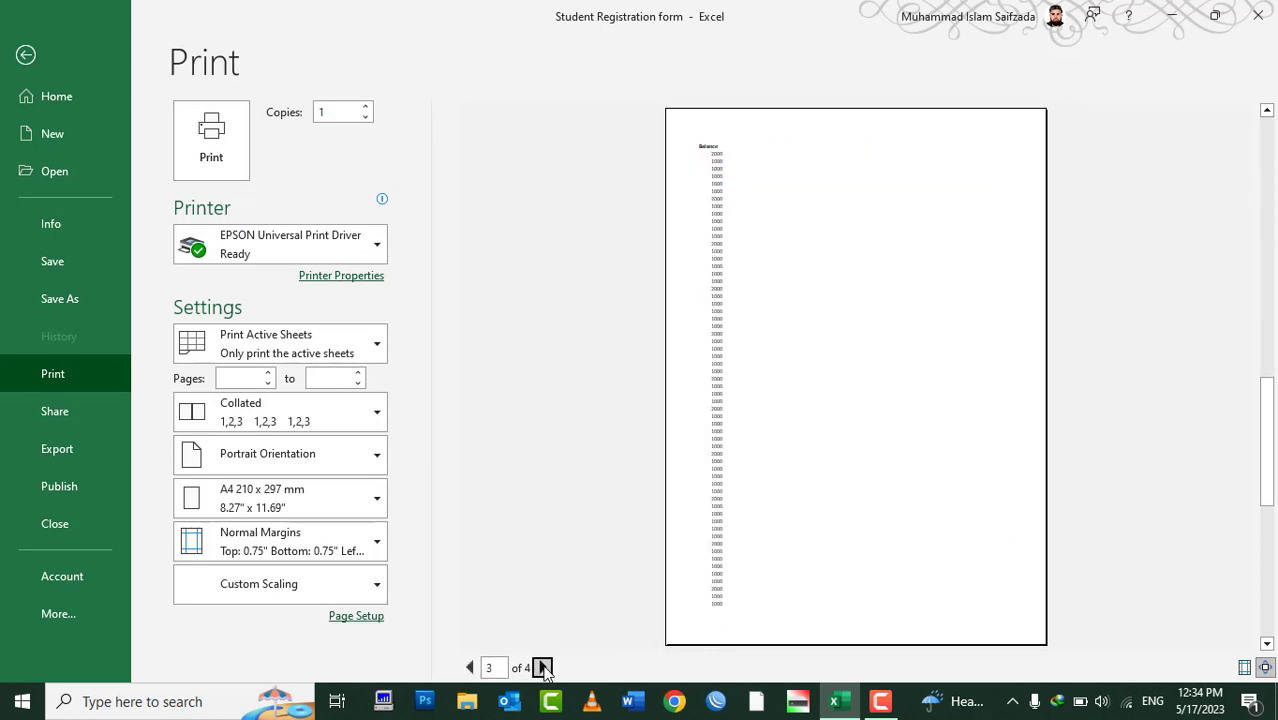
left_click(542, 668)
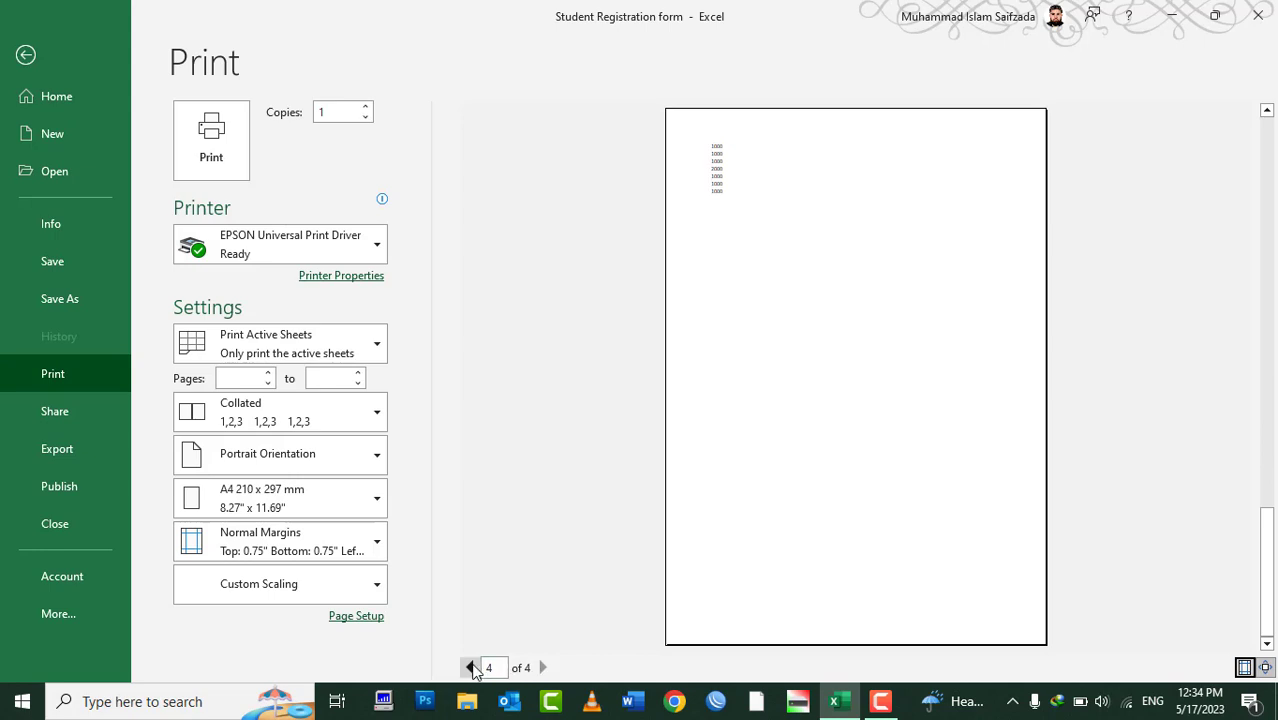
scroll(543, 665, "up", 1)
scroll(544, 660, "up", 1)
scroll(546, 654, "up", 1)
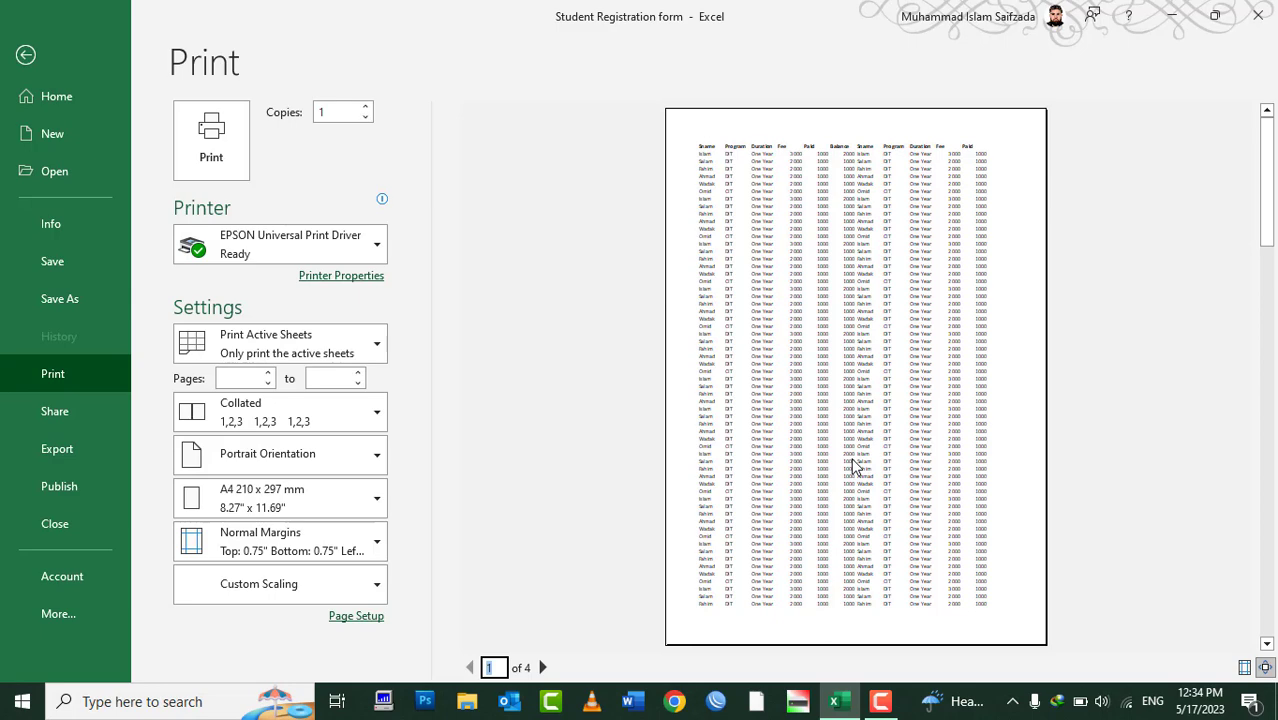
key("Escape")
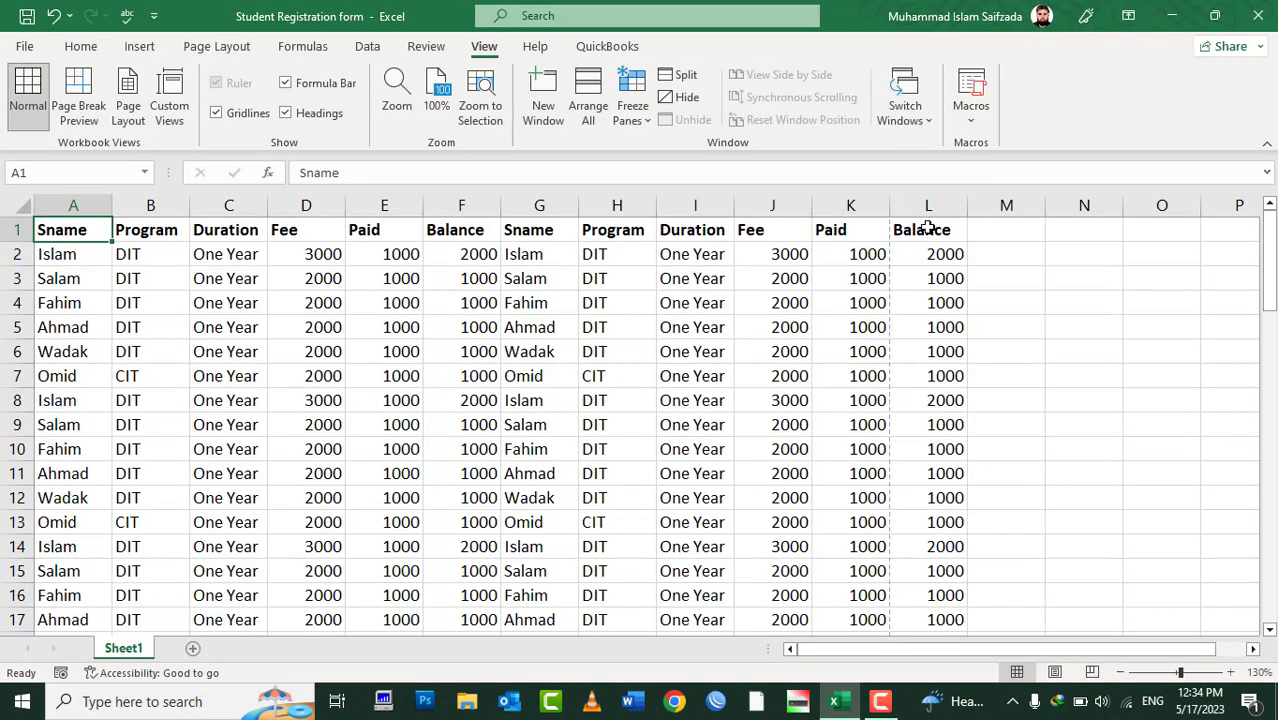
- Move the second table from G1:L69 to start at cell A70
mouse_move(928, 228)
left_mouse_down()
mouse_move(533, 355)
mouse_move(510, 716)
left_mouse_up()
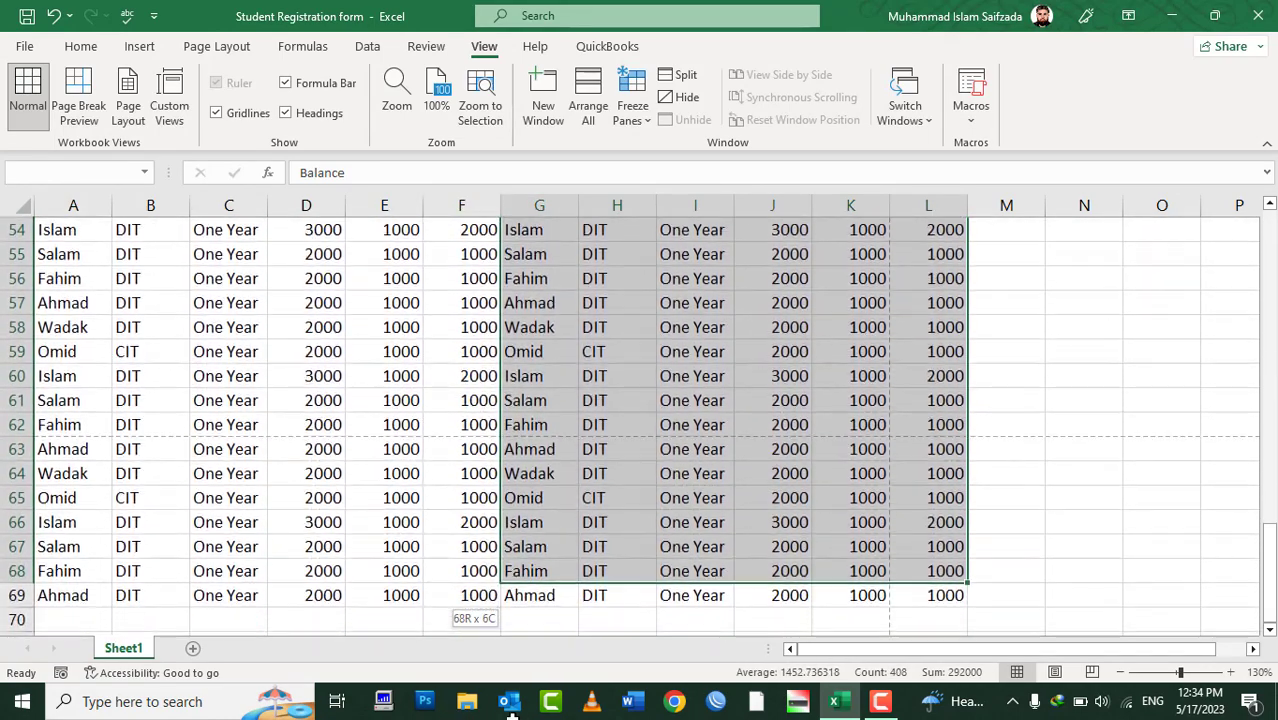
mouse_move(510, 716)
left_mouse_down()
mouse_move(525, 600)
mouse_move(925, 118)
left_mouse_up()
key("ctrl+c")
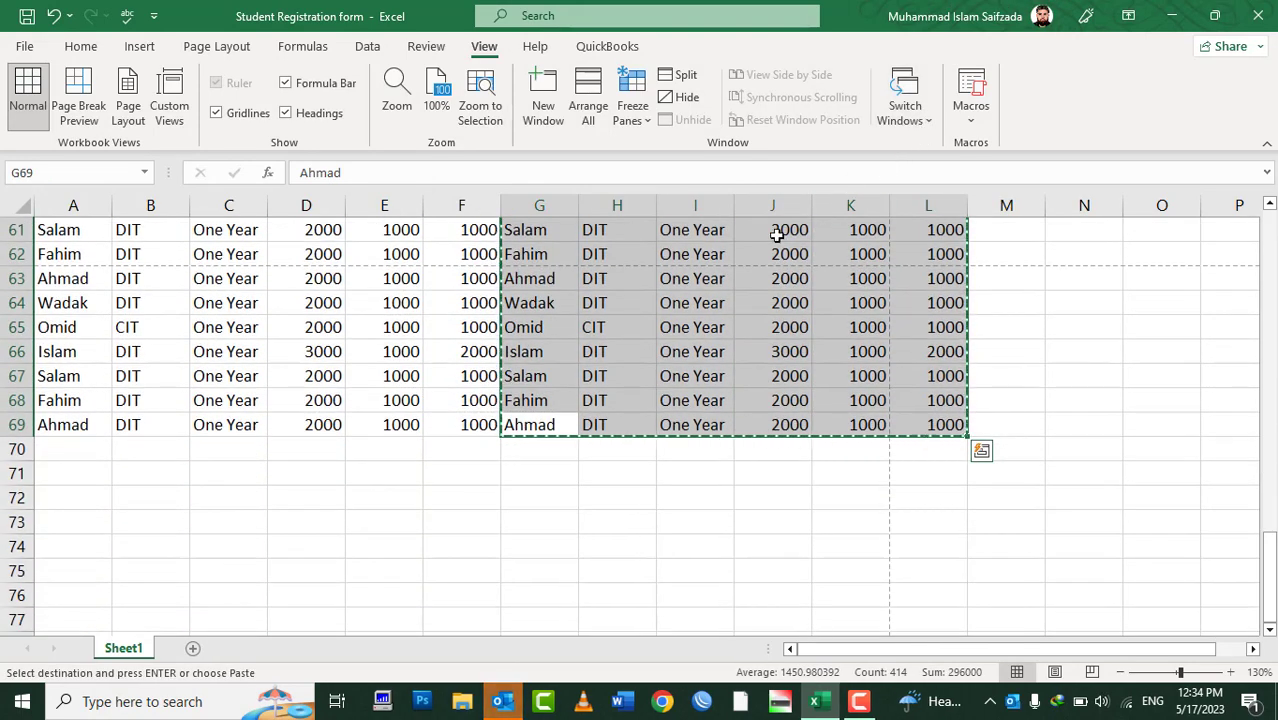
left_click(85, 449)
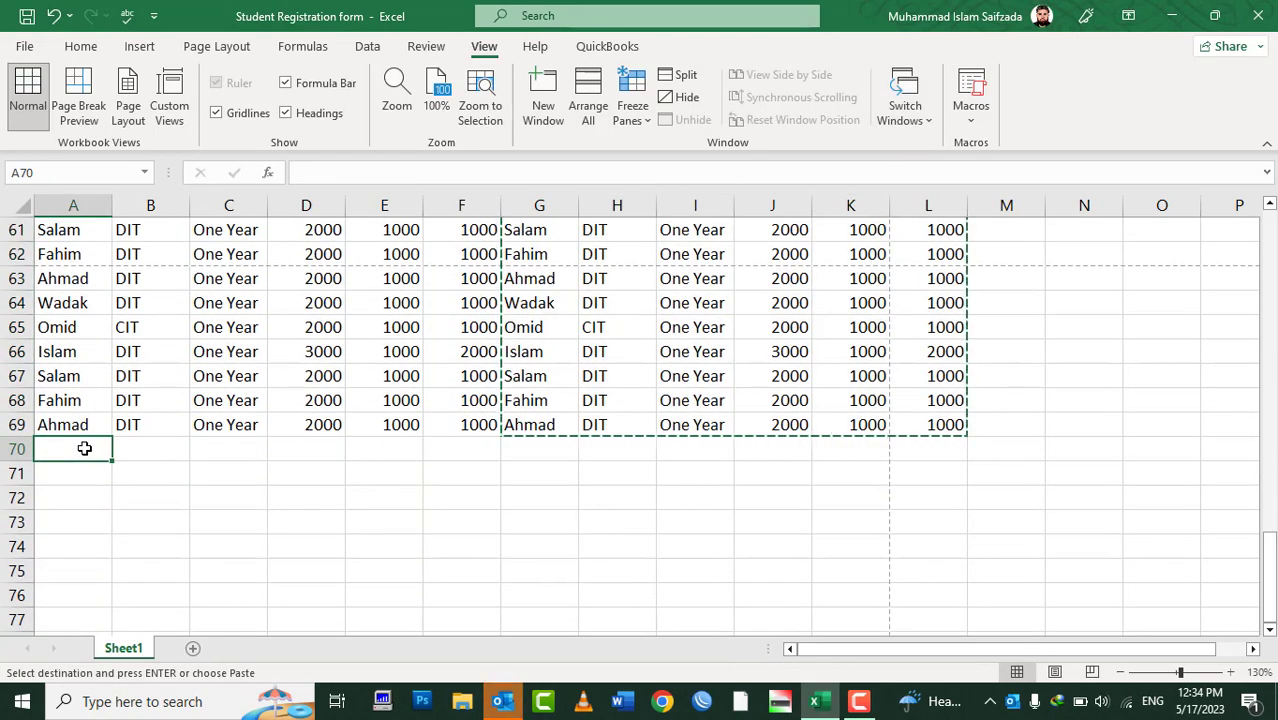
key("ctrl+v")
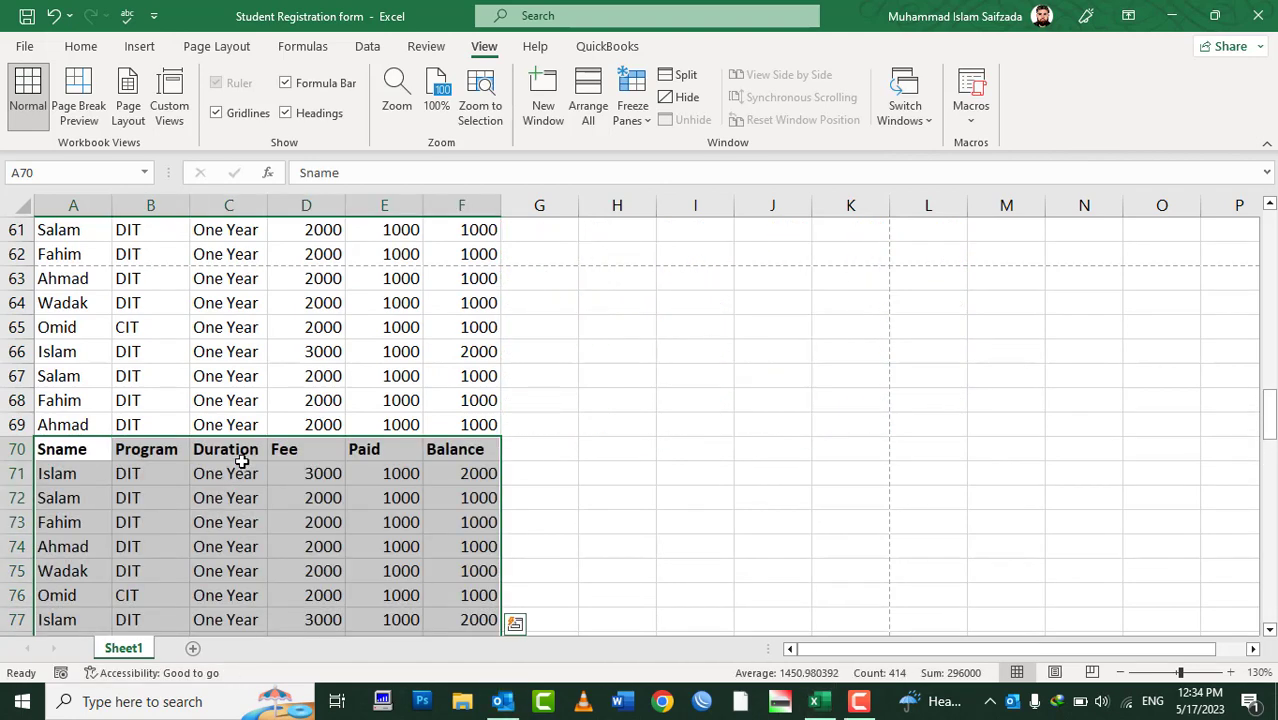
key("Escape")
left_click(418, 376)
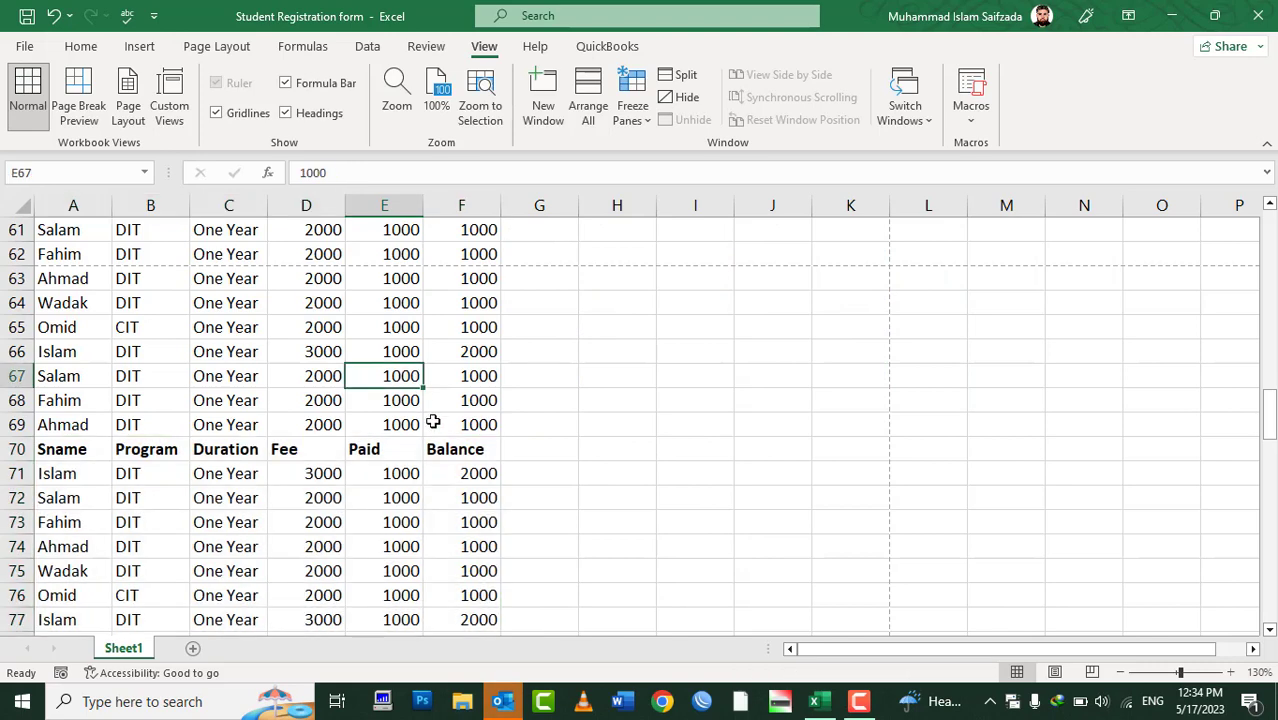
- Close the Outlook window that popped up and return to Excel
key("alt+Tab")
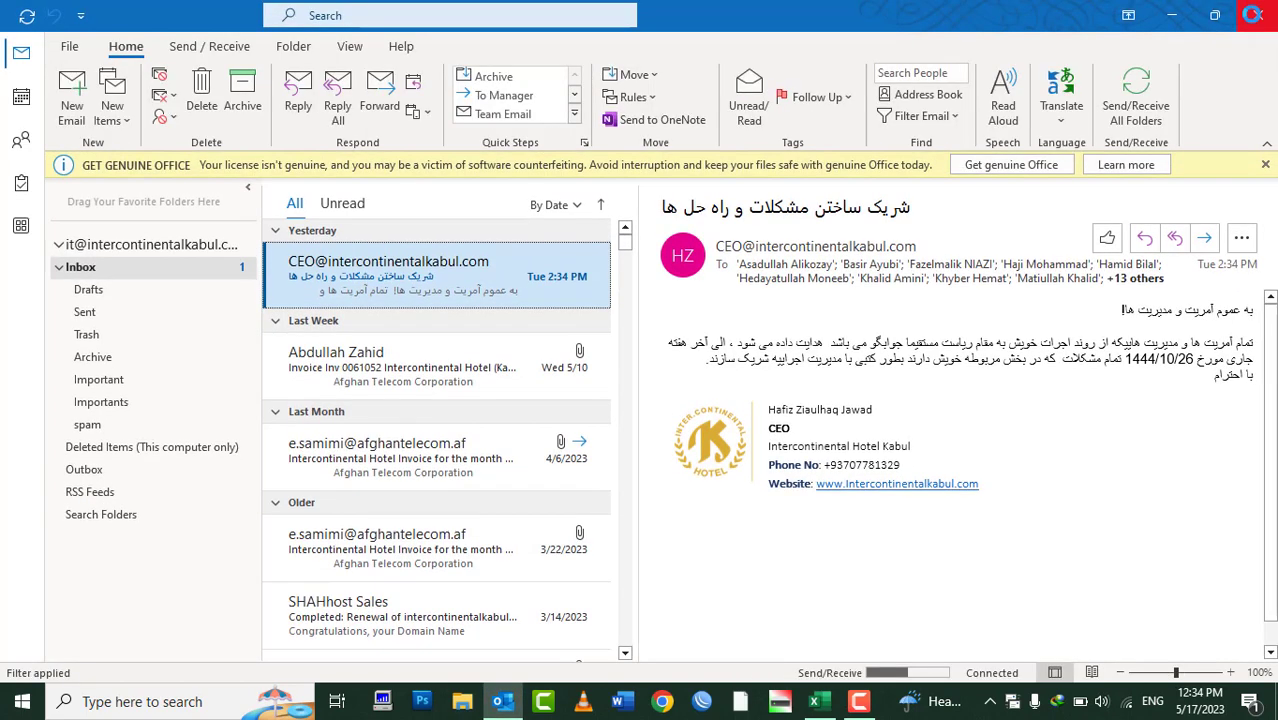
left_click(1247, 18)
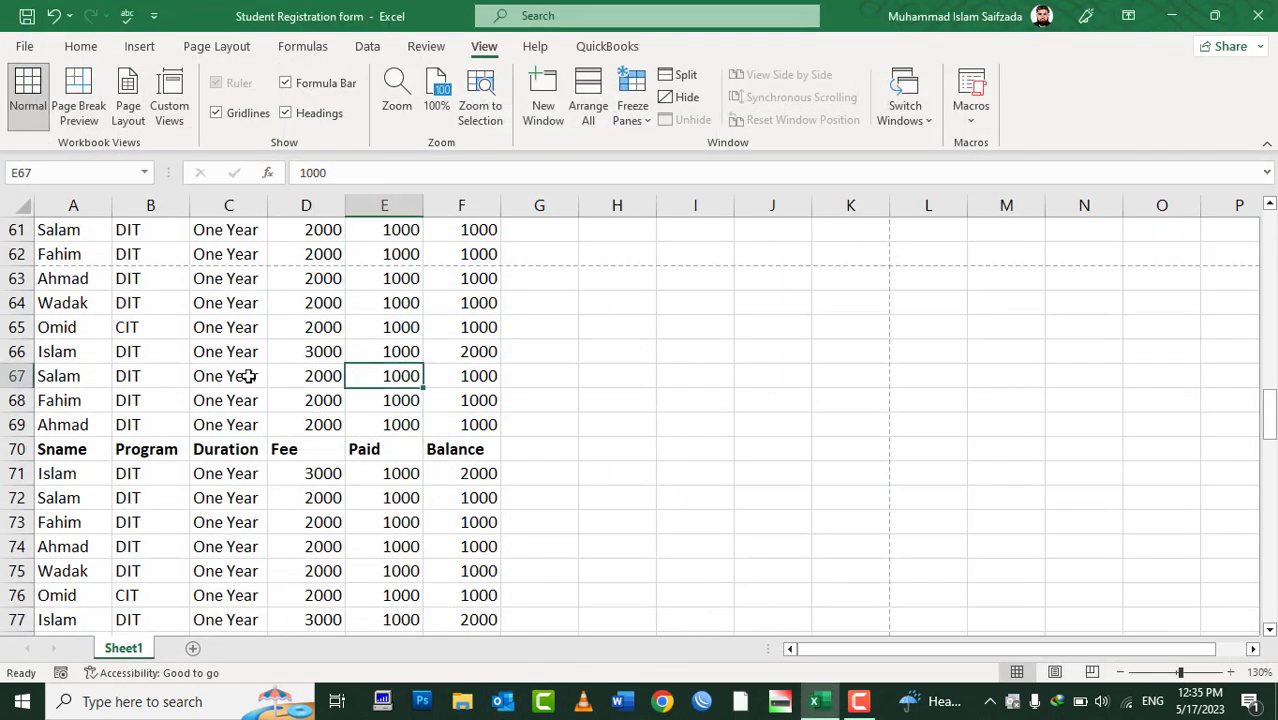
scroll(249, 376, "up", 20)
- Set the print scaling to 150% of normal size in Page Setup
key("ctrl+p")
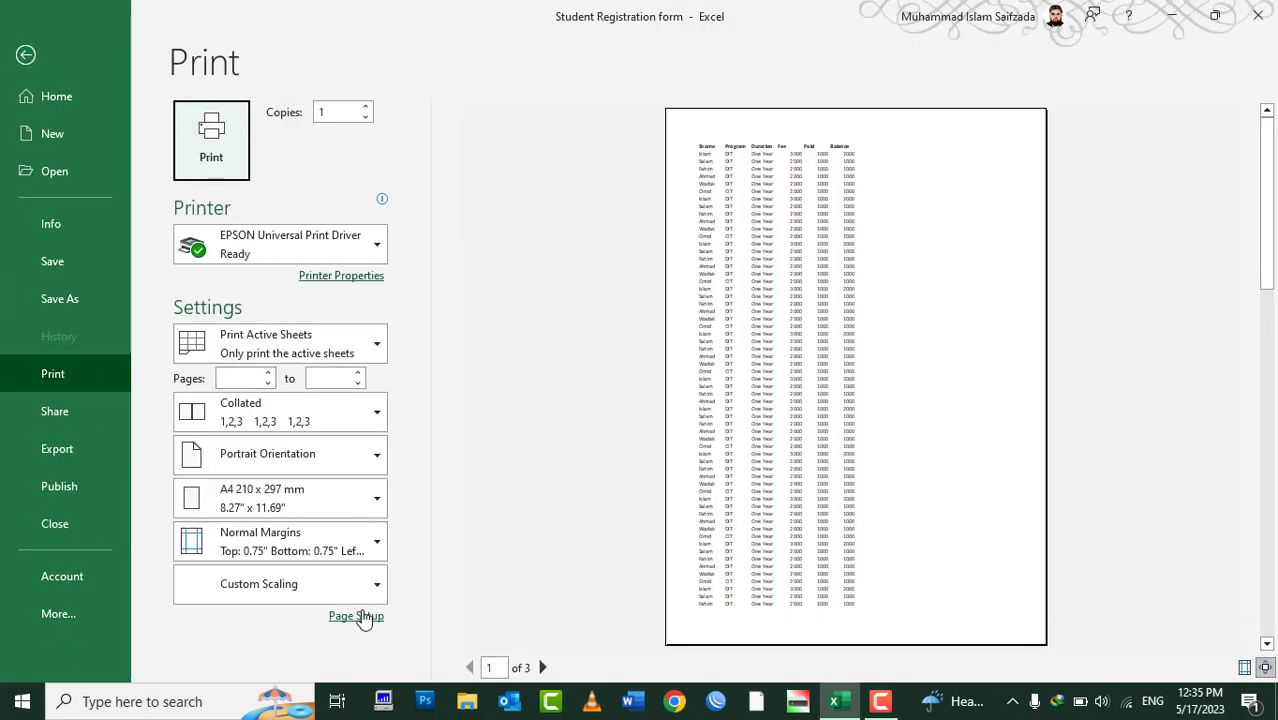
left_click(356, 616)
double_click(278, 205)
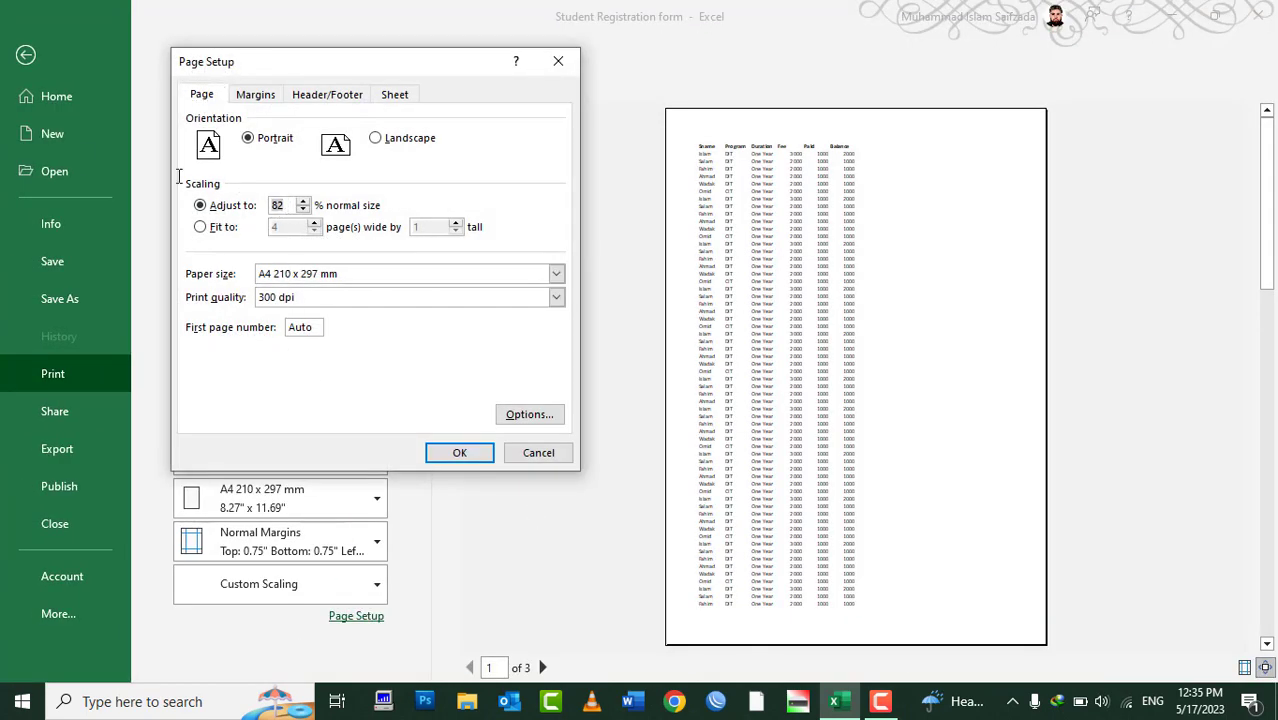
type("100")
key("Return")
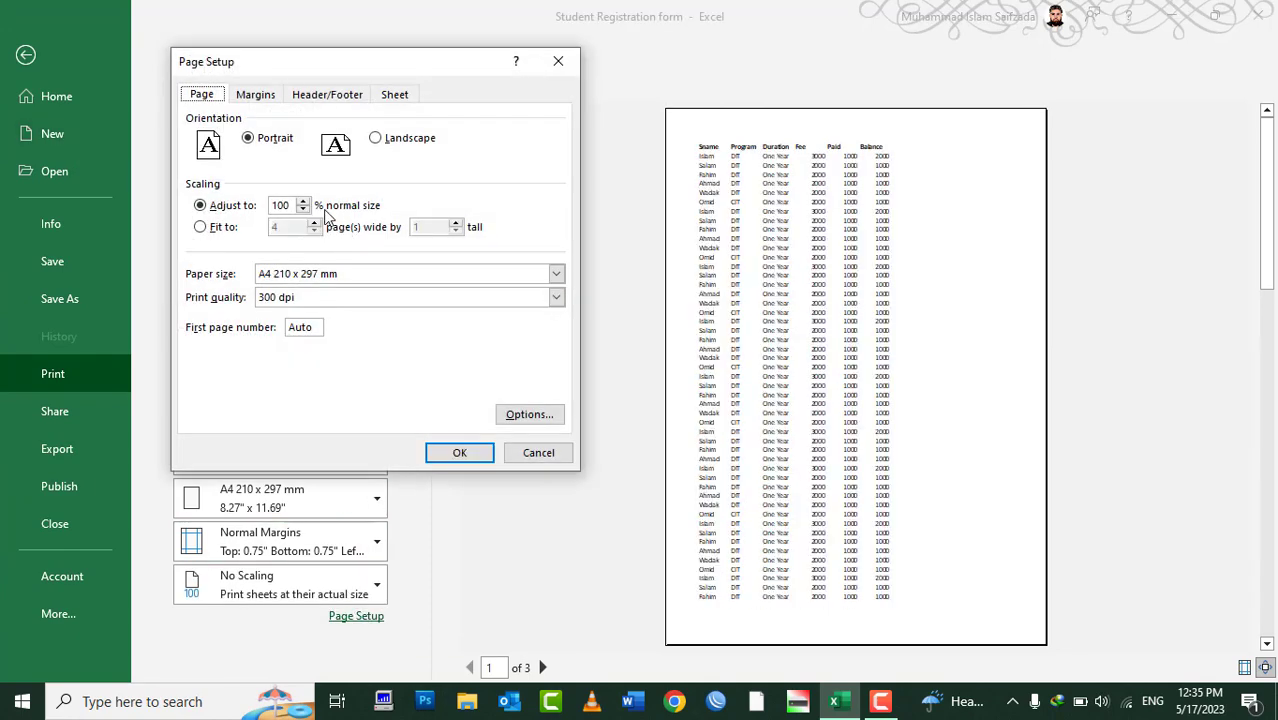
type("1")
key("Return")
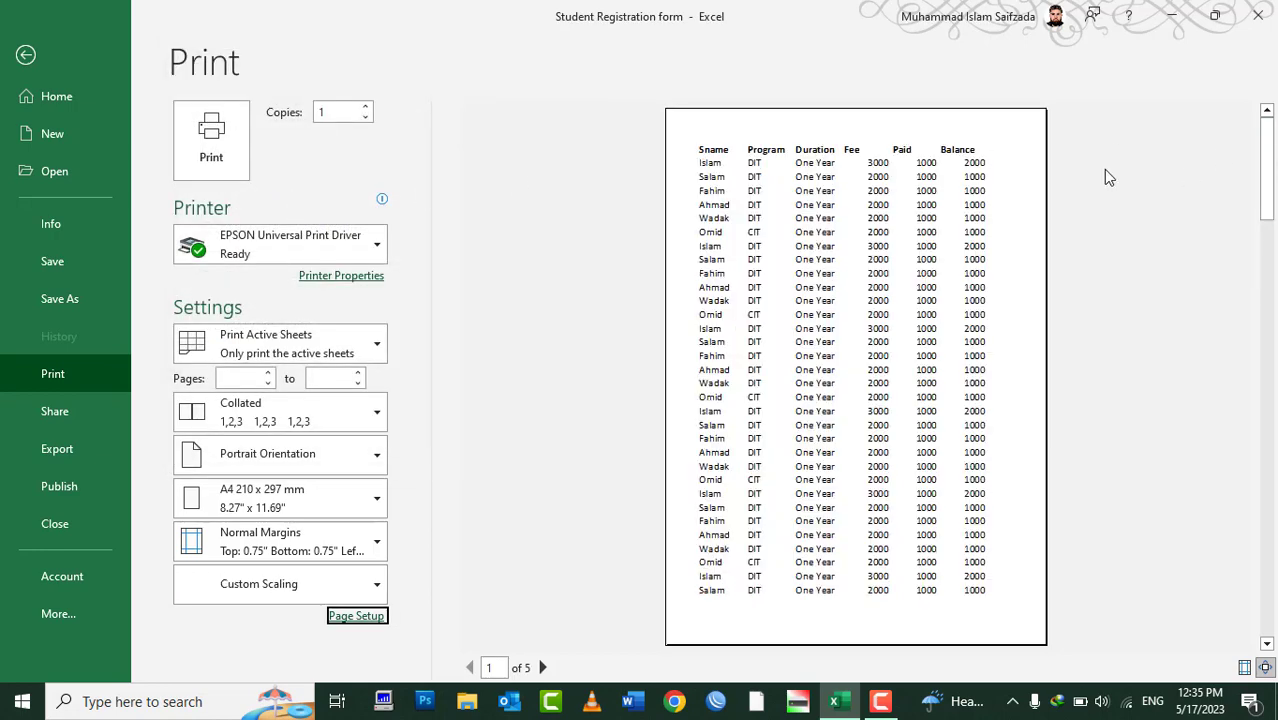
- Page through the five-page preview and go back to page 1
left_click(543, 667)
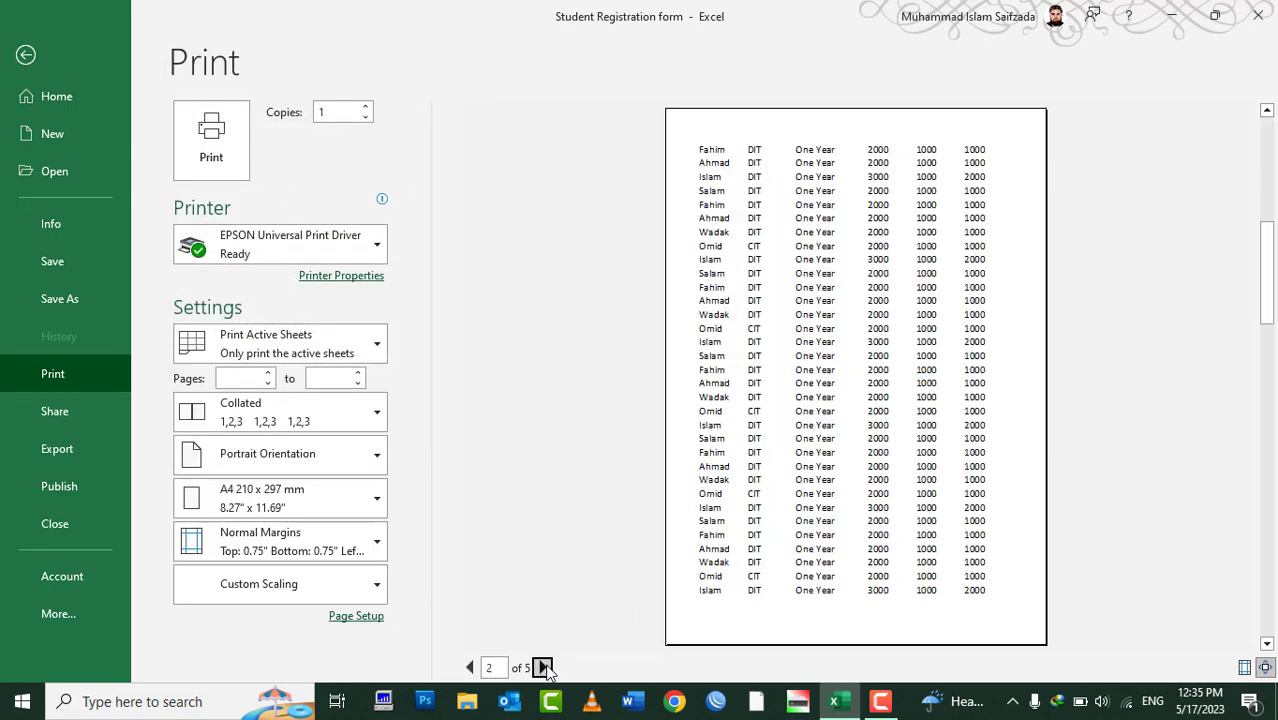
left_click(543, 667)
left_click(543, 667)
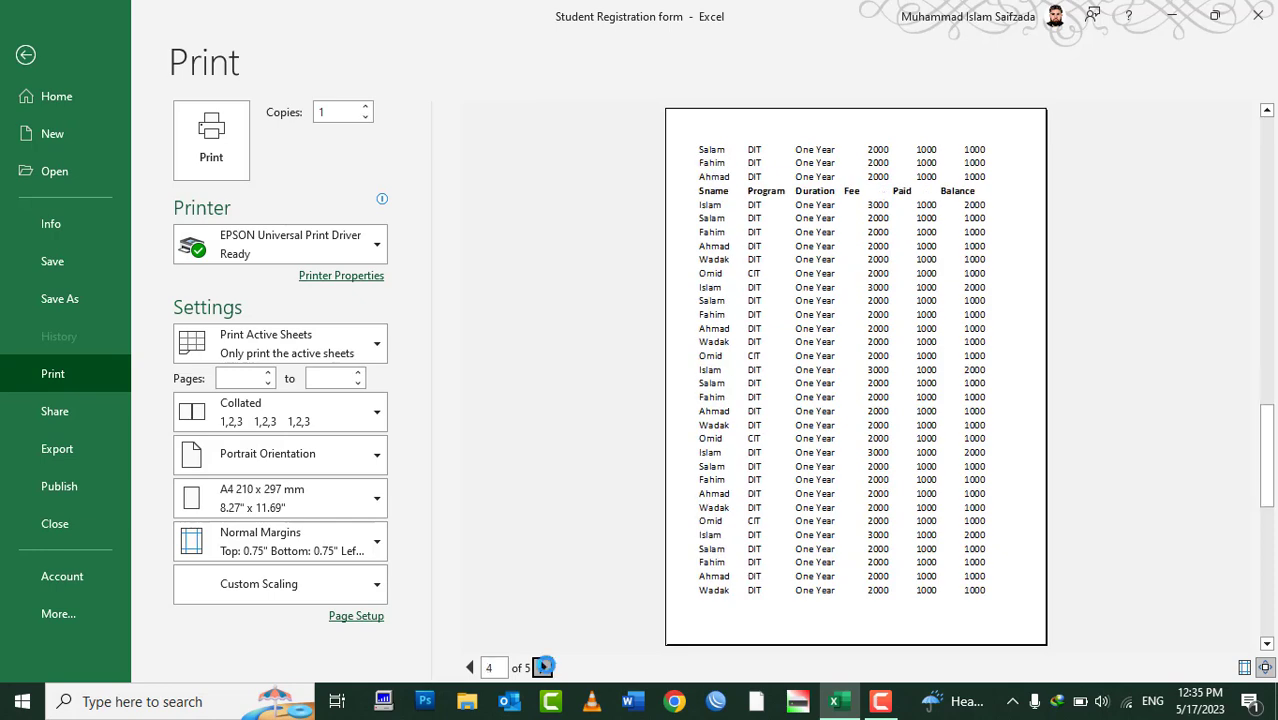
left_click(543, 667)
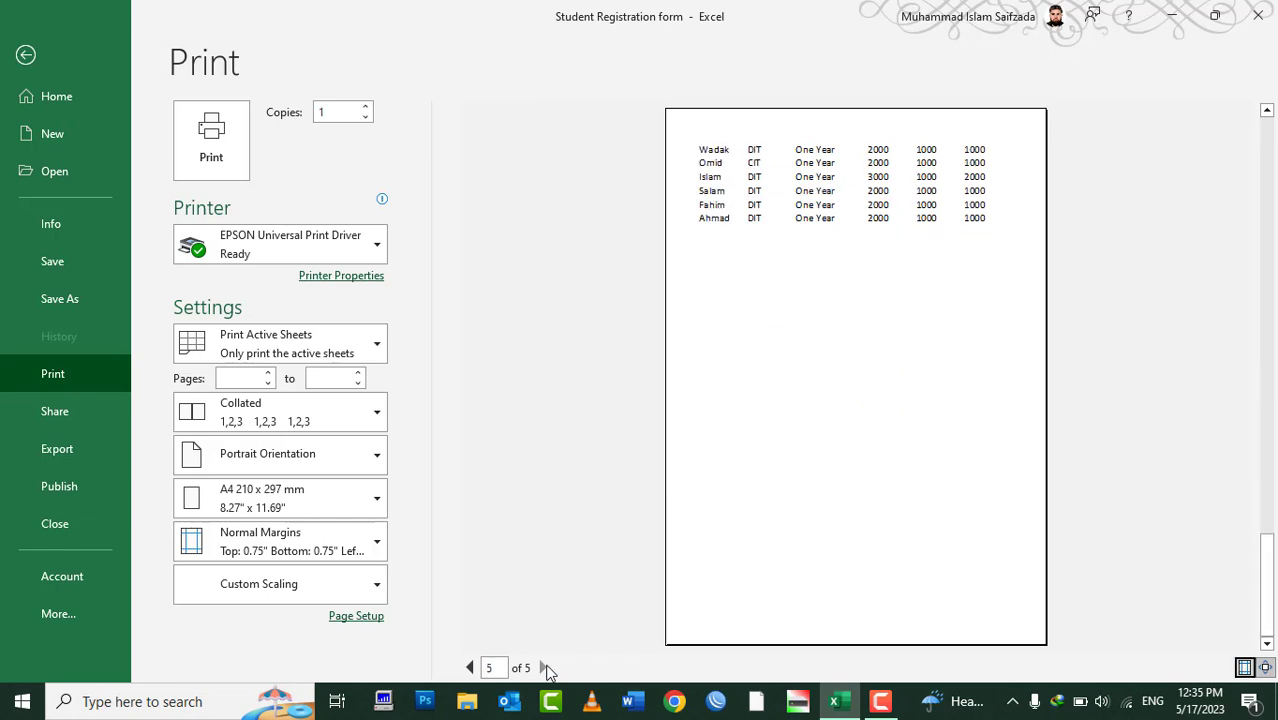
left_click(486, 667)
scroll(480, 665, "up", 4)
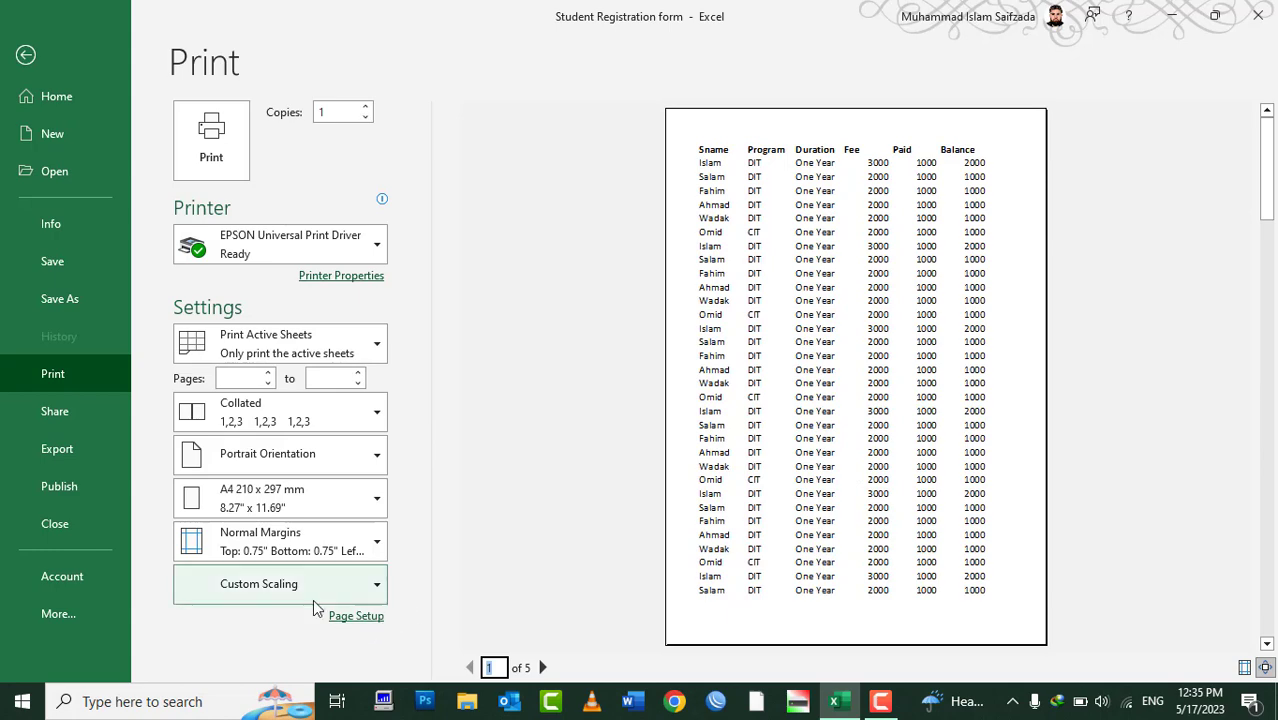
- Choose the preset 'Page 1' footer on Page Setup's Header/Footer tab
left_click(343, 620)
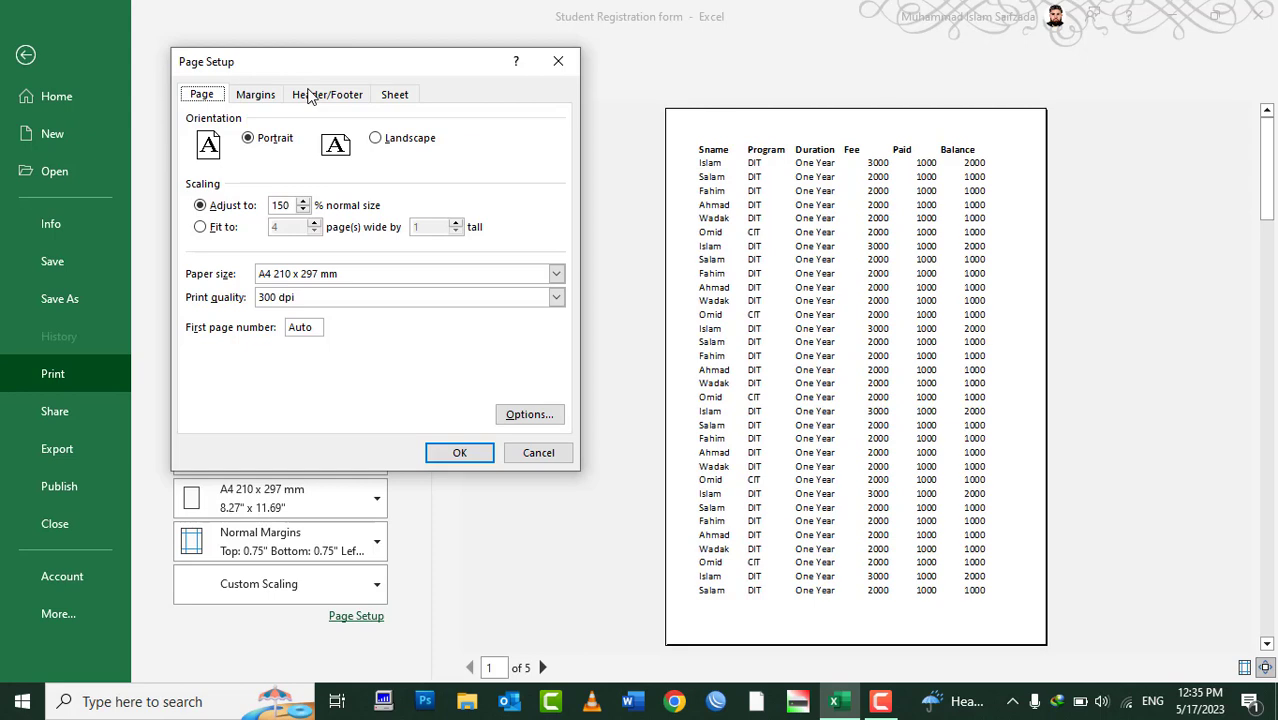
left_click(312, 94)
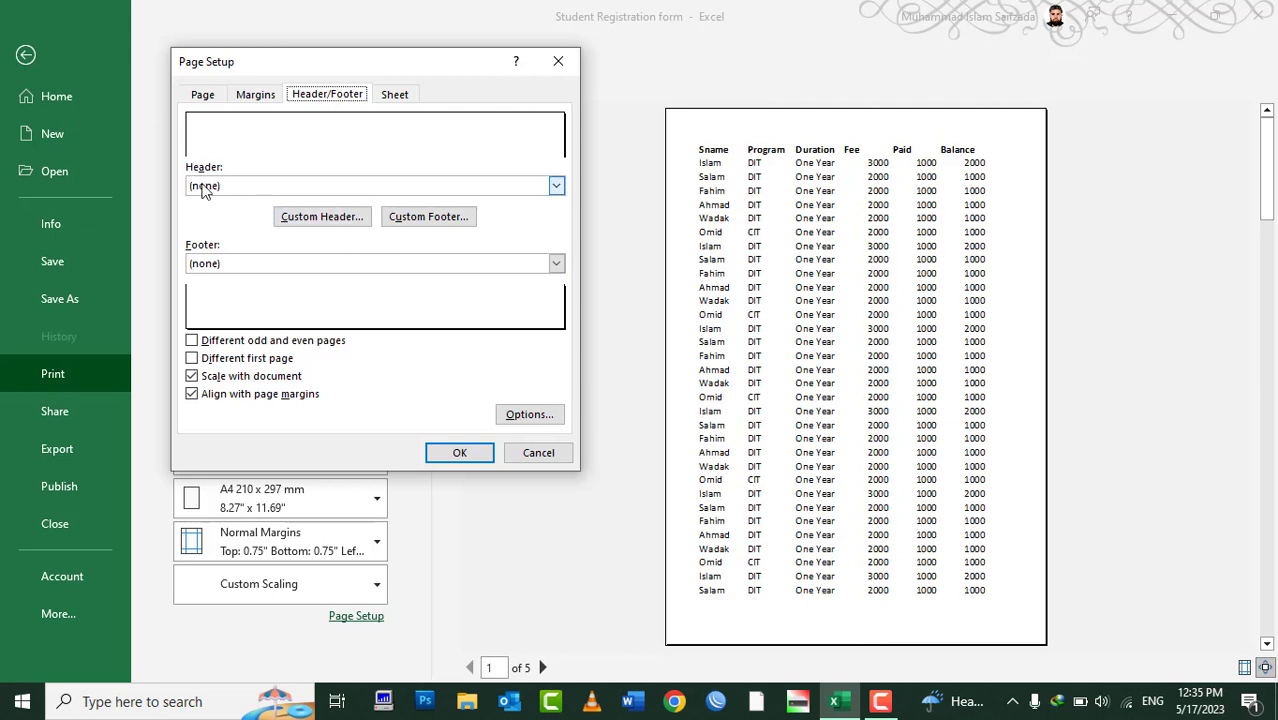
left_click(215, 265)
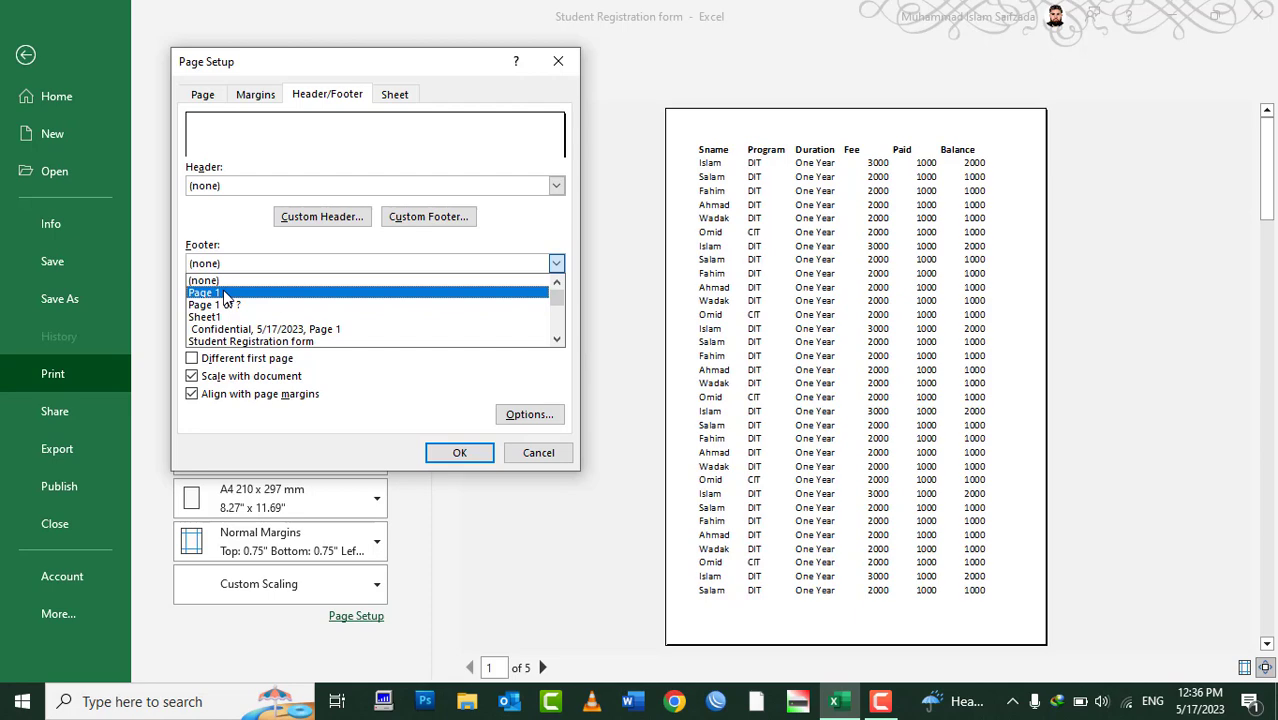
left_click(224, 293)
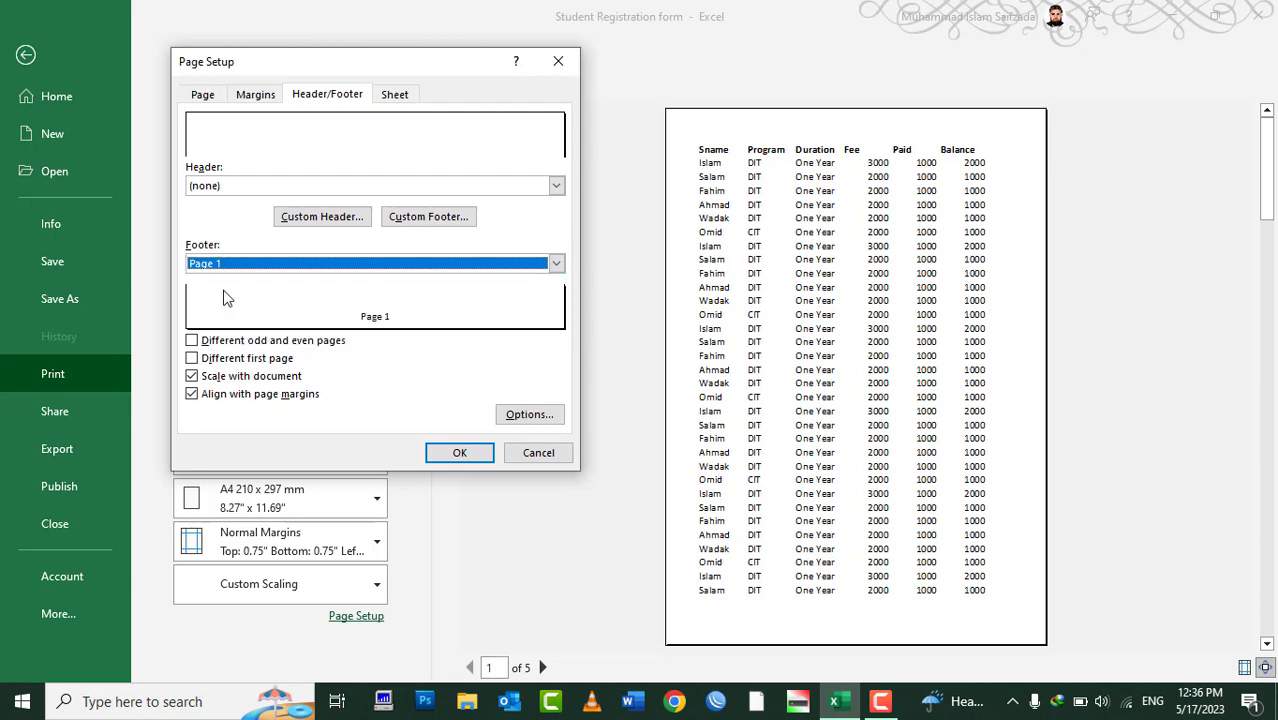
left_click(447, 456)
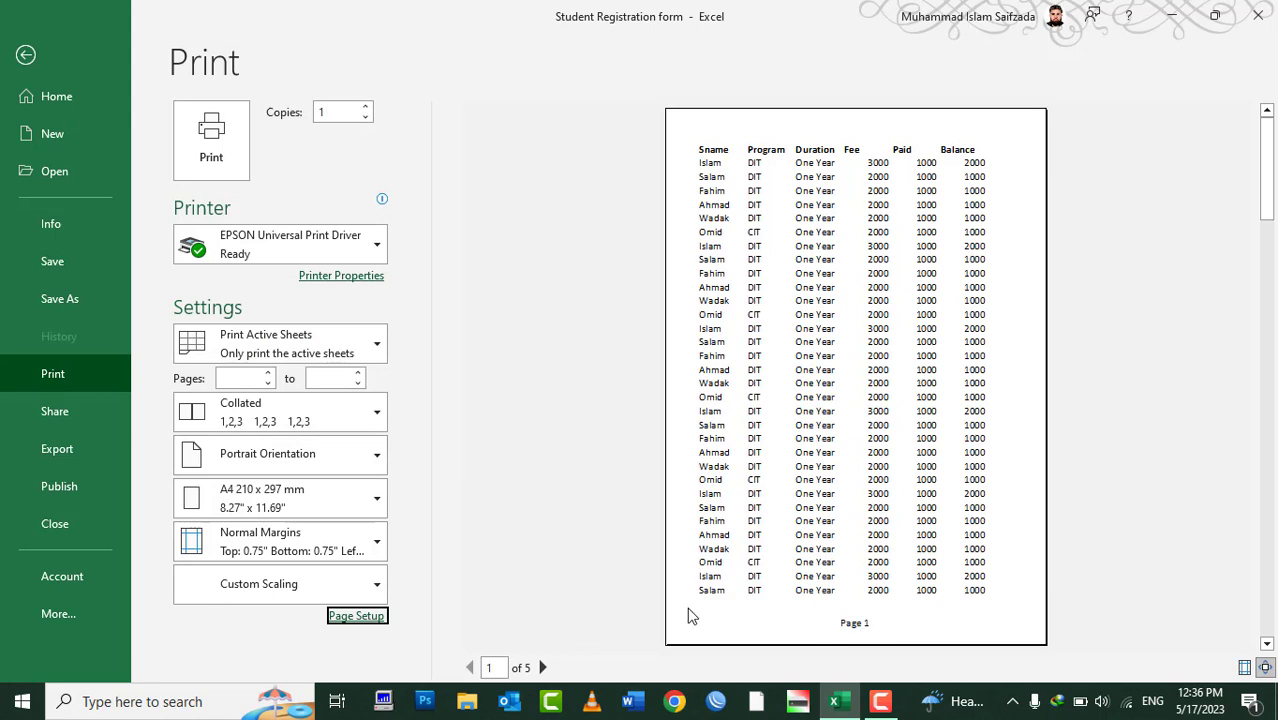
left_click(543, 667)
left_click(543, 667)
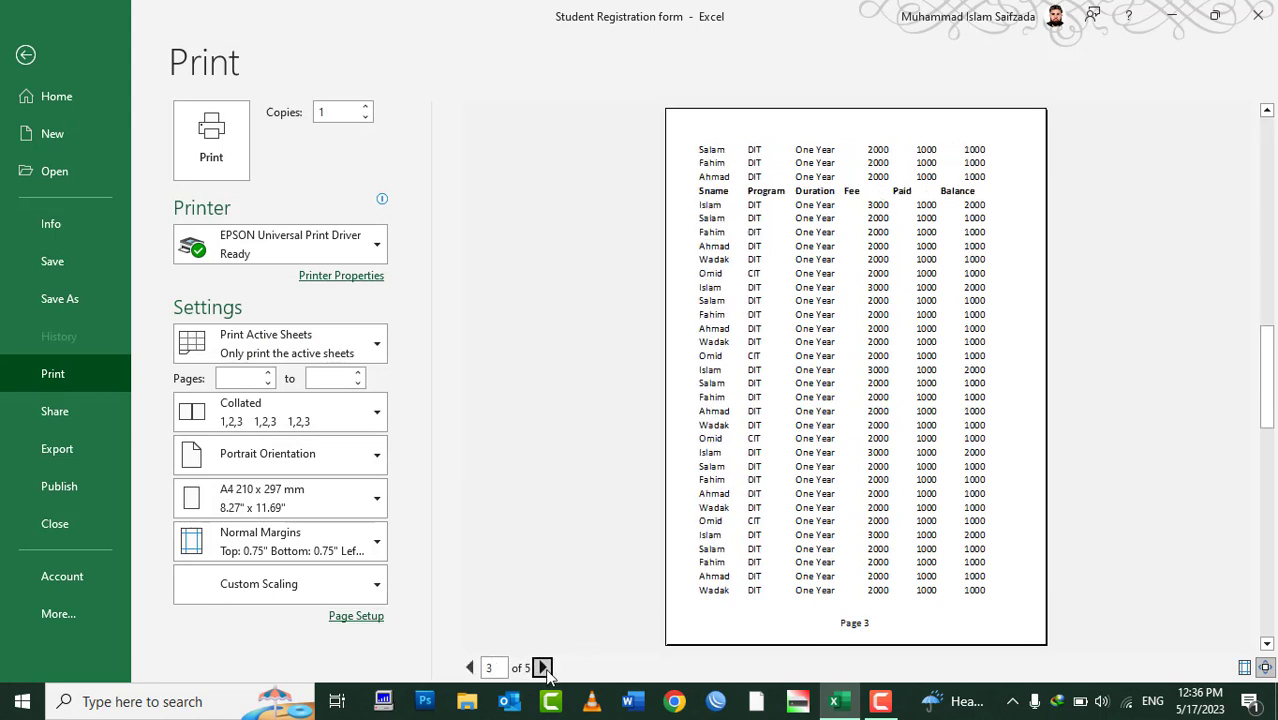
left_click(543, 667)
left_click(543, 667)
left_click(543, 667)
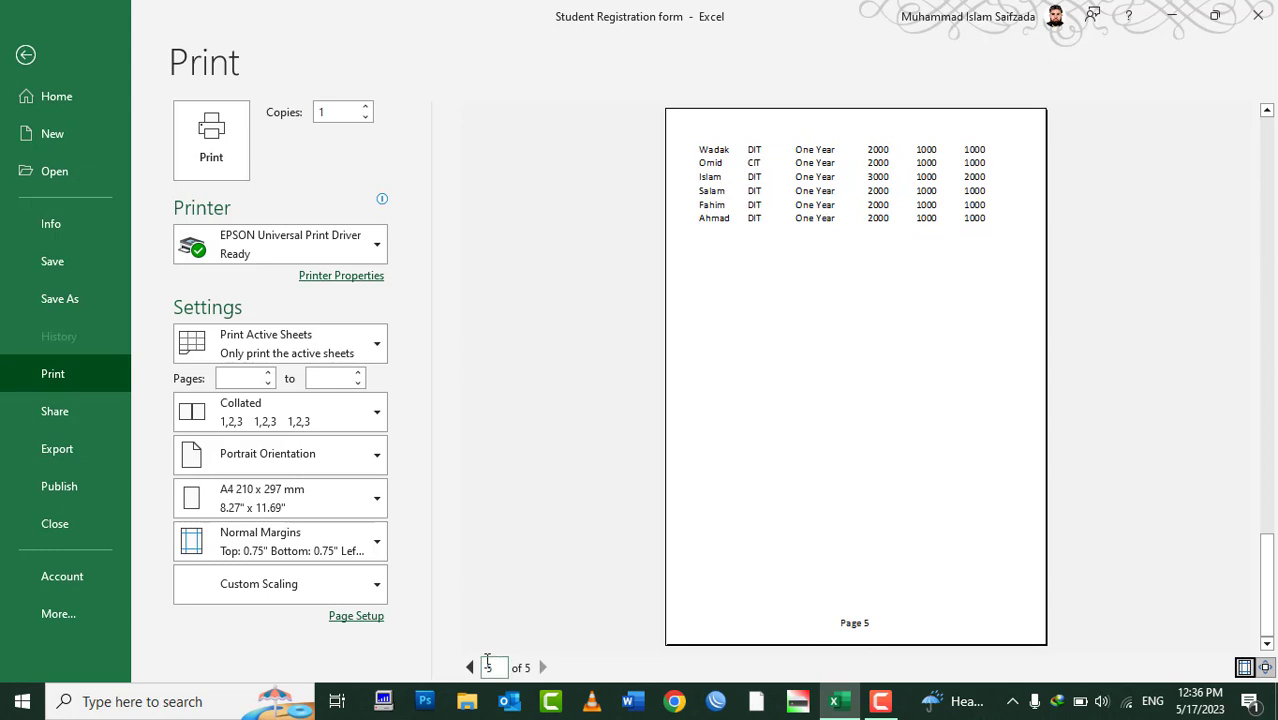
left_click(469, 667)
left_click(469, 667)
left_click(469, 667)
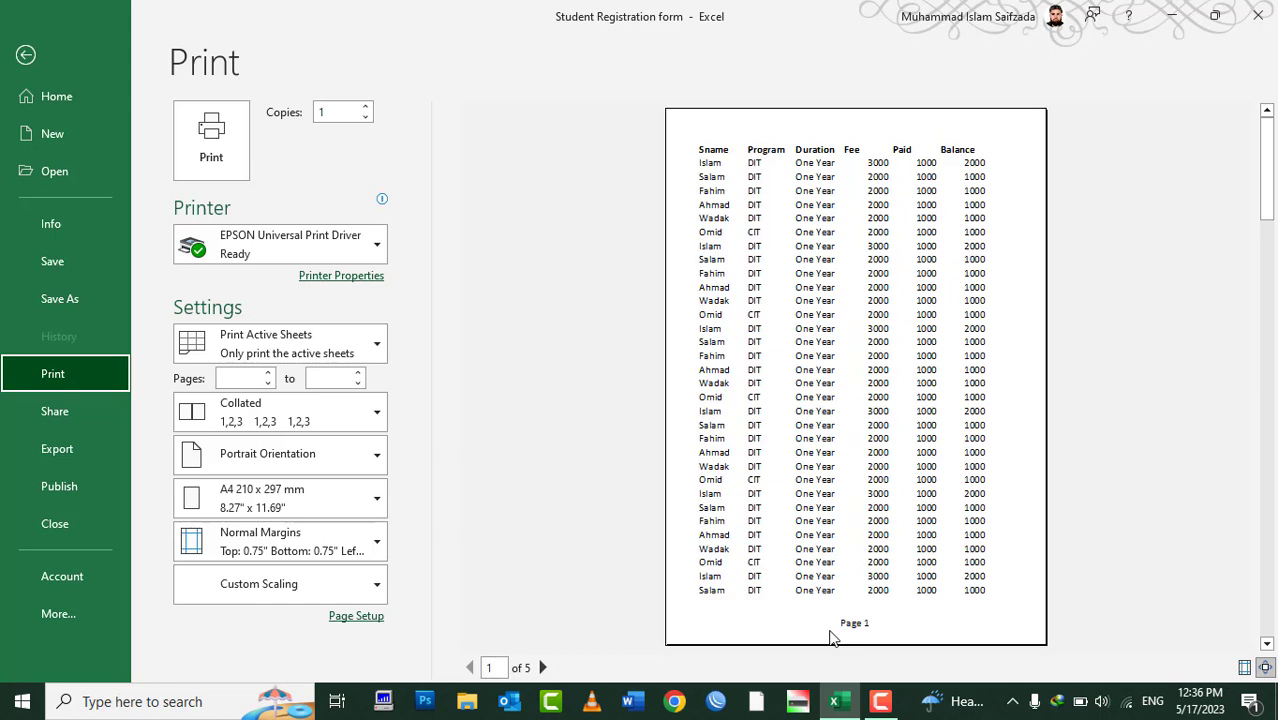
left_click(368, 616)
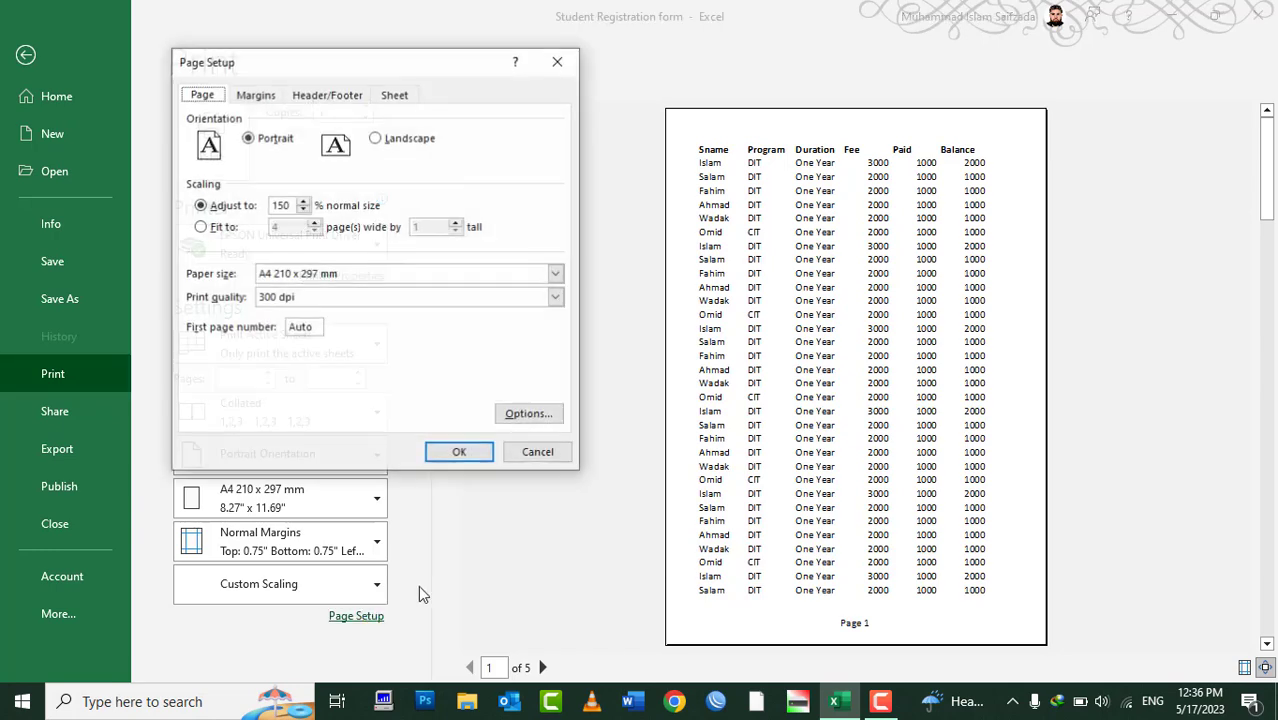
double_click(299, 330)
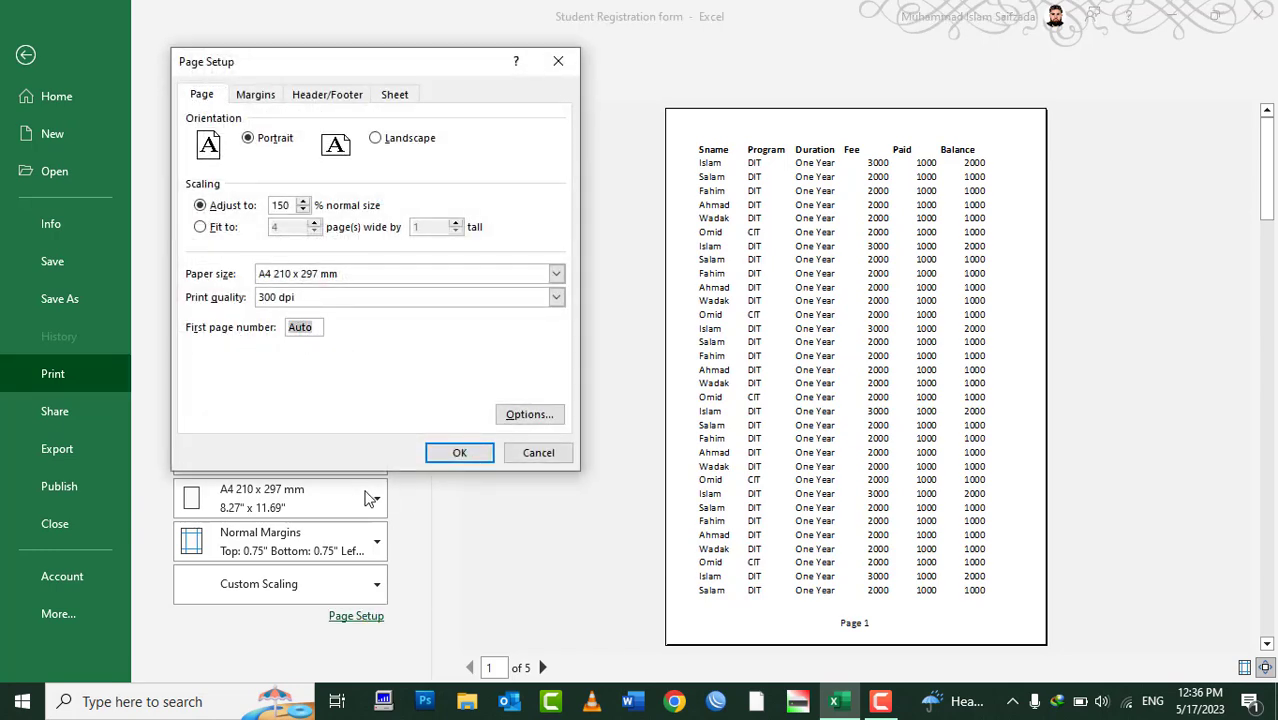
type("5")
left_click(467, 453)
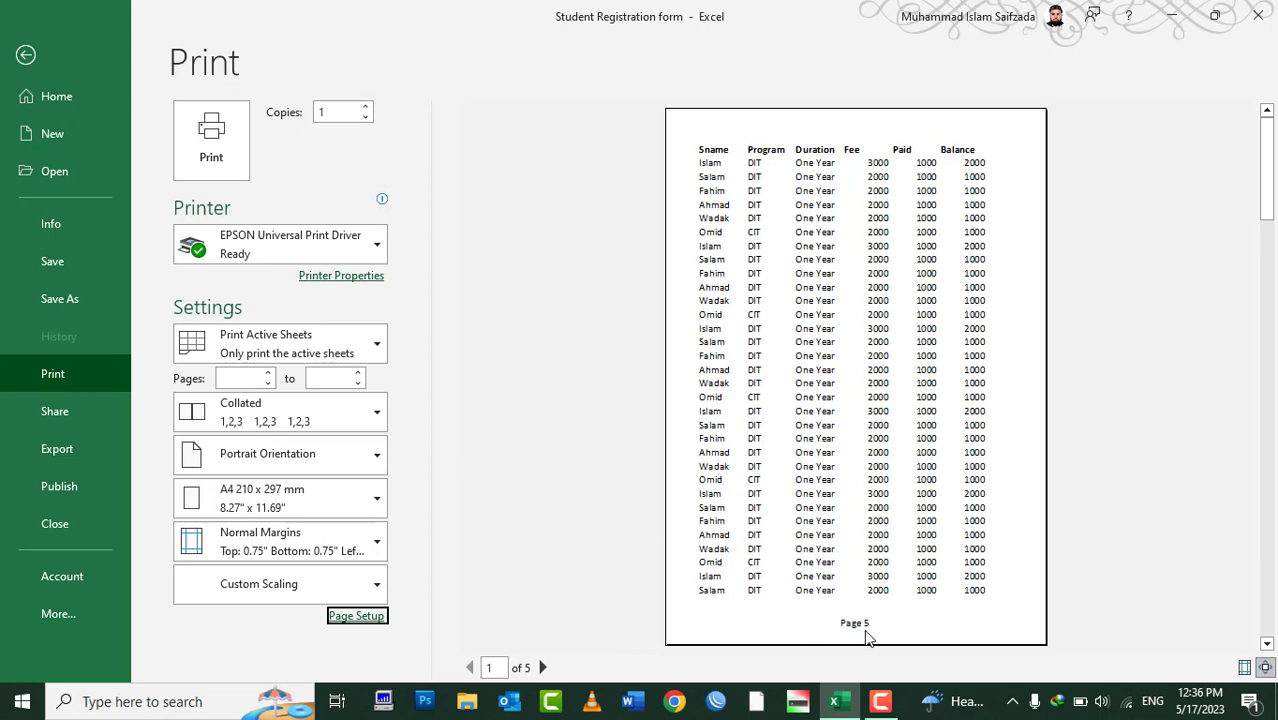
left_click(545, 668)
left_click(545, 668)
left_click(545, 668)
left_click(545, 668)
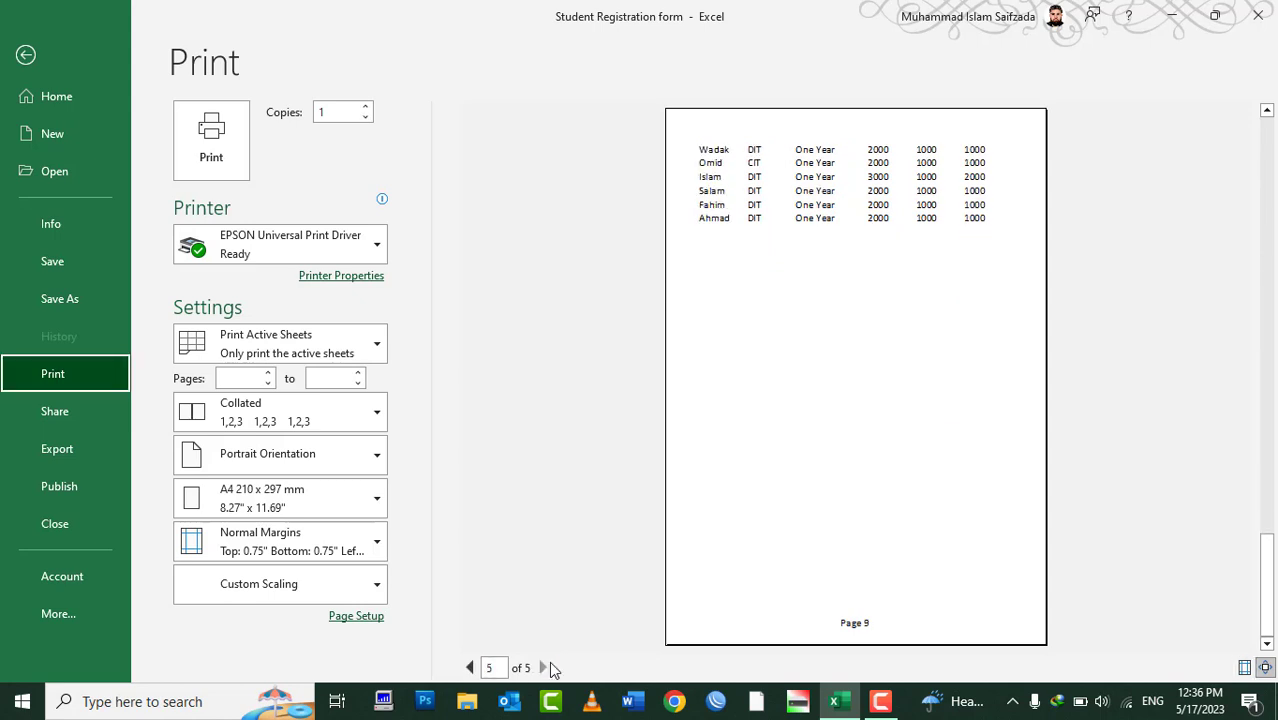
left_click(469, 668)
left_click(469, 668)
left_click(469, 668)
left_click(469, 668)
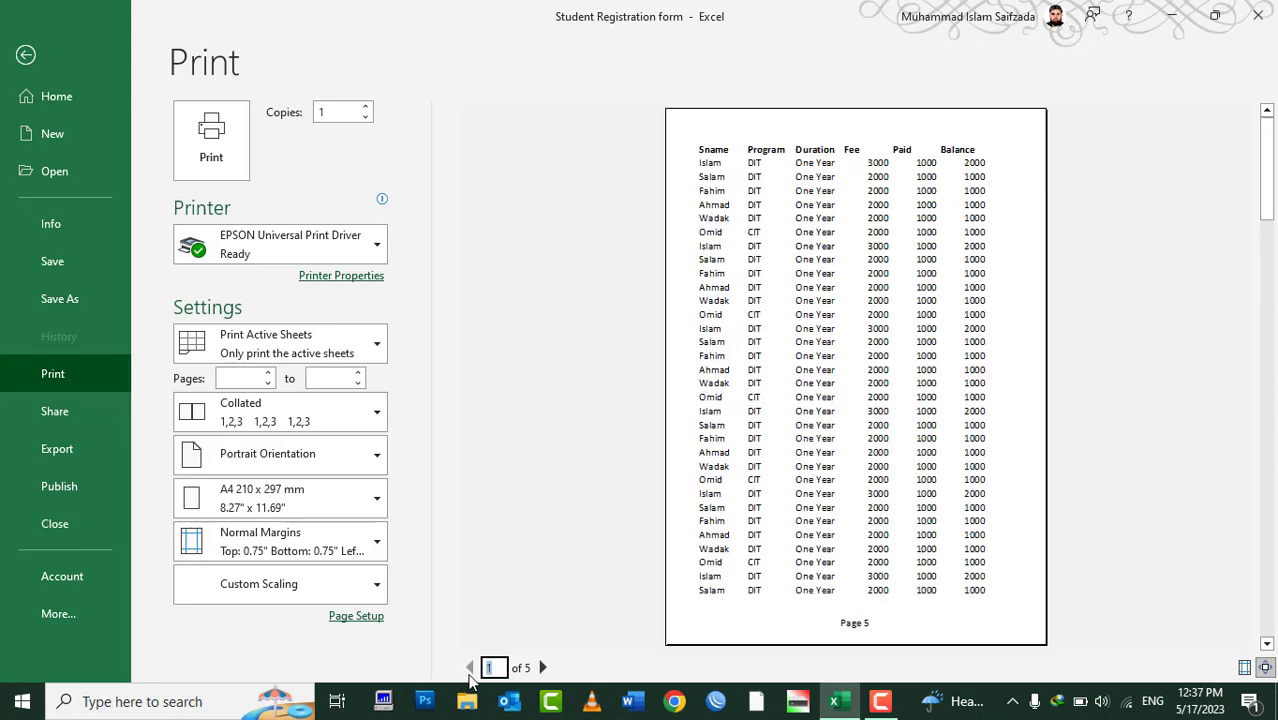
left_click(356, 616)
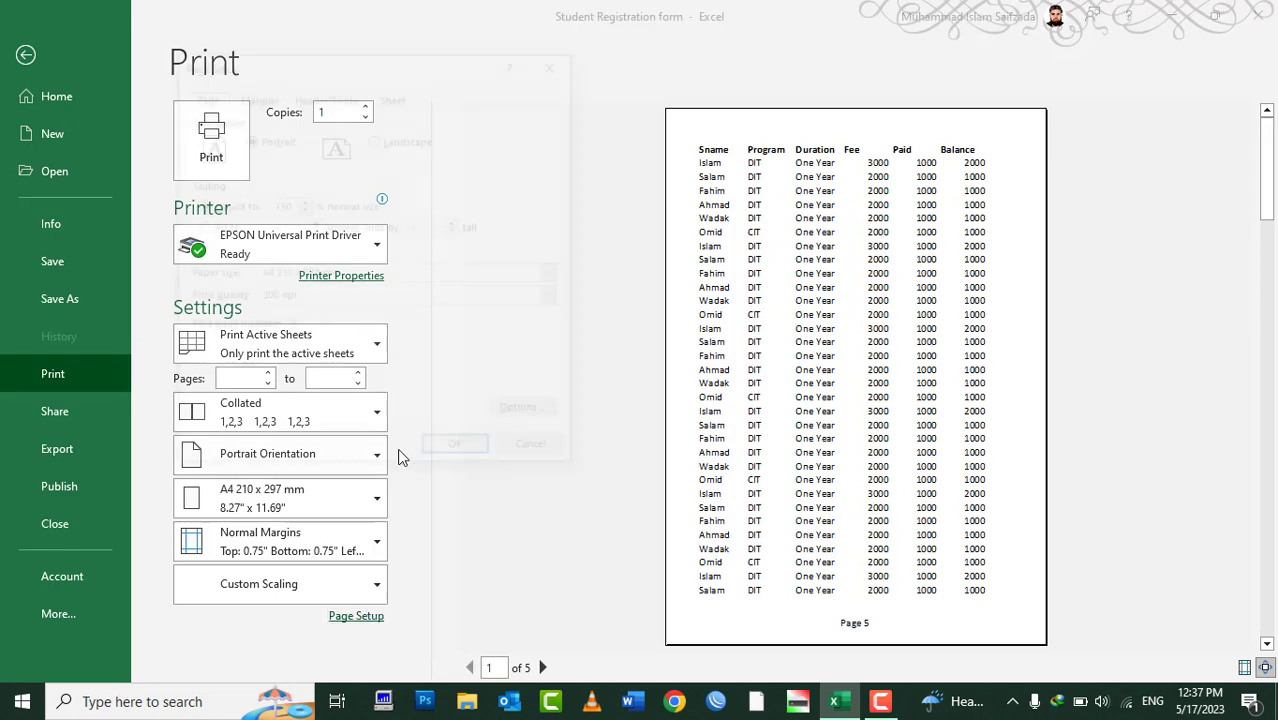
left_click(305, 327)
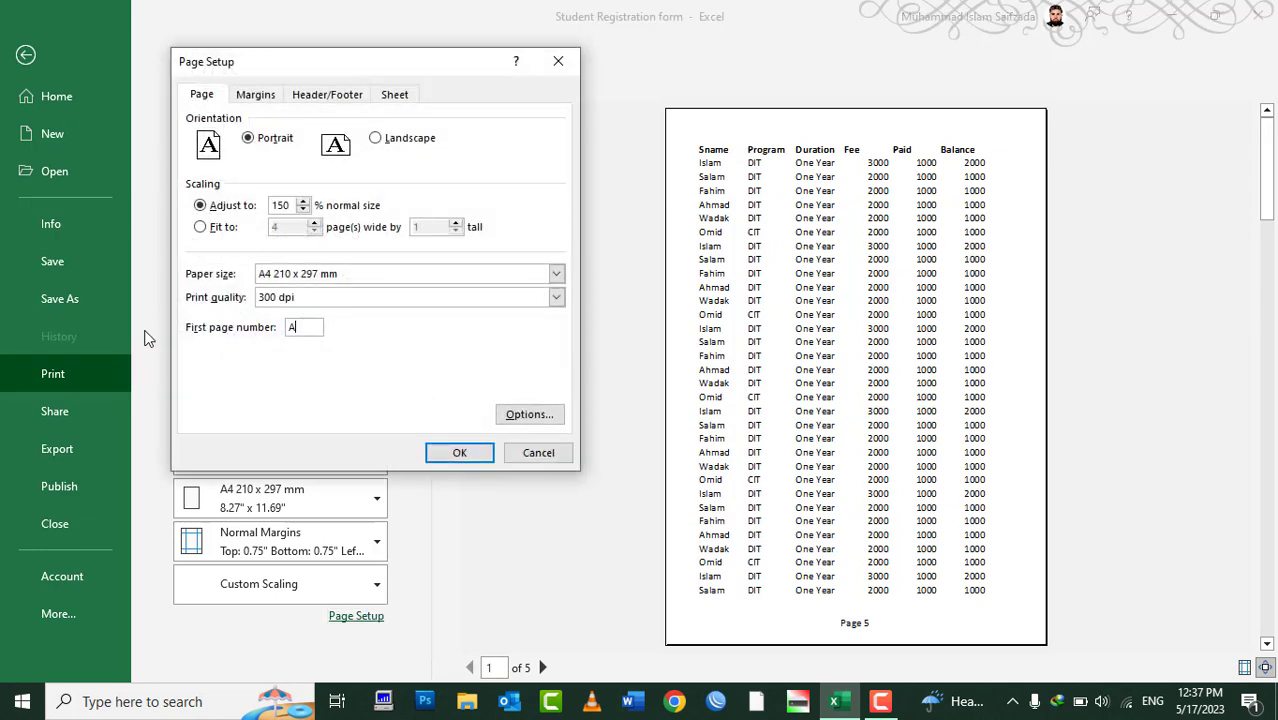
type("uto")
key("BackSpace")
type("A")
left_click(465, 453)
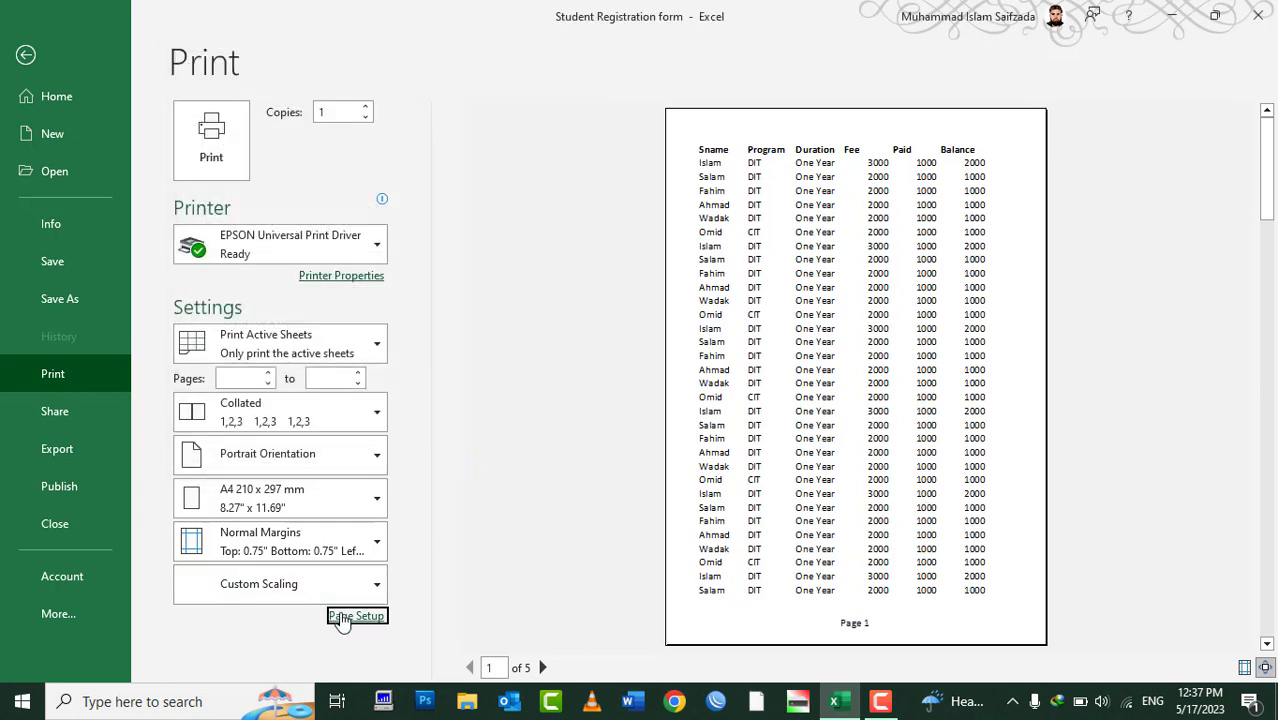
left_click(340, 616)
left_click(553, 416)
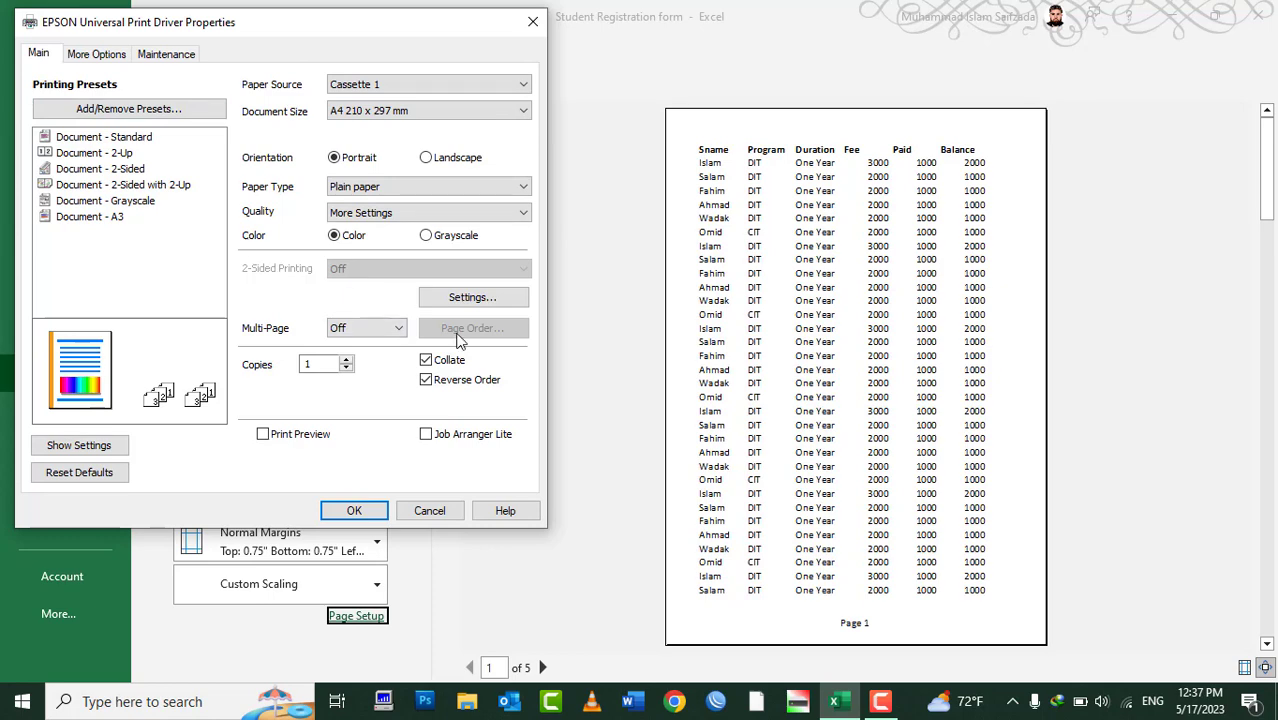
- Tick Center on page Horizontally on Page Setup's Margins tab
left_click(430, 510)
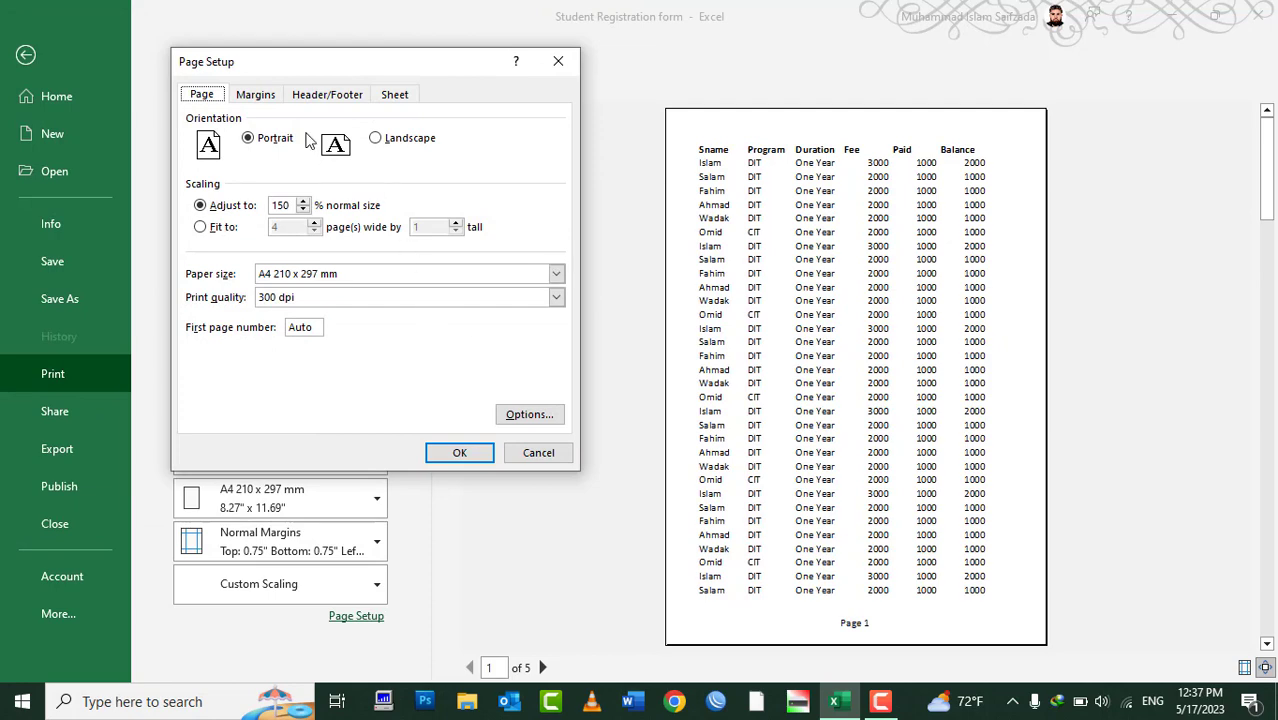
left_click(266, 100)
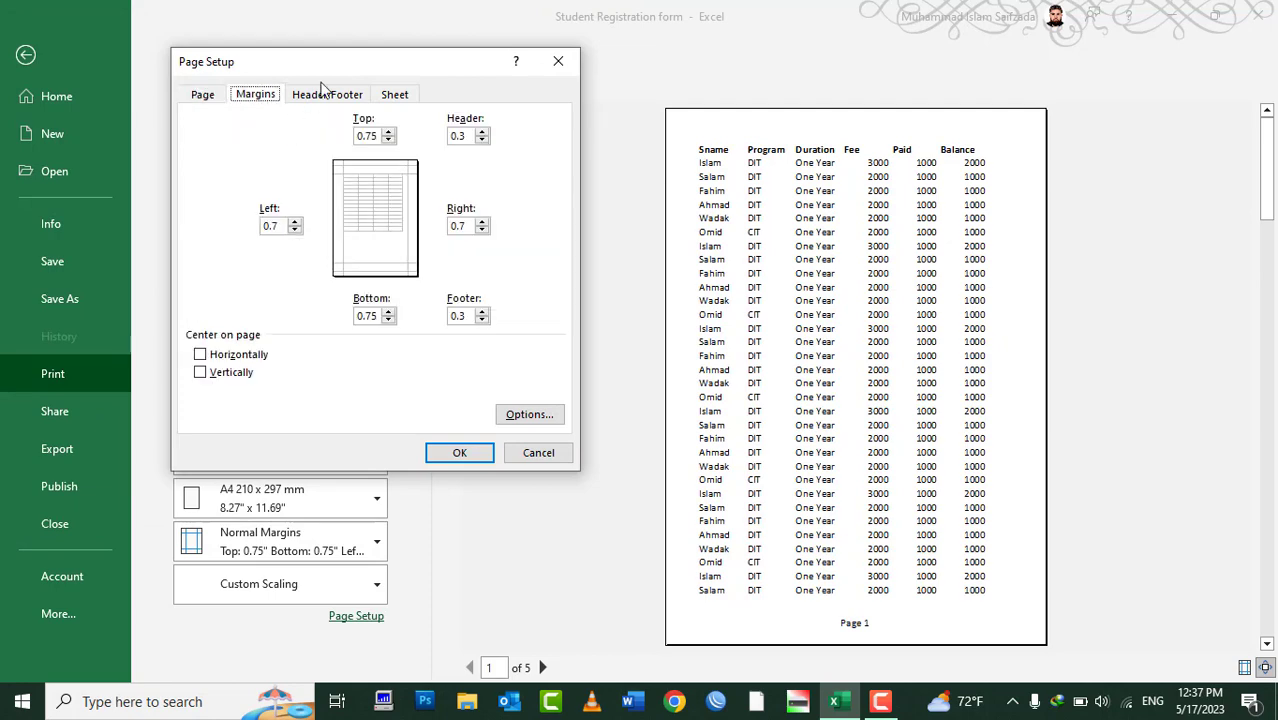
mouse_move(340, 69)
left_mouse_down()
mouse_move(337, 145)
mouse_move(330, 128)
left_mouse_up()
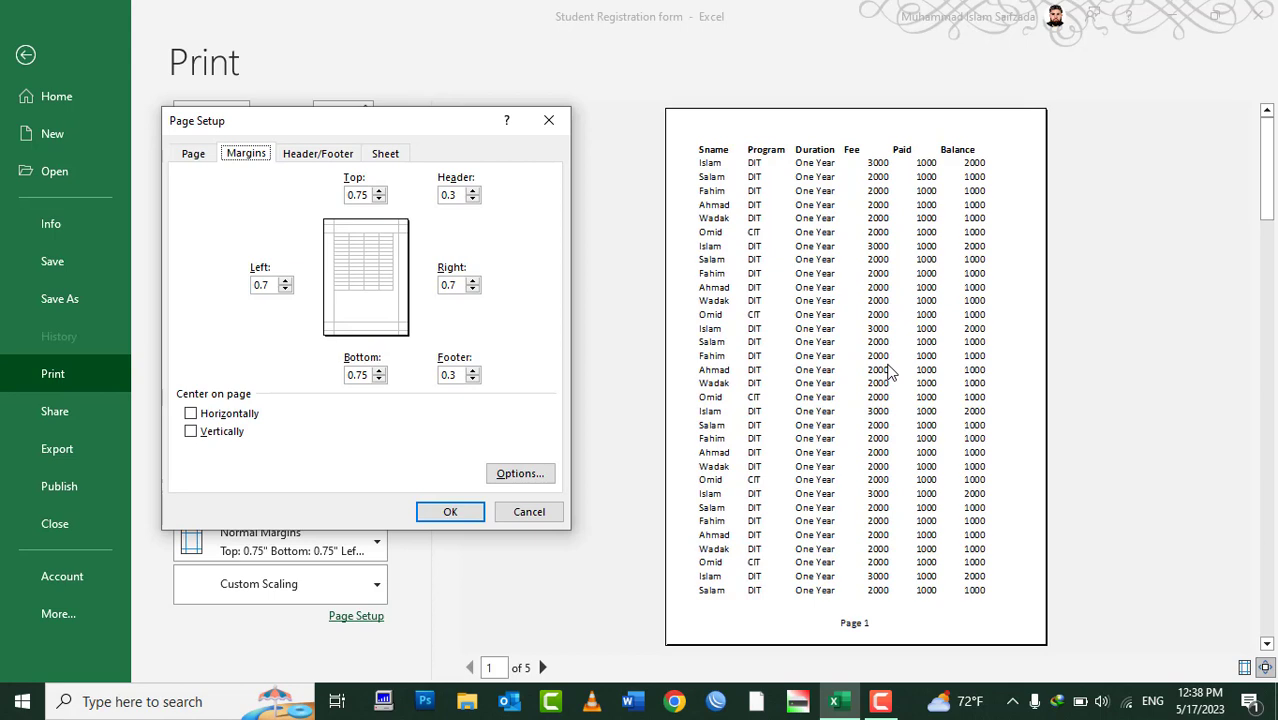
left_click(221, 421)
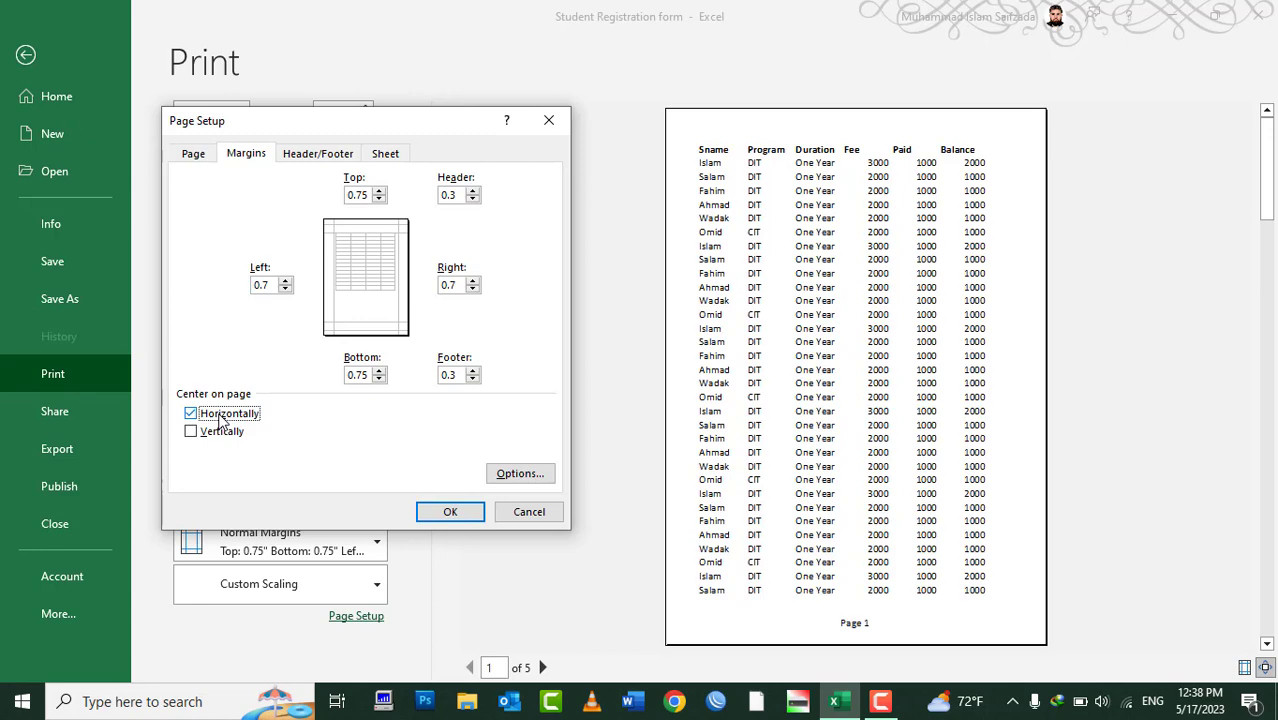
left_click(436, 513)
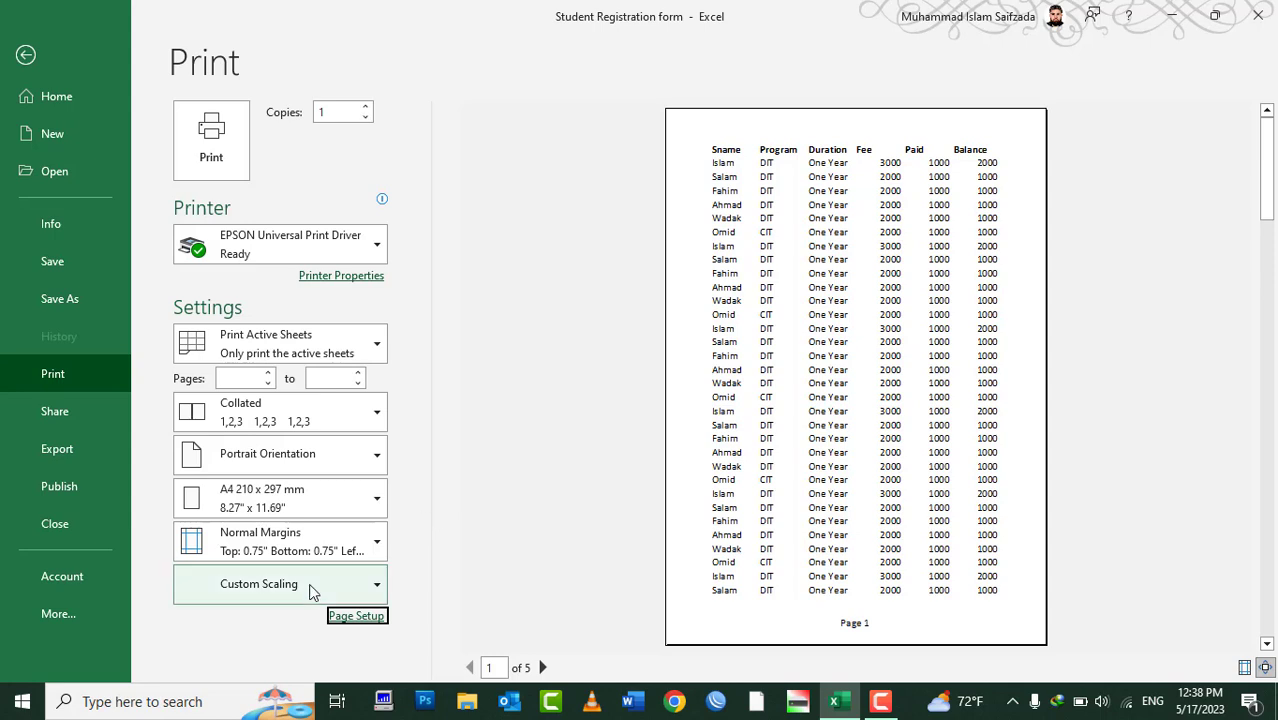
- Tick Center on page Vertically in Margins, then exit the print preview
left_click(346, 617)
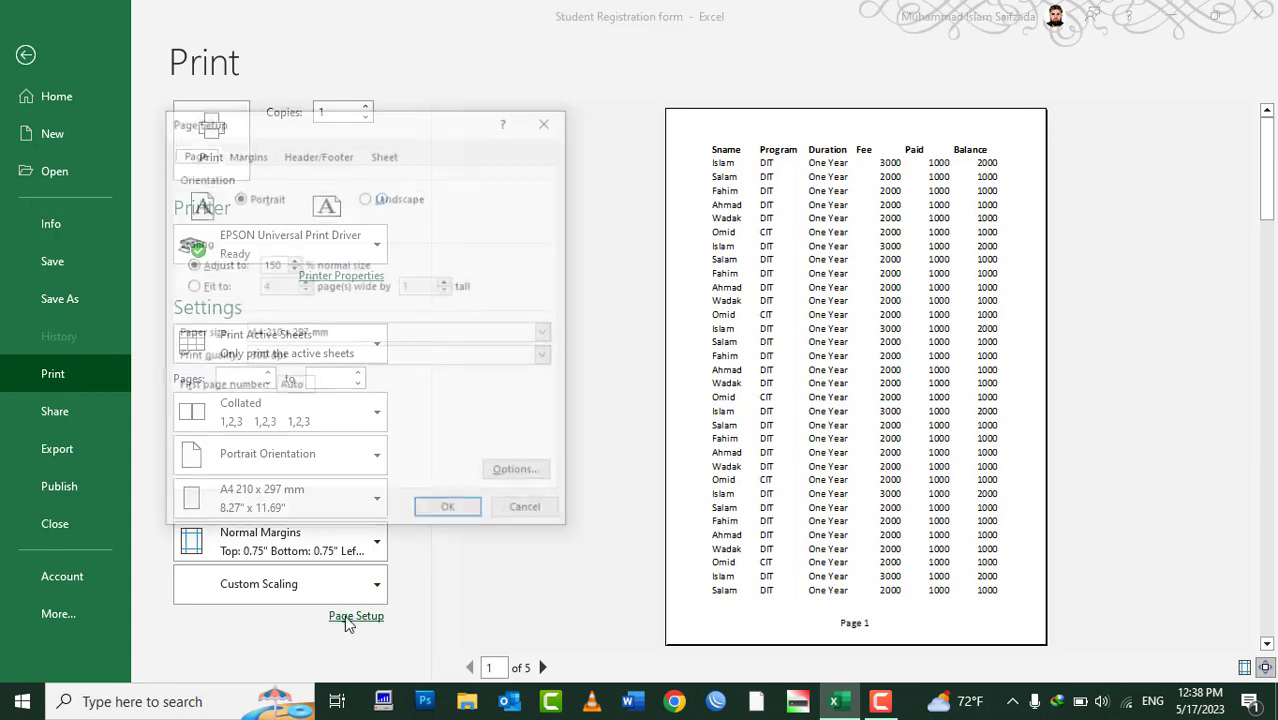
left_click(247, 154)
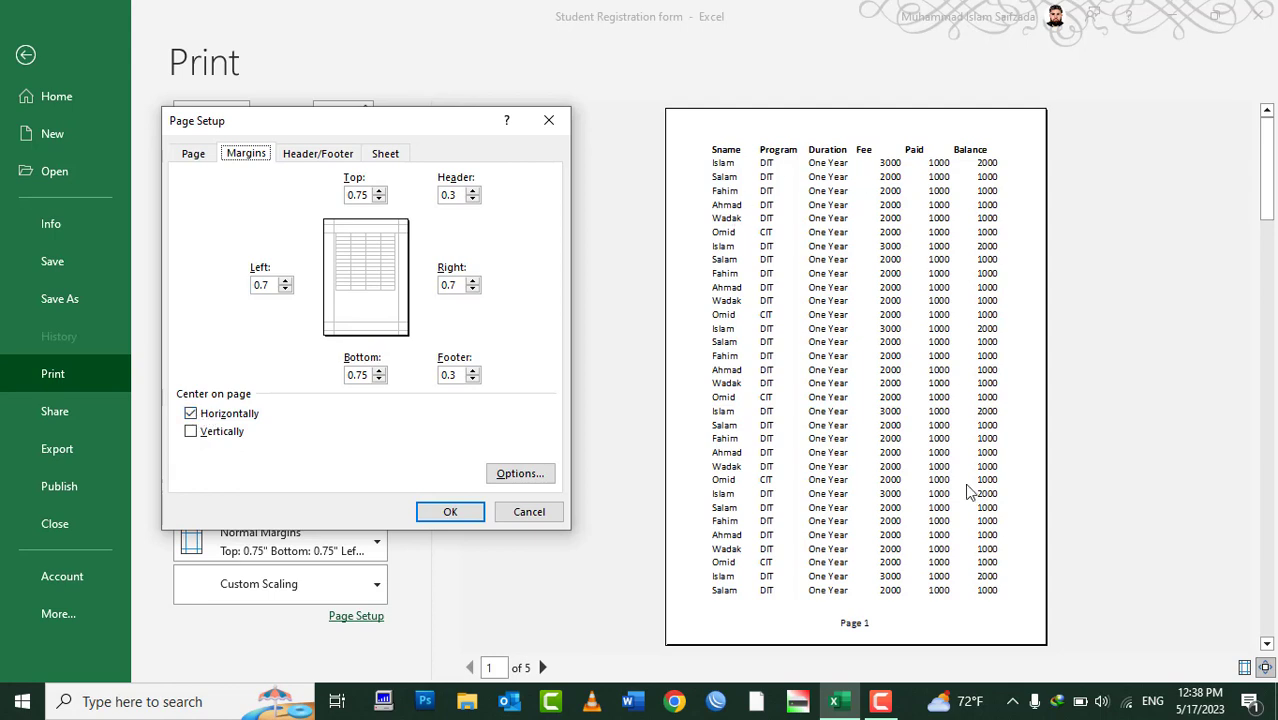
left_click(224, 431)
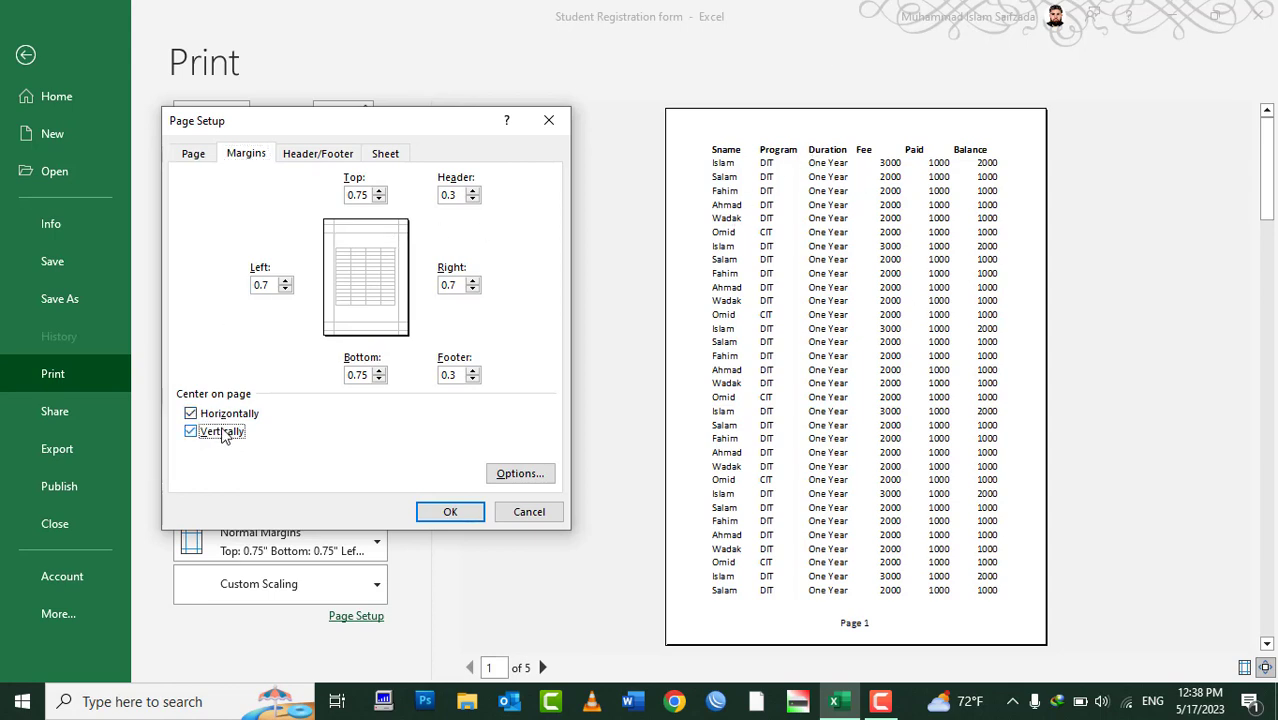
left_click(427, 508)
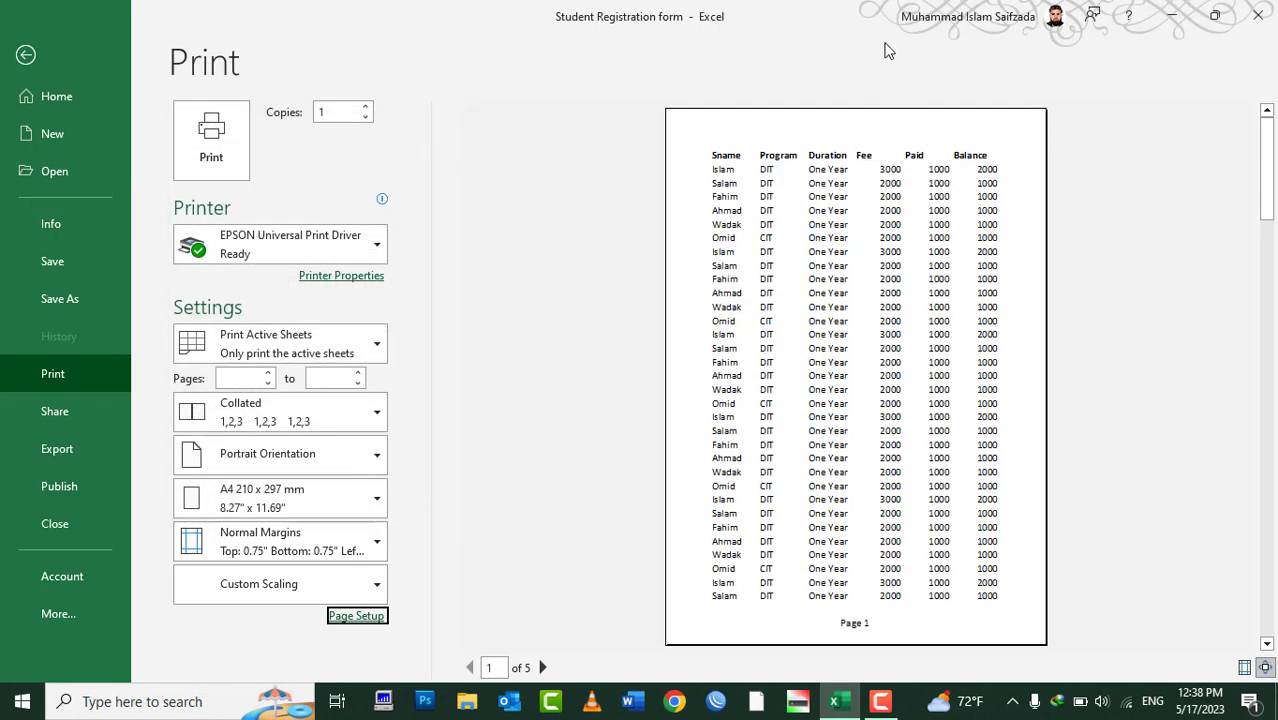
key("Escape")
- Add a new sheet and fill A1:H21 with a sample name
left_click(195, 649)
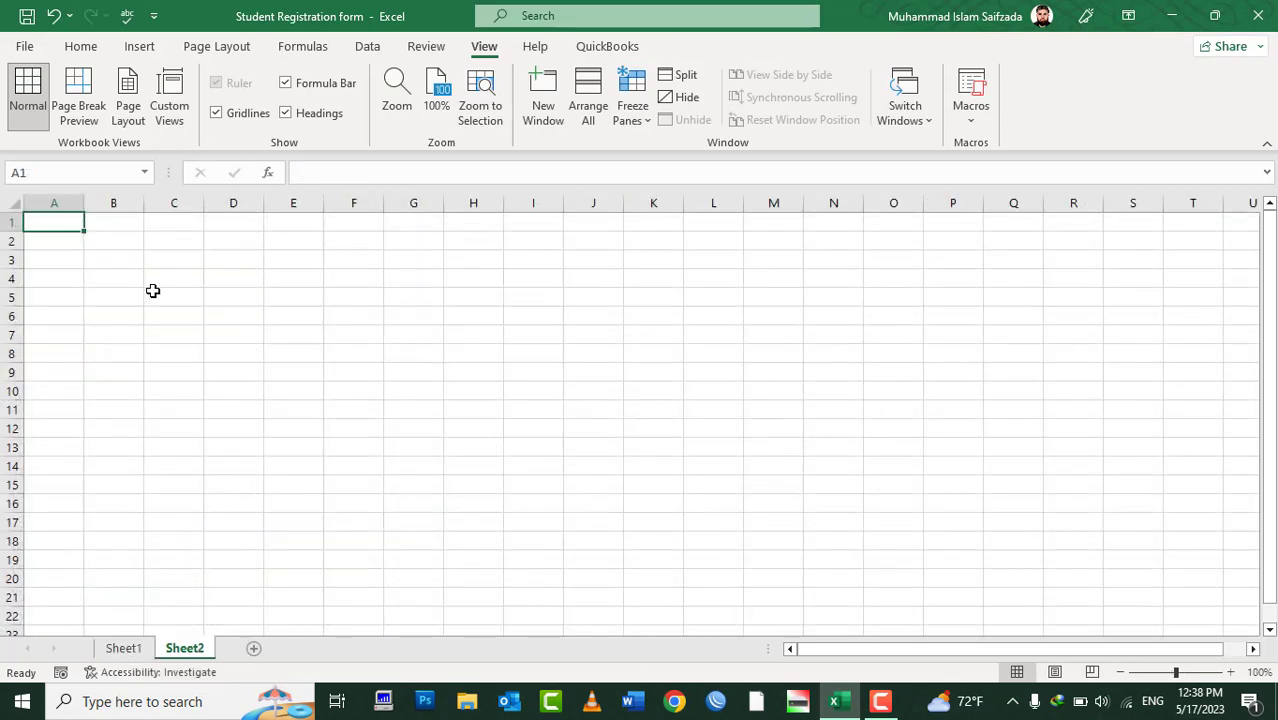
mouse_move(77, 223)
left_mouse_down()
mouse_move(380, 415)
mouse_move(452, 590)
left_mouse_up()
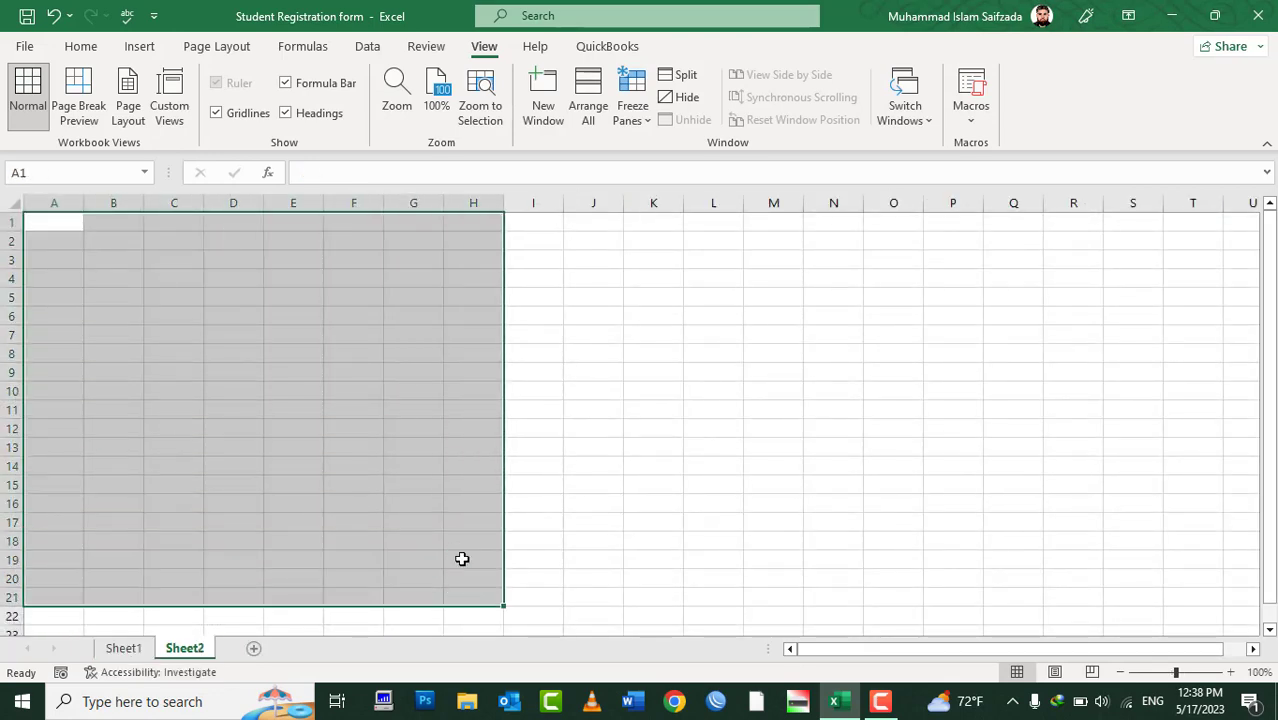
type("Islam")
key("ctrl+Return")
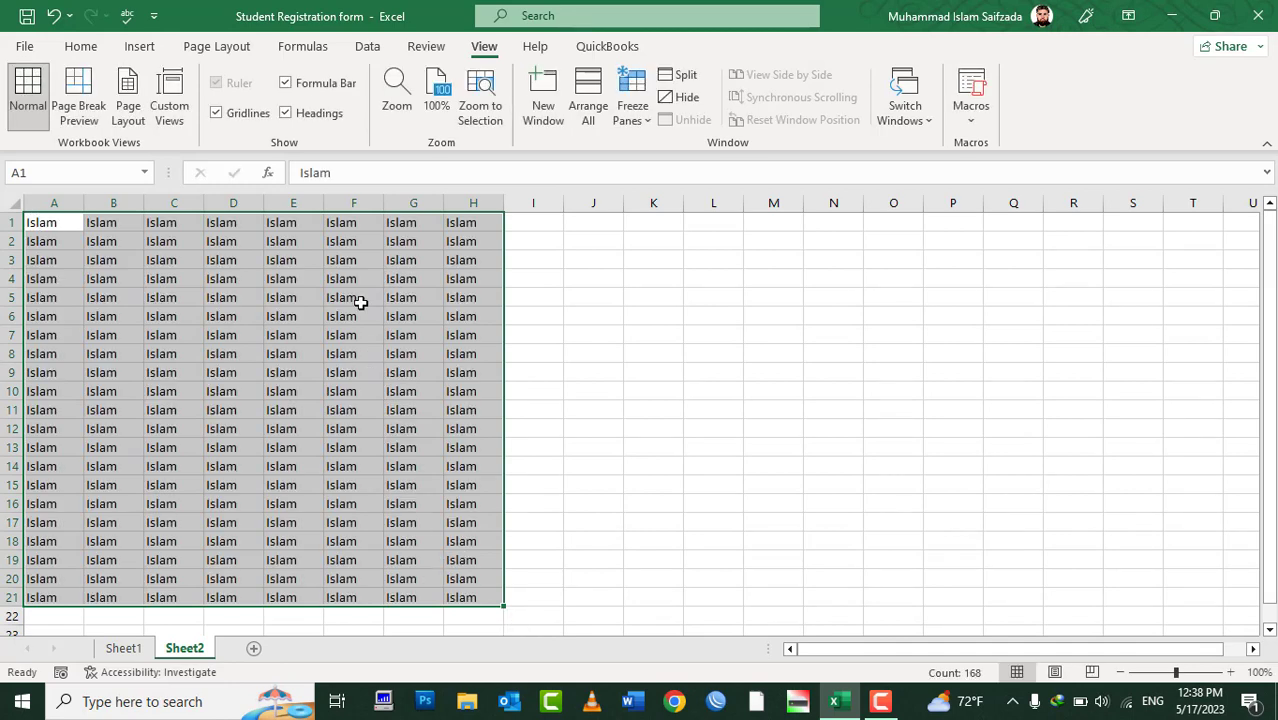
- Make row 1 taller, centred, bold, size 12 red, then preview Sheet2
mouse_move(456, 222)
left_mouse_down()
mouse_move(14, 223)
mouse_move(14, 264)
mouse_move(456, 251)
left_mouse_up()
left_click(14, 222)
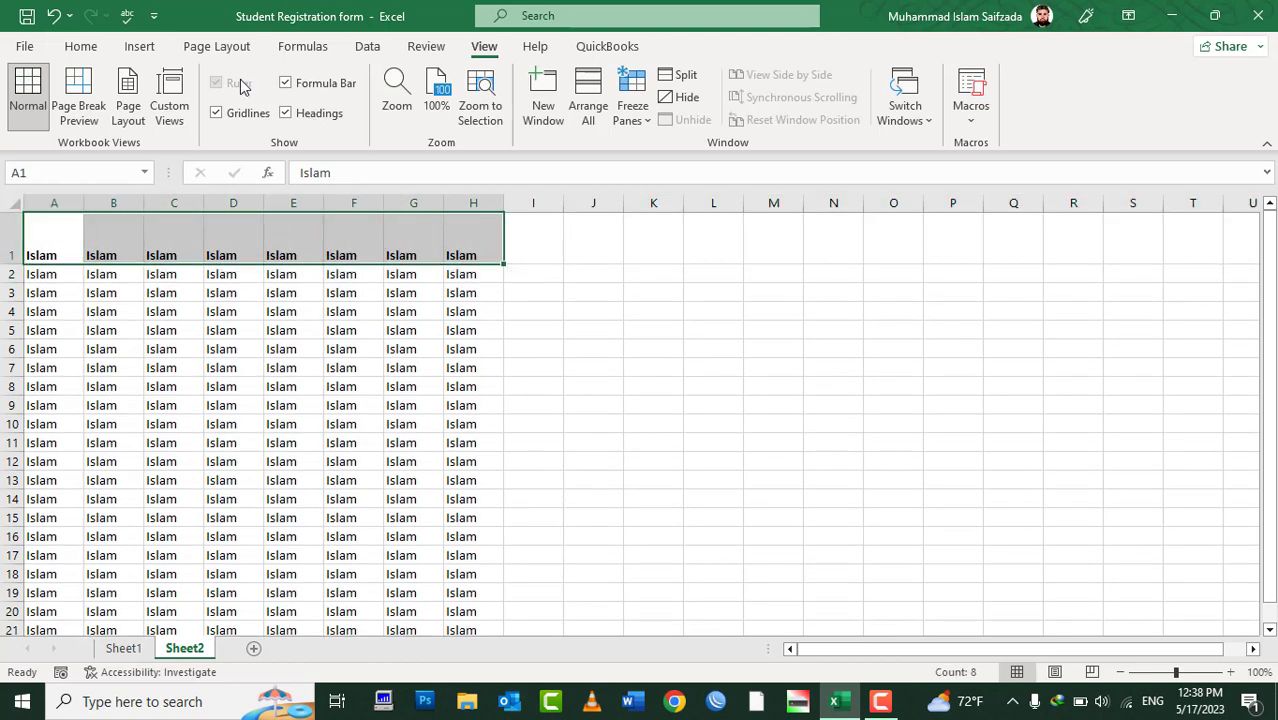
left_click(82, 46)
left_click(346, 110)
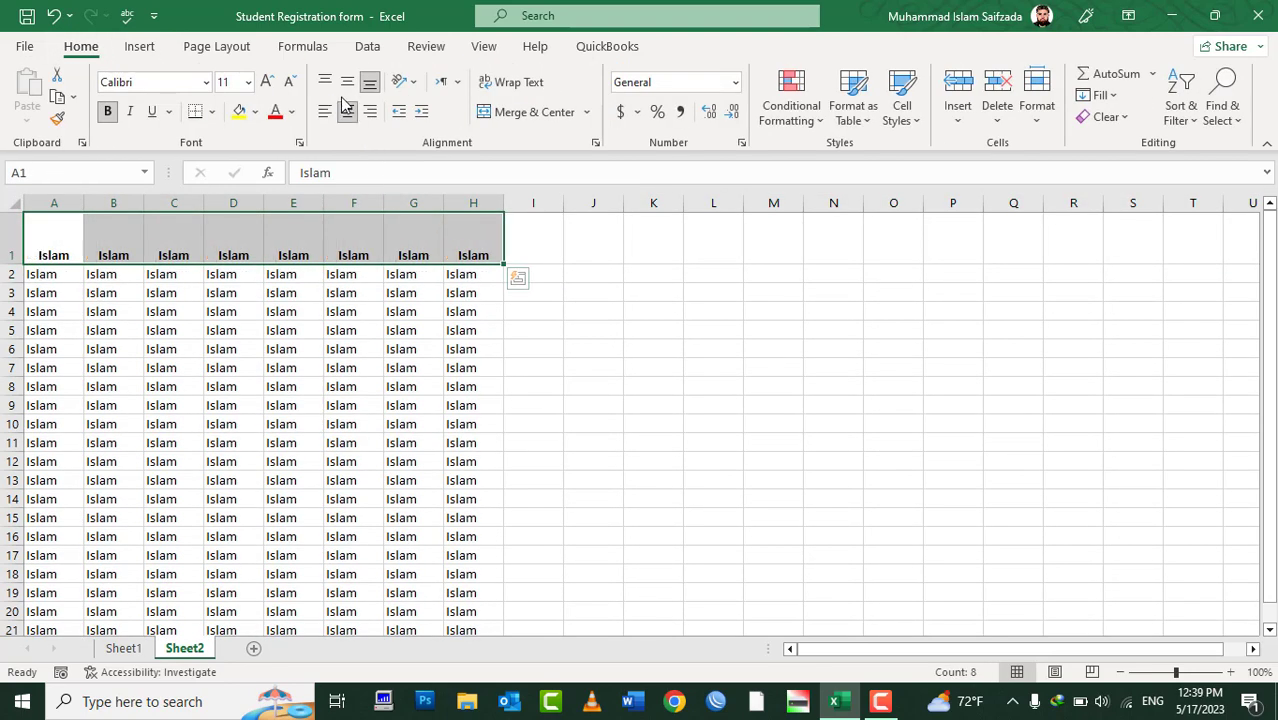
left_click(347, 82)
left_click(267, 81)
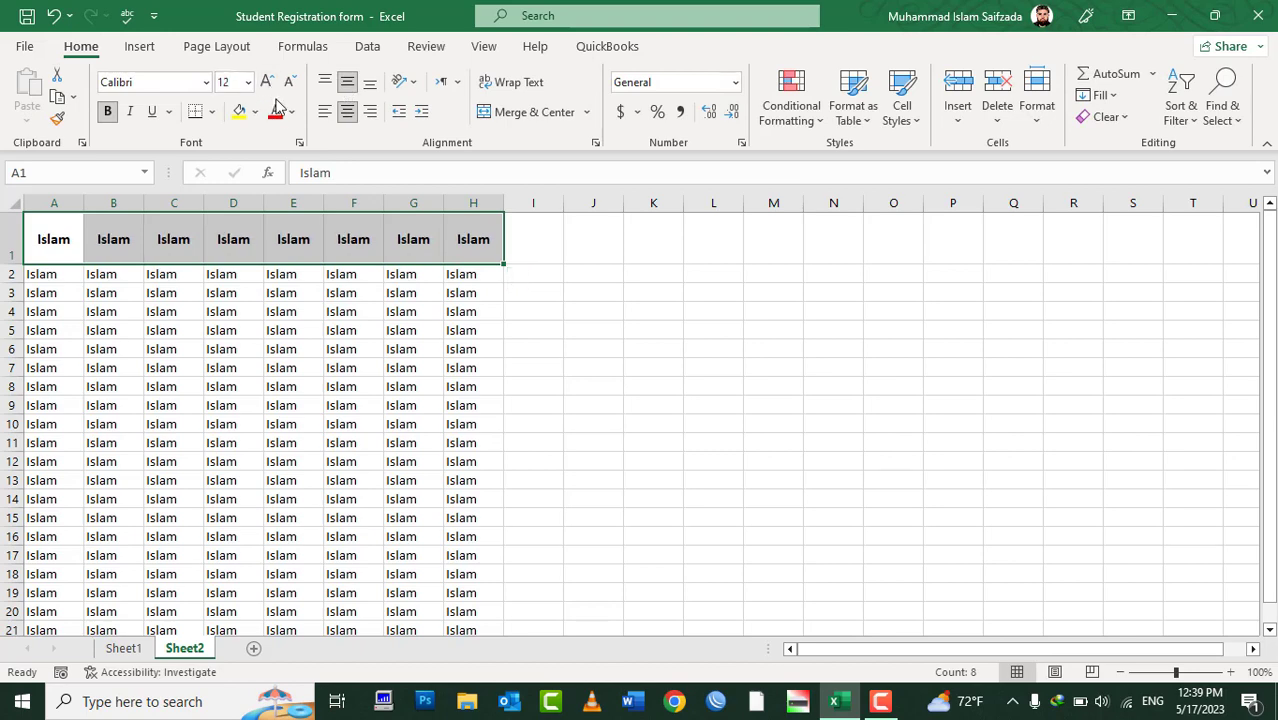
left_click(275, 111)
left_click(280, 345)
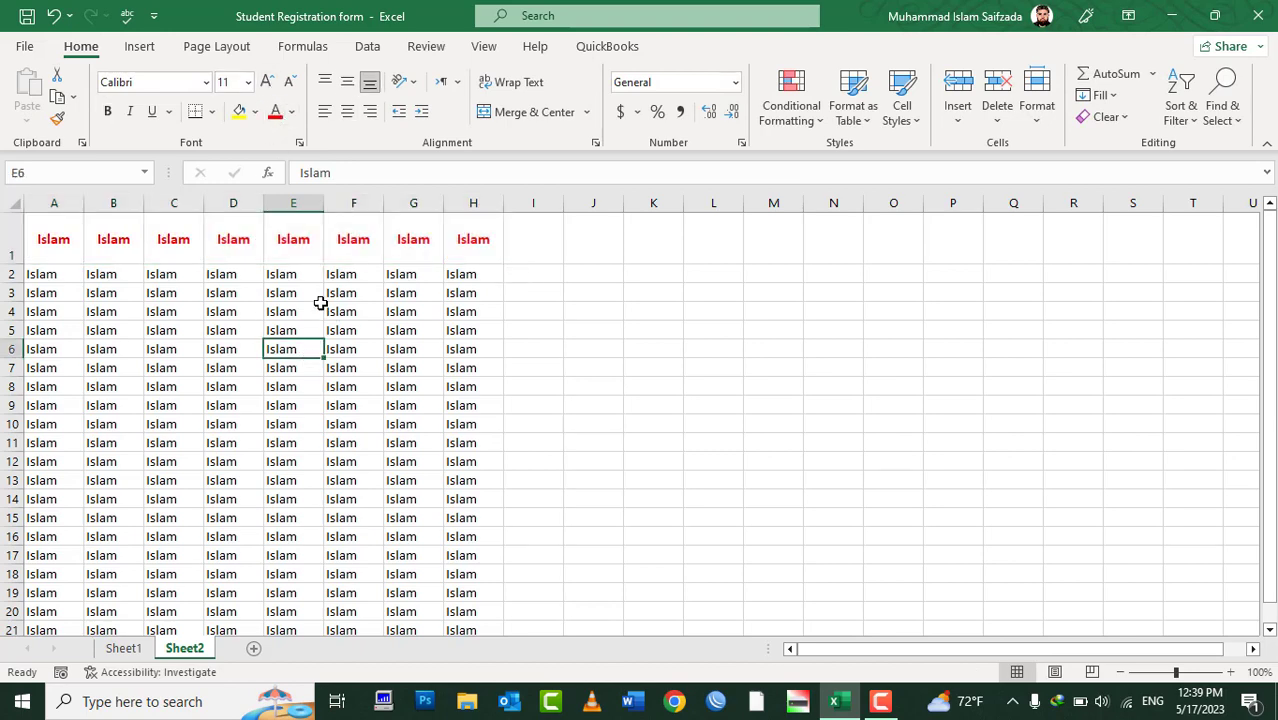
key("ctrl+p")
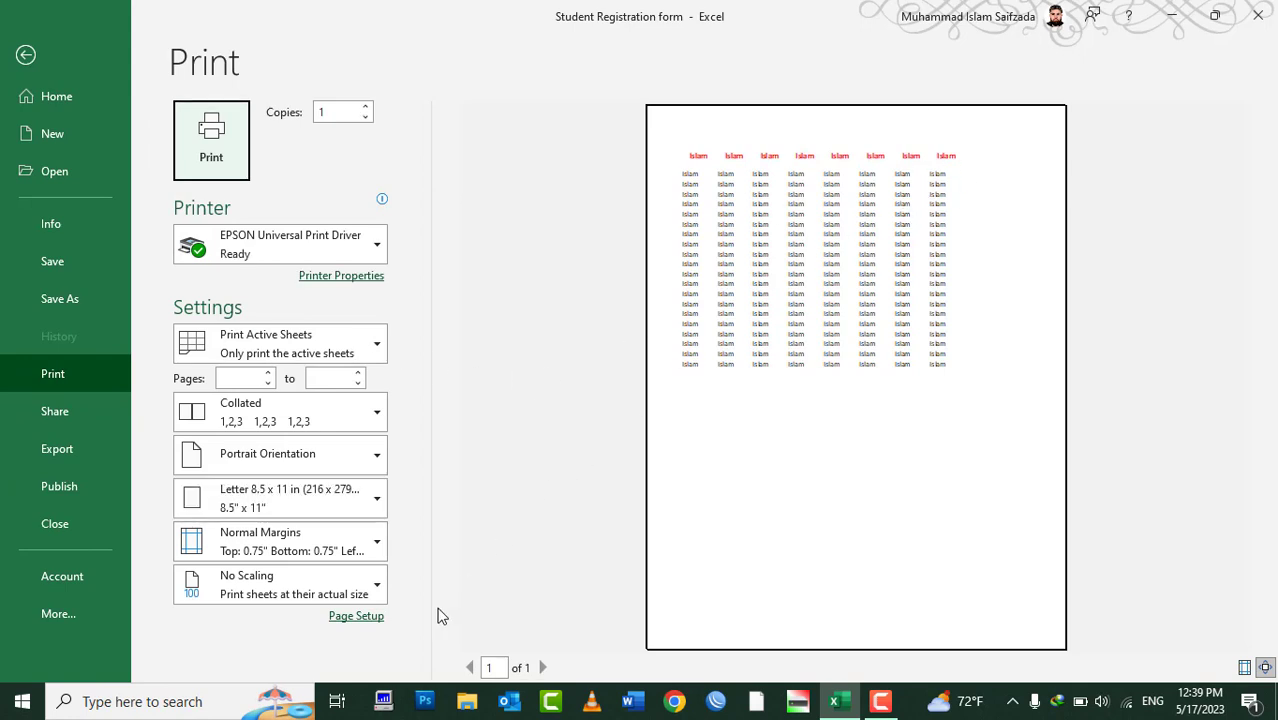
- Center the printed table horizontally on the page in Page Setup Margins
left_click(352, 617)
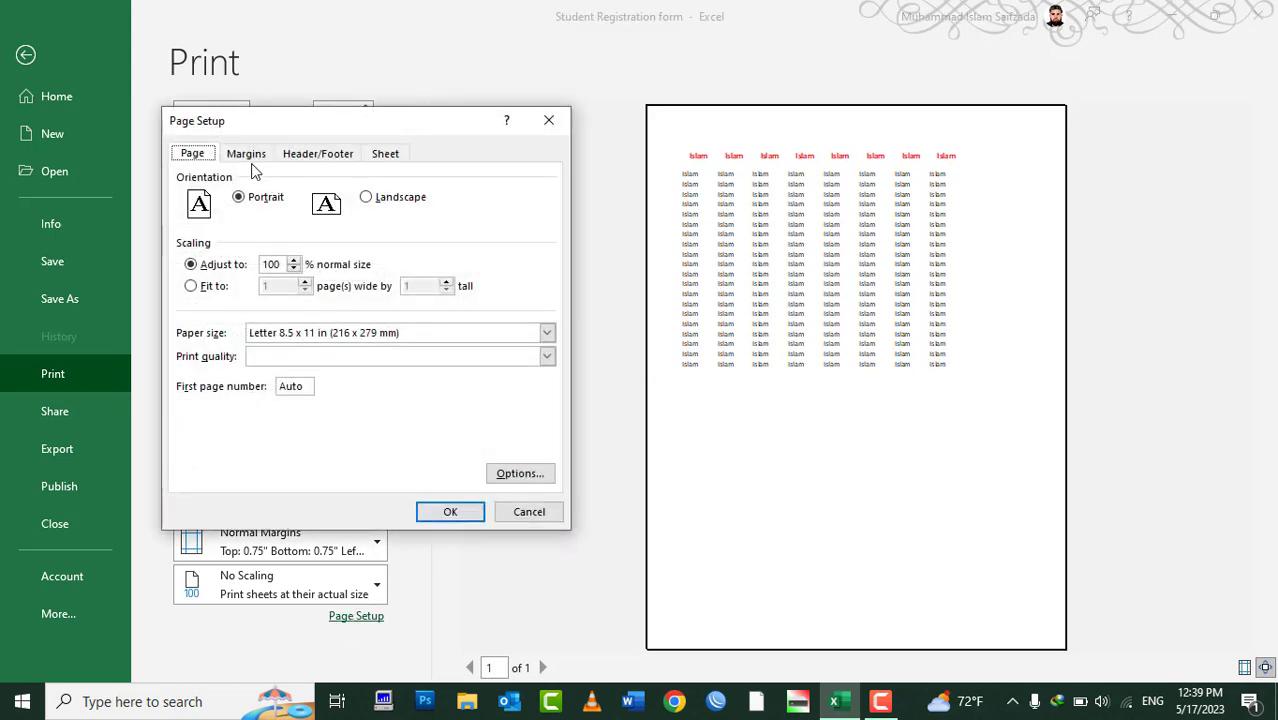
left_click(245, 156)
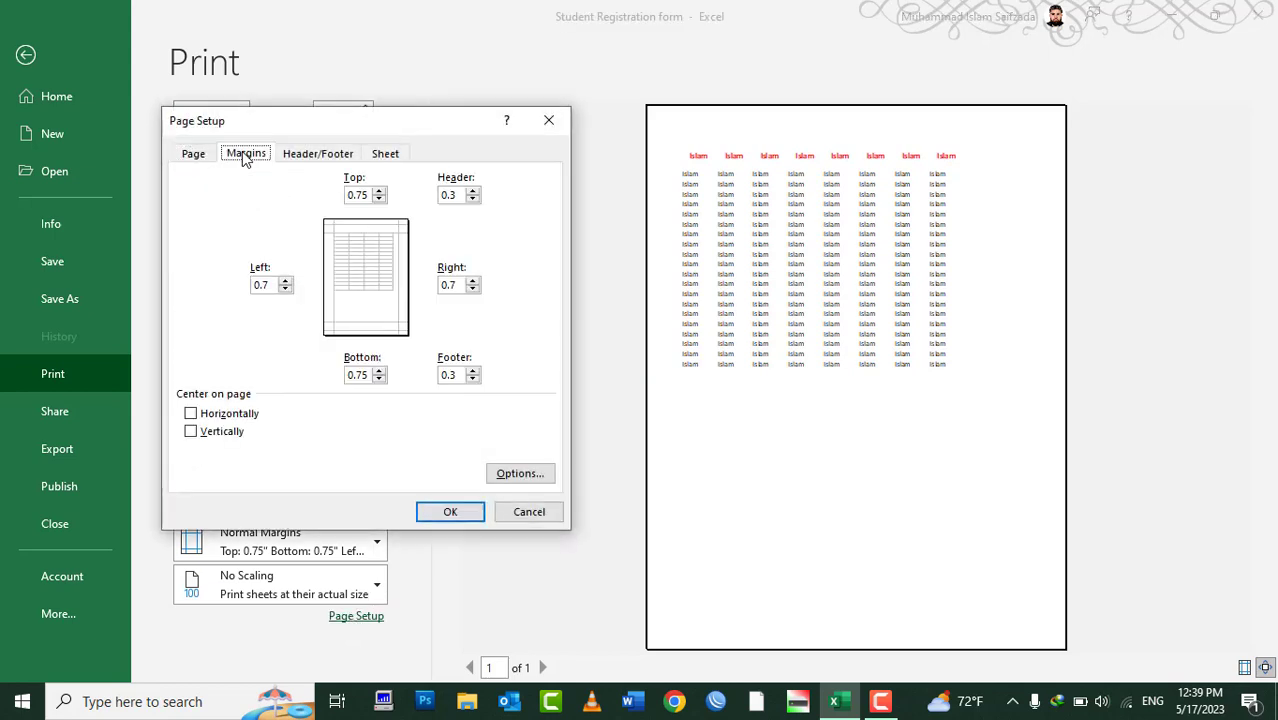
left_click(236, 414)
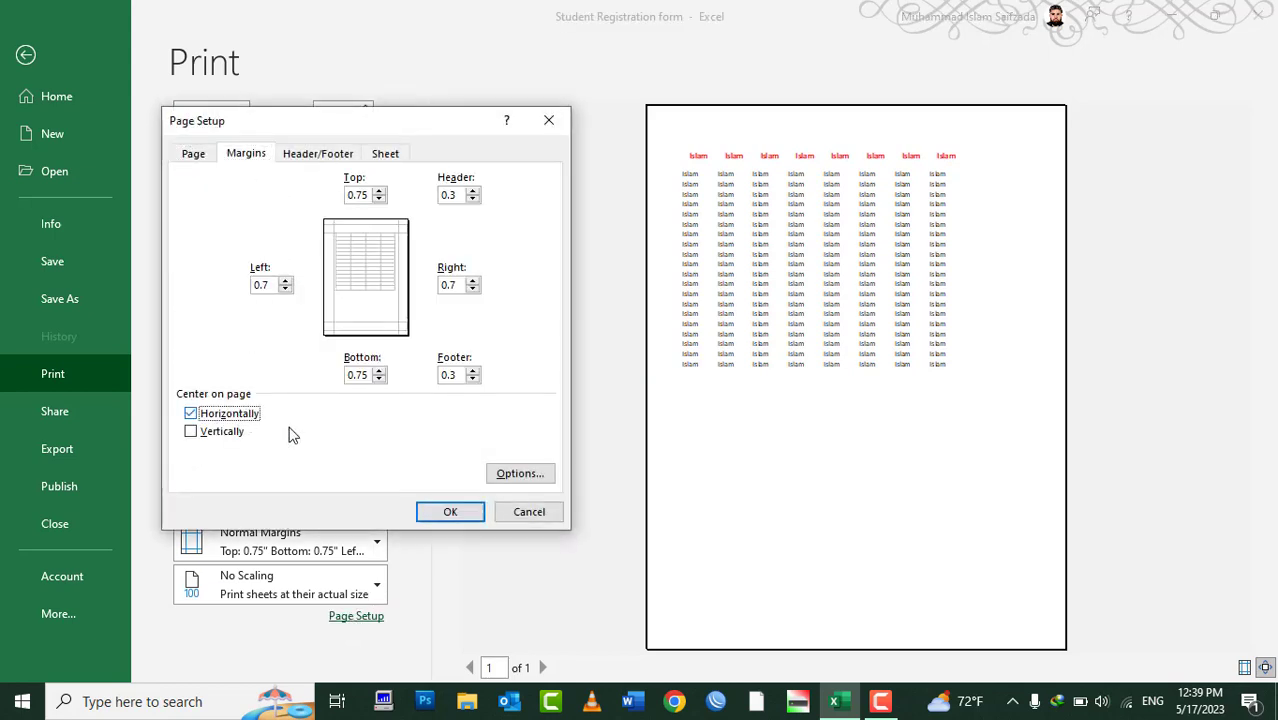
left_click(449, 514)
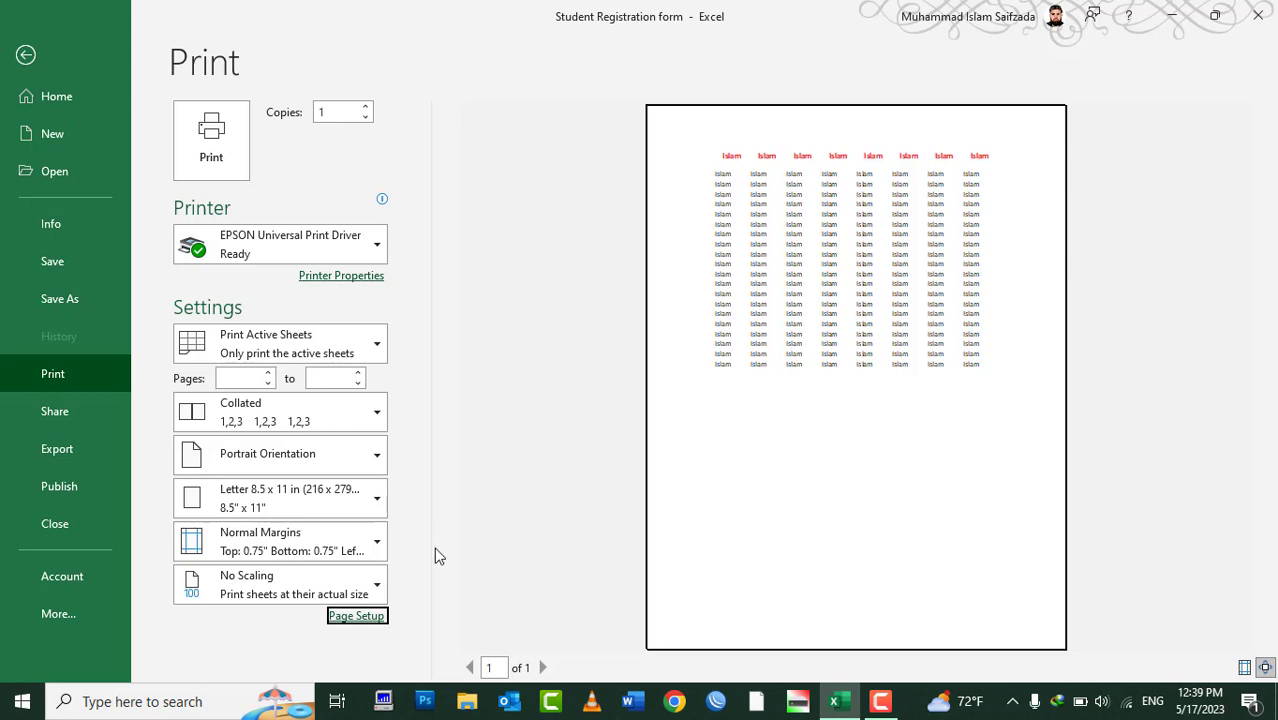
- Add vertical centering so the table sits mid-page as well
left_click(372, 615)
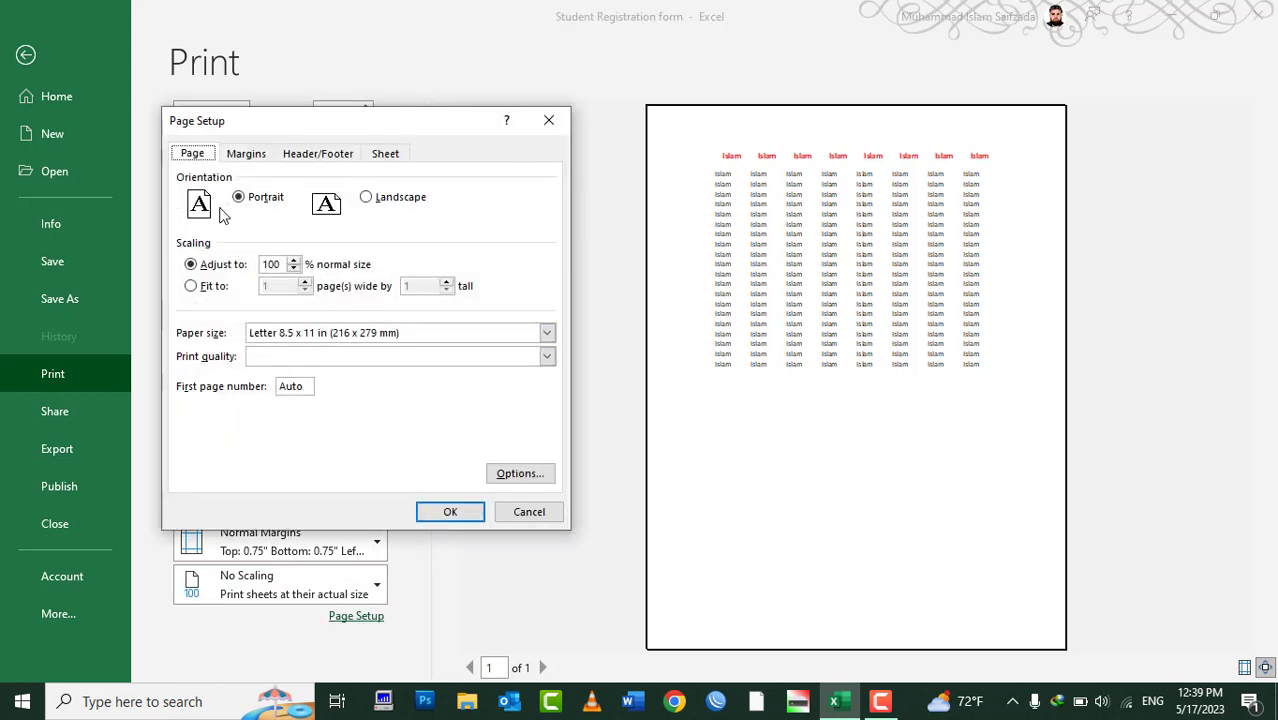
left_click(246, 156)
left_click(222, 431)
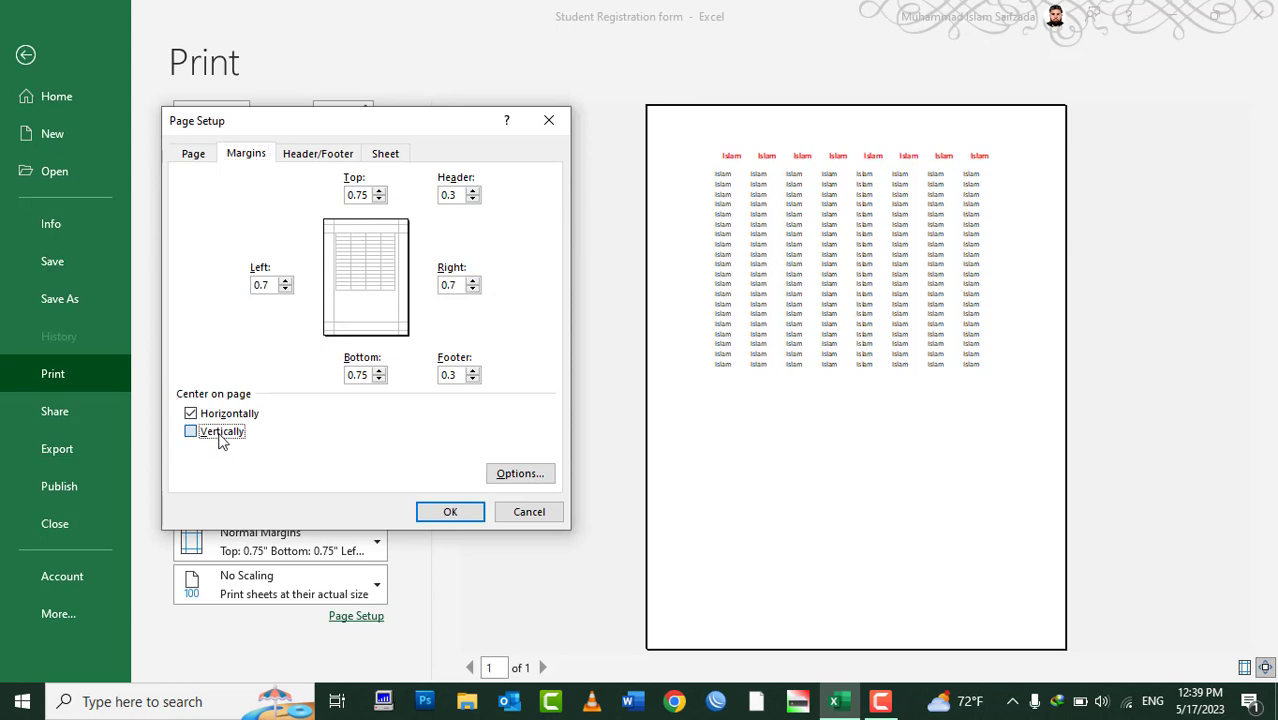
left_click(435, 511)
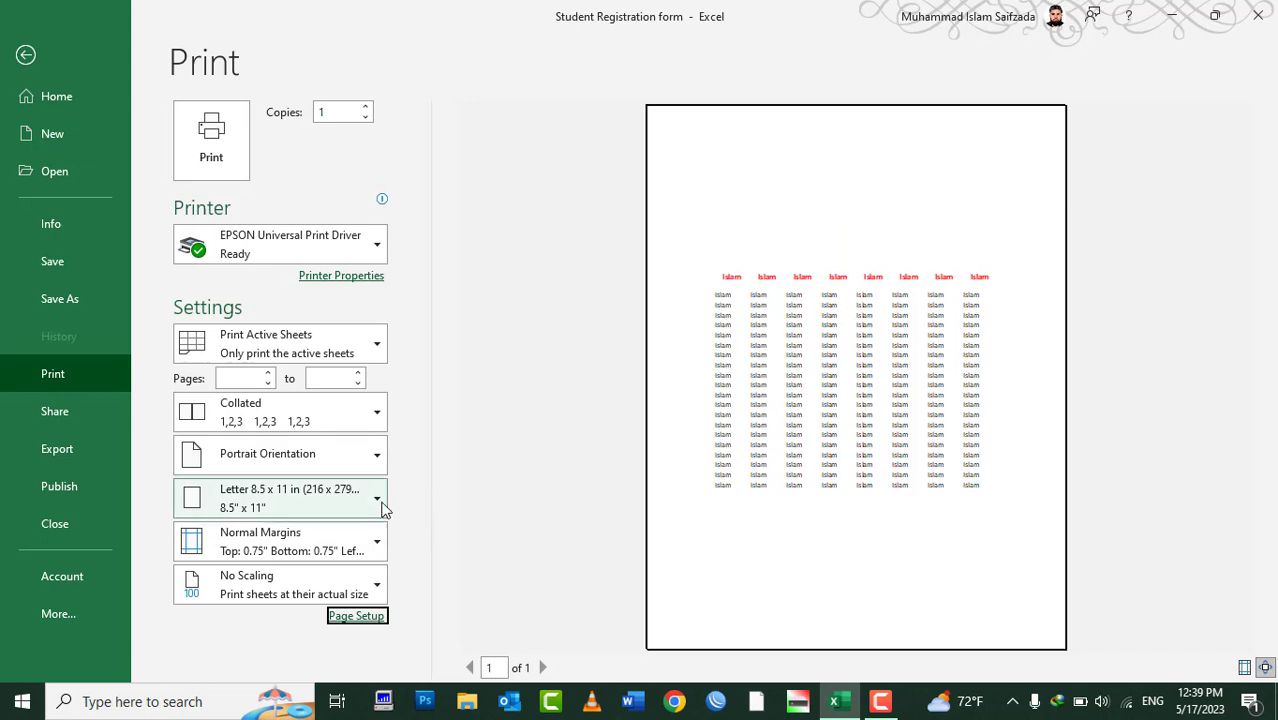
- Leave the print view and delete the Sheet2 worksheet
key("Escape")
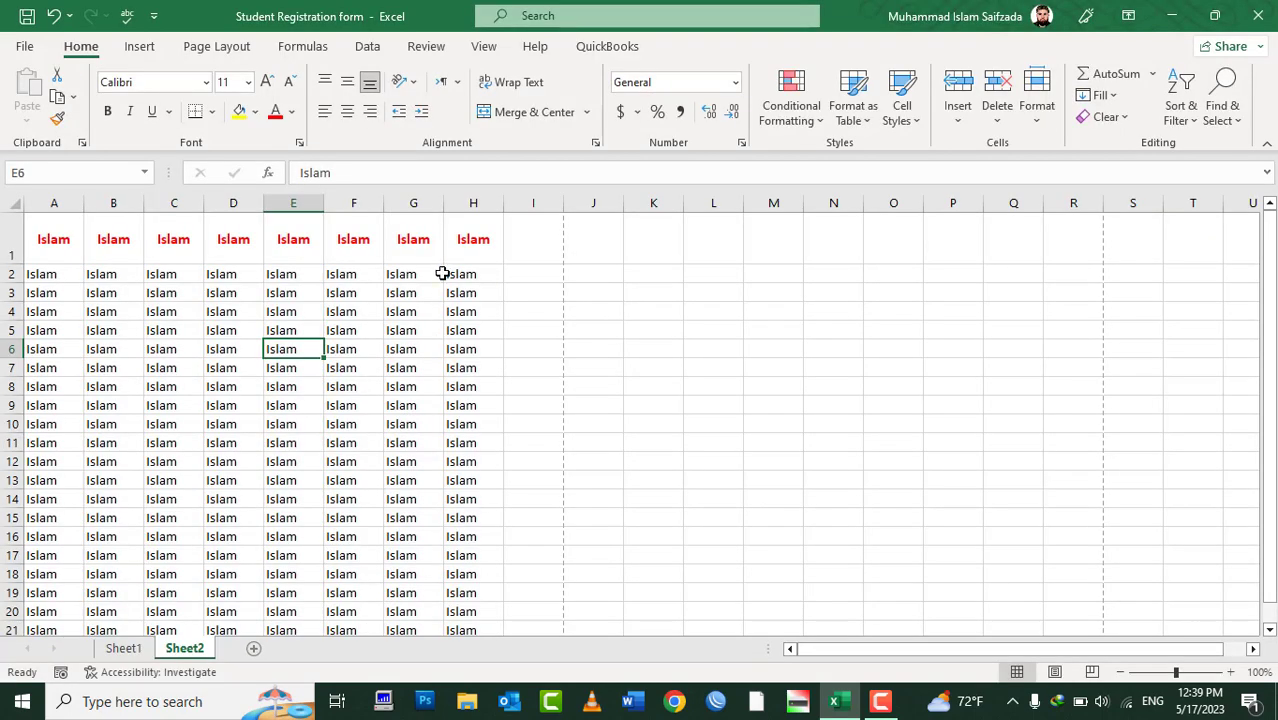
right_click(197, 648)
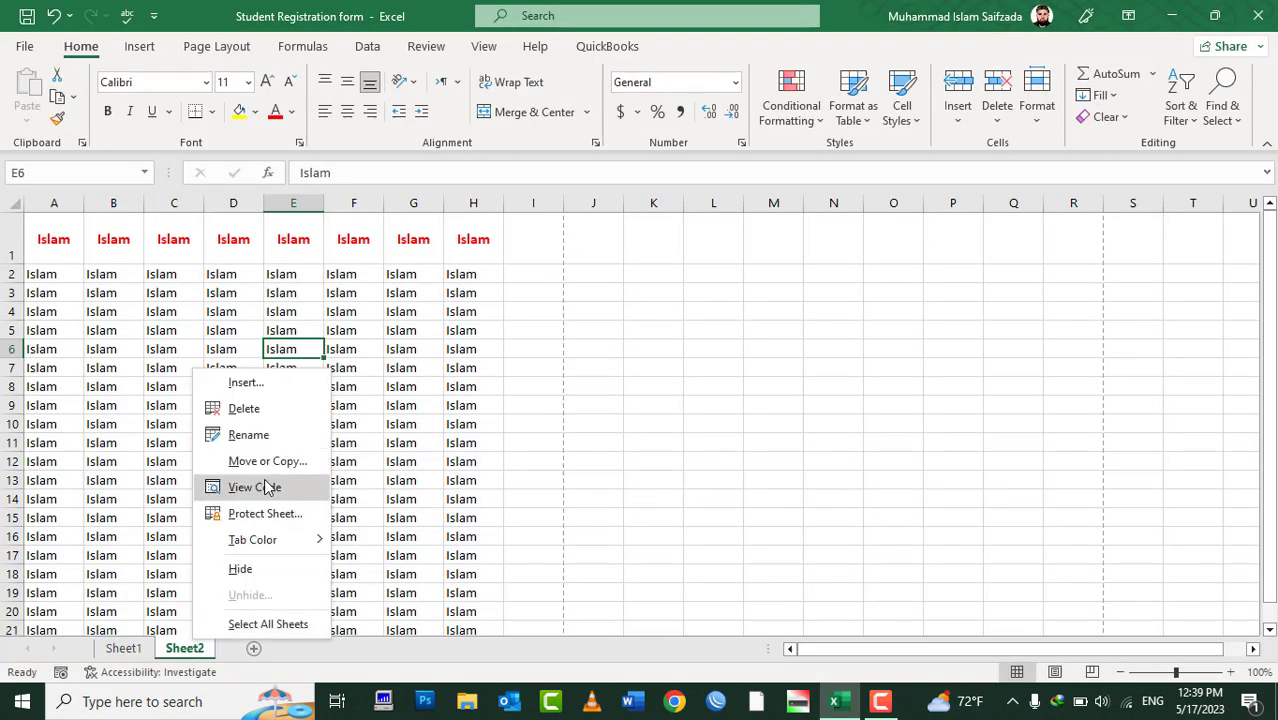
left_click(256, 410)
left_click(610, 404)
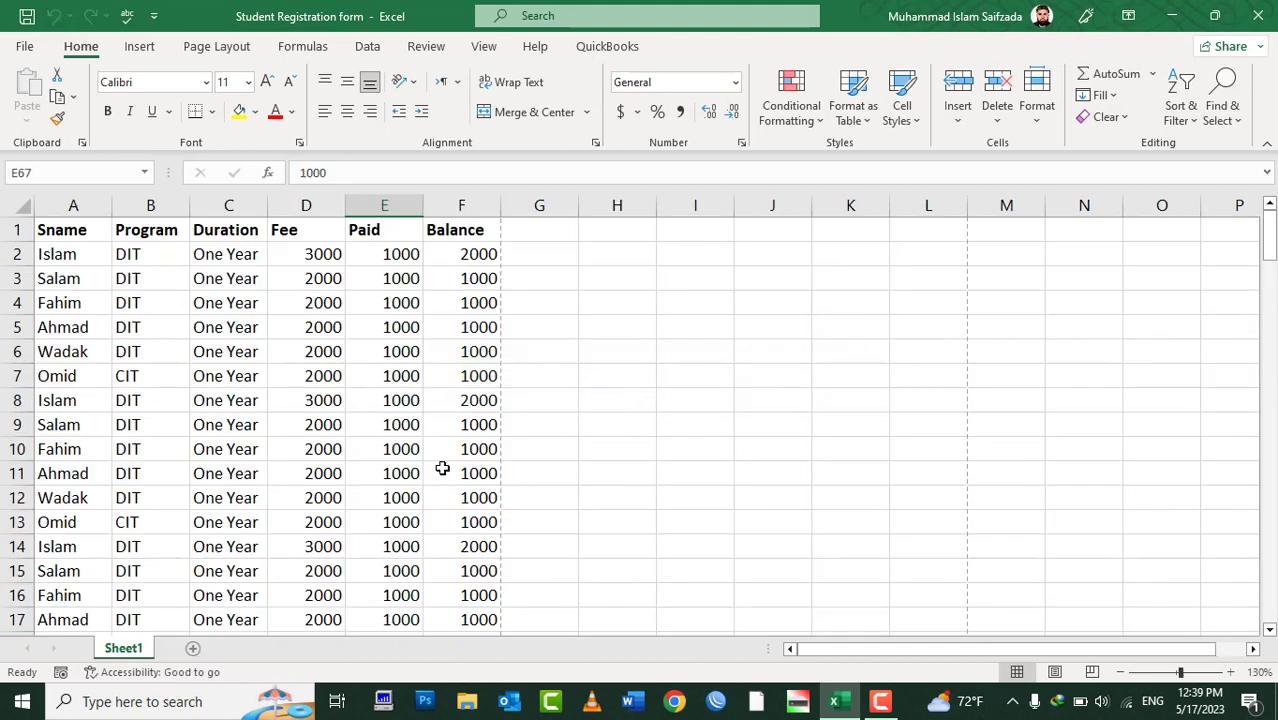
- Select cell A1 (Sname) on Sheet1 and show its print preview
left_click(117, 327)
left_click(63, 232)
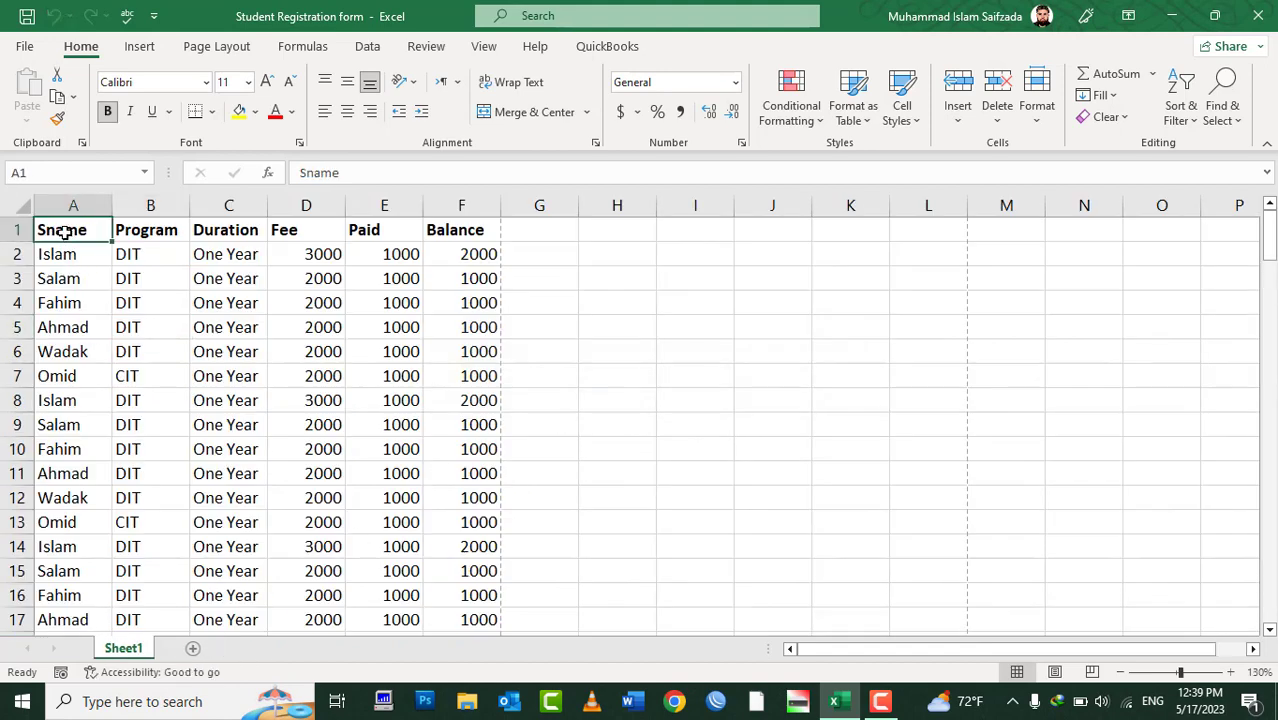
left_click(24, 46)
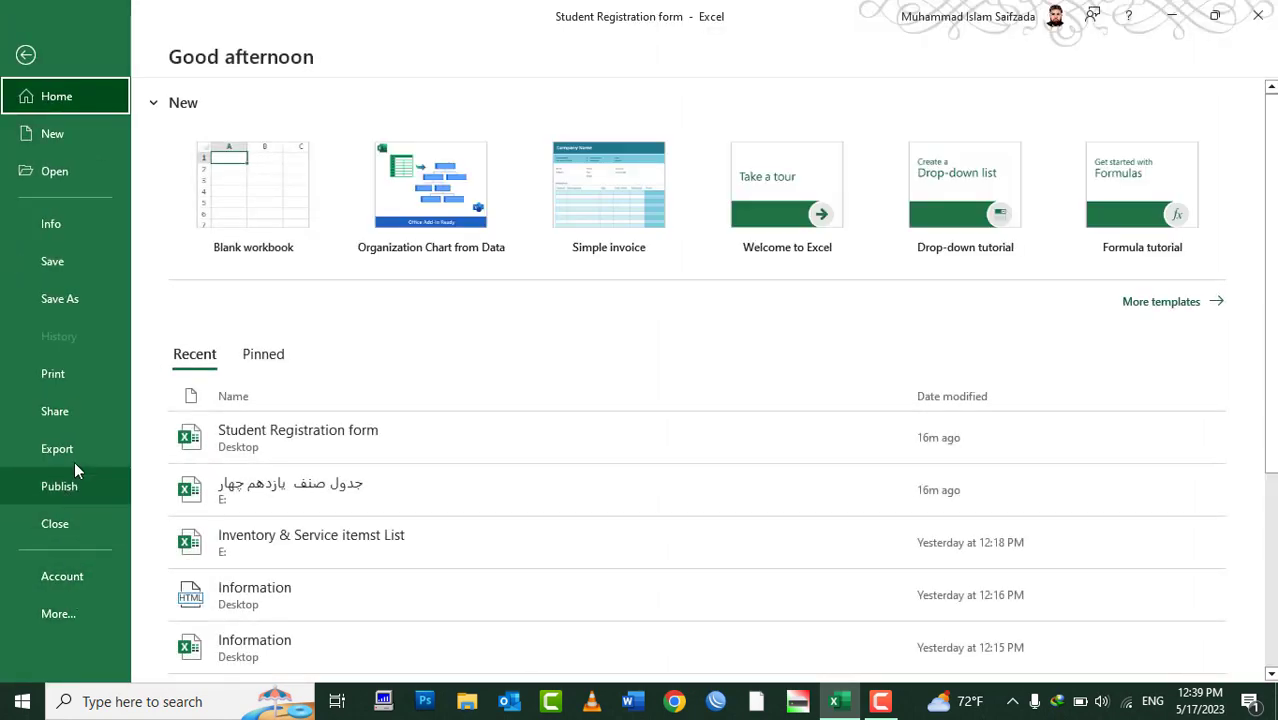
left_click(65, 376)
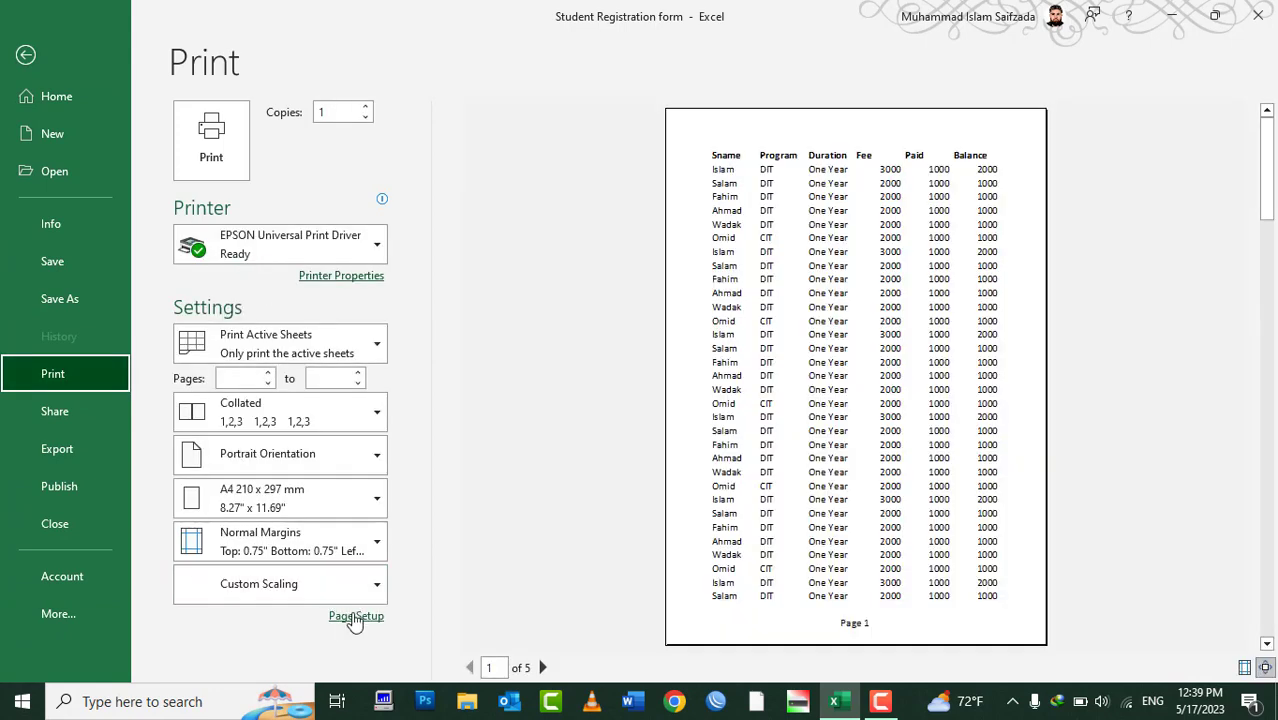
- Lower the top margin to 0.25 inch with both centering options still ticked
left_click(354, 614)
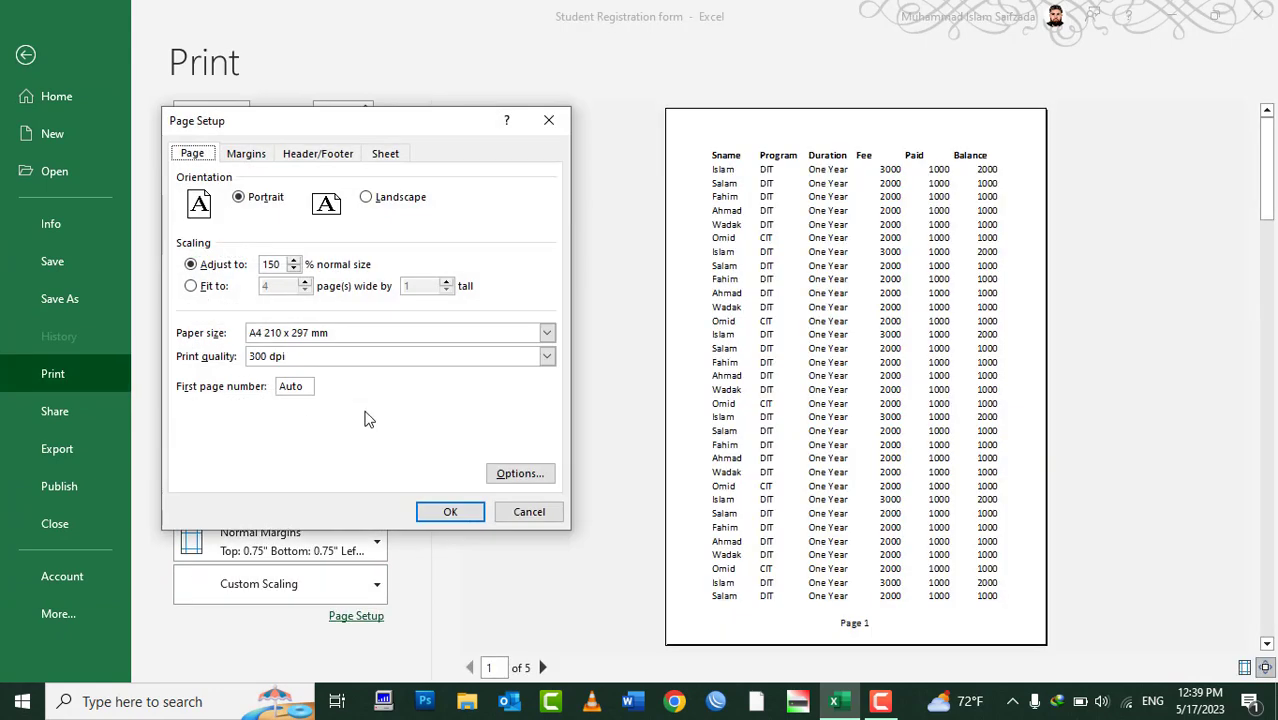
left_click(238, 158)
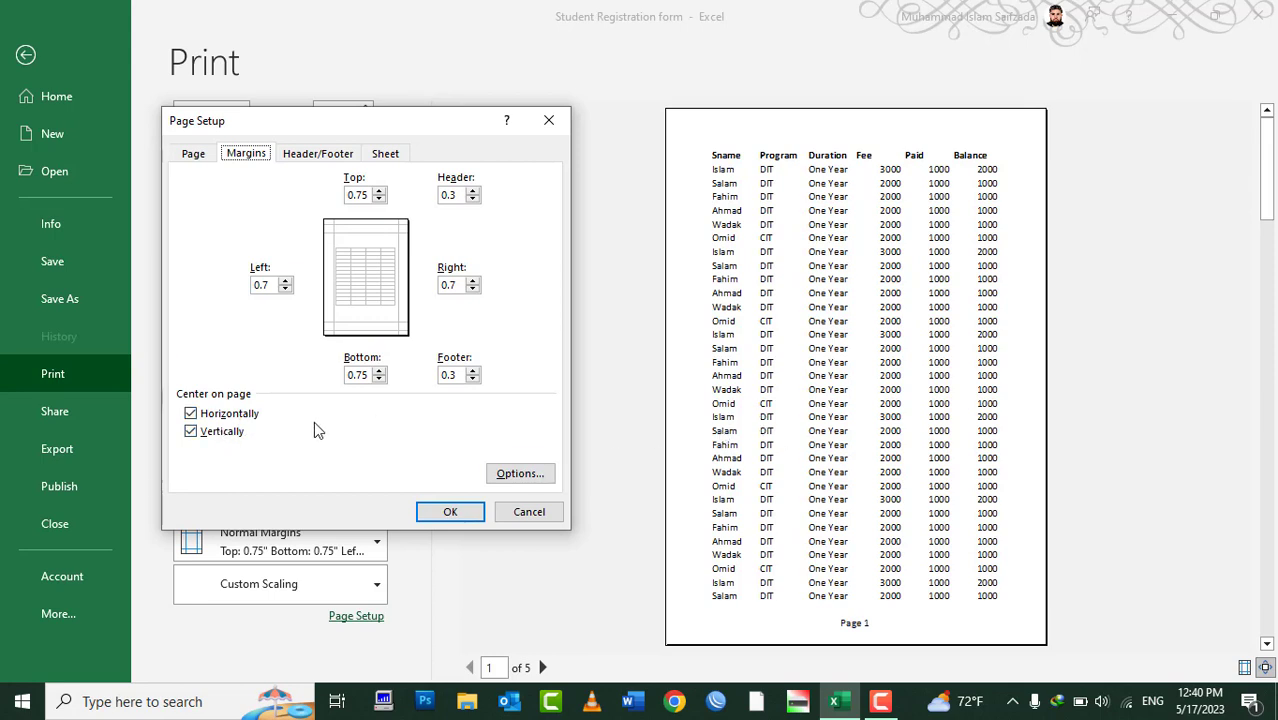
left_click(216, 436)
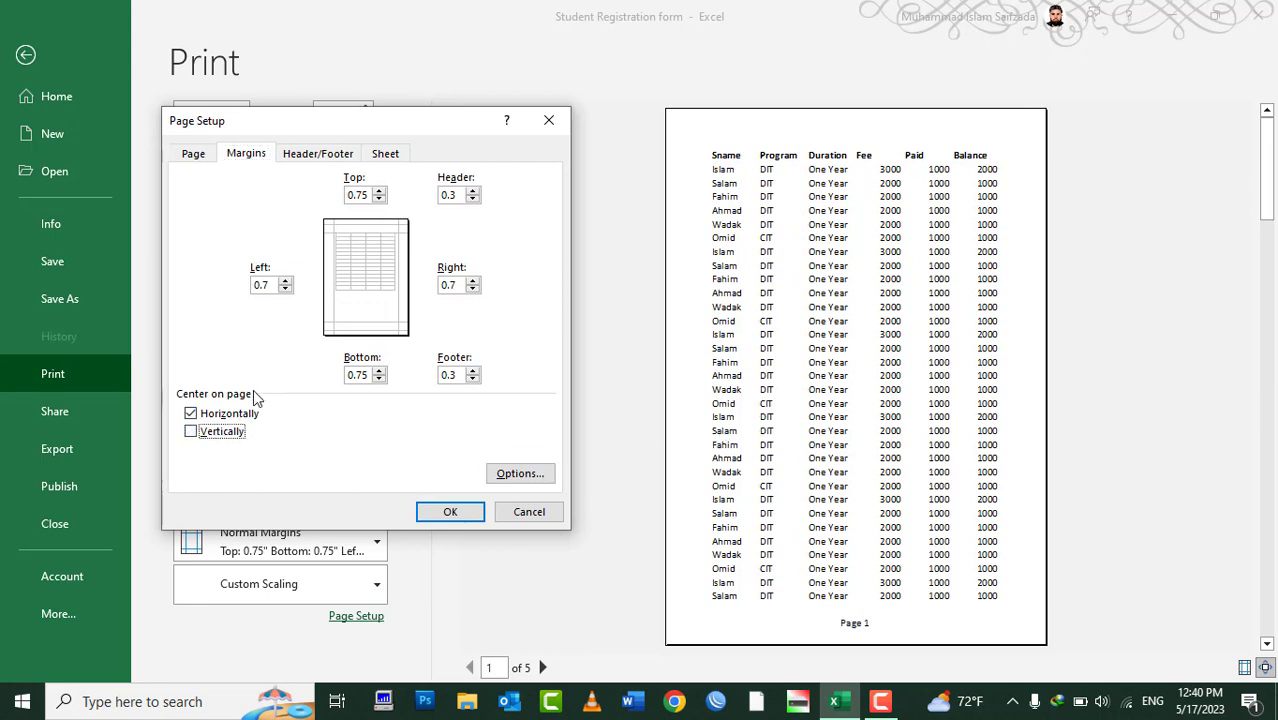
left_click(217, 436)
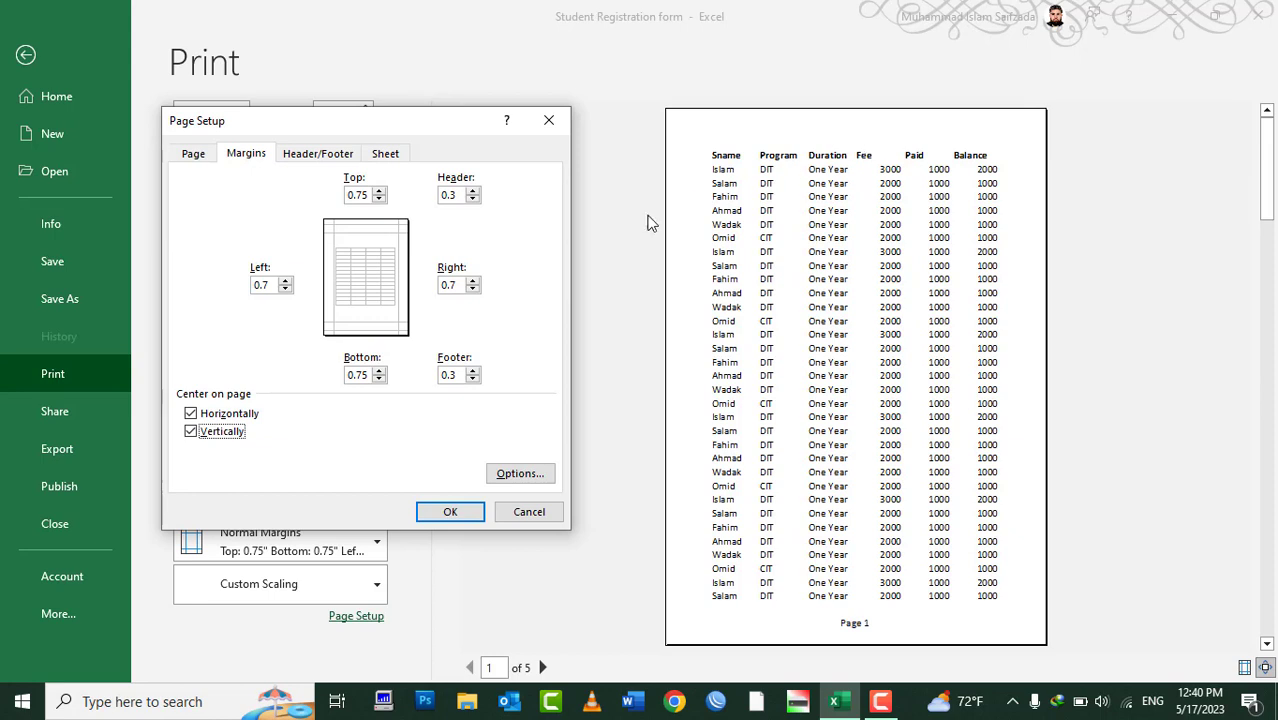
left_click(378, 199)
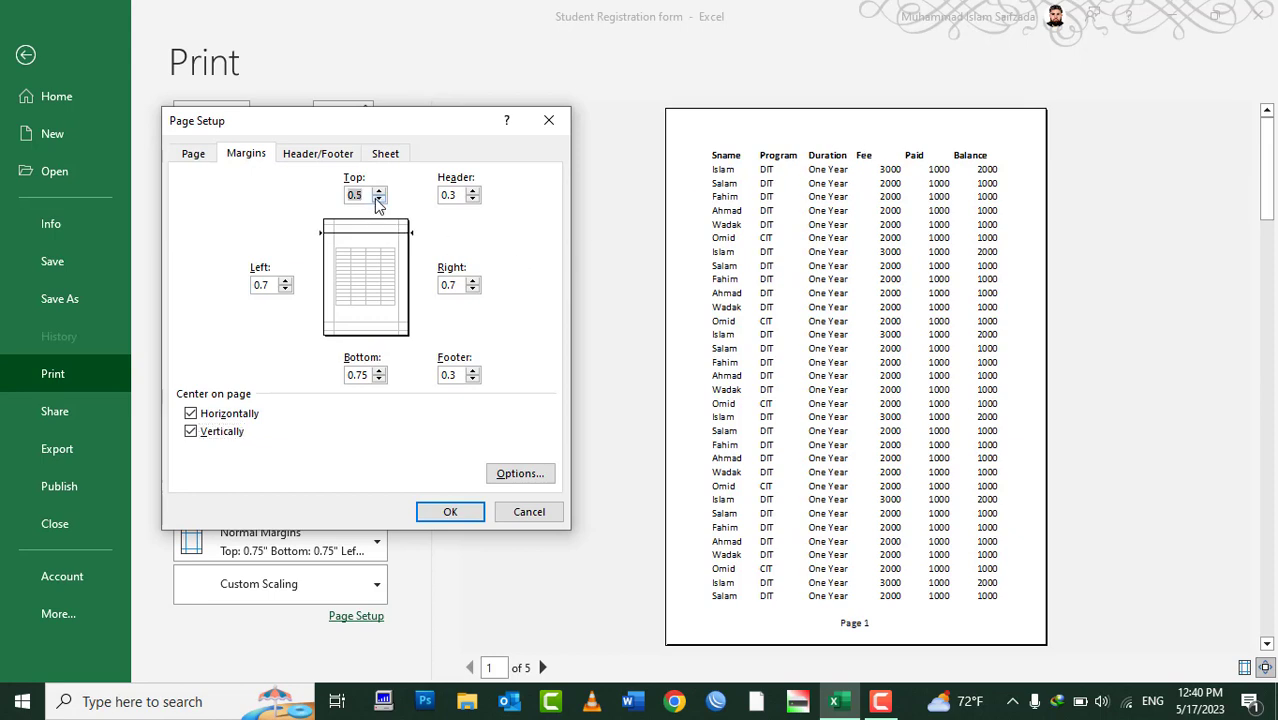
left_click(451, 514)
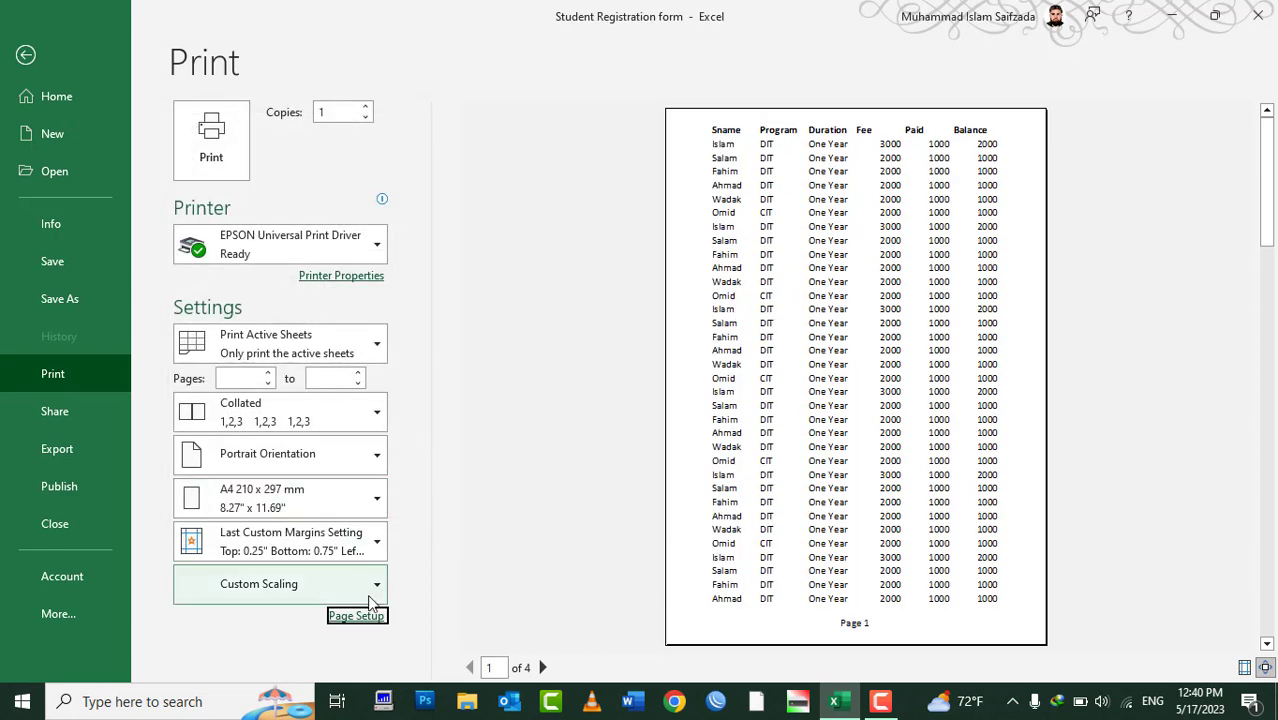
- Lower the bottom margin to 0.5 inch, then try 0.25 inch
key("Return")
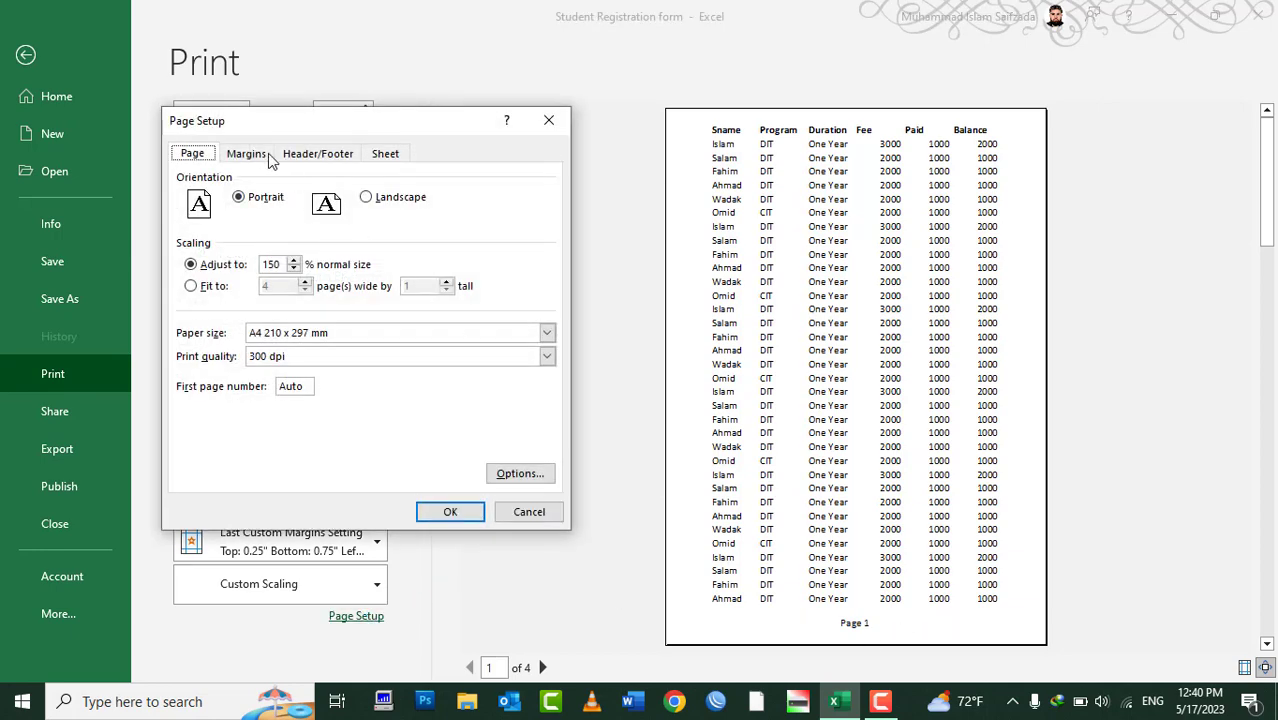
left_click(250, 155)
left_click(379, 379)
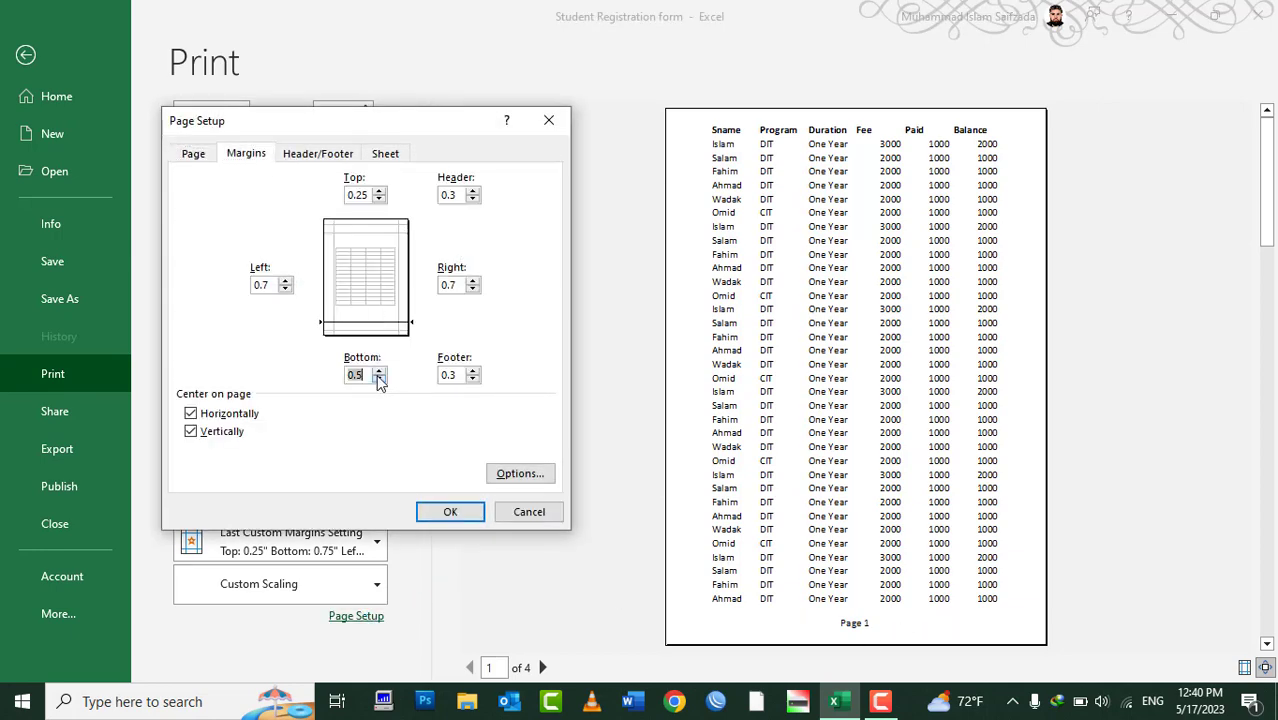
left_click(450, 513)
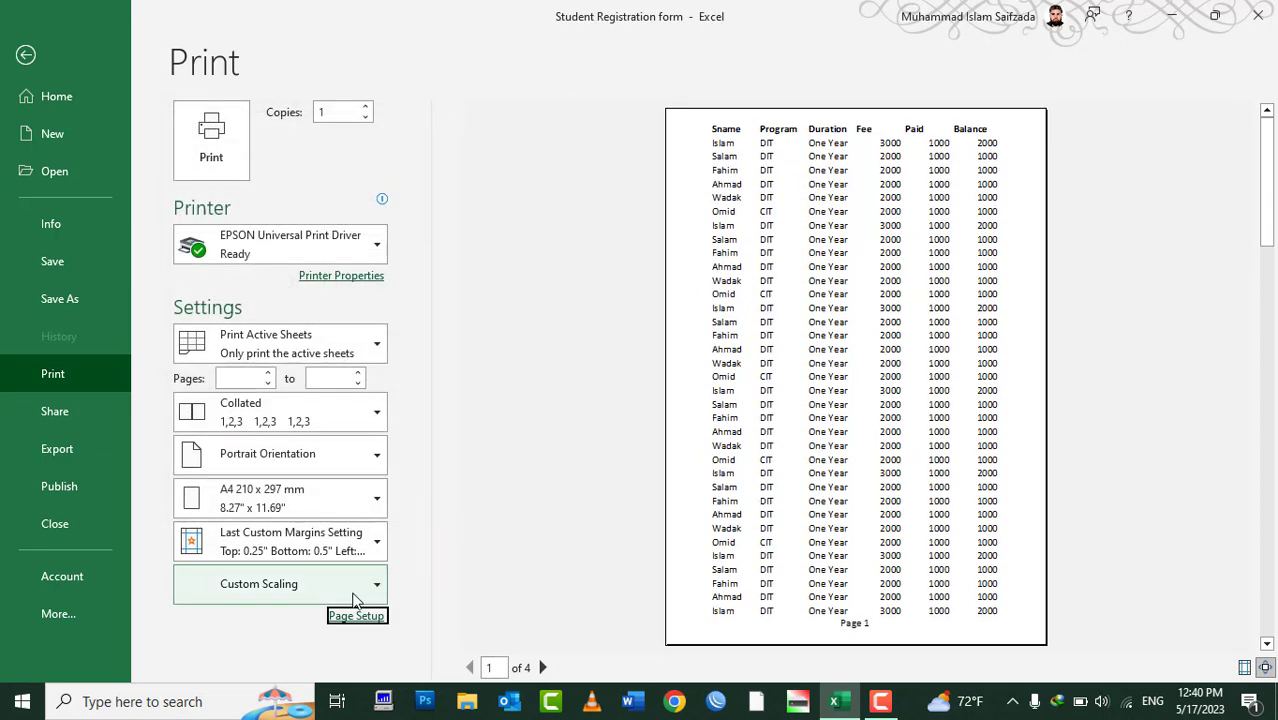
left_click(356, 615)
left_click(252, 155)
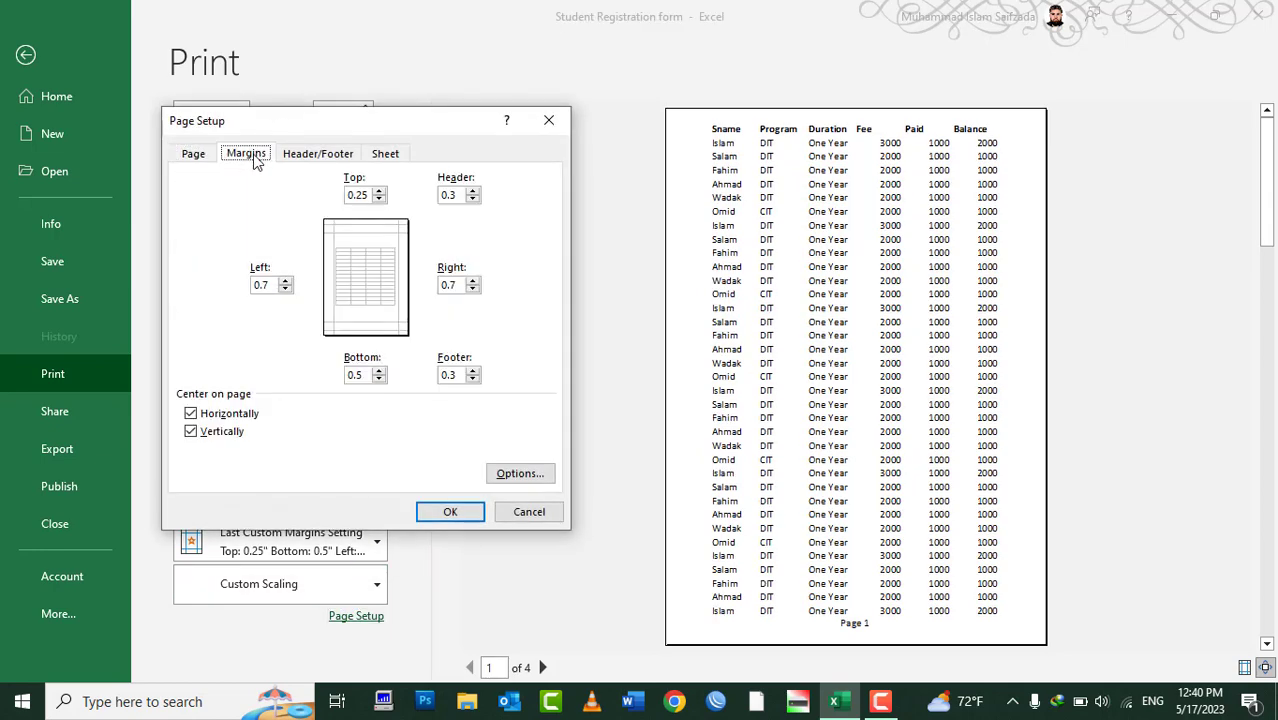
left_click(378, 379)
left_click(456, 500)
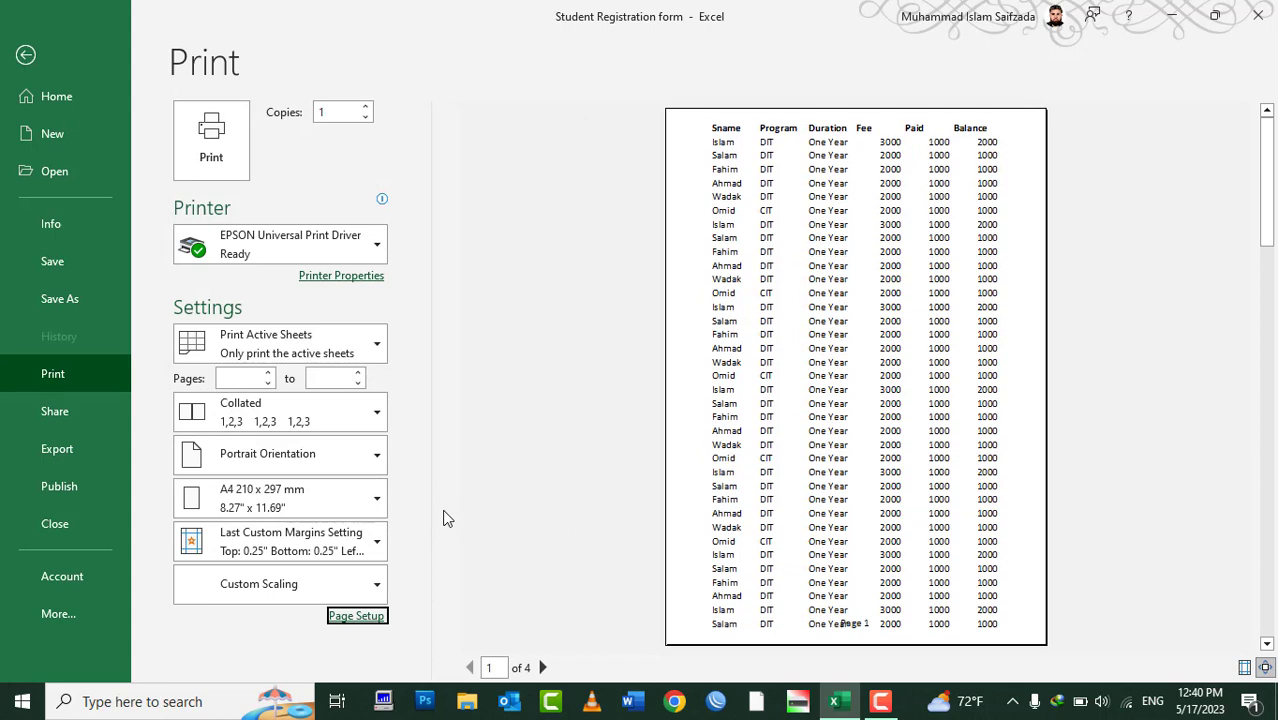
- Enter 0.5 as the bottom margin and apply it
left_click(362, 616)
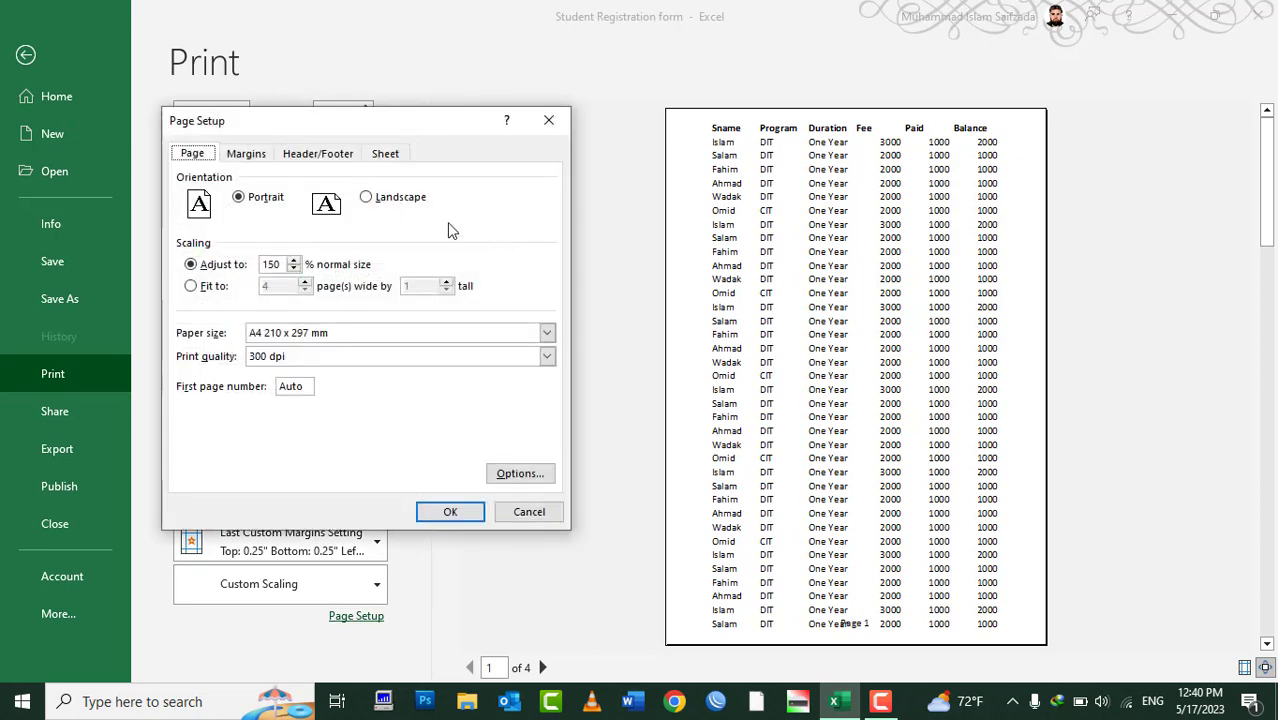
left_click(246, 153)
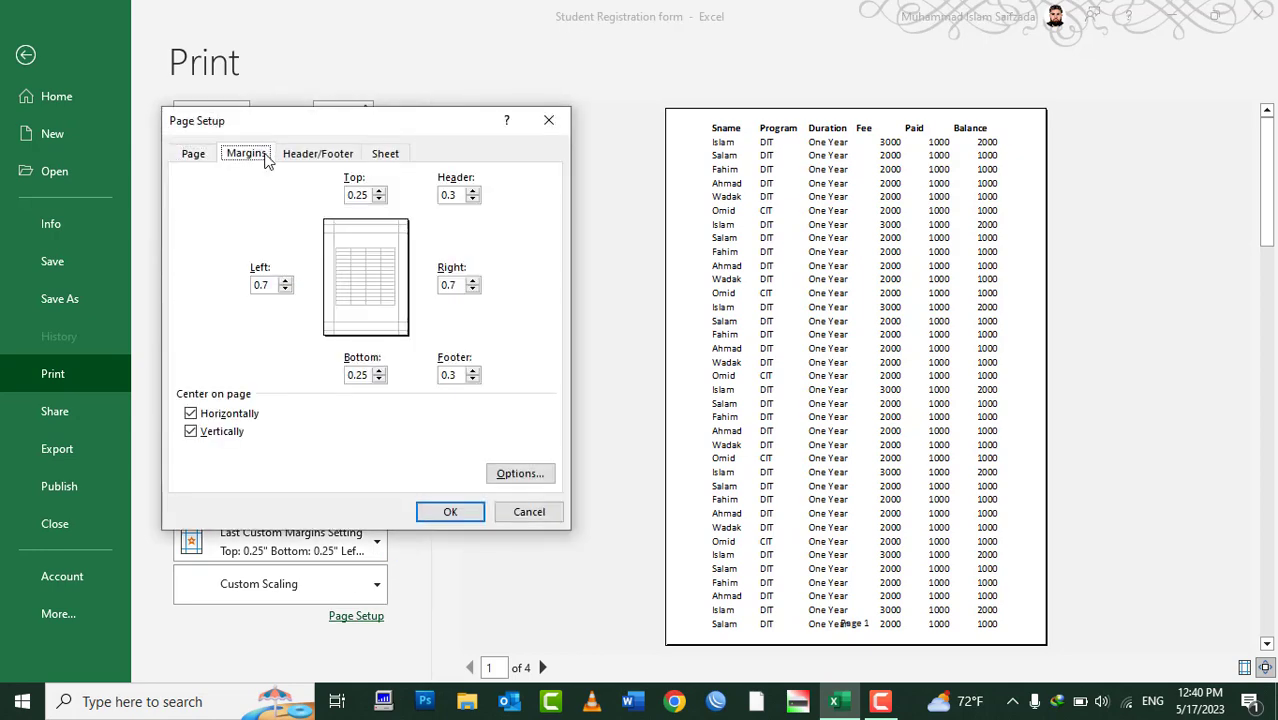
left_click(380, 374)
type("0.5")
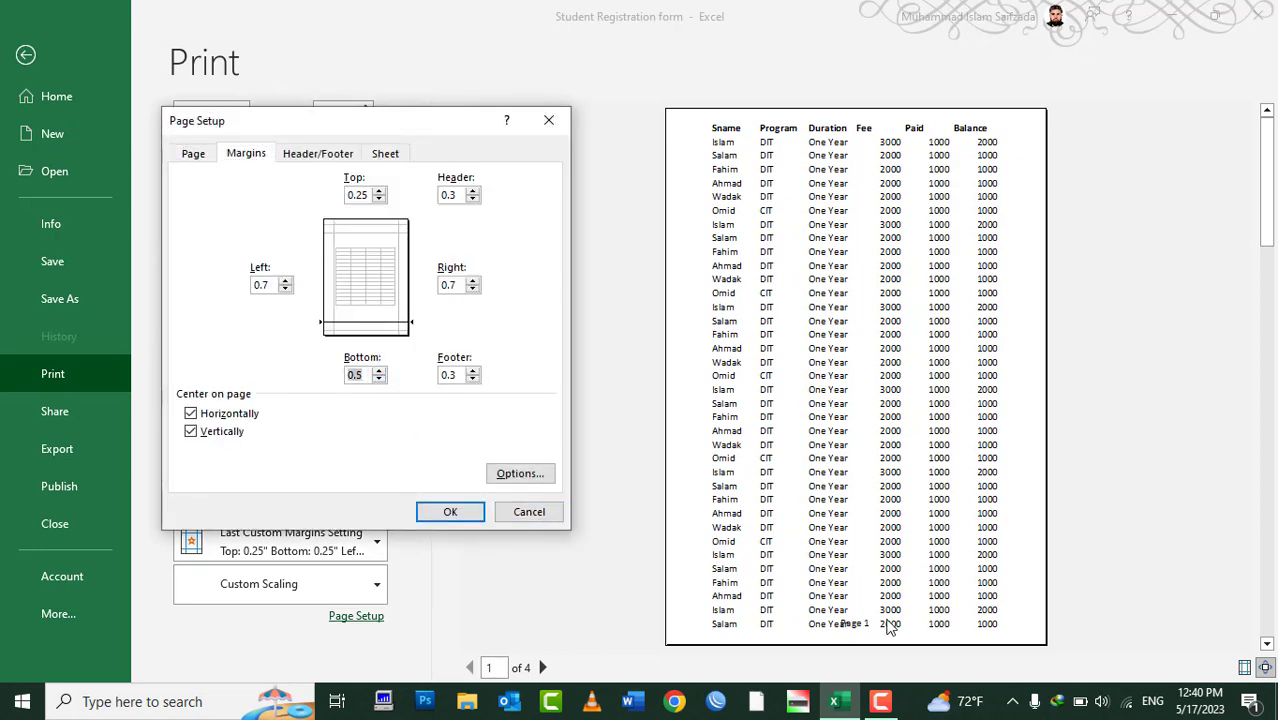
left_click(469, 513)
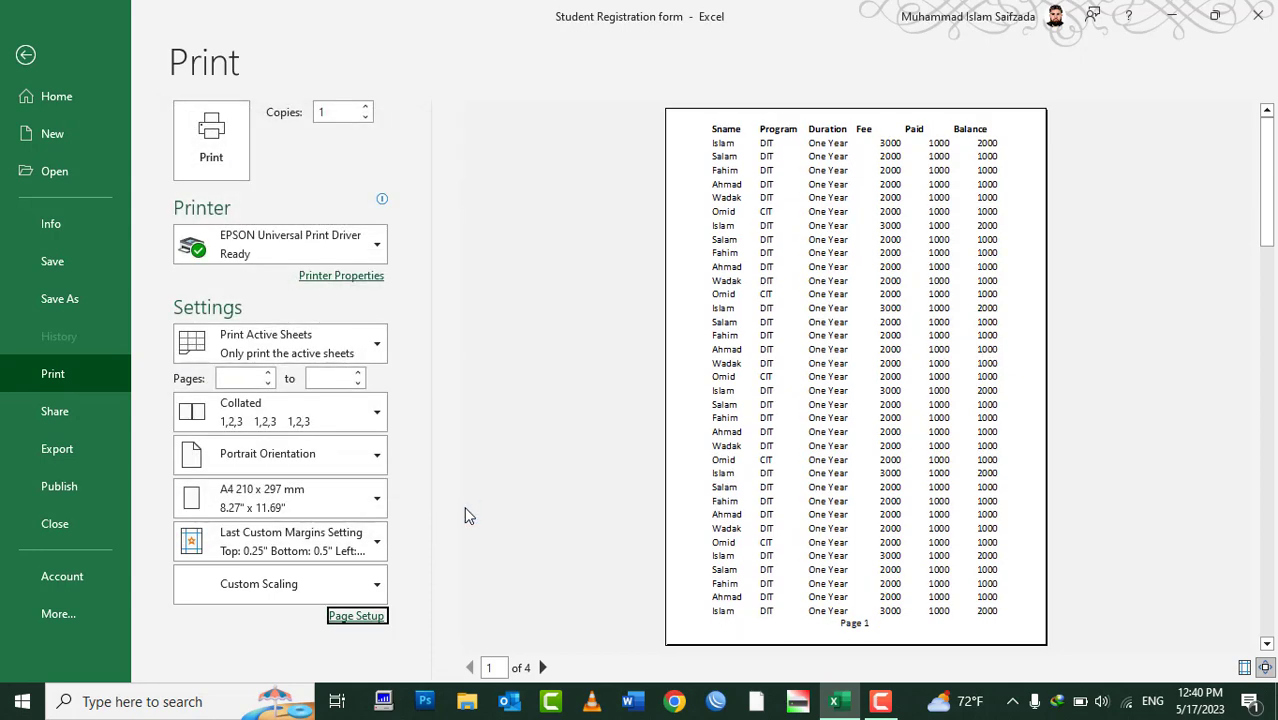
- Reduce both the left and right margins to 0.2 inch
left_click(358, 616)
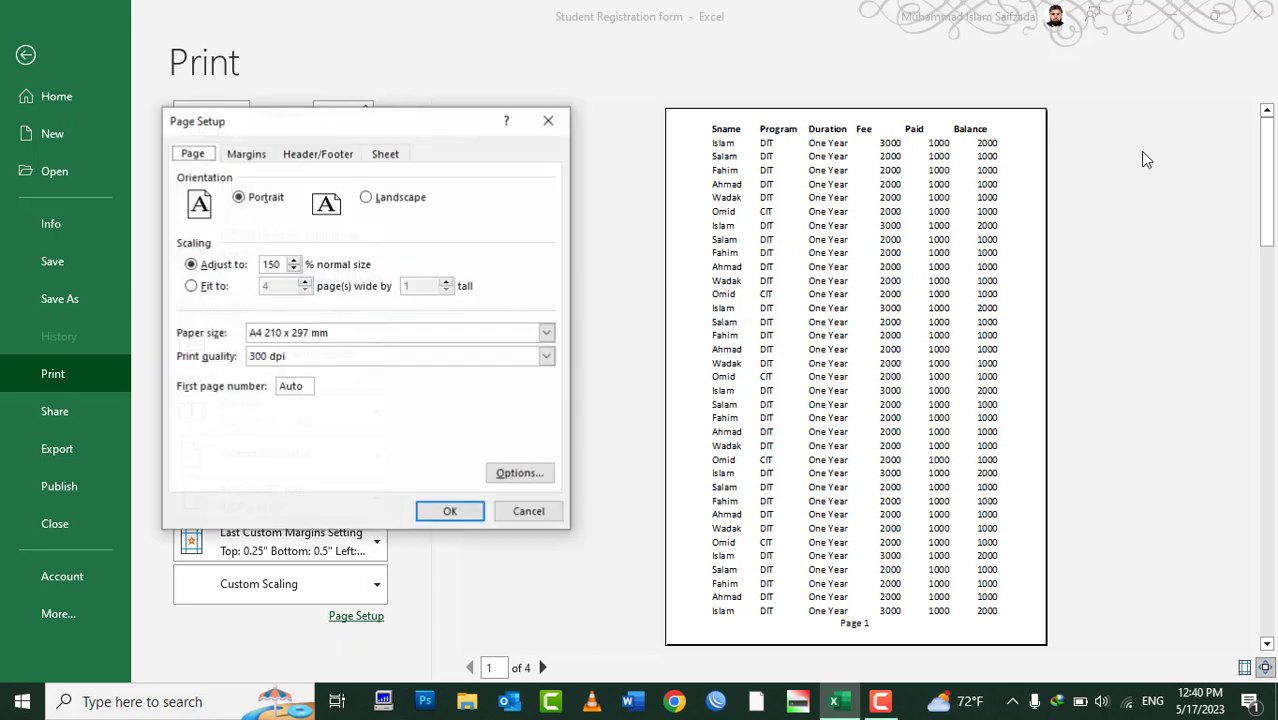
left_click(248, 154)
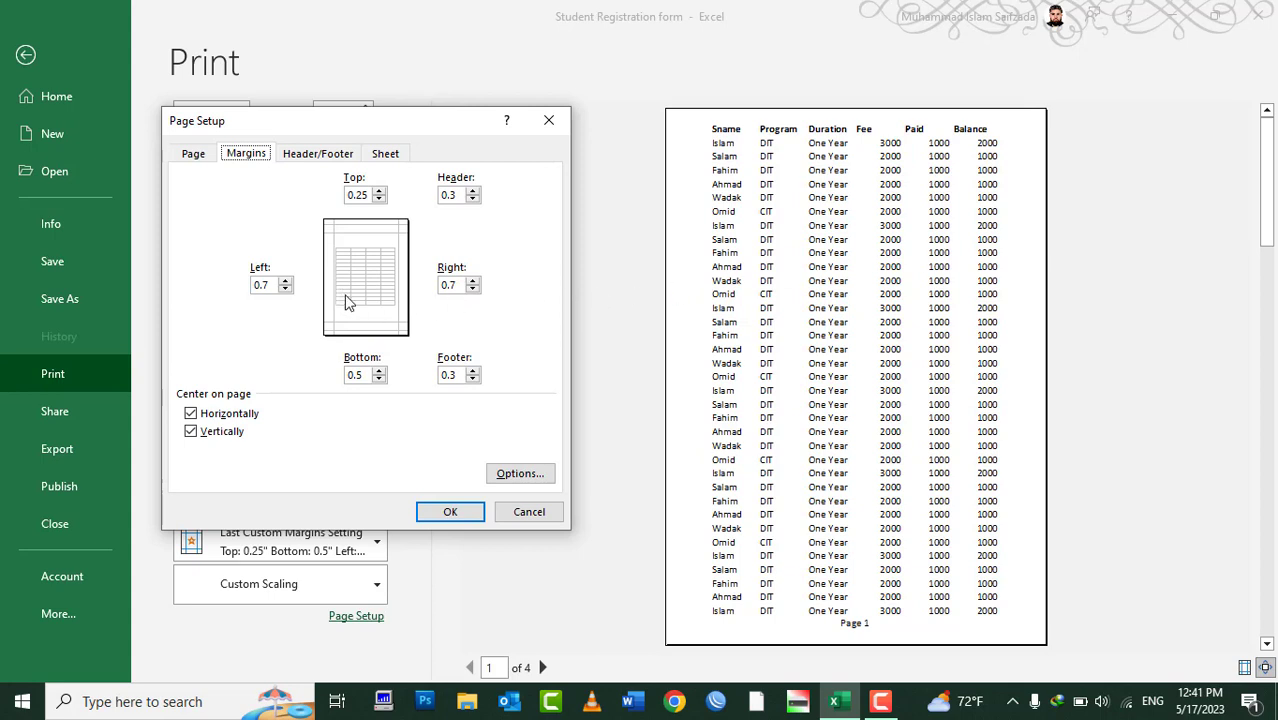
left_click(473, 290)
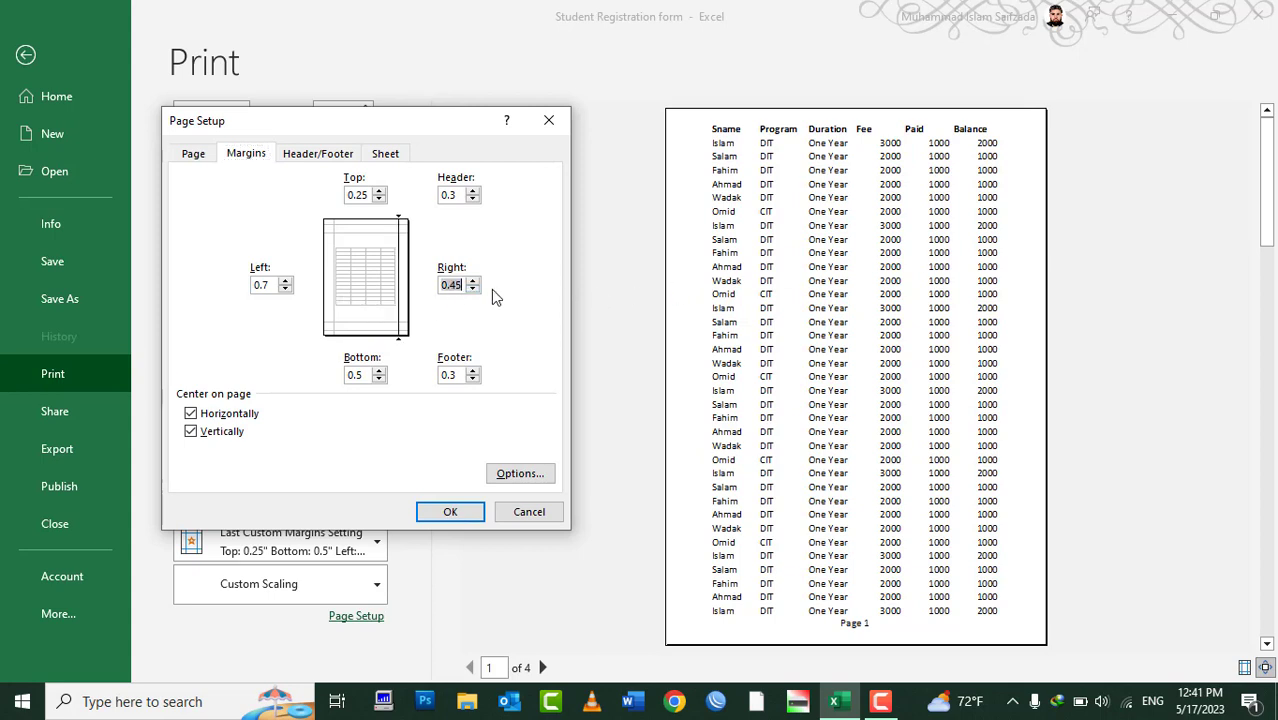
left_click(473, 290)
left_click(285, 289)
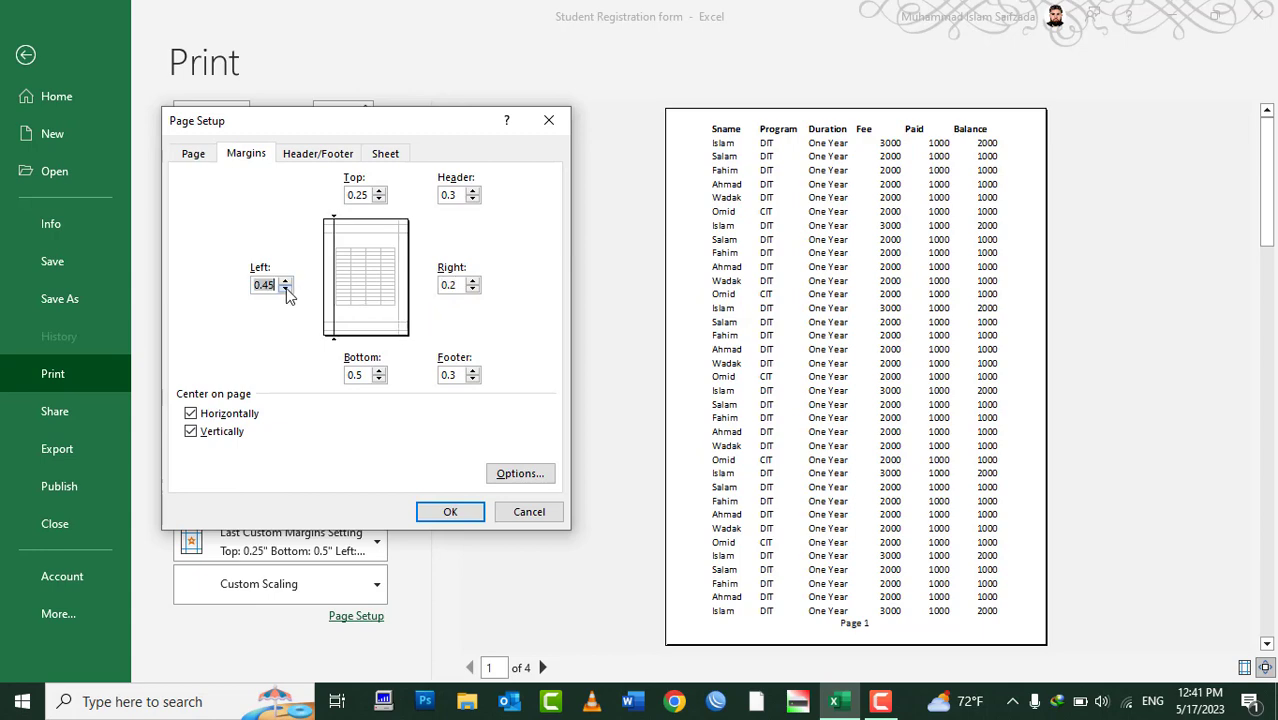
left_click(285, 289)
left_click(464, 516)
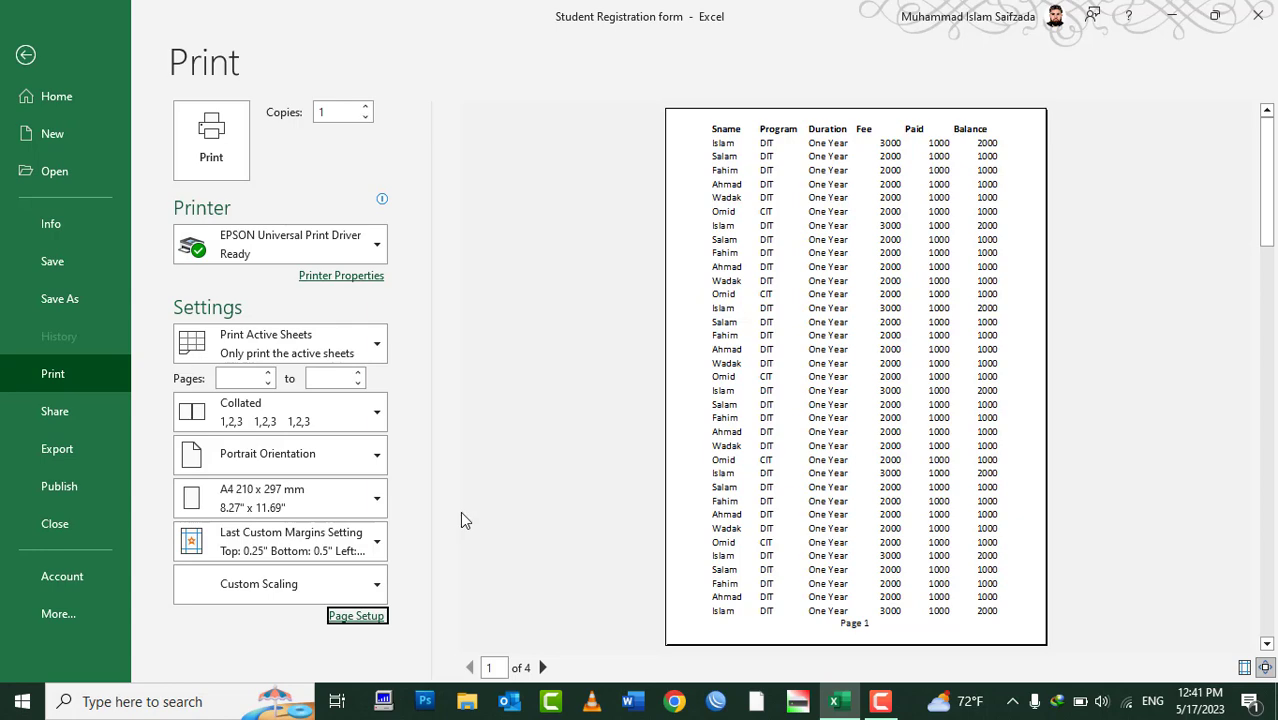
- Raise the left margin to 1 and set the right margin to 1 inch
left_click(356, 616)
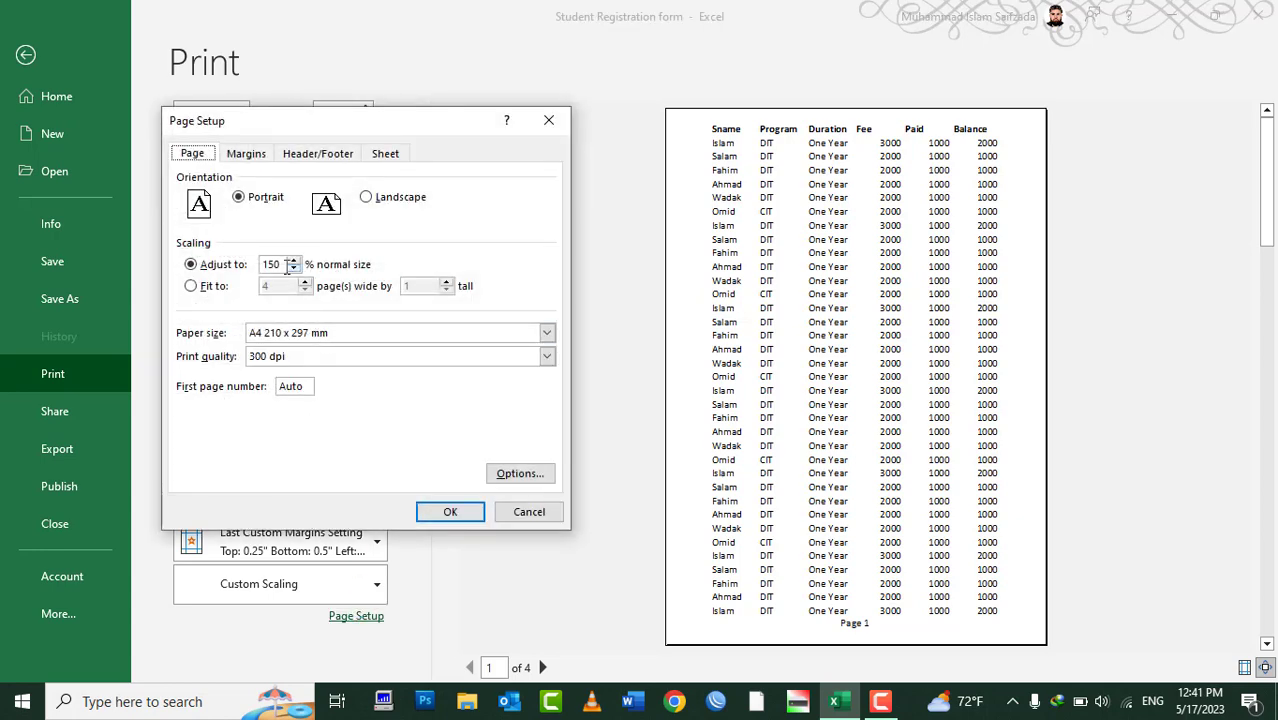
left_click(248, 153)
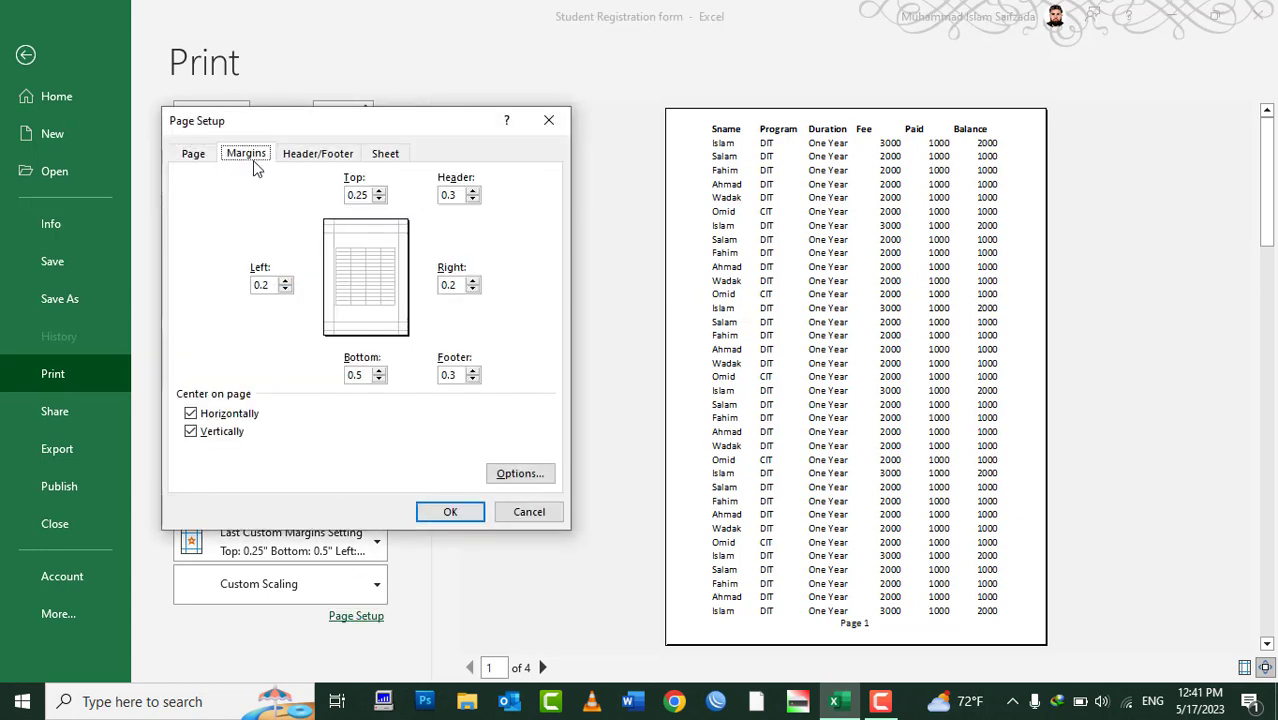
left_click(285, 281)
left_click(285, 281)
left_click(285, 281)
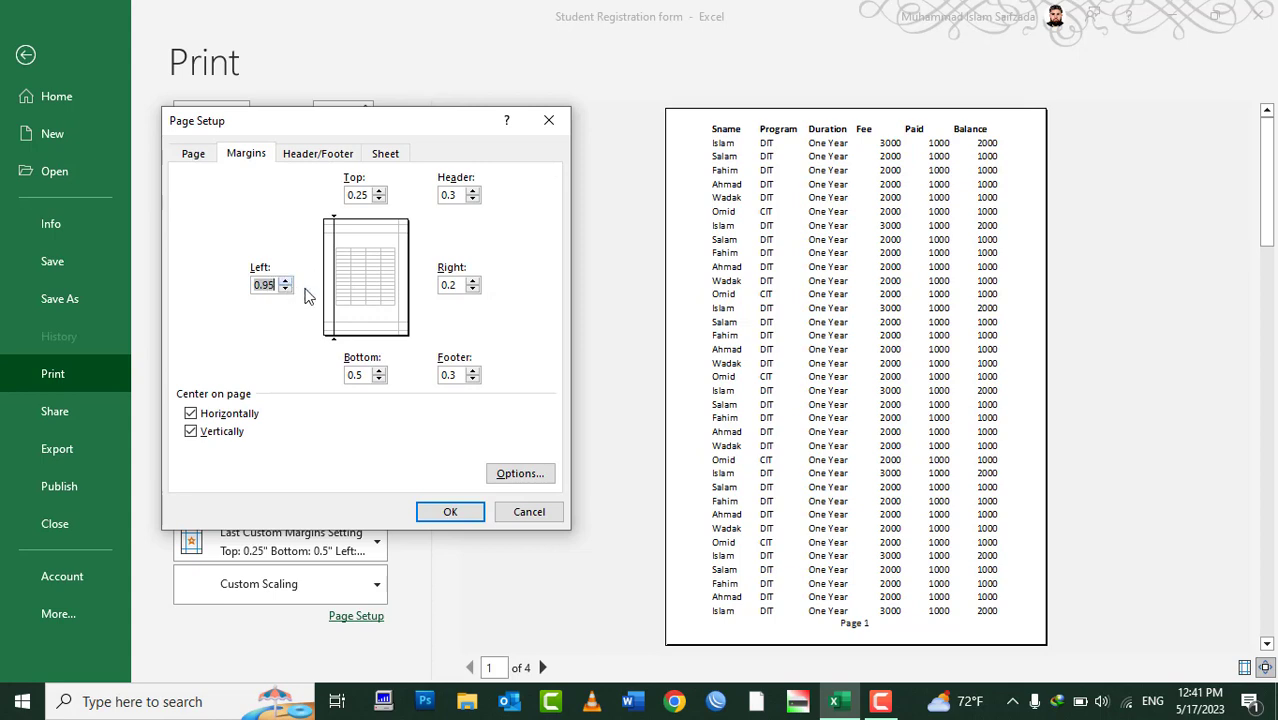
left_click(285, 281)
type("11")
key("BackSpace")
left_click(452, 285)
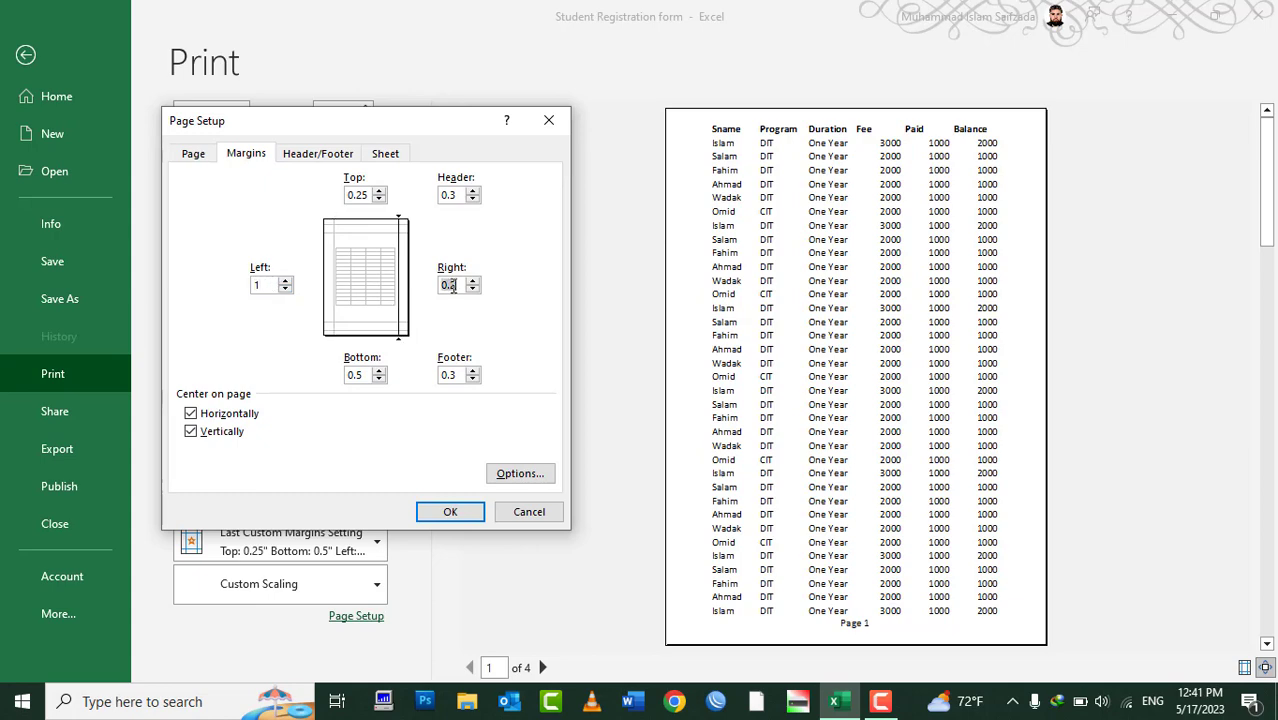
type("1")
left_click(442, 511)
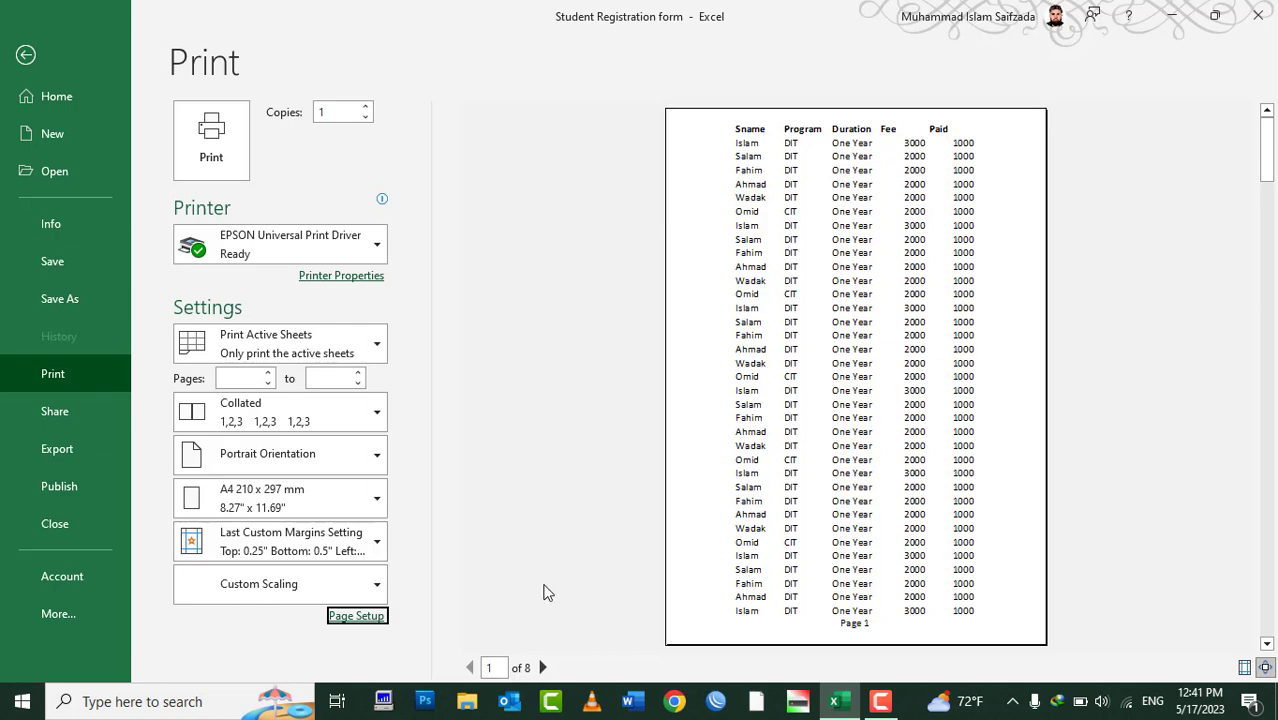
- Reduce the left and right margins to 0.5 inch
left_click(340, 616)
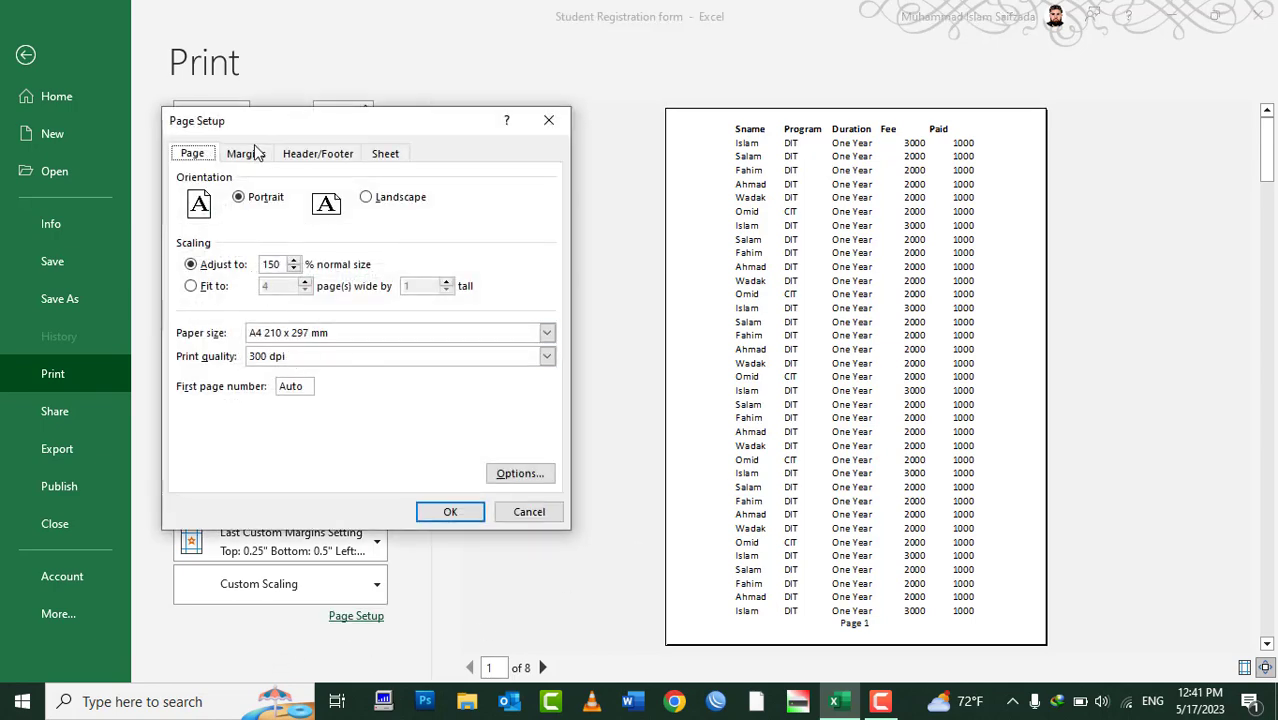
left_click(252, 156)
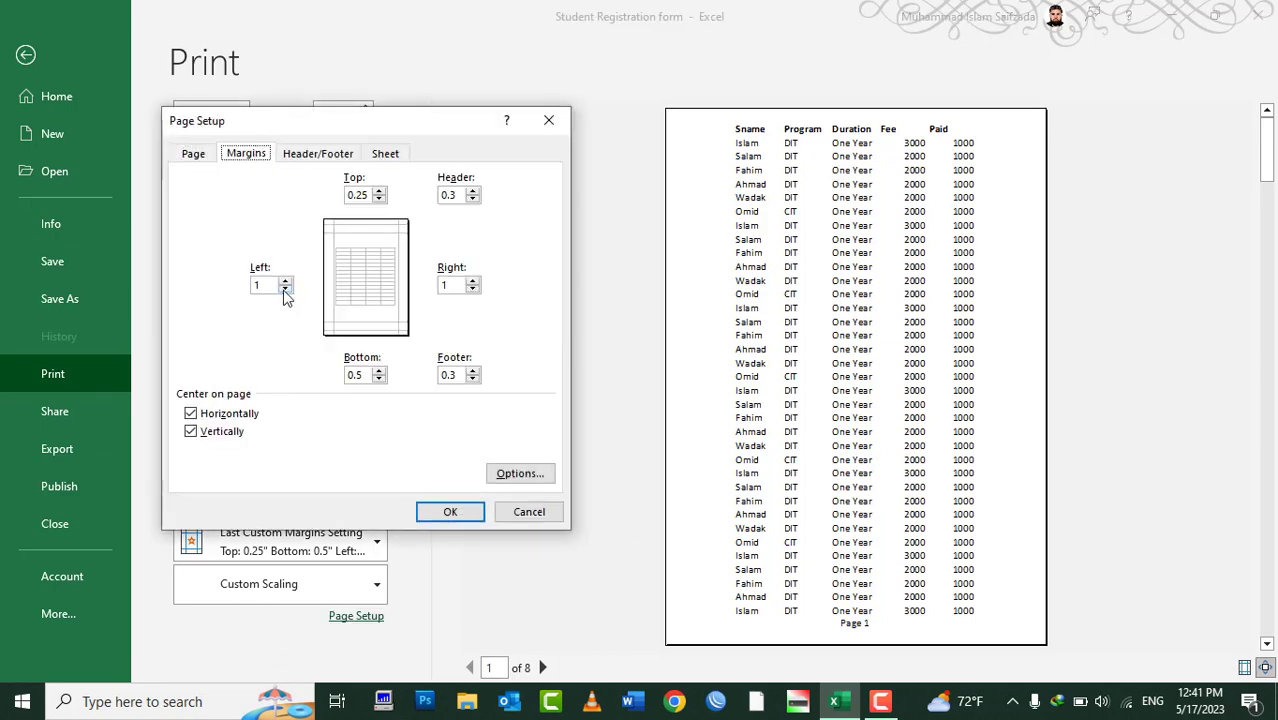
left_click(285, 289)
type("0.5")
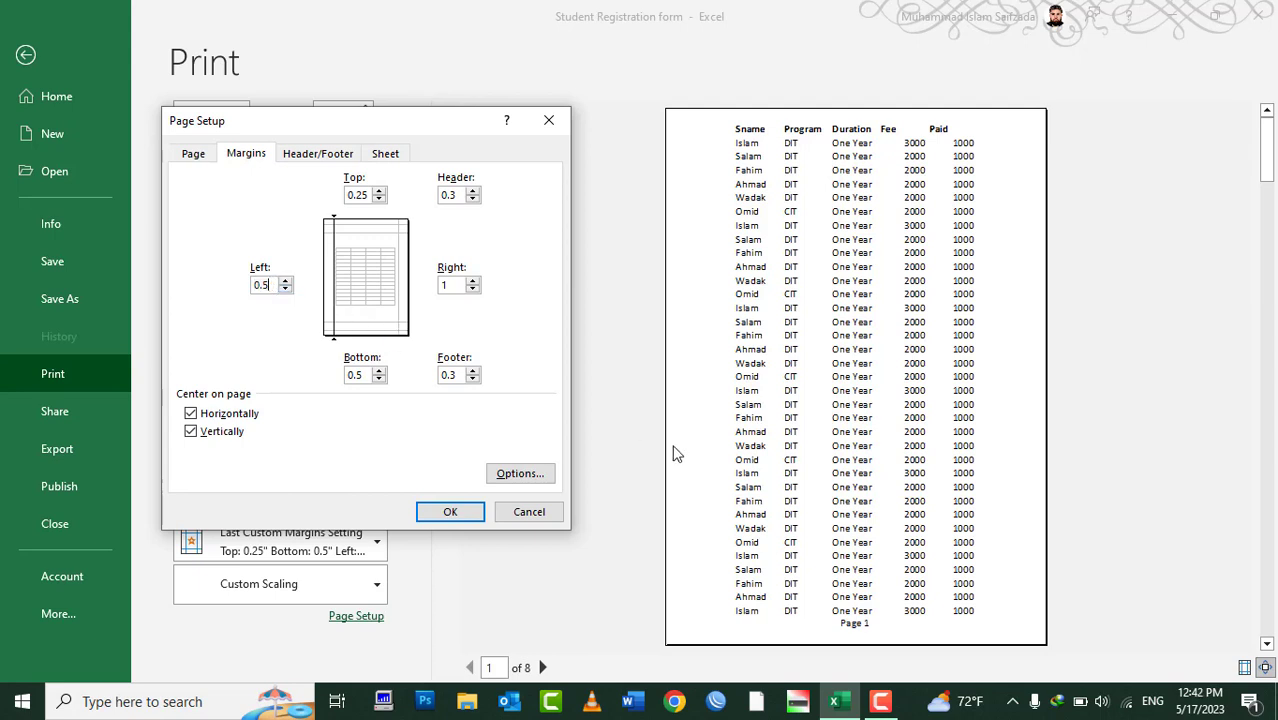
left_click(475, 290)
left_click(475, 290)
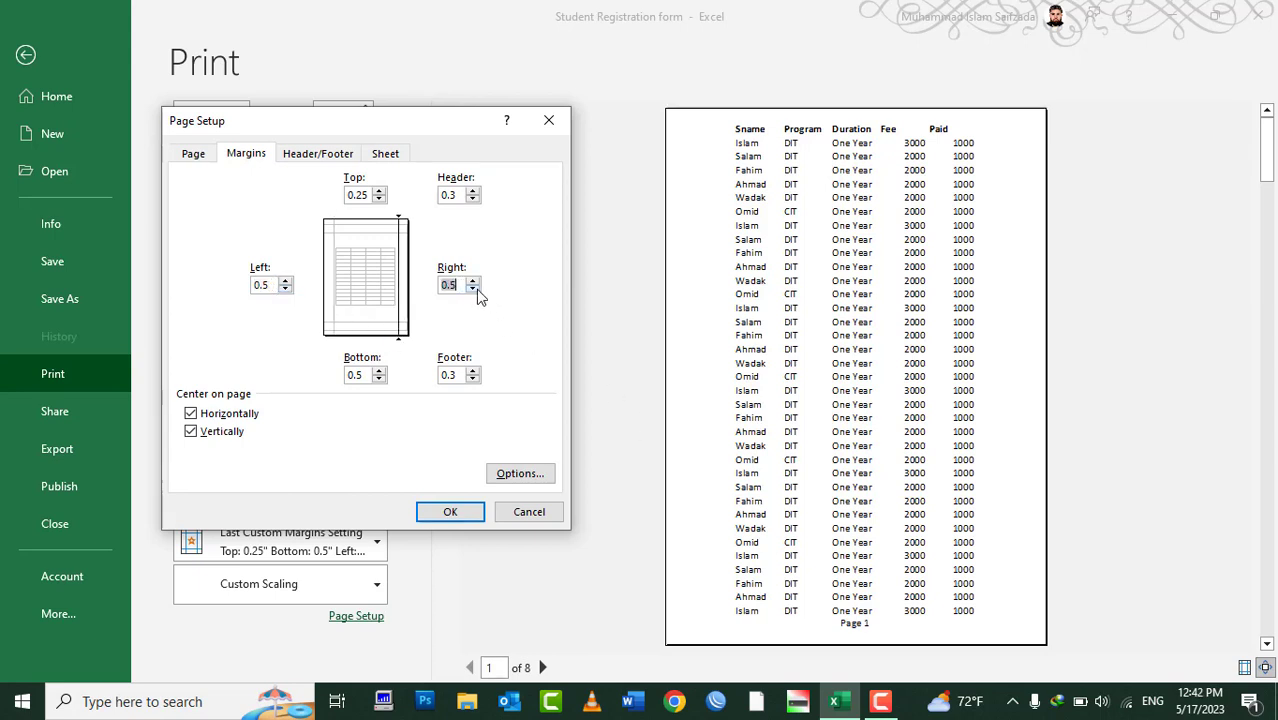
left_click(474, 516)
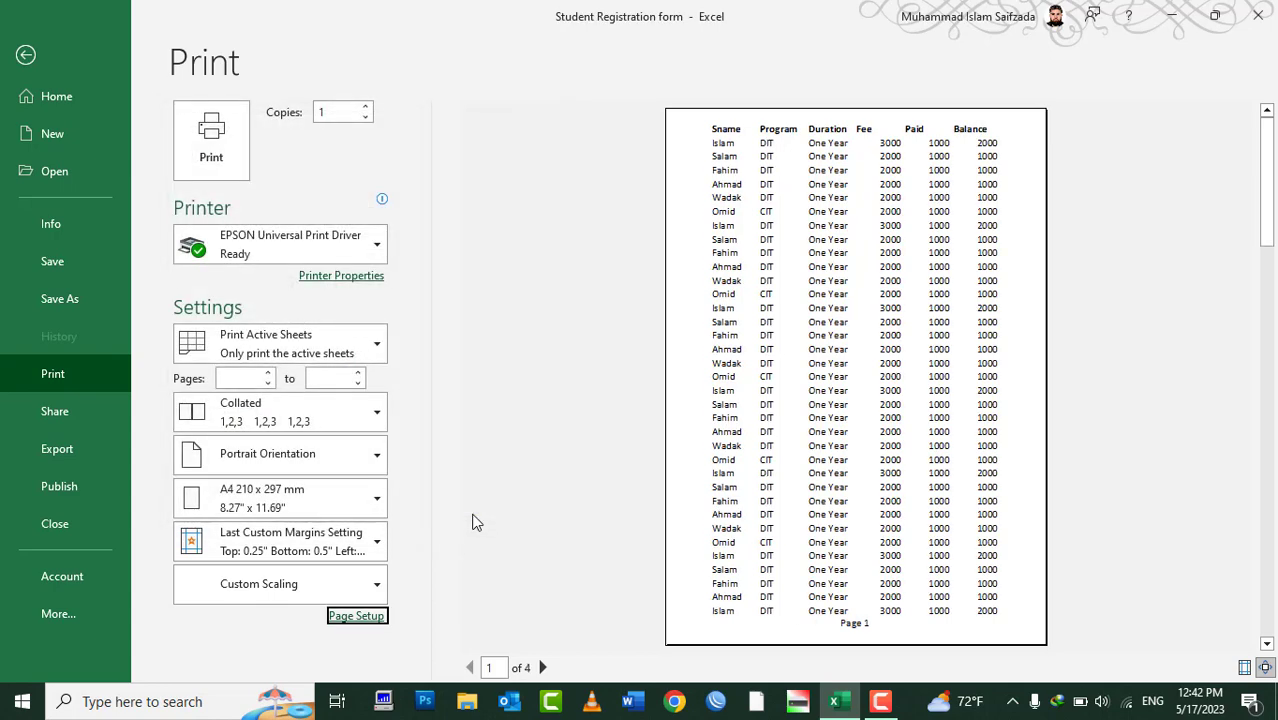
- Raise the footer margin to 0.55, then lower it to place the page number lower
left_click(348, 617)
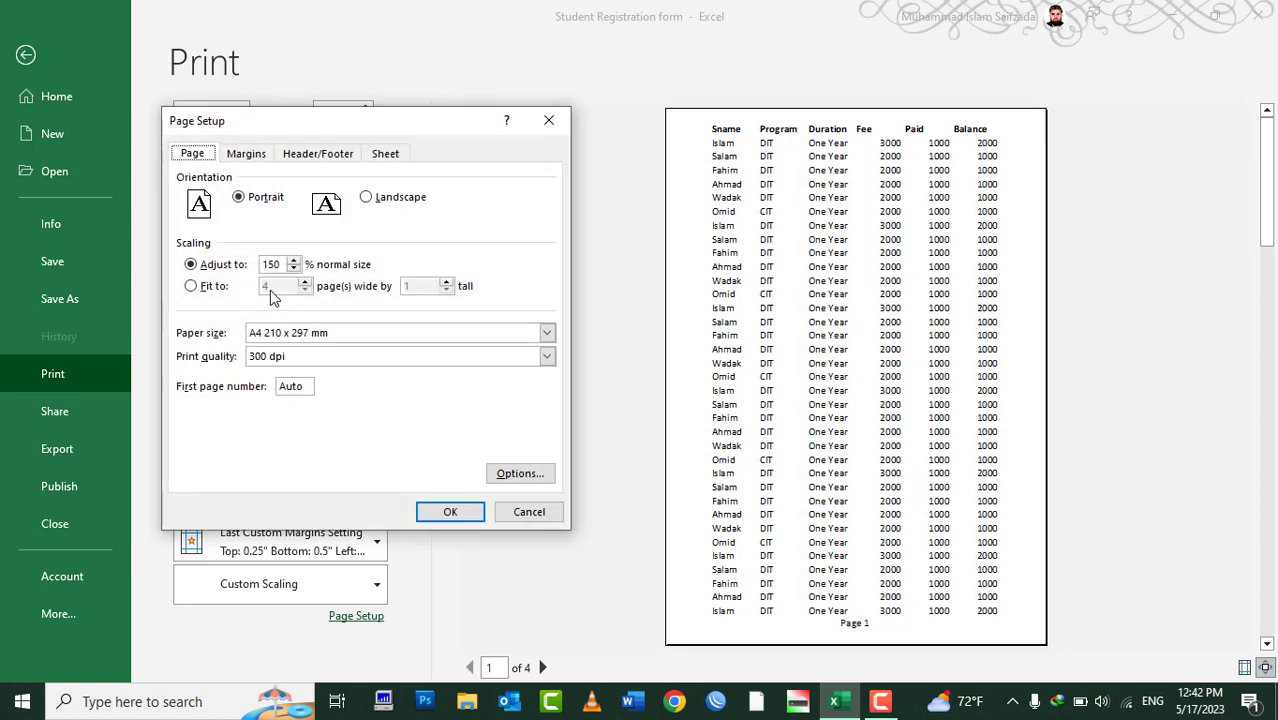
left_click(246, 153)
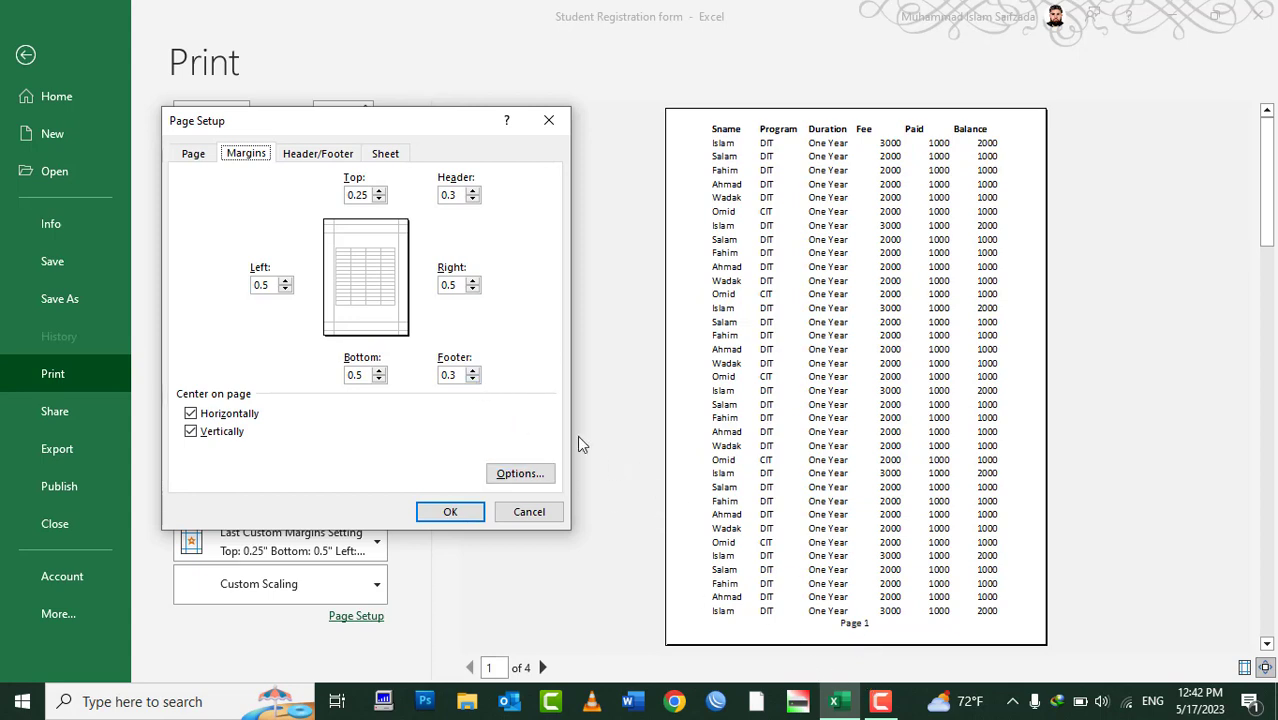
left_click(472, 371)
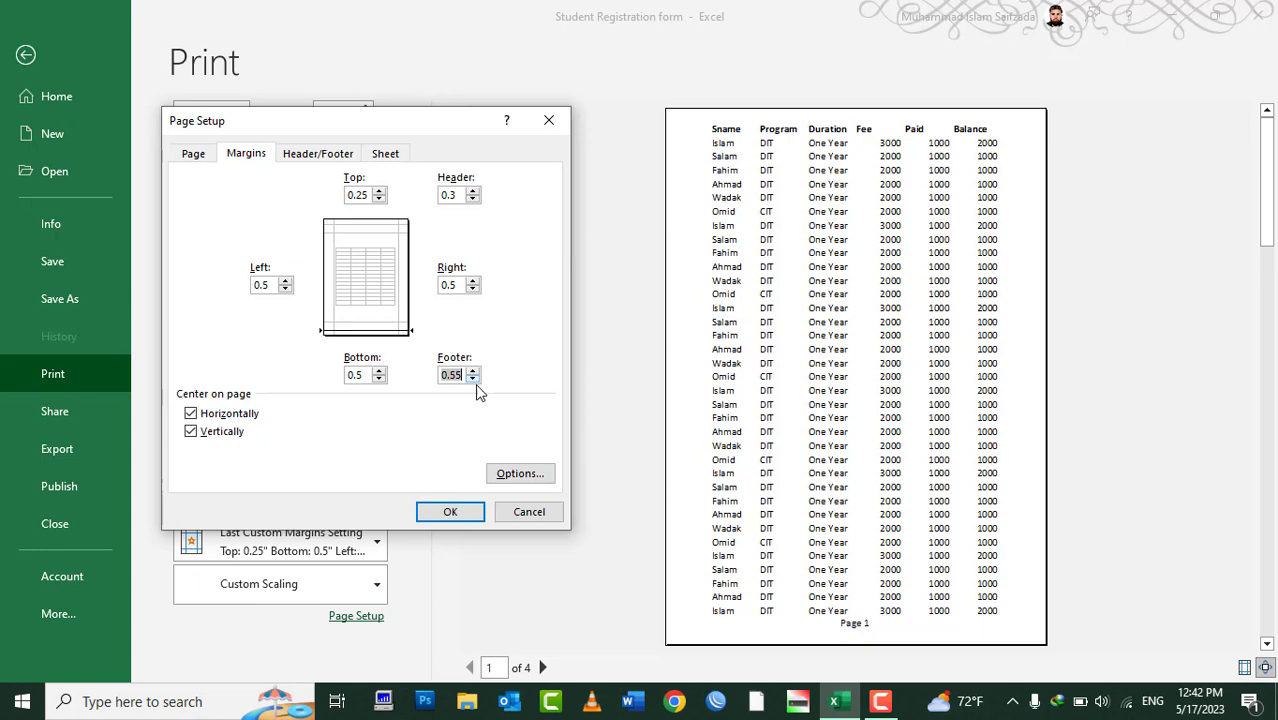
left_click(450, 512)
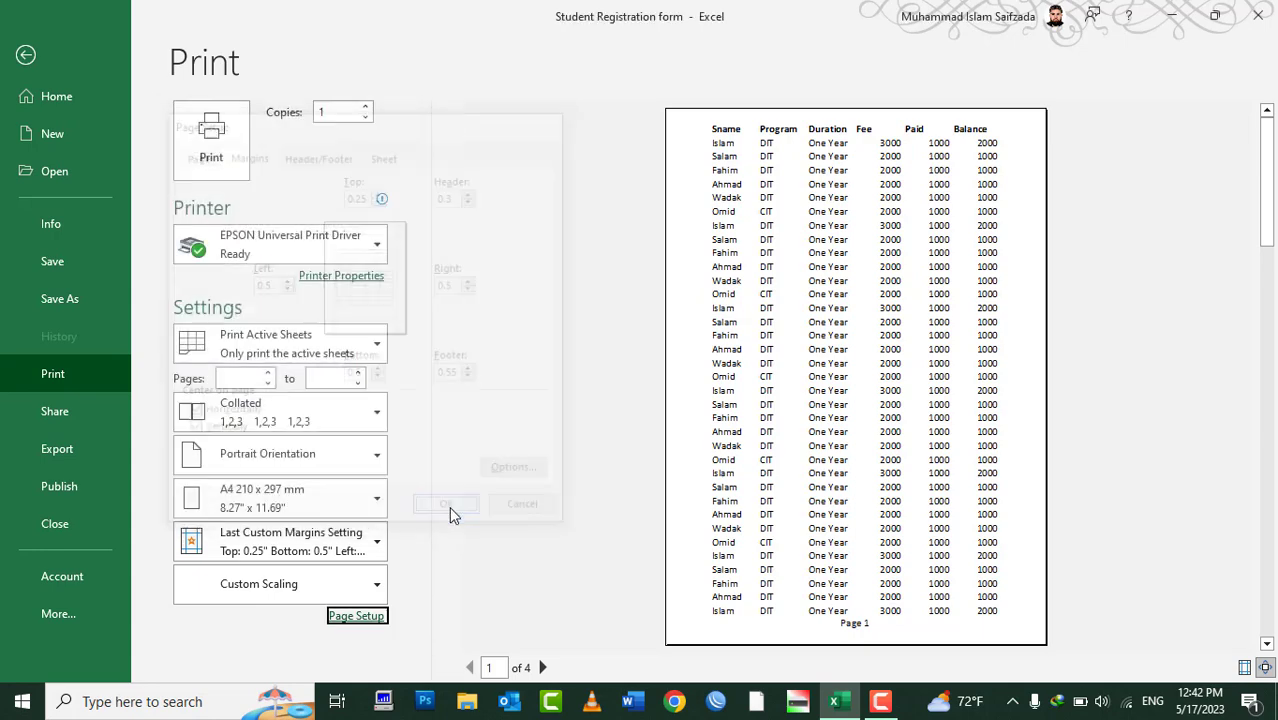
left_click(350, 617)
left_click(250, 158)
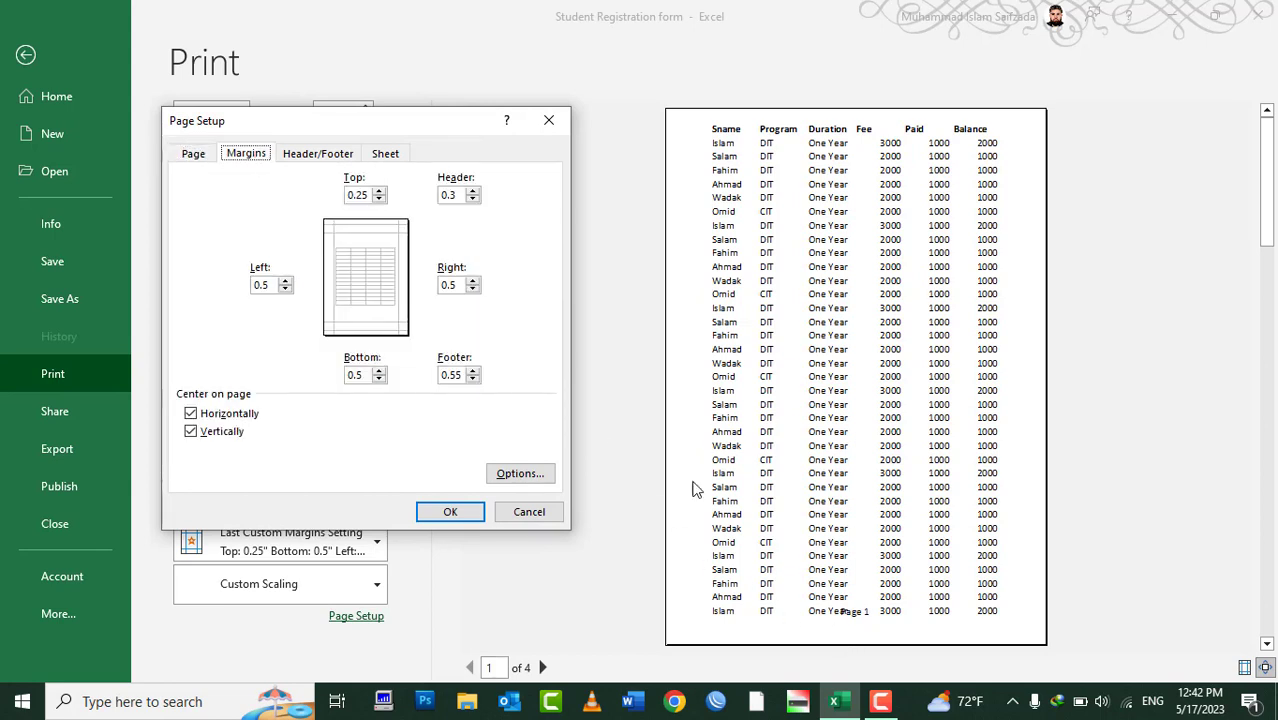
left_click(473, 379)
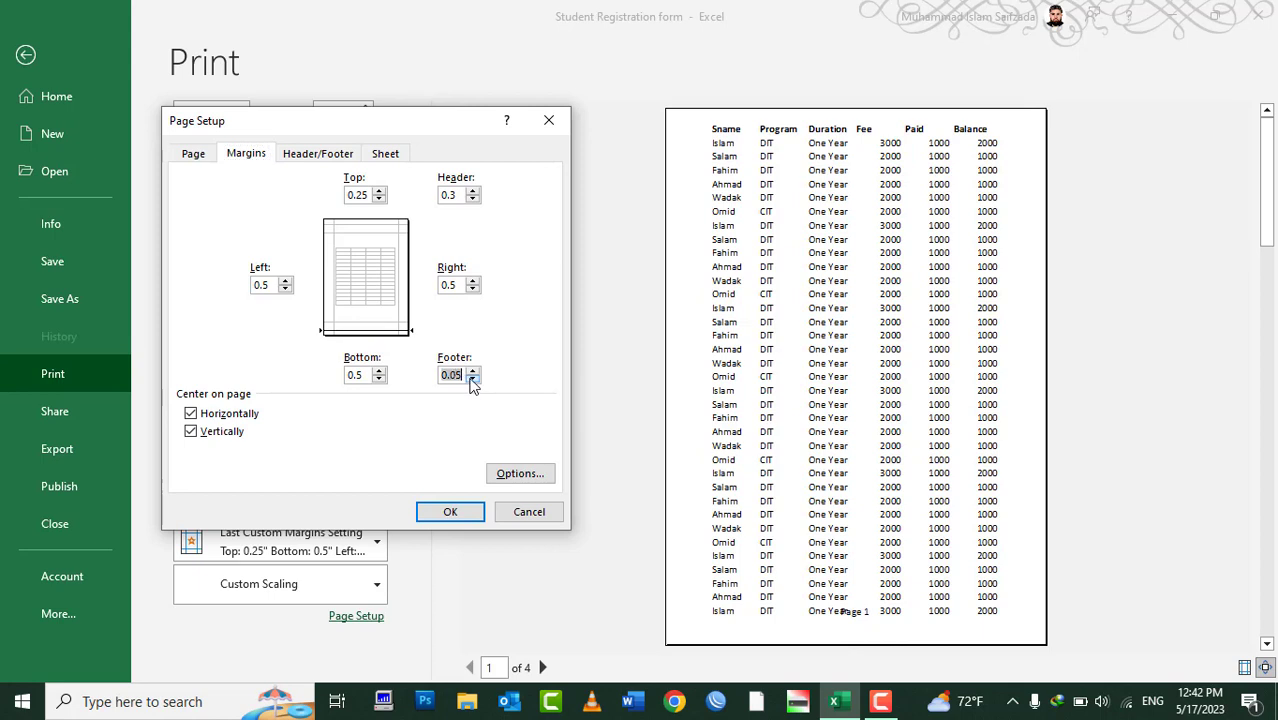
left_click(456, 513)
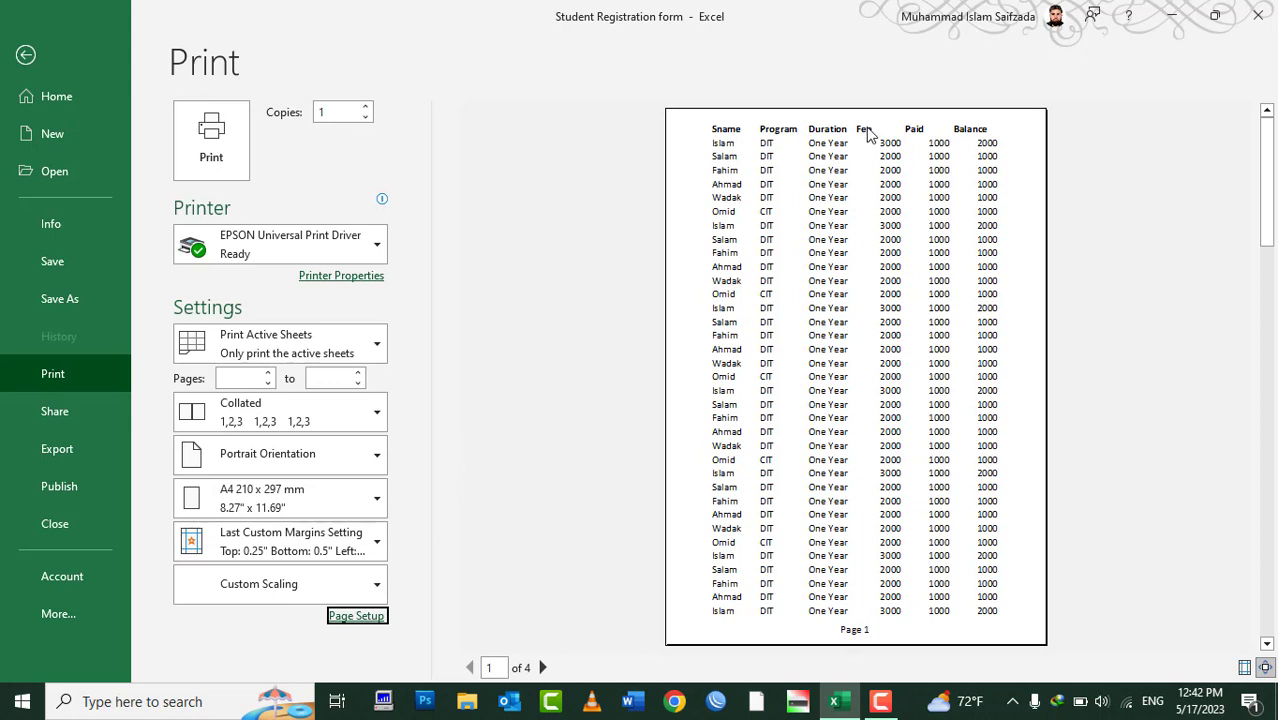
- Browse the preset headers on the Header/Footer tab, keeping the header at (none)
left_click(368, 617)
left_click(305, 156)
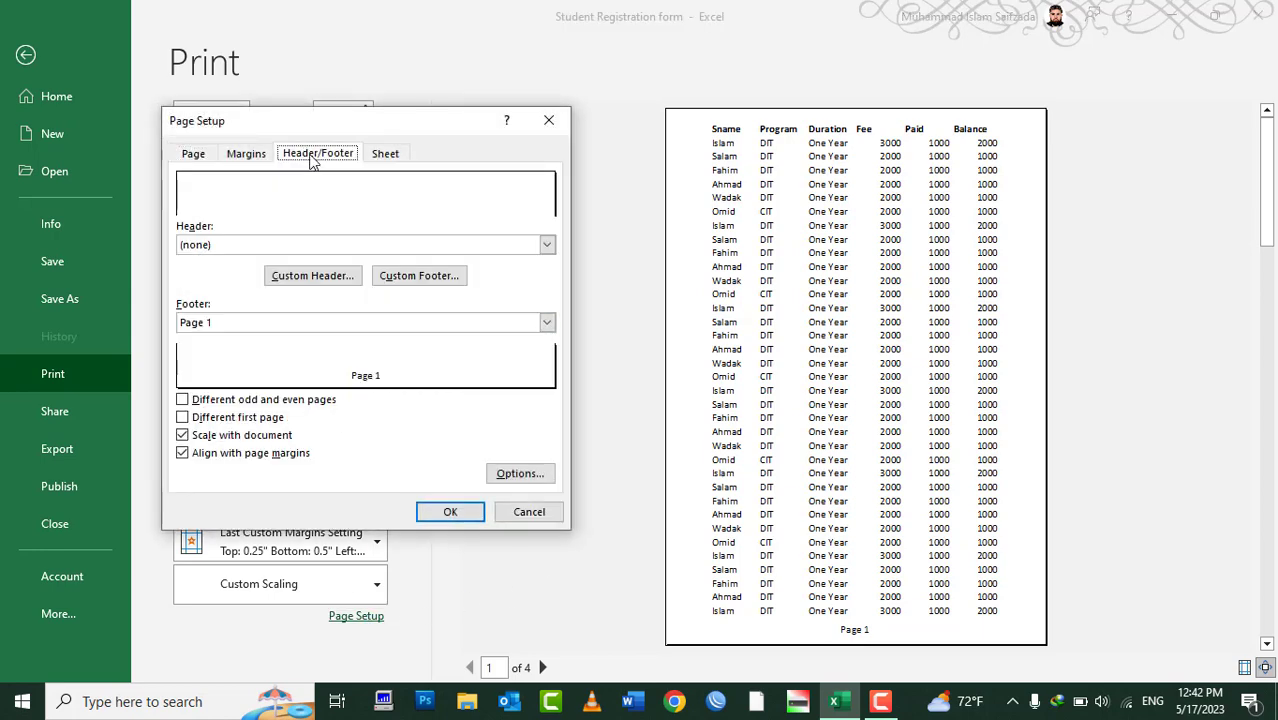
left_click(386, 246)
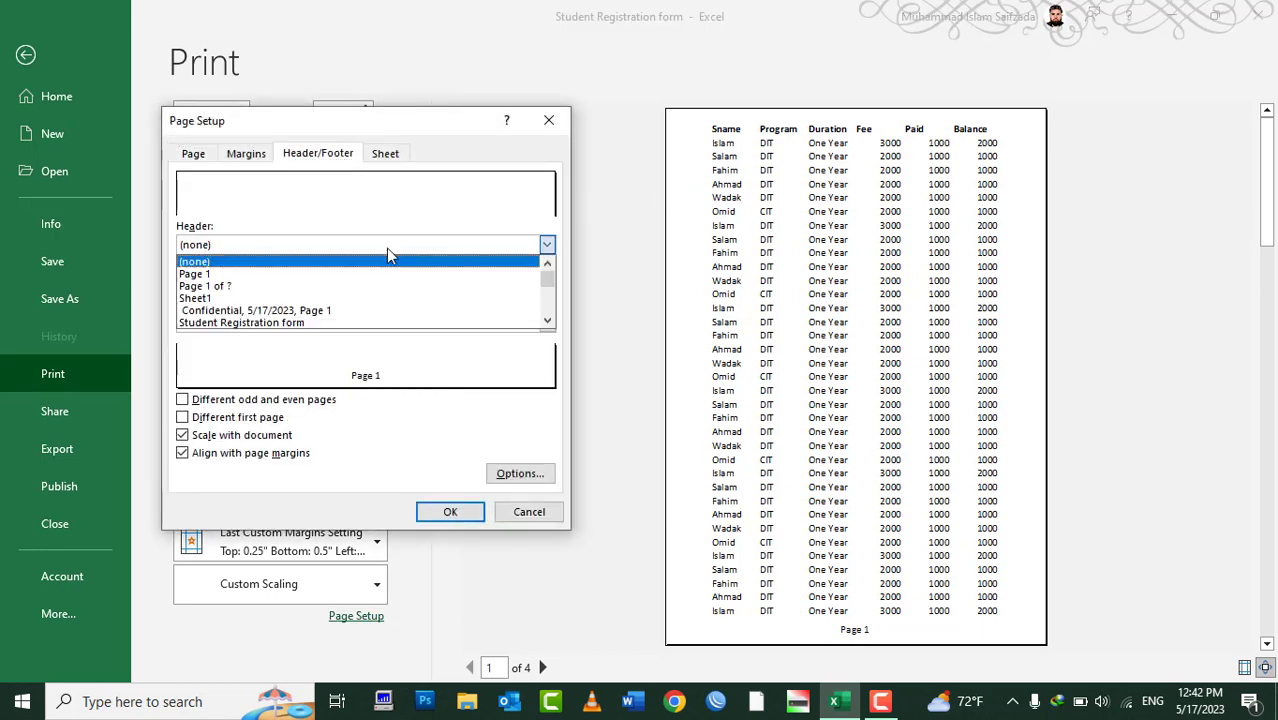
scroll(343, 300, "down", 1)
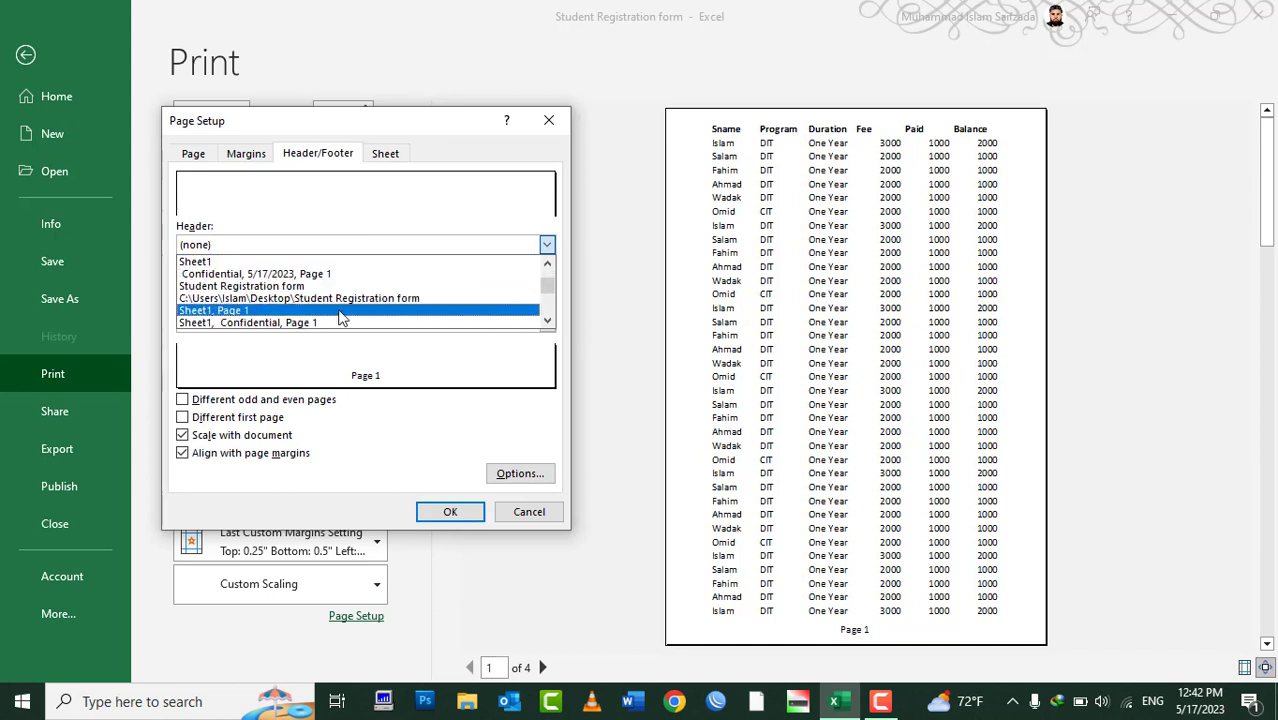
scroll(340, 318, "down", 1)
scroll(336, 322, "up", 1)
scroll(336, 322, "up", 1)
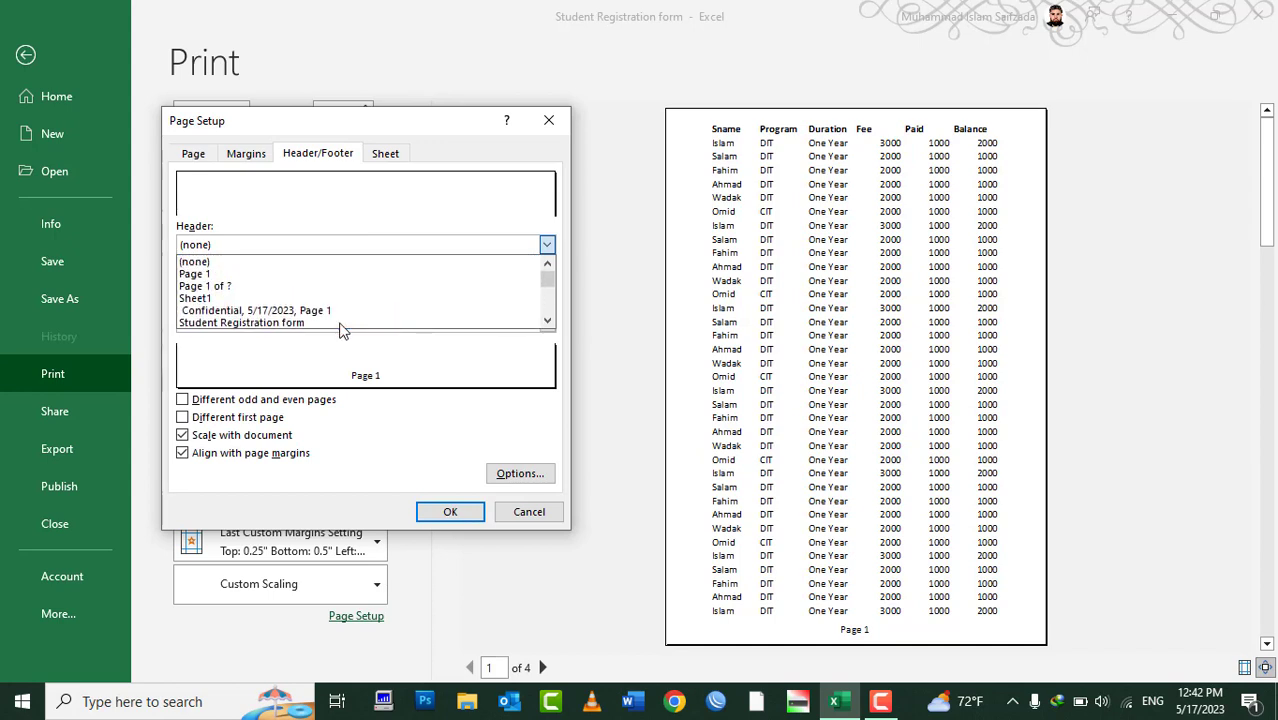
left_click(270, 262)
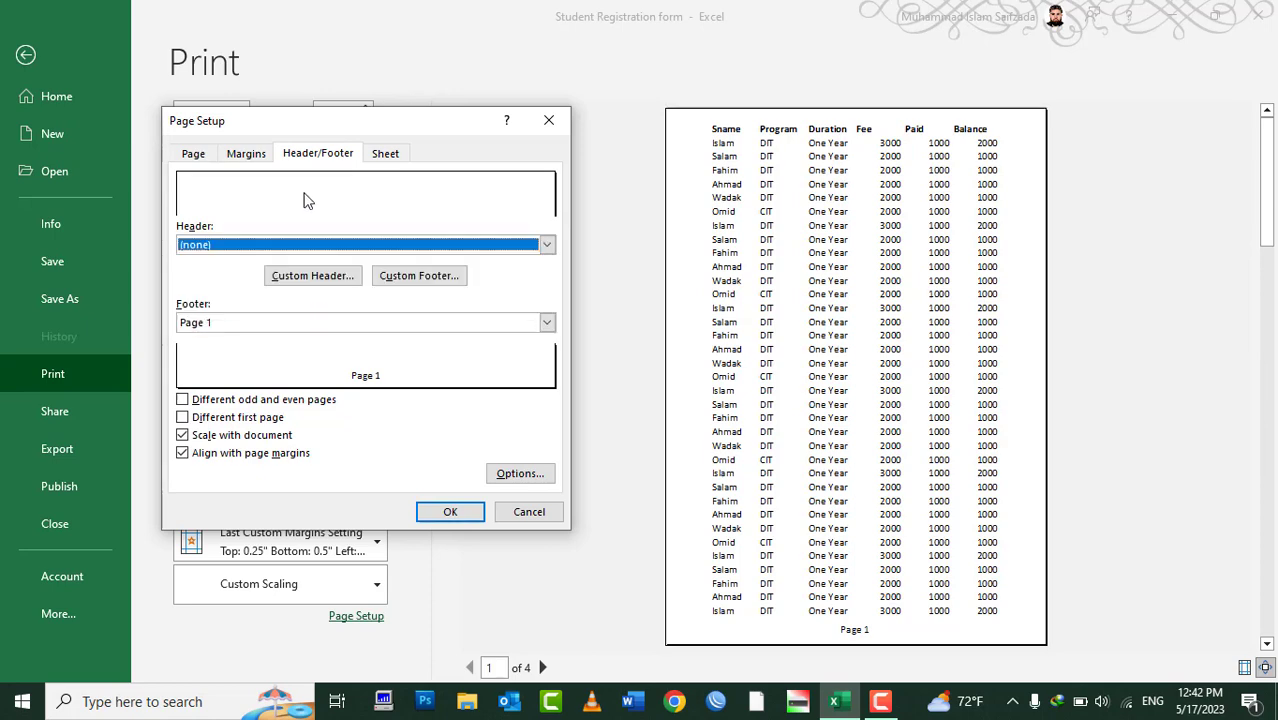
- Type the four Dari/Pashto header lines in the Custom Header's Center section and apply
left_click(313, 281)
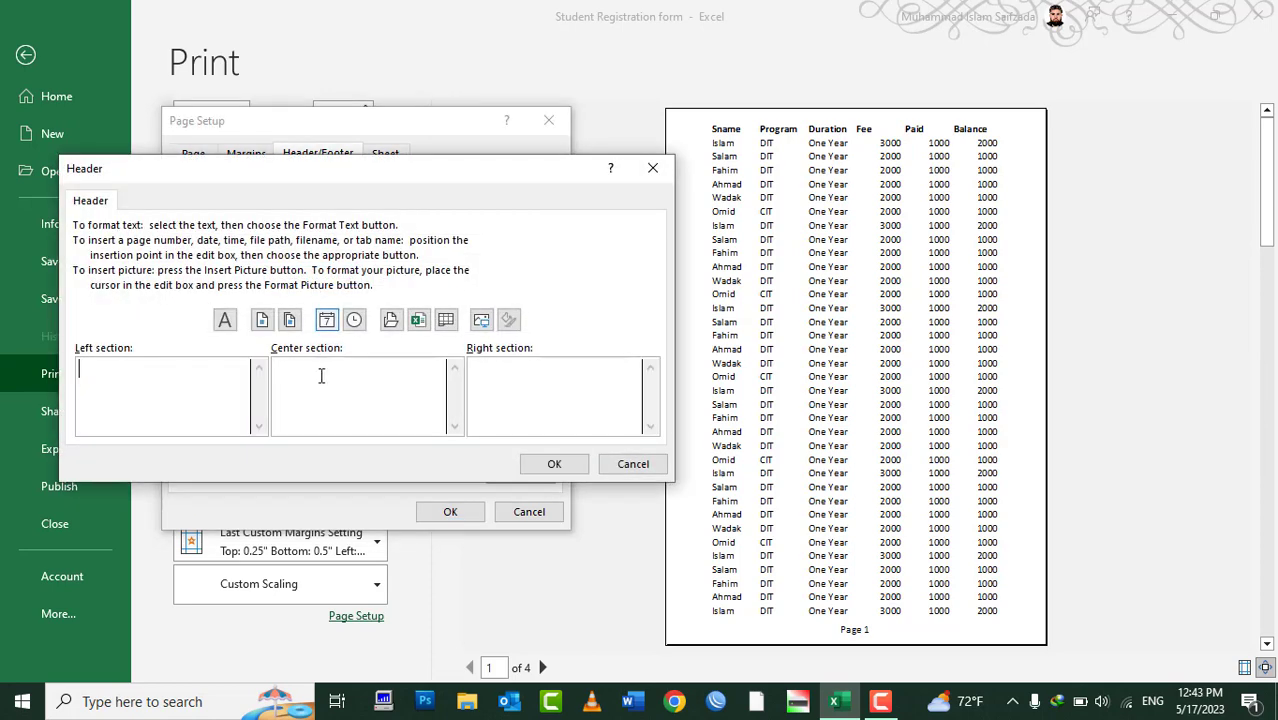
mouse_move(442, 165)
left_mouse_down()
mouse_move(776, 122)
mouse_move(849, 80)
left_mouse_up()
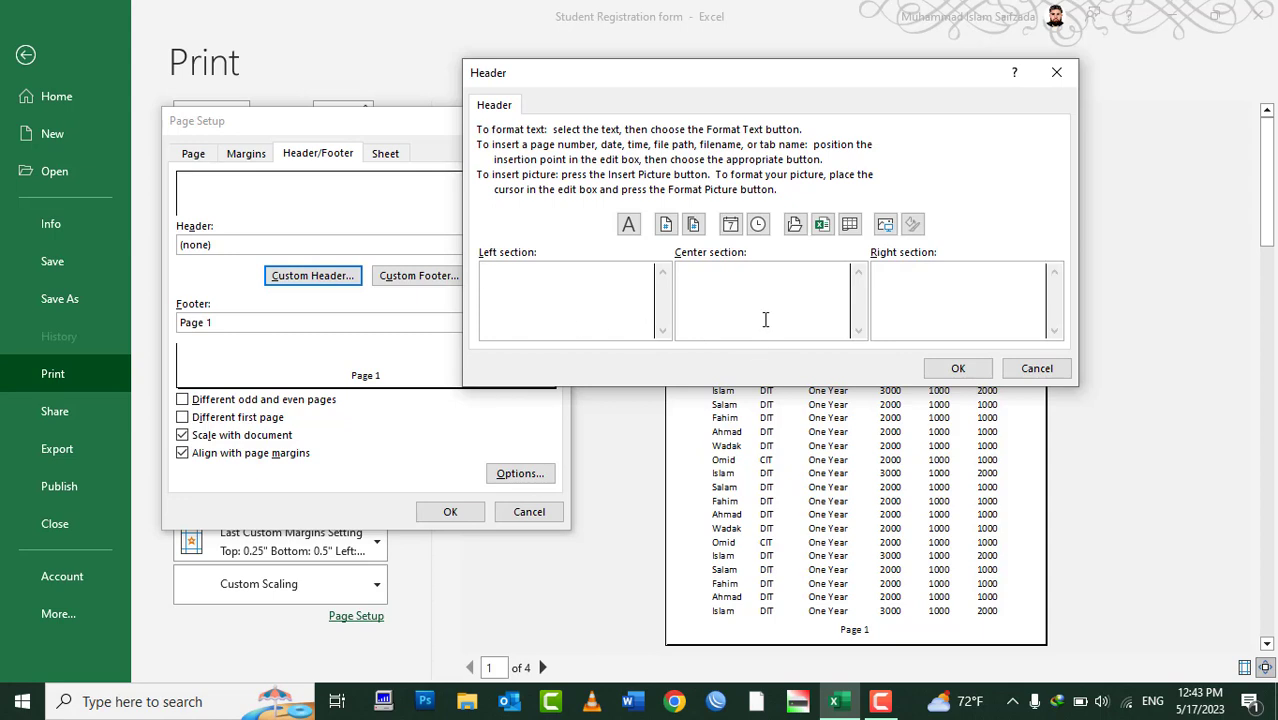
key("alt+shift")
type("اف")
type("غانستان ا")
type("سلامی امار")
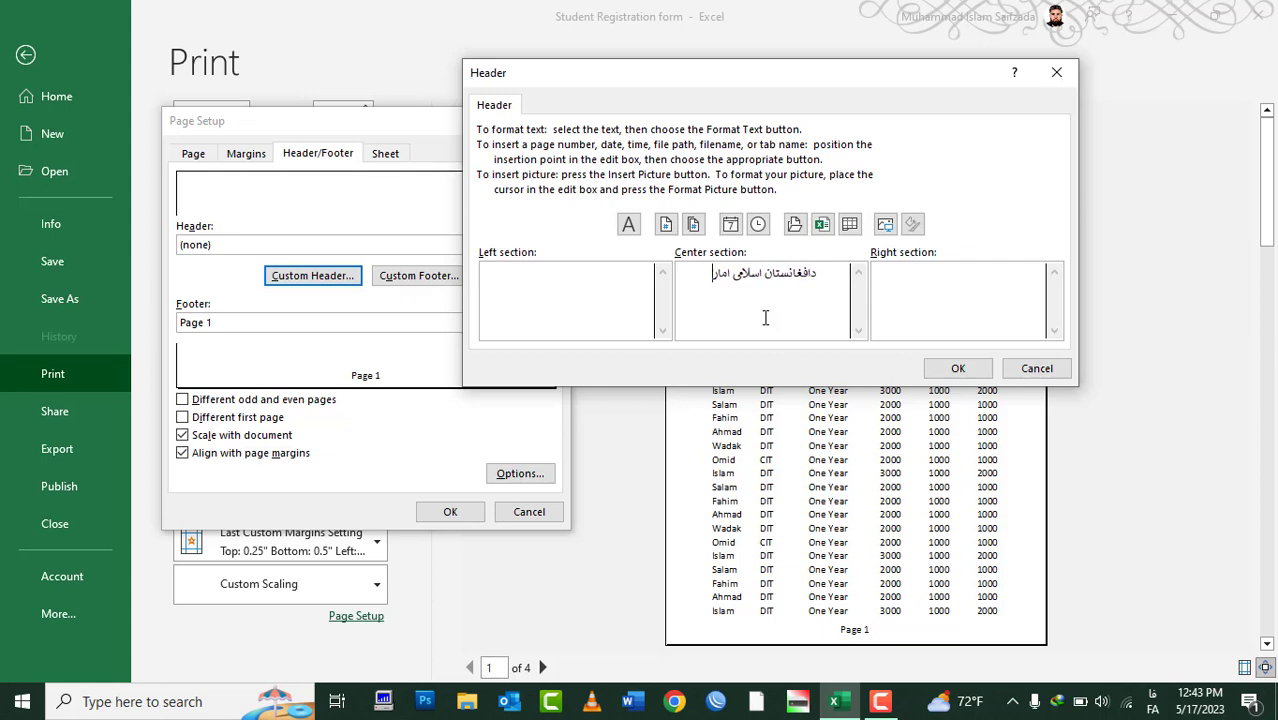
type("ت وز")
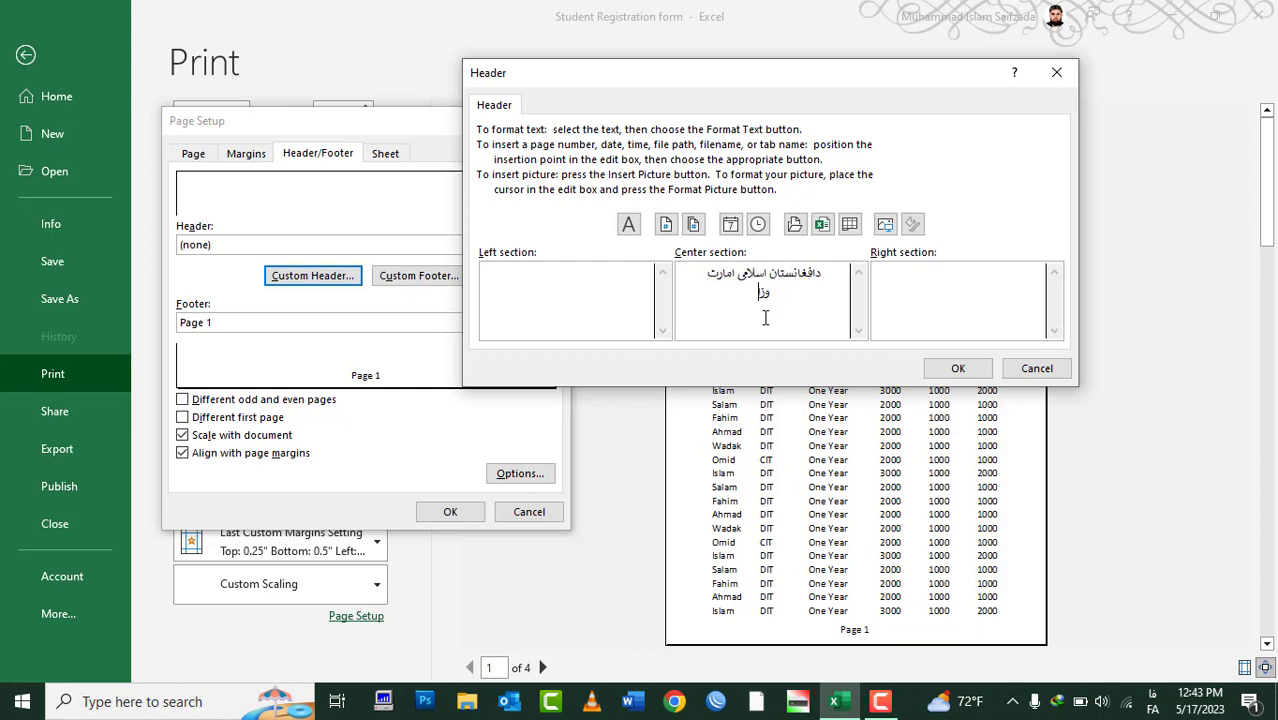
type("ارت مالیه")
type("تر")
type("کانتین")
type("نتال دولتی")
type(" شرکت")
type("علوماتی ")
type("تکنالوژ")
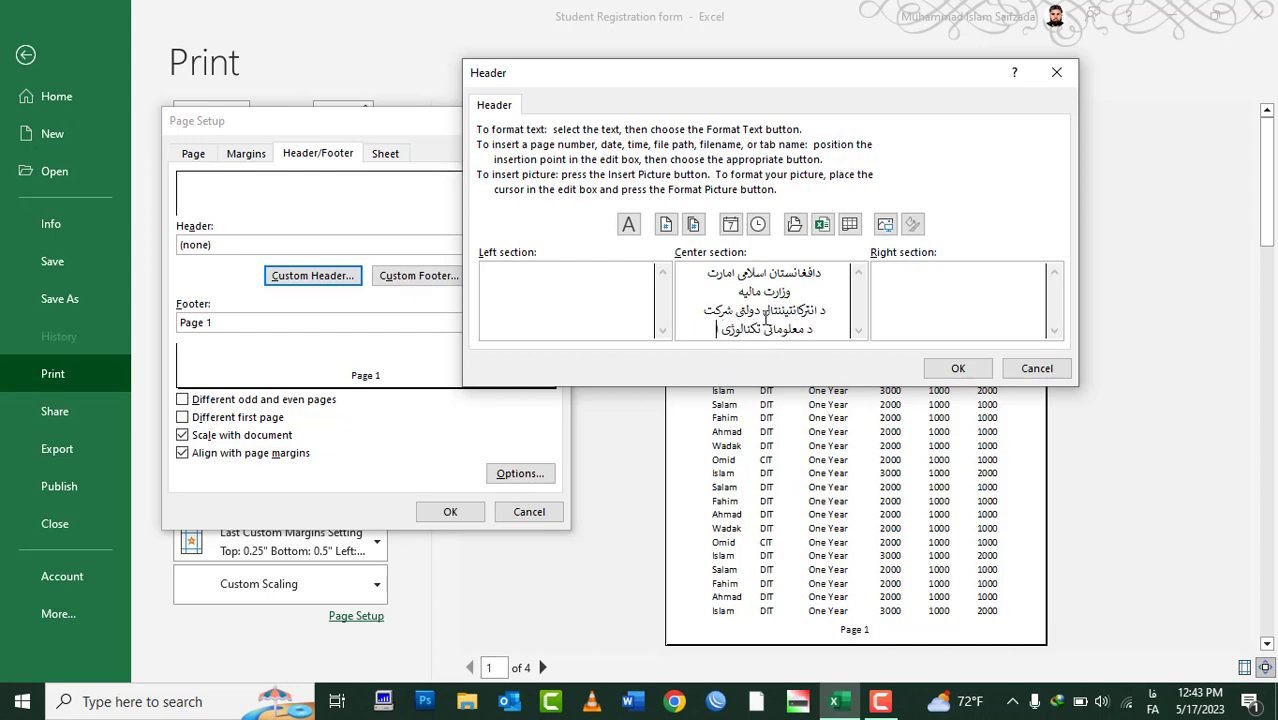
type("ی امریت")
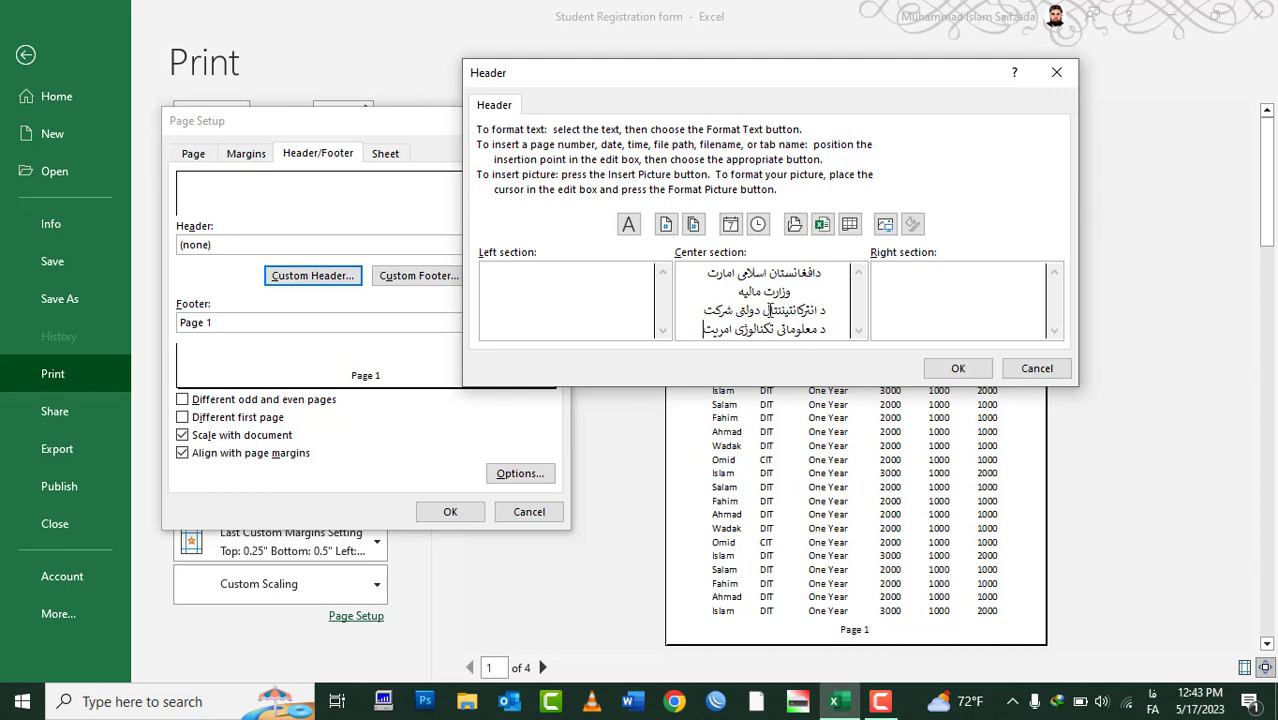
left_click(962, 367)
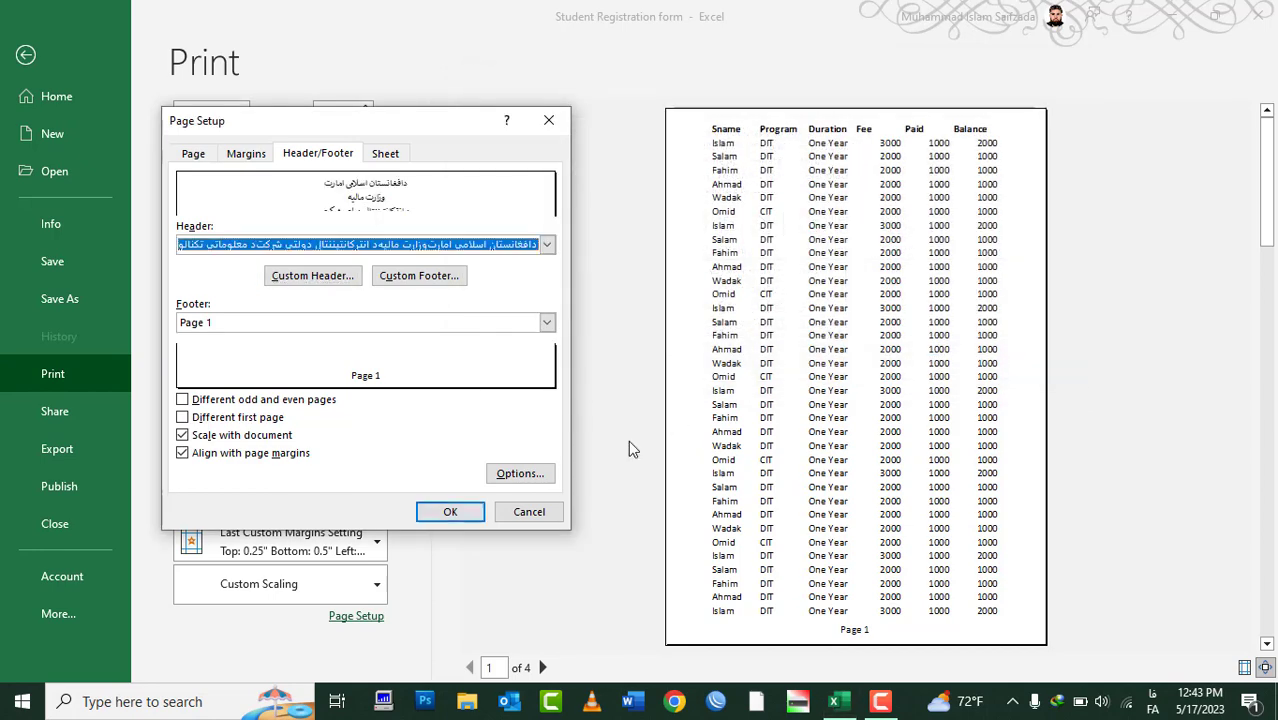
left_click(443, 513)
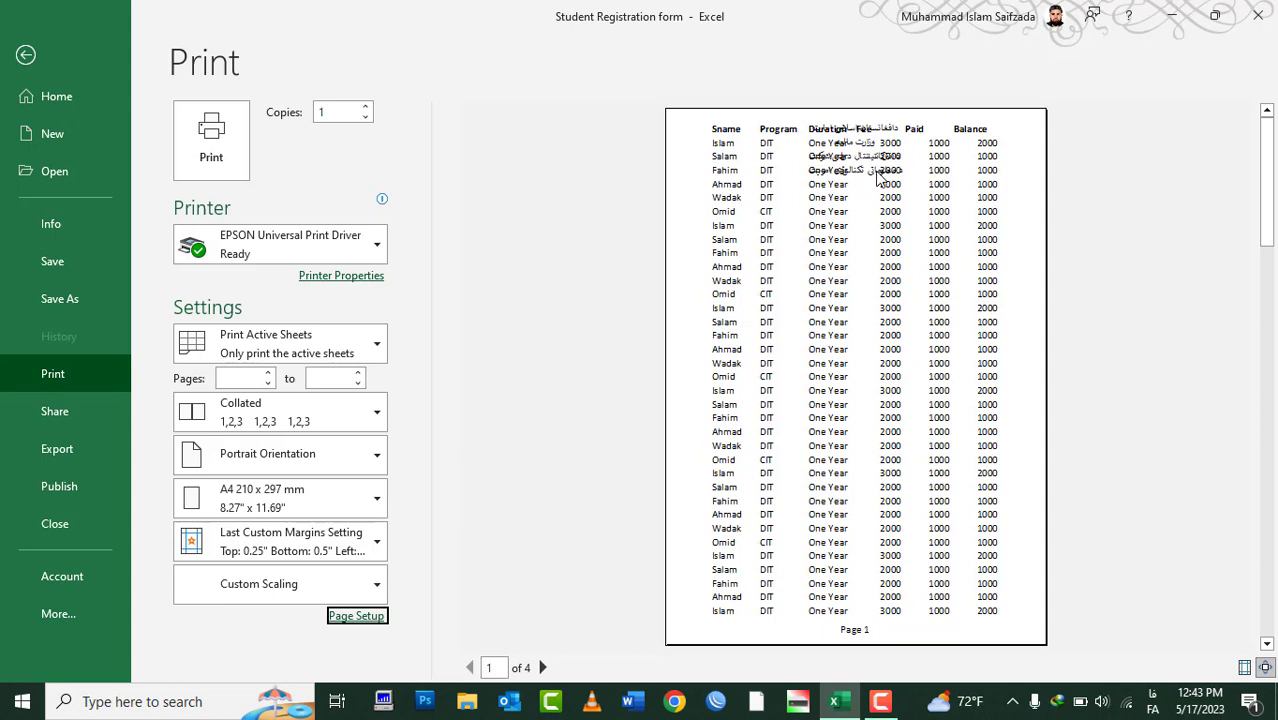
- Raise the top margin to 1.25 inches
left_click(340, 616)
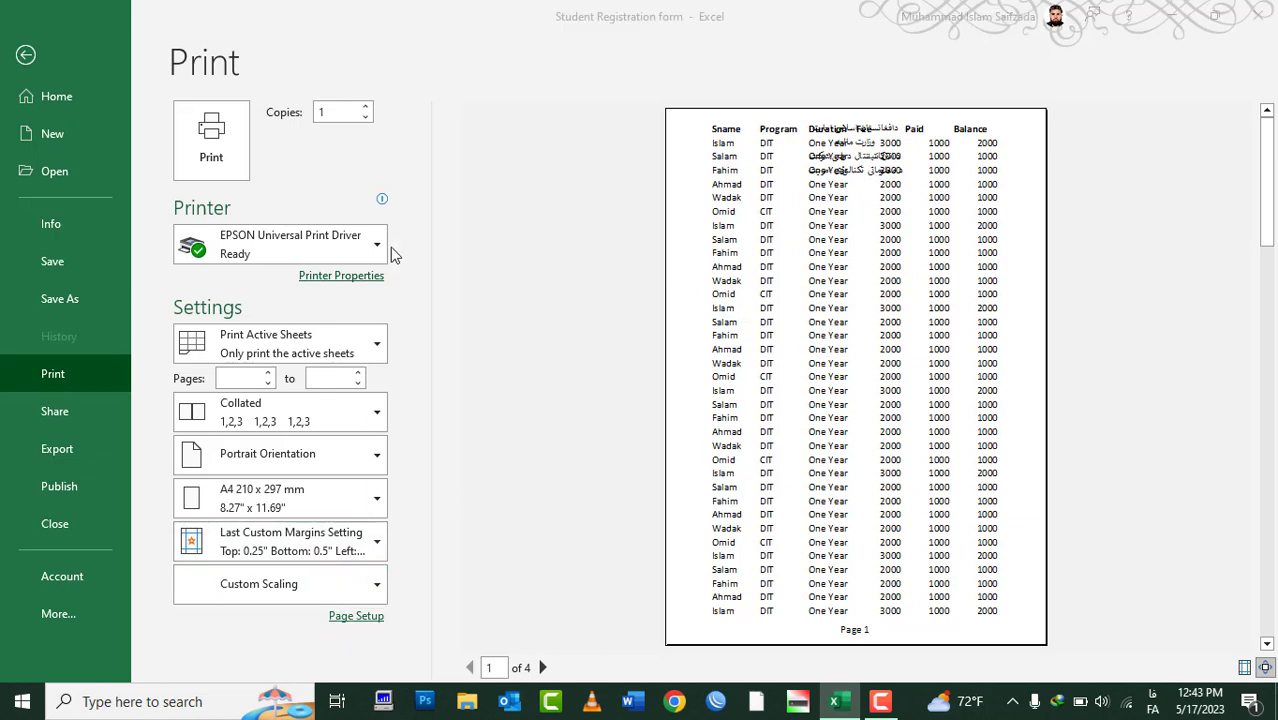
left_click(255, 157)
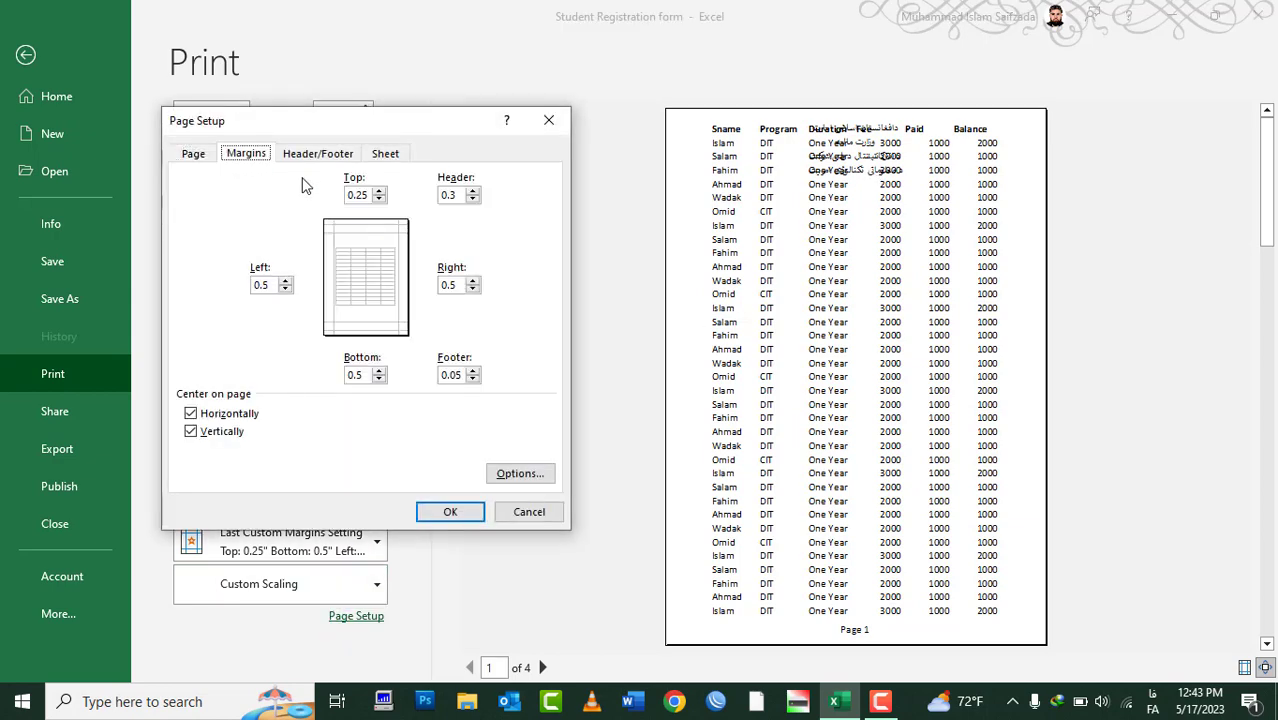
left_click(378, 191)
left_click(378, 191)
left_click(378, 191)
left_click(378, 191)
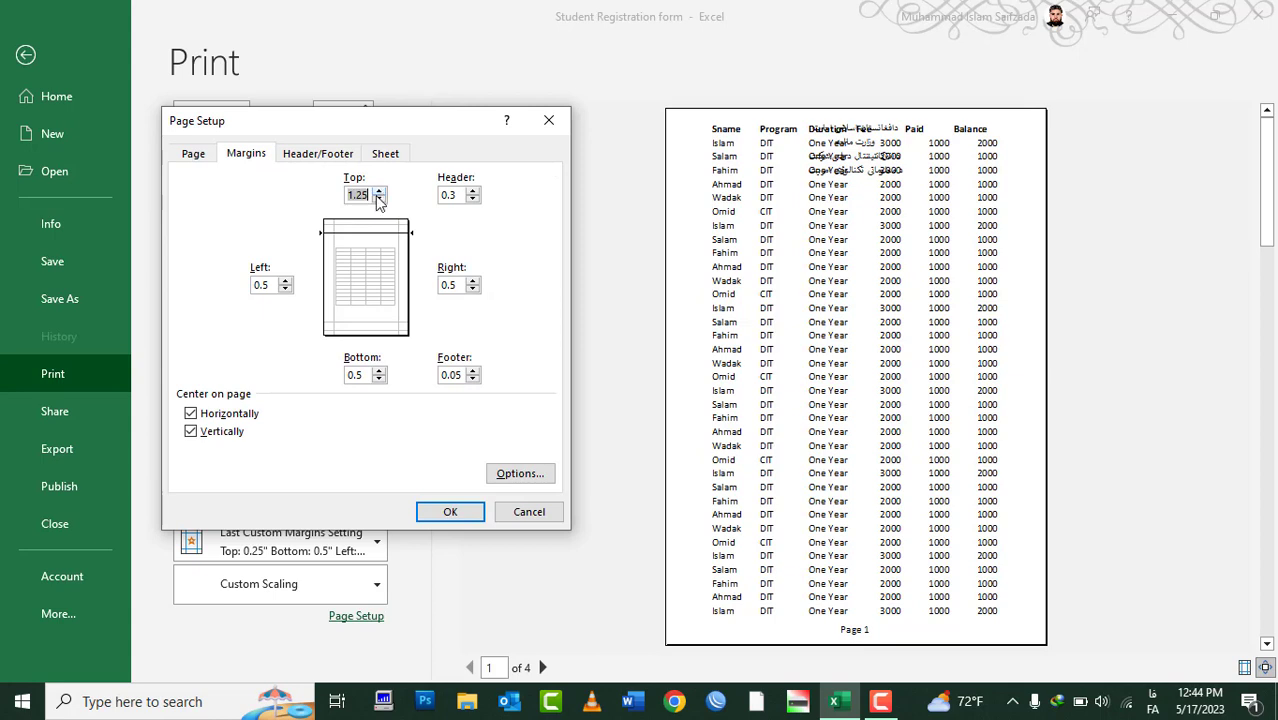
left_click(452, 514)
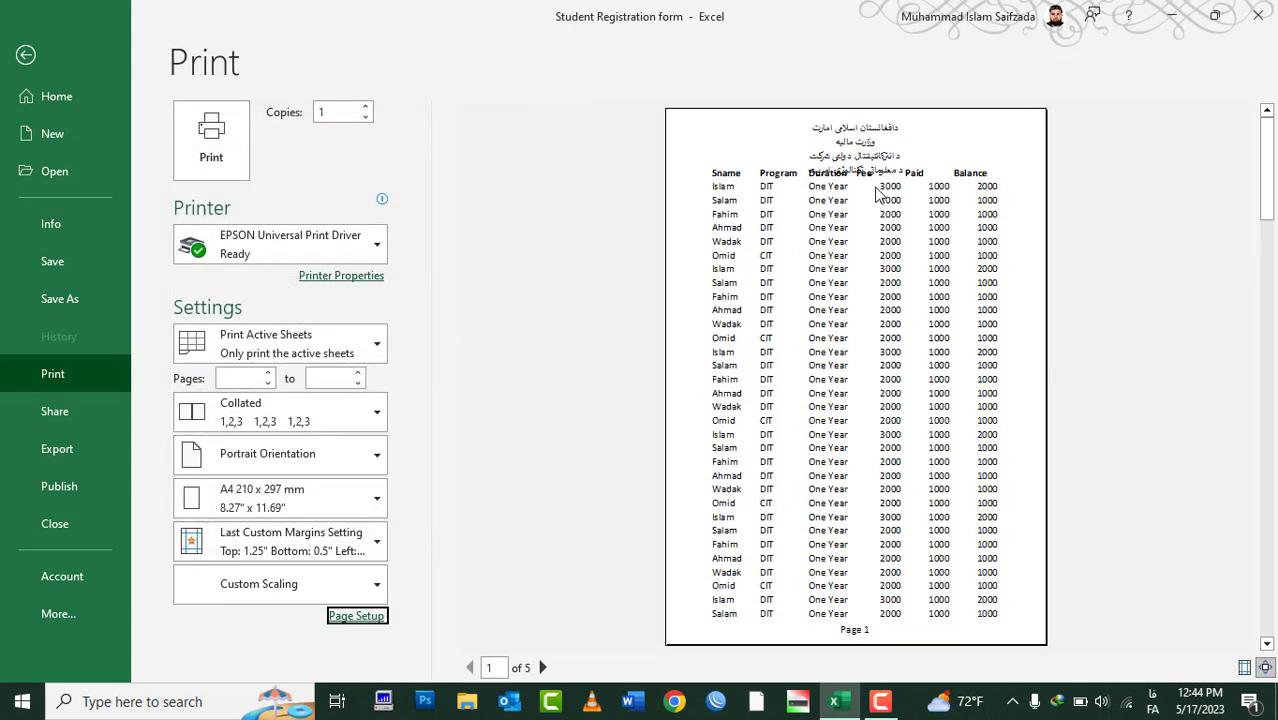
- Increase the top margin further to 1.5 inches
left_click(356, 615)
left_click(254, 157)
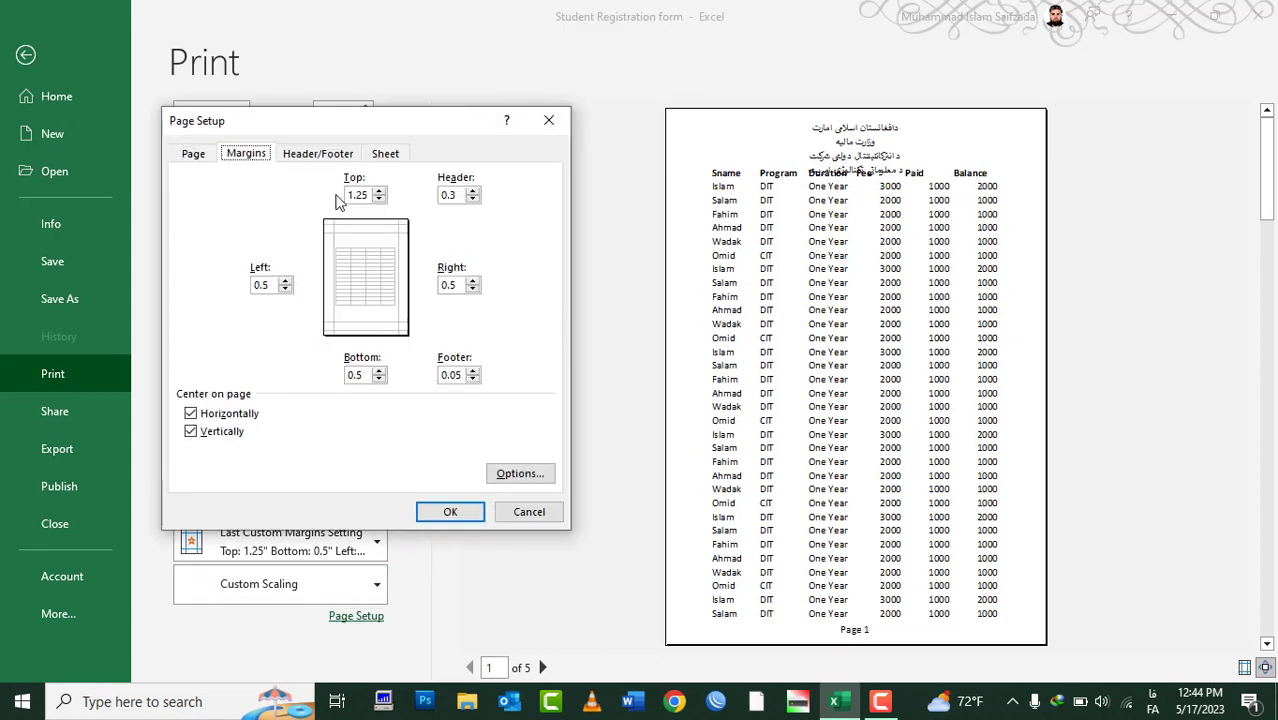
left_click(450, 512)
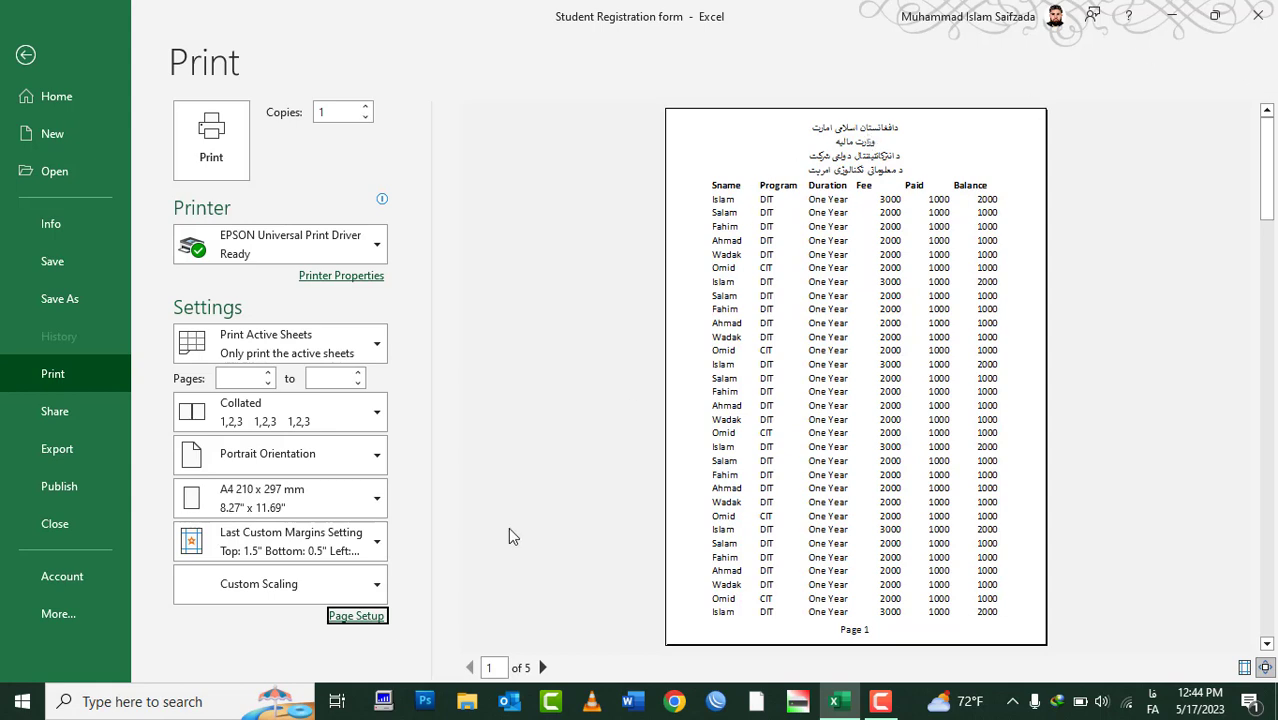
- In the Custom Header editor, make the first header line bold at 14 pt
left_click(347, 618)
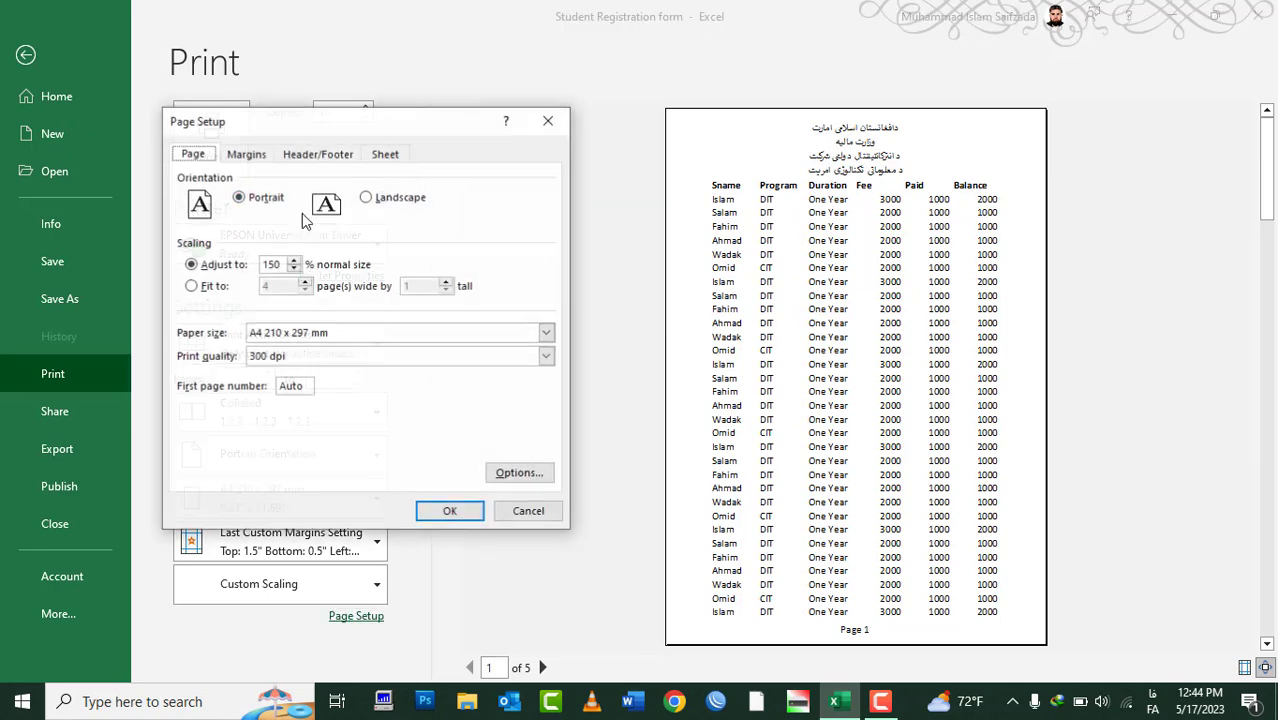
left_click(305, 155)
left_click(356, 275)
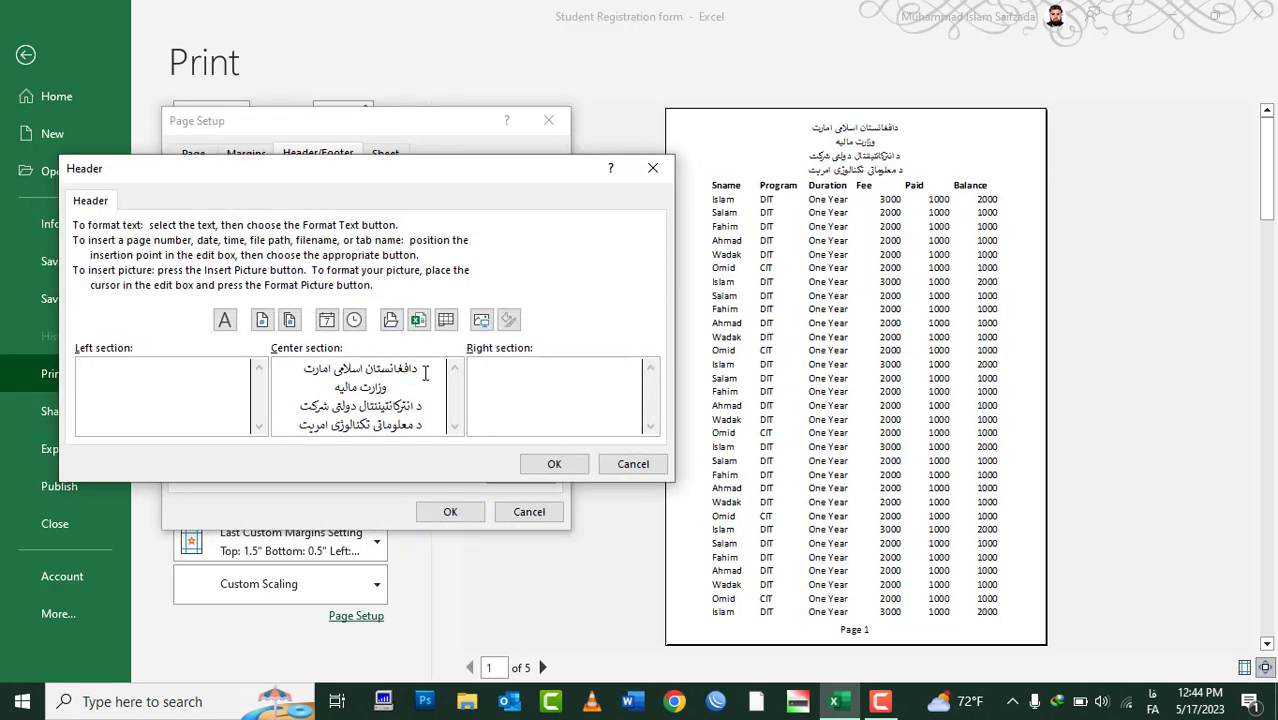
left_click_drag(287, 384, 287, 366)
left_click(287, 368)
triple_click(287, 368)
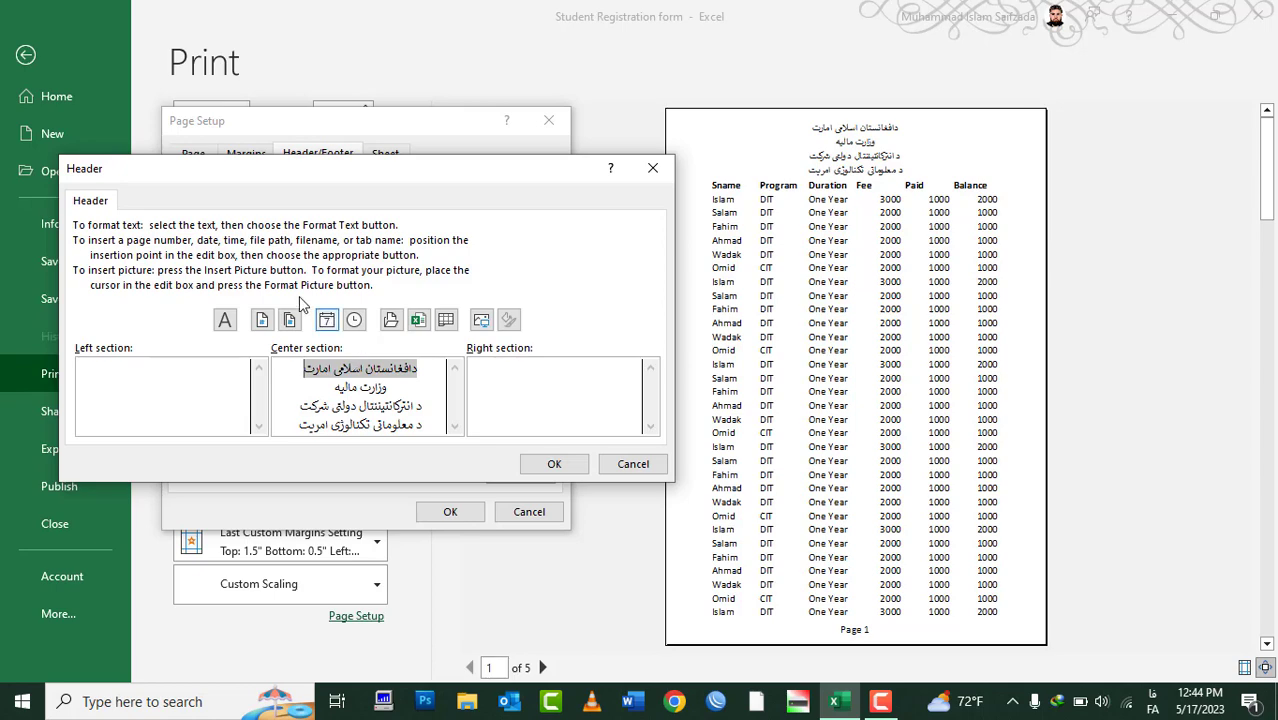
left_click(224, 322)
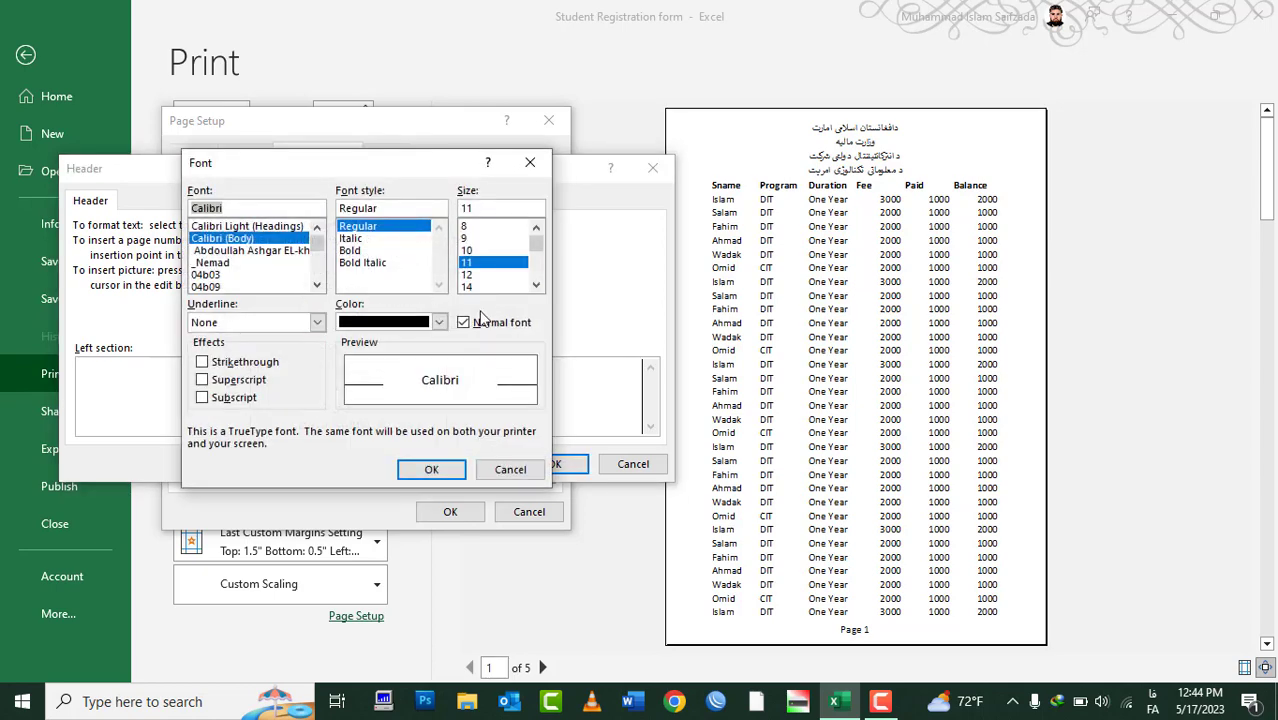
left_click(467, 287)
left_click(358, 251)
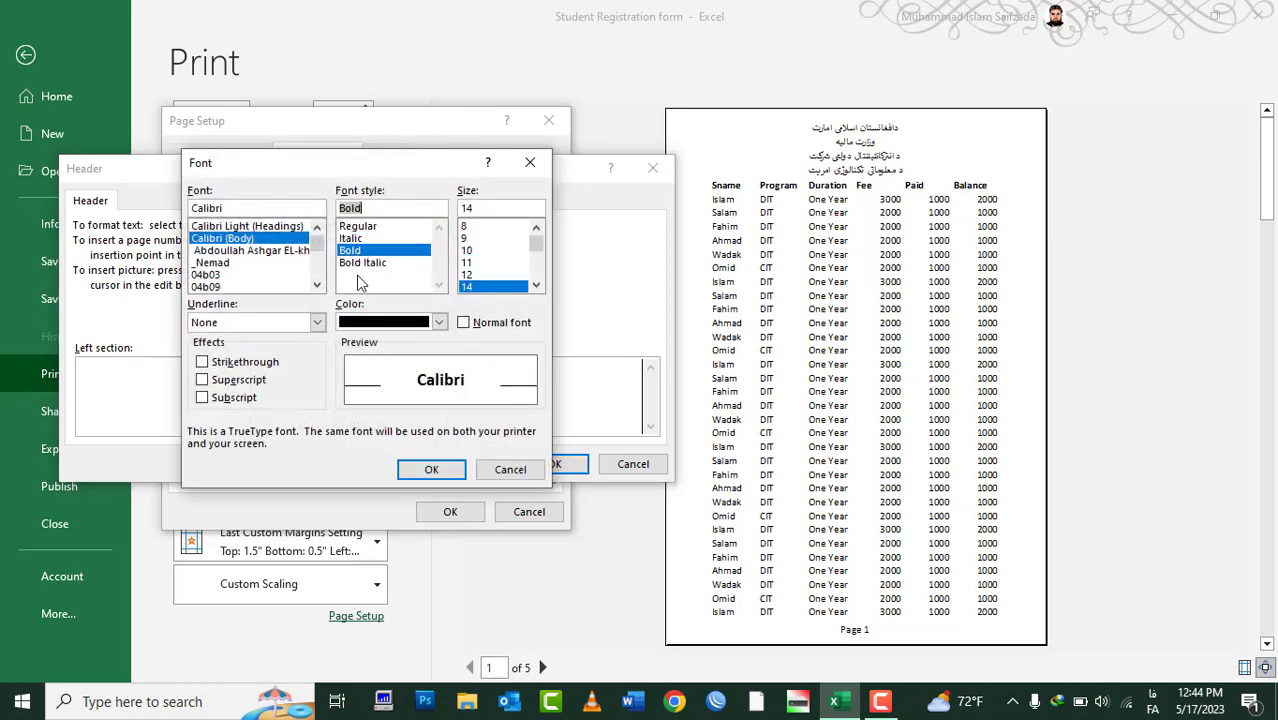
left_click(430, 469)
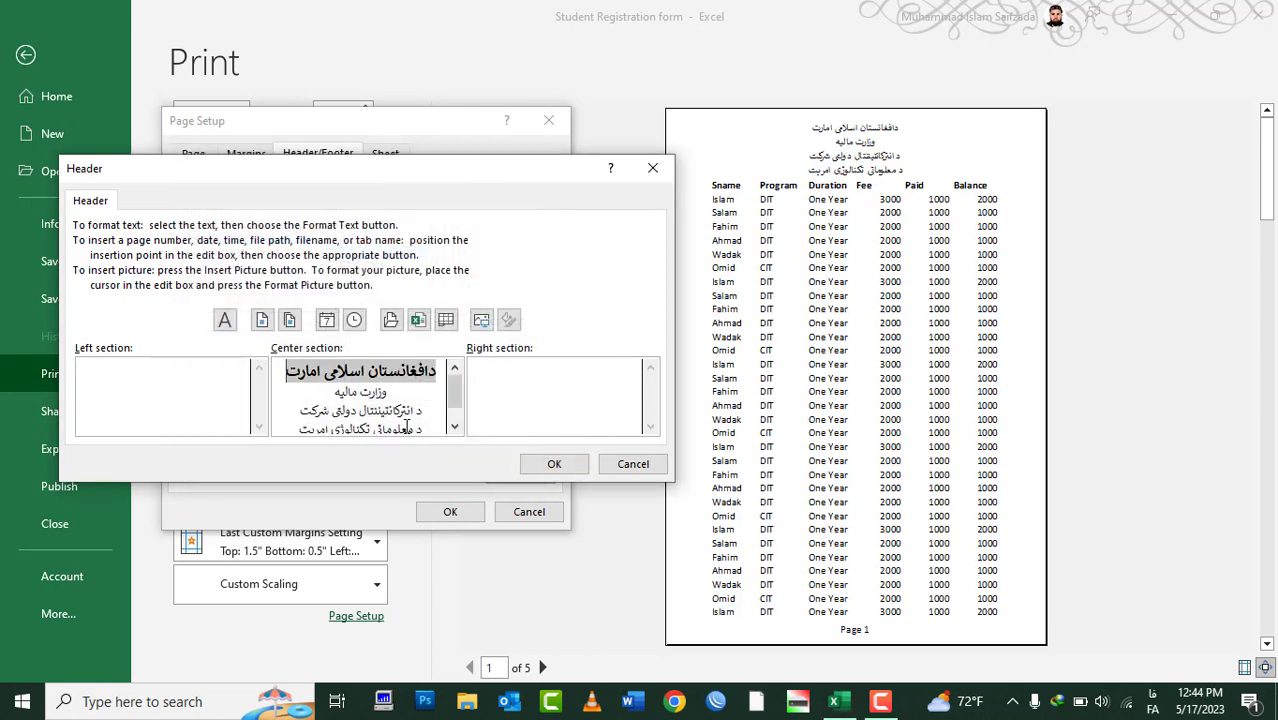
- Make the second header line bold at 12 pt
left_click_drag(391, 392, 331, 401)
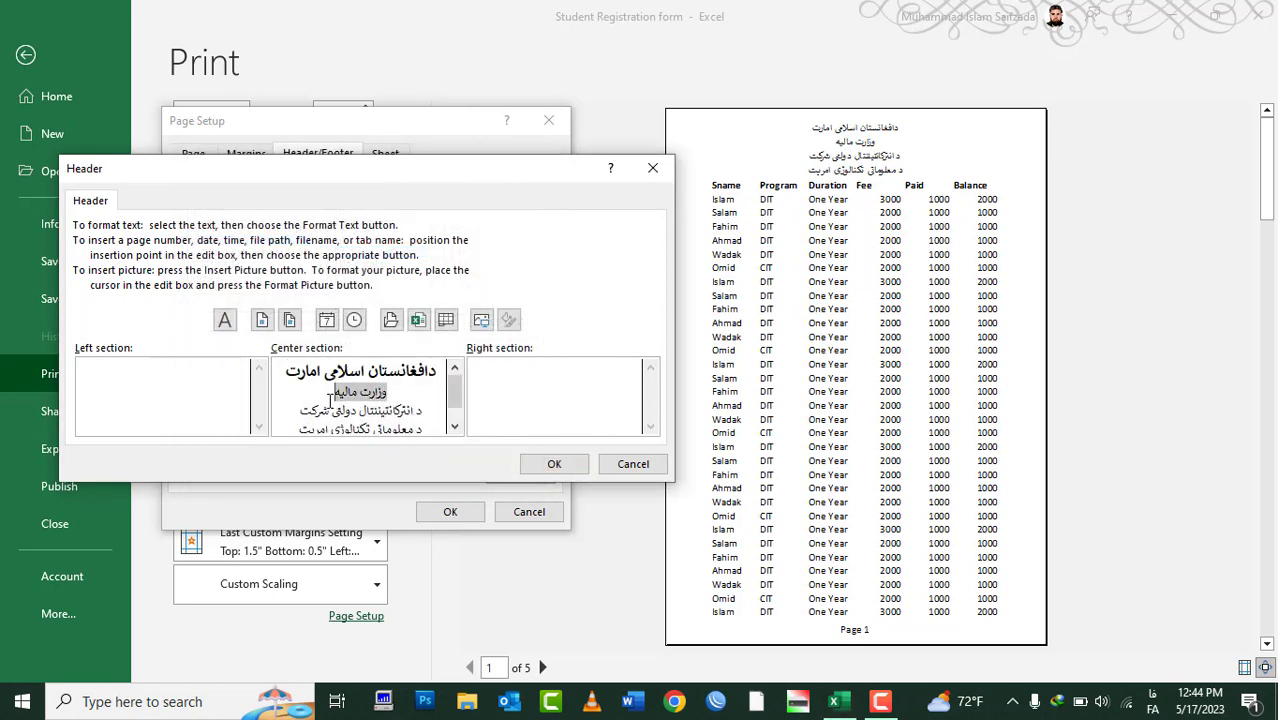
left_click(225, 319)
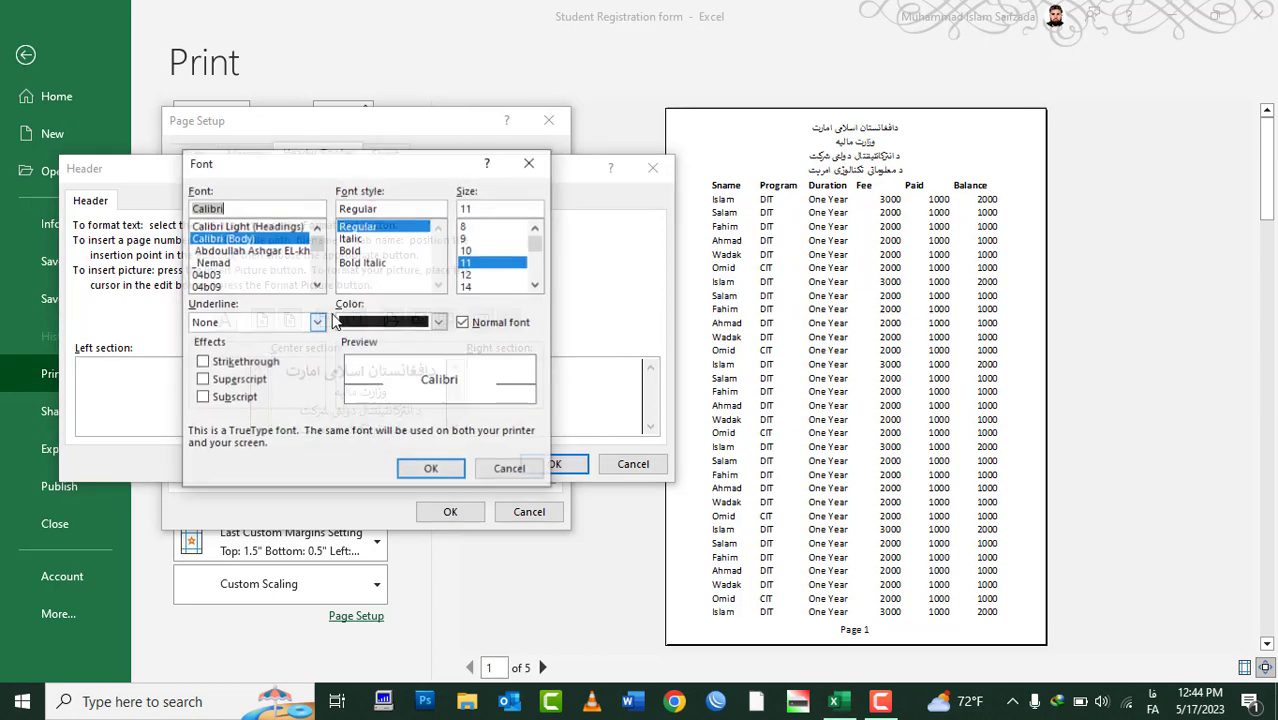
left_click(468, 275)
left_click(352, 263)
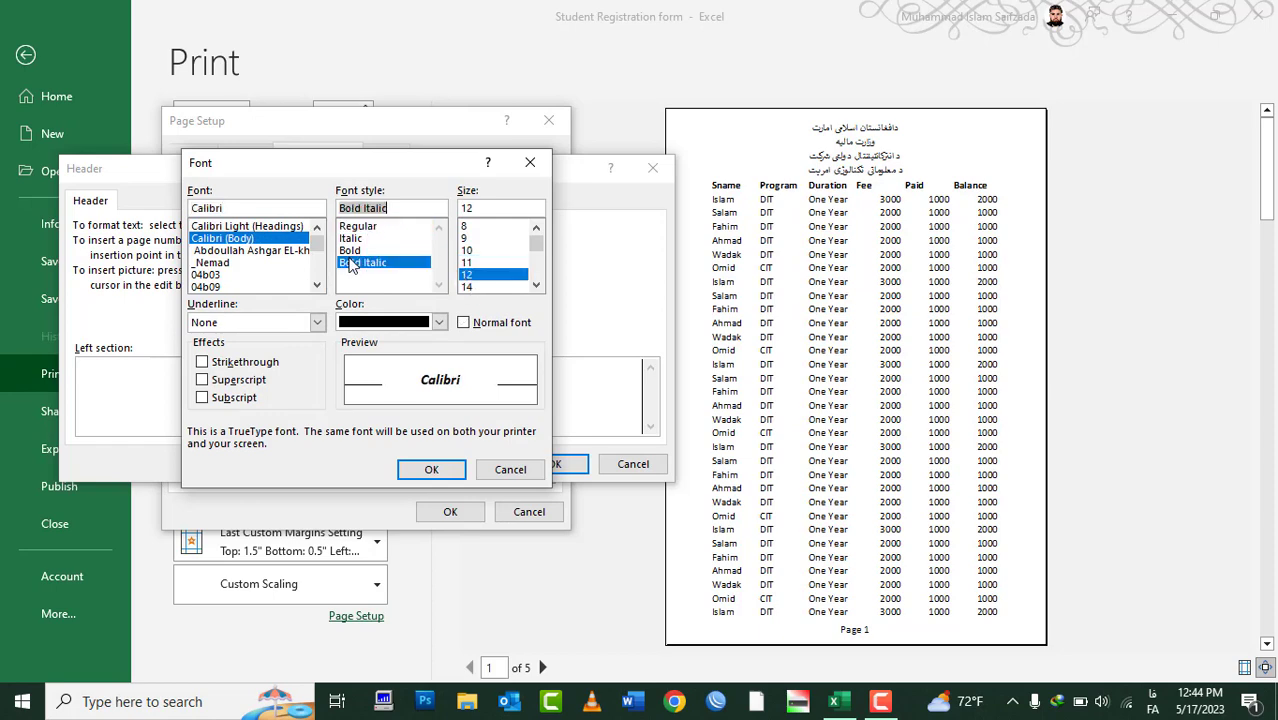
left_click(352, 251)
left_click(431, 469)
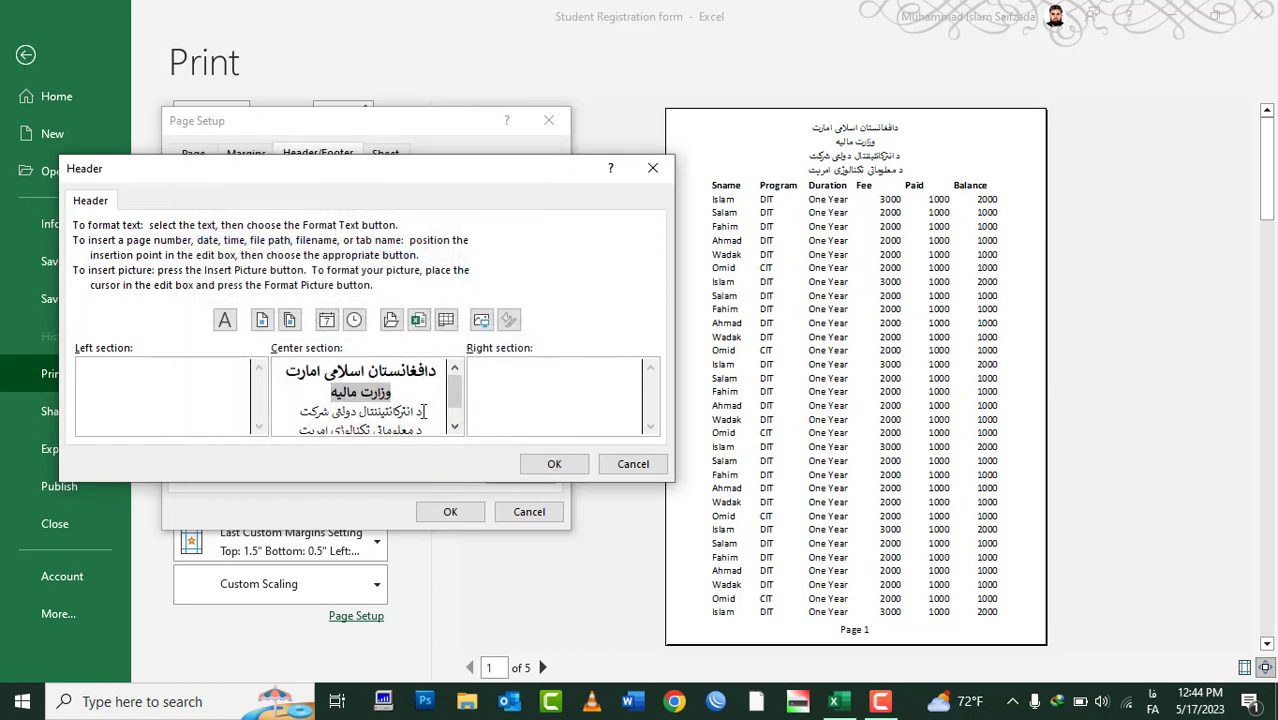
- Make the third header line bold and apply the header
left_click_drag(424, 405, 298, 410)
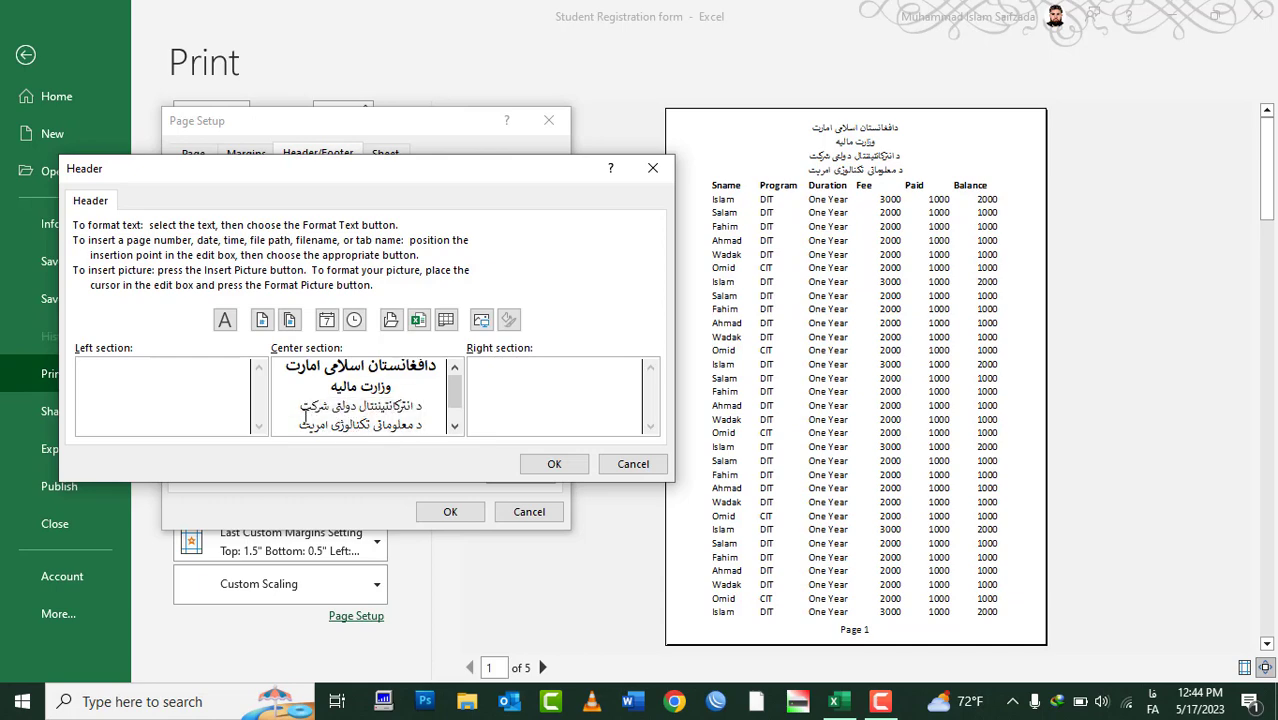
left_click(225, 319)
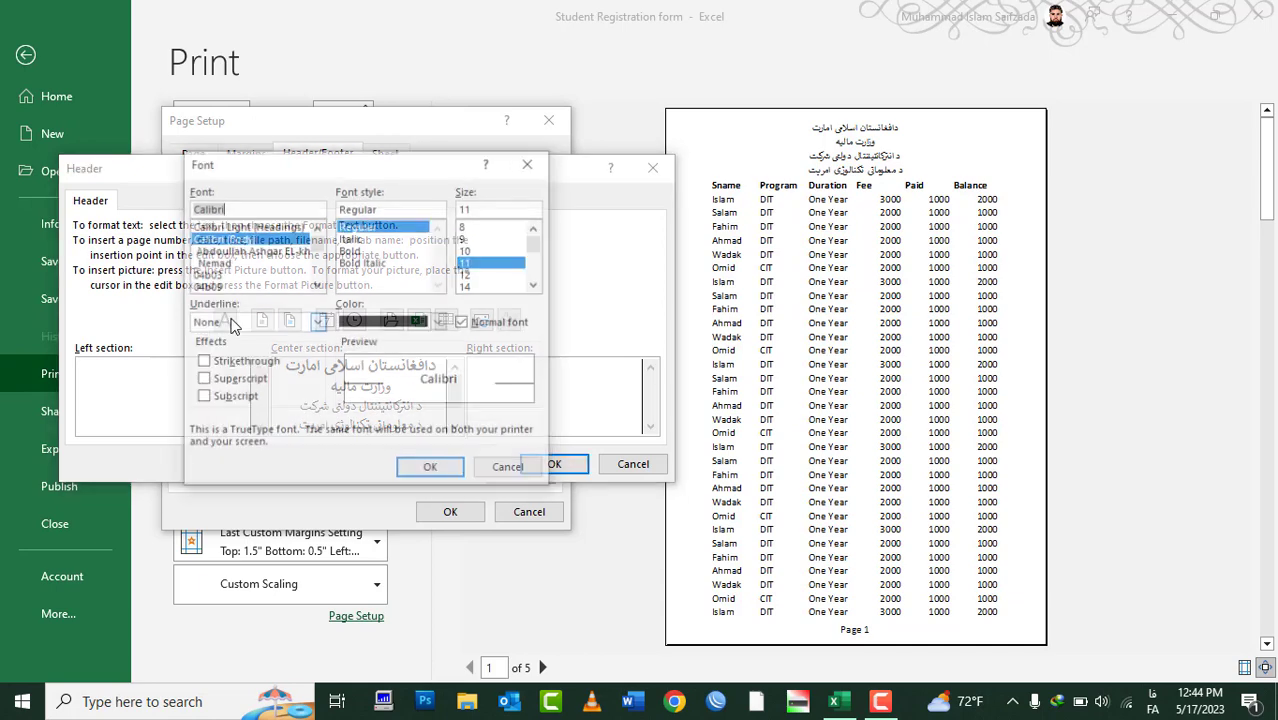
left_click(381, 250)
left_click(428, 469)
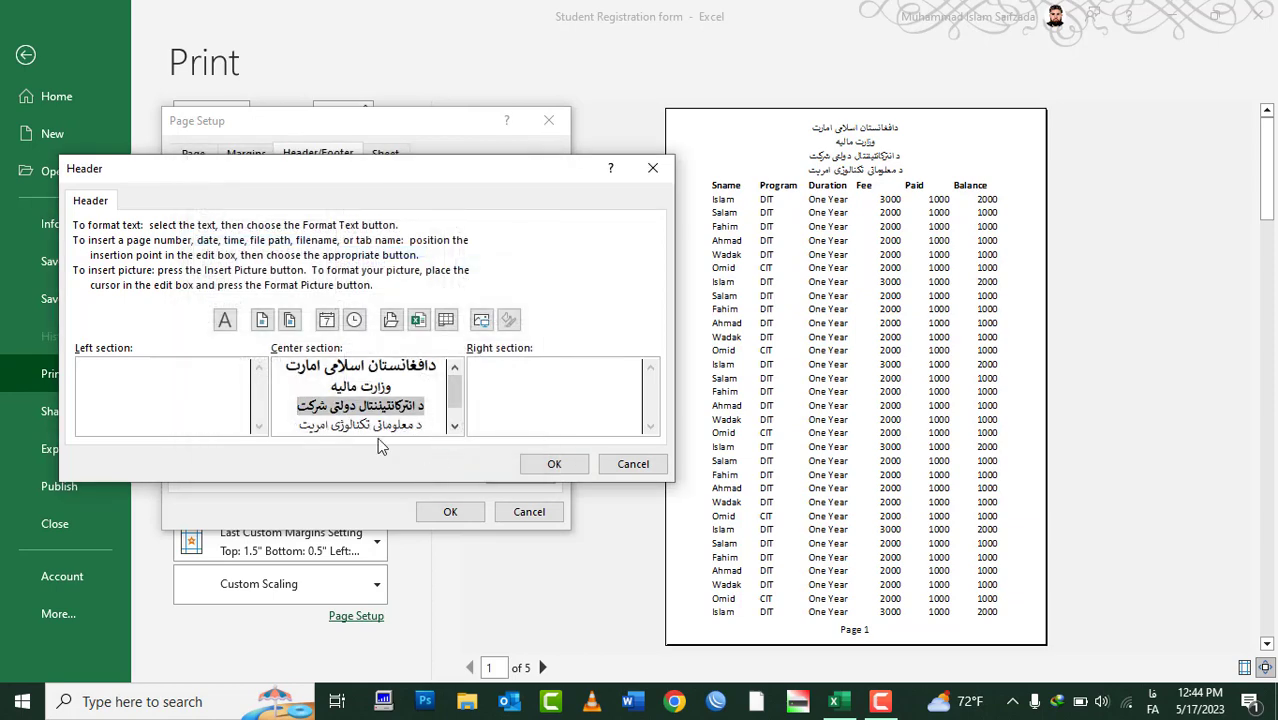
left_click(554, 463)
left_click(446, 509)
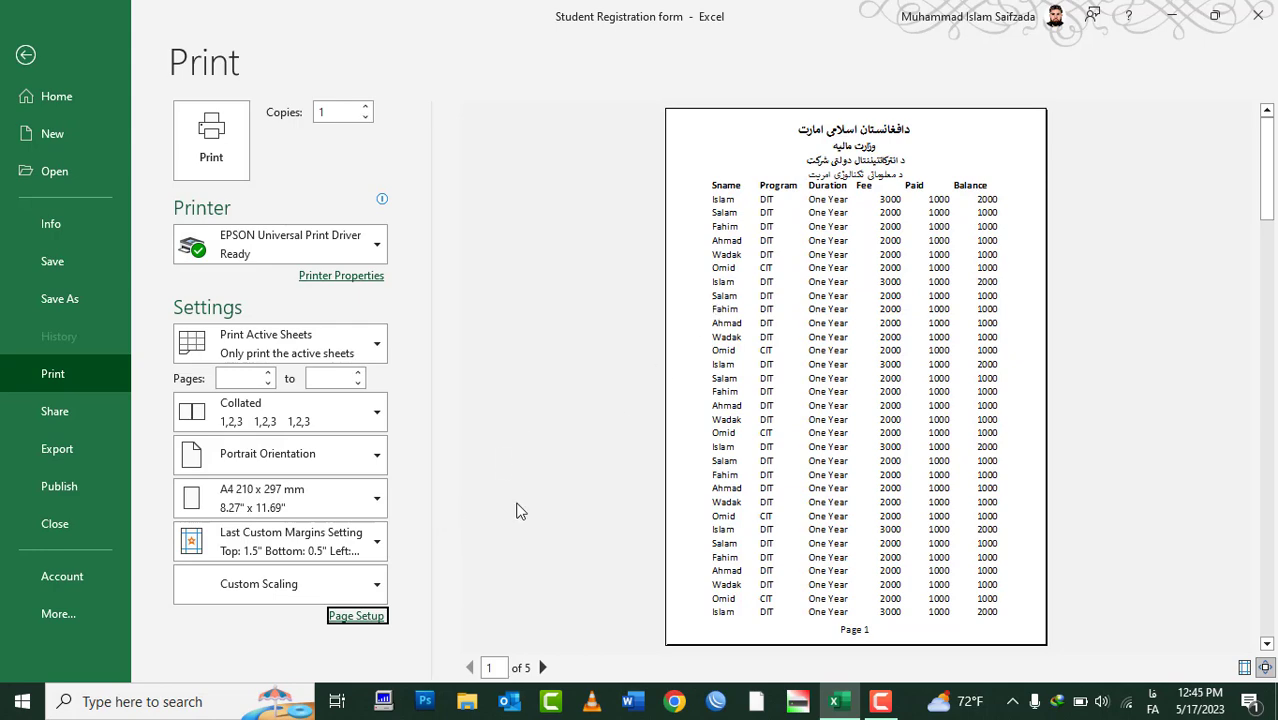
- In Page Setup, raise the top margin from 1.5 to 1.75 inches and apply it
left_click(350, 617)
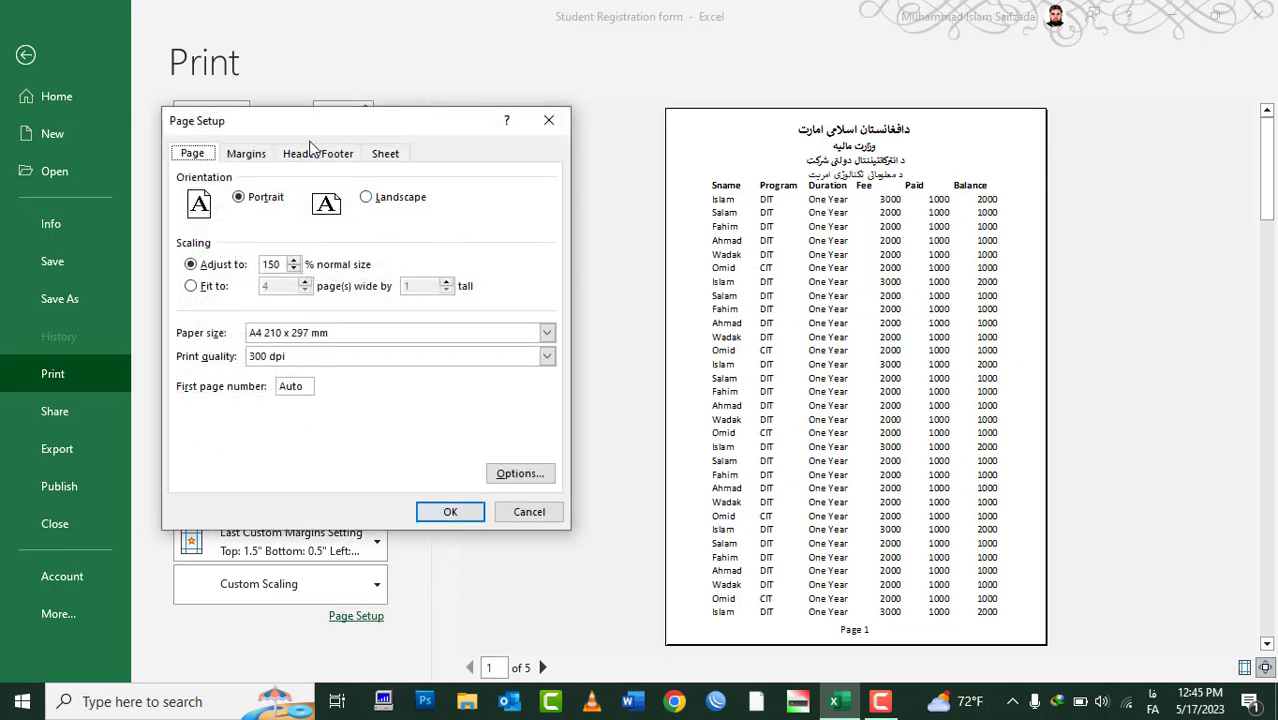
left_click(262, 155)
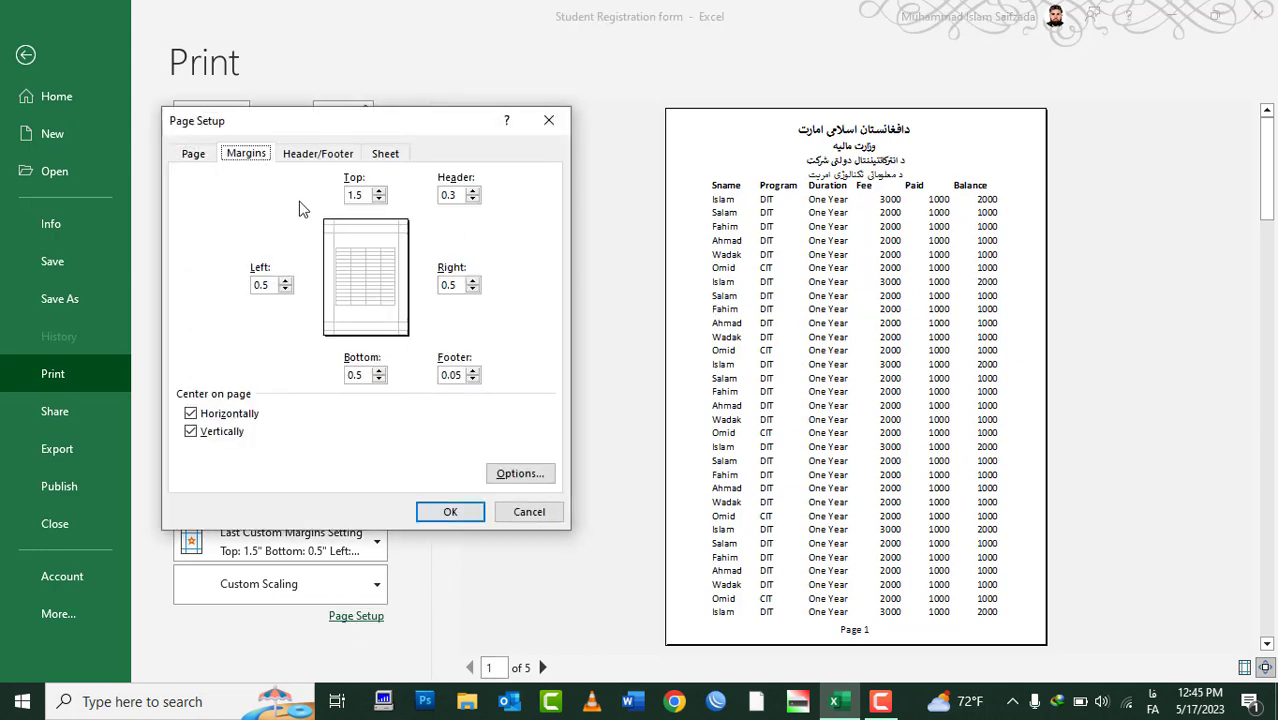
left_click(379, 191)
left_click(448, 511)
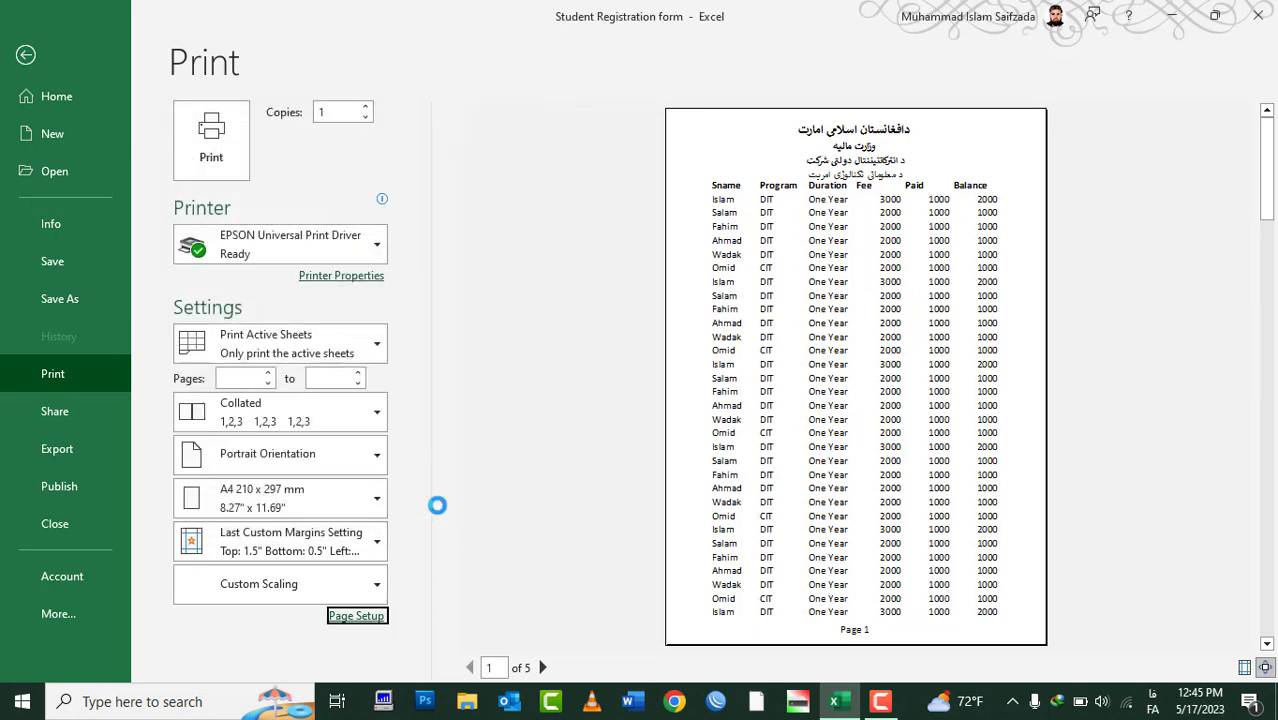
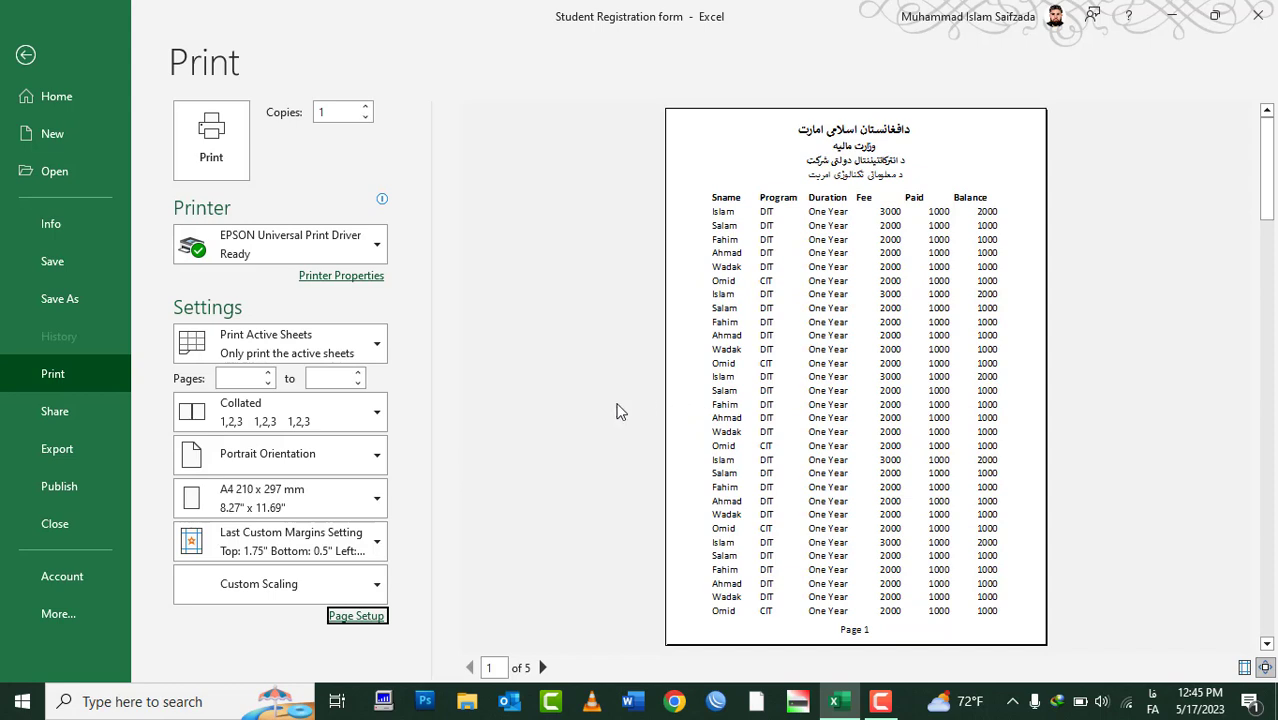
- Bring up Insert Pictures from the custom header editor for the header's right section
left_click(341, 615)
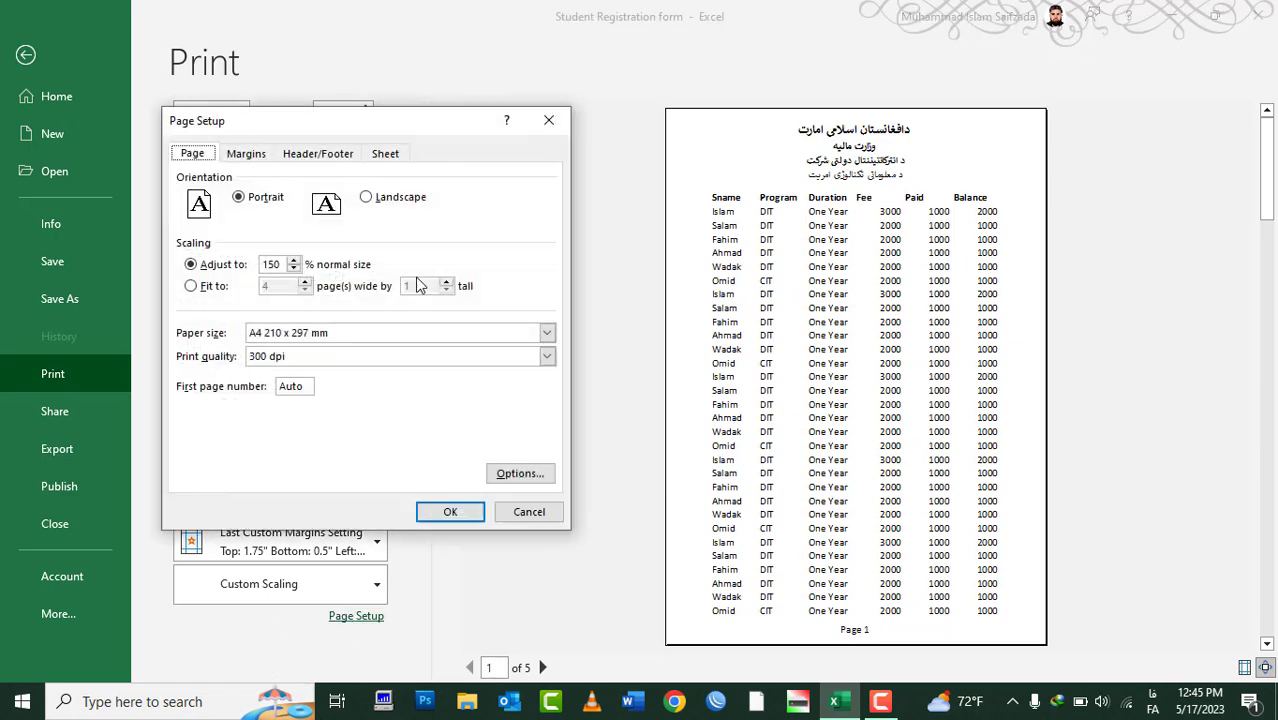
left_click(301, 160)
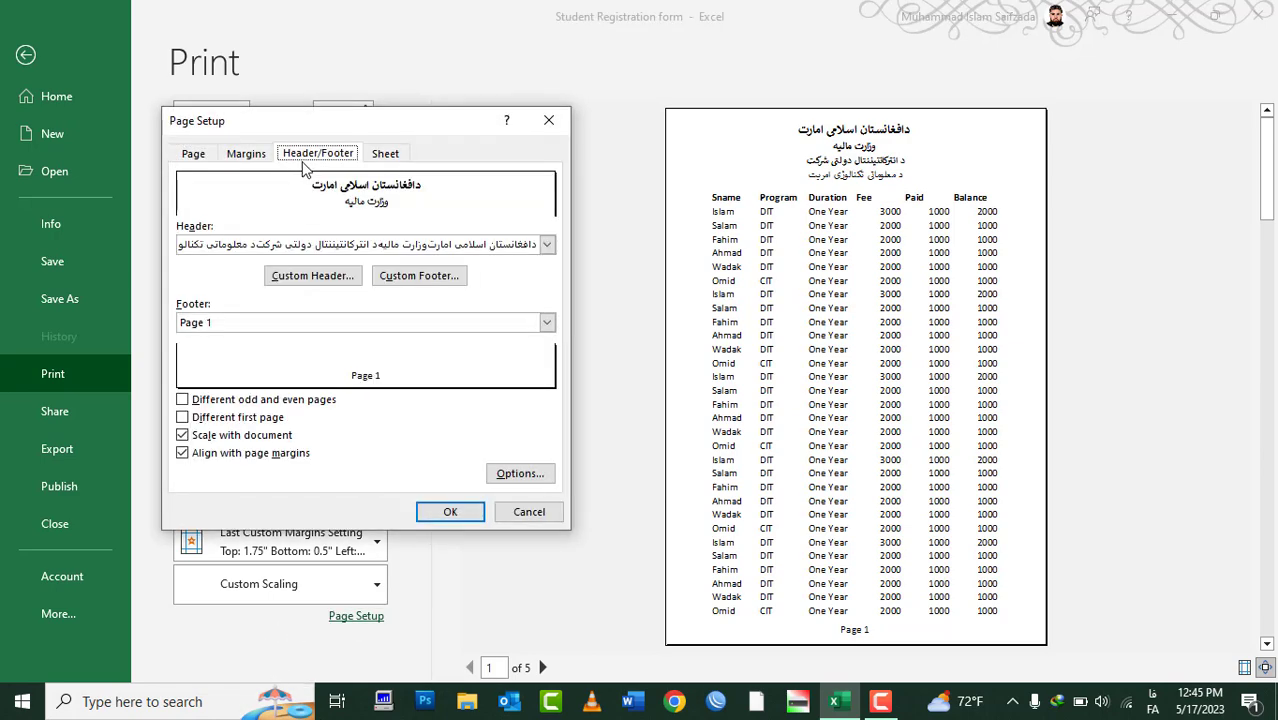
left_click(318, 278)
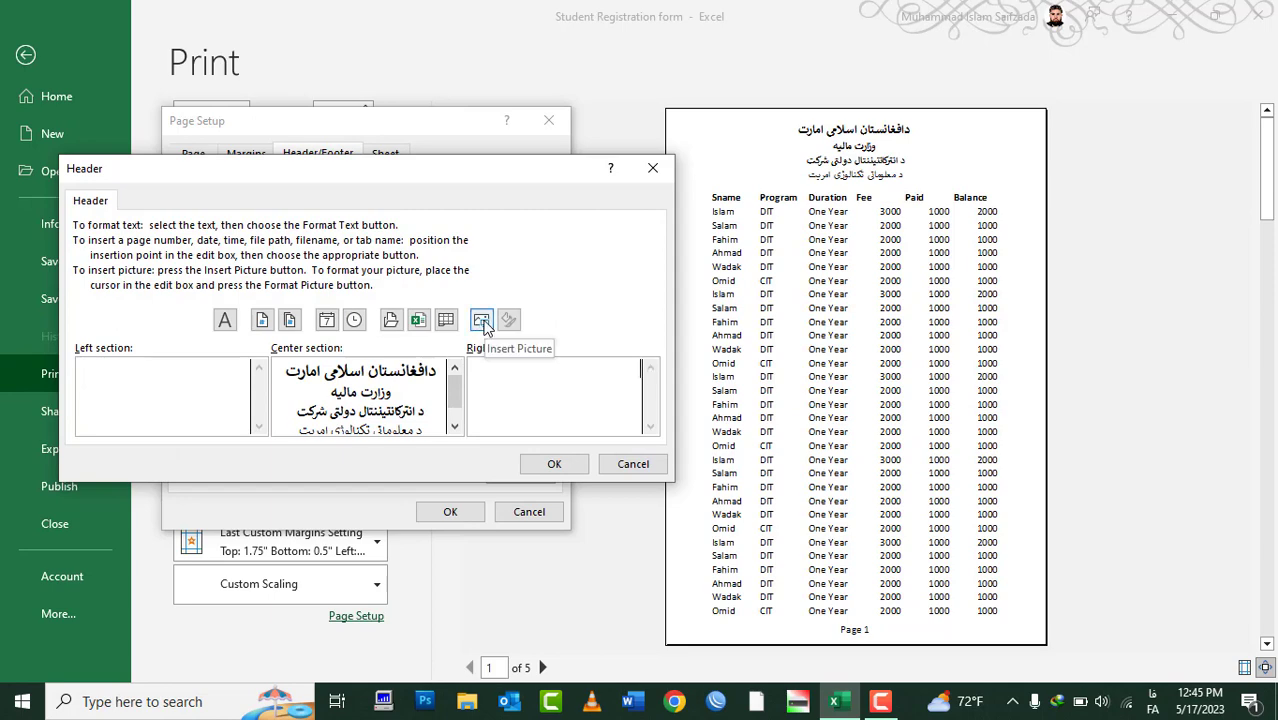
left_click(482, 323)
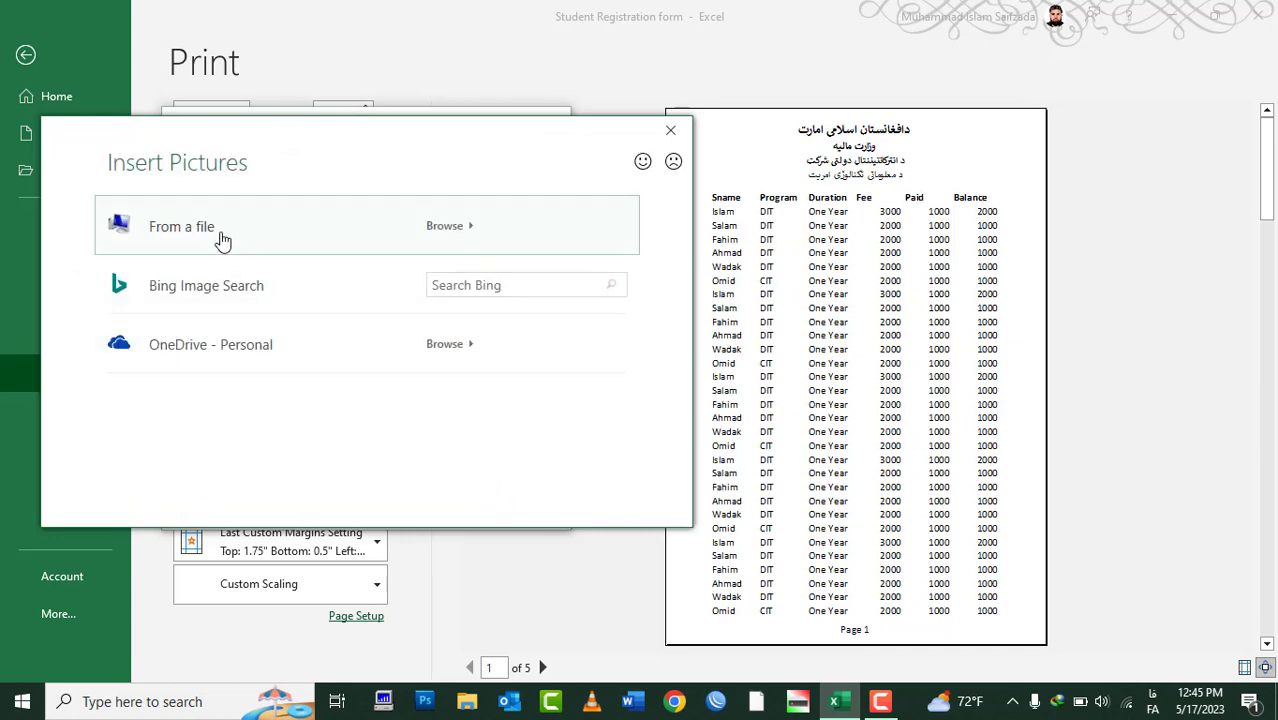
- Insert the 1552809 emblem from Local Disk (E:) into the header's right section and confirm
left_click(222, 241)
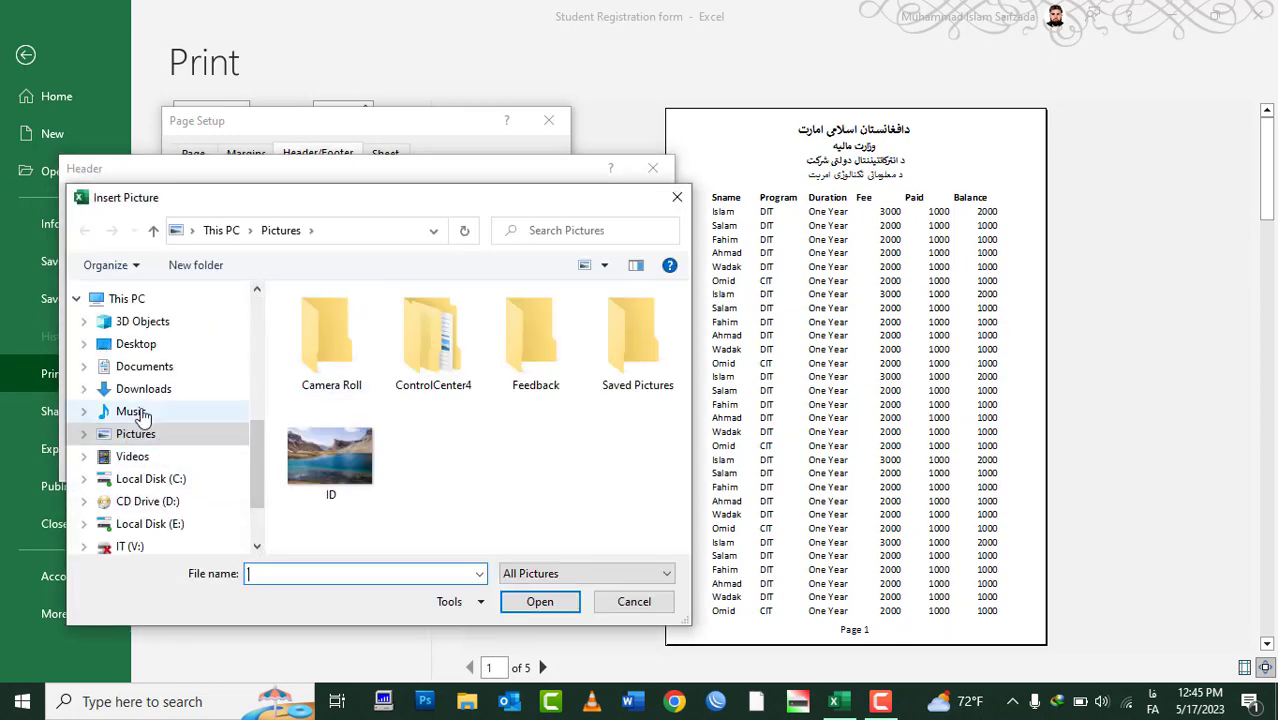
left_click(126, 299)
scroll(499, 404, "down", 5)
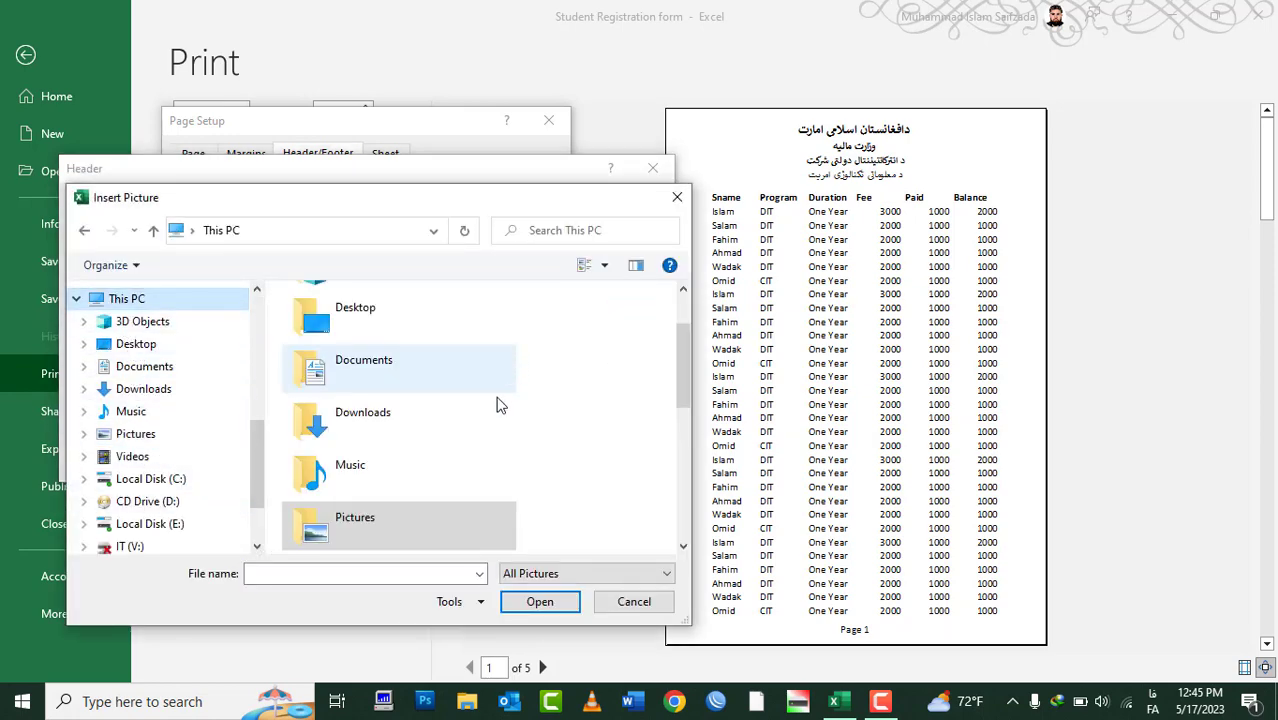
scroll(508, 432, "down", 5)
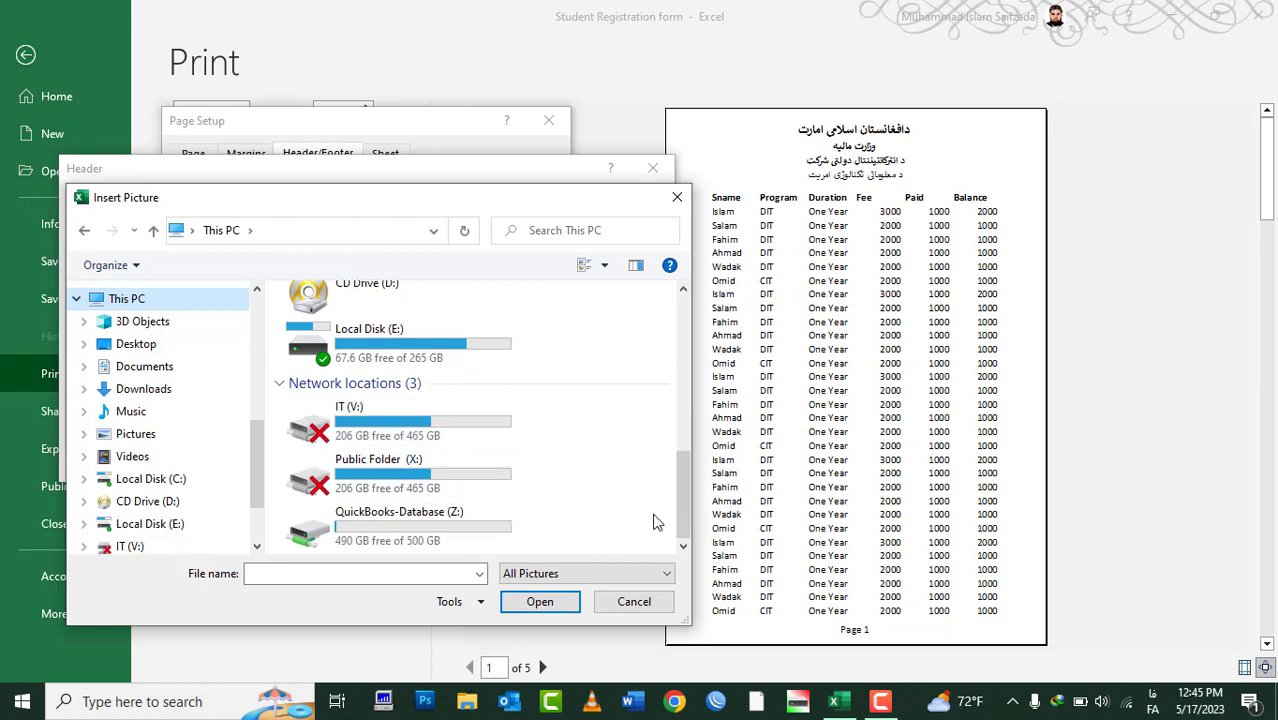
scroll(491, 499, "up", 3)
left_click(475, 432)
double_click(475, 432)
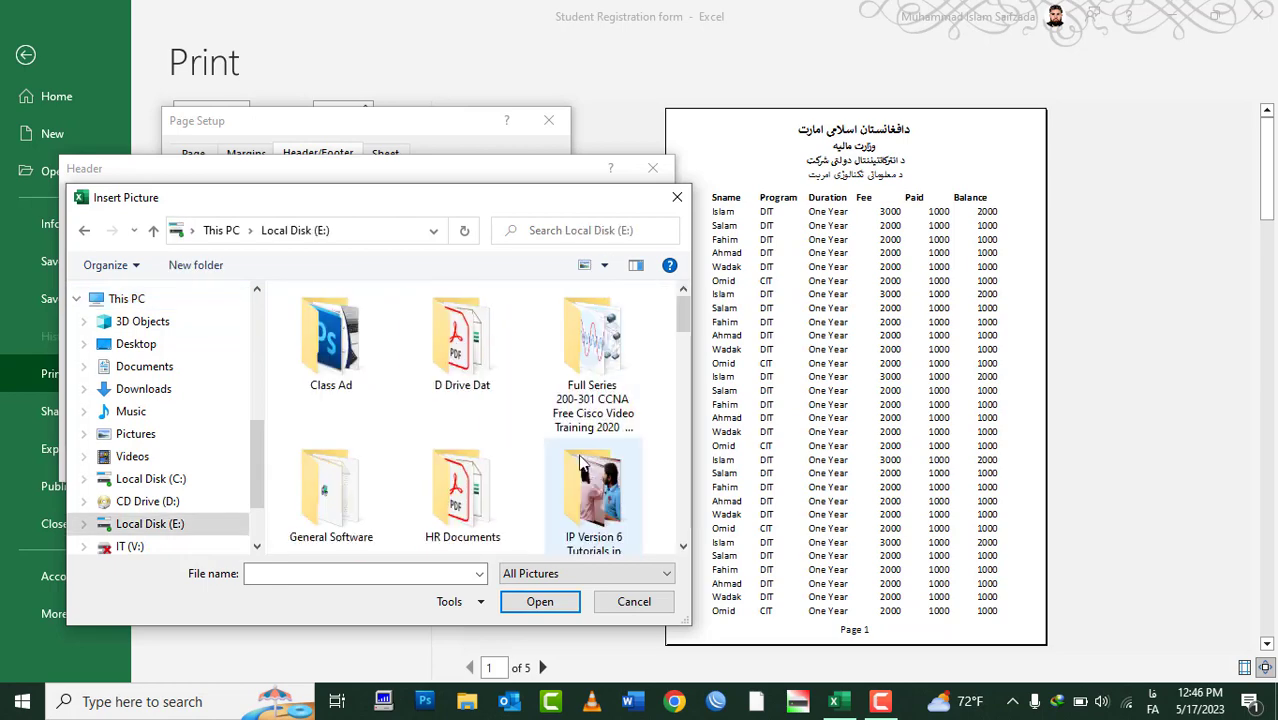
left_click_drag(686, 311, 680, 465)
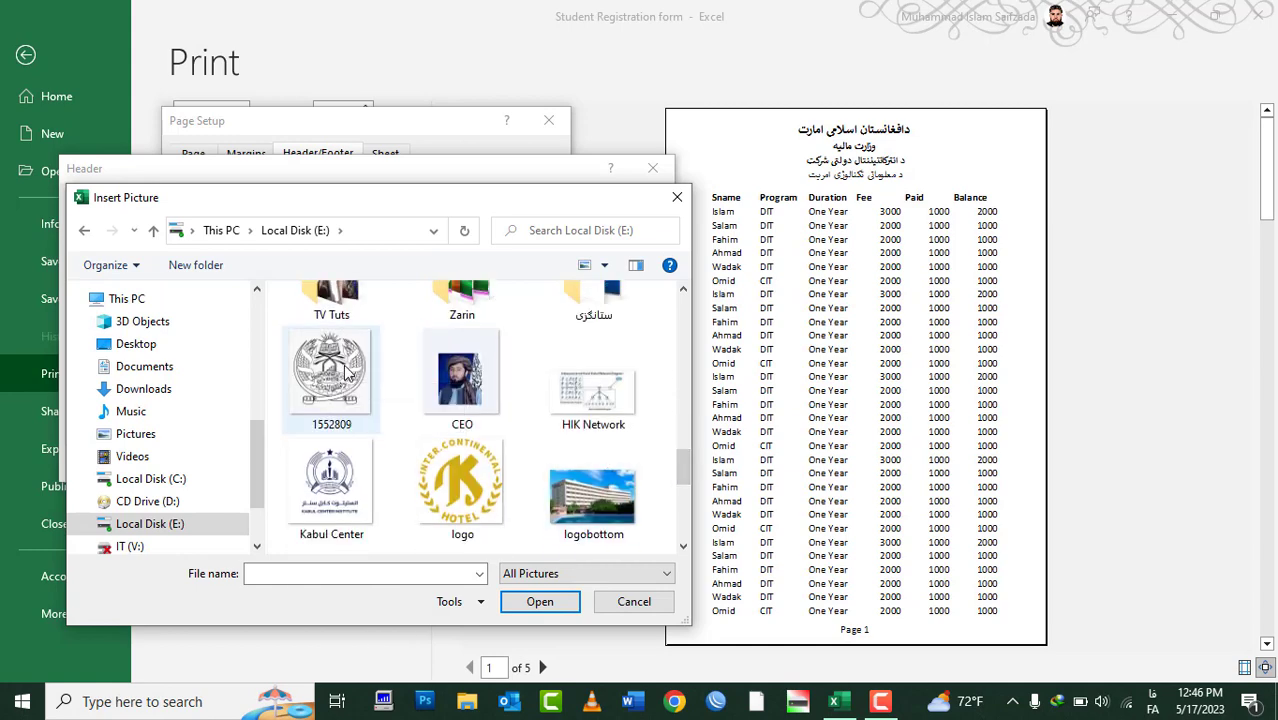
left_click(347, 372)
left_click(540, 602)
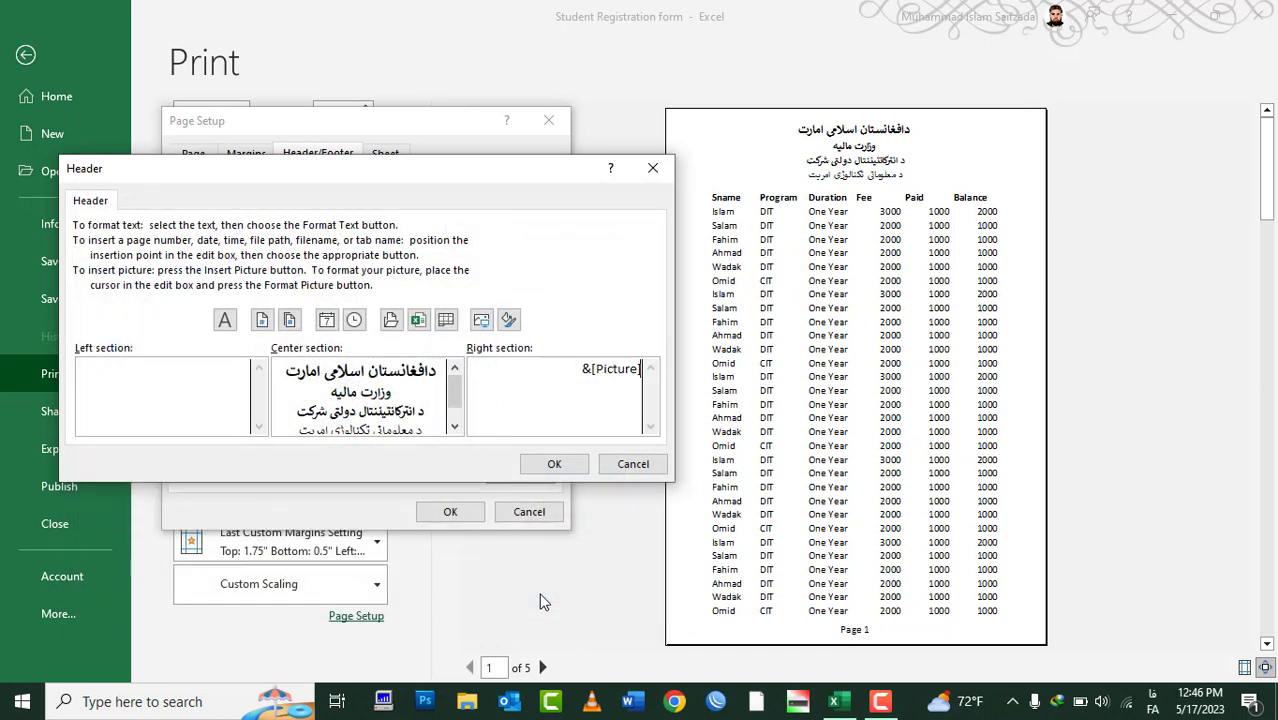
left_click(554, 464)
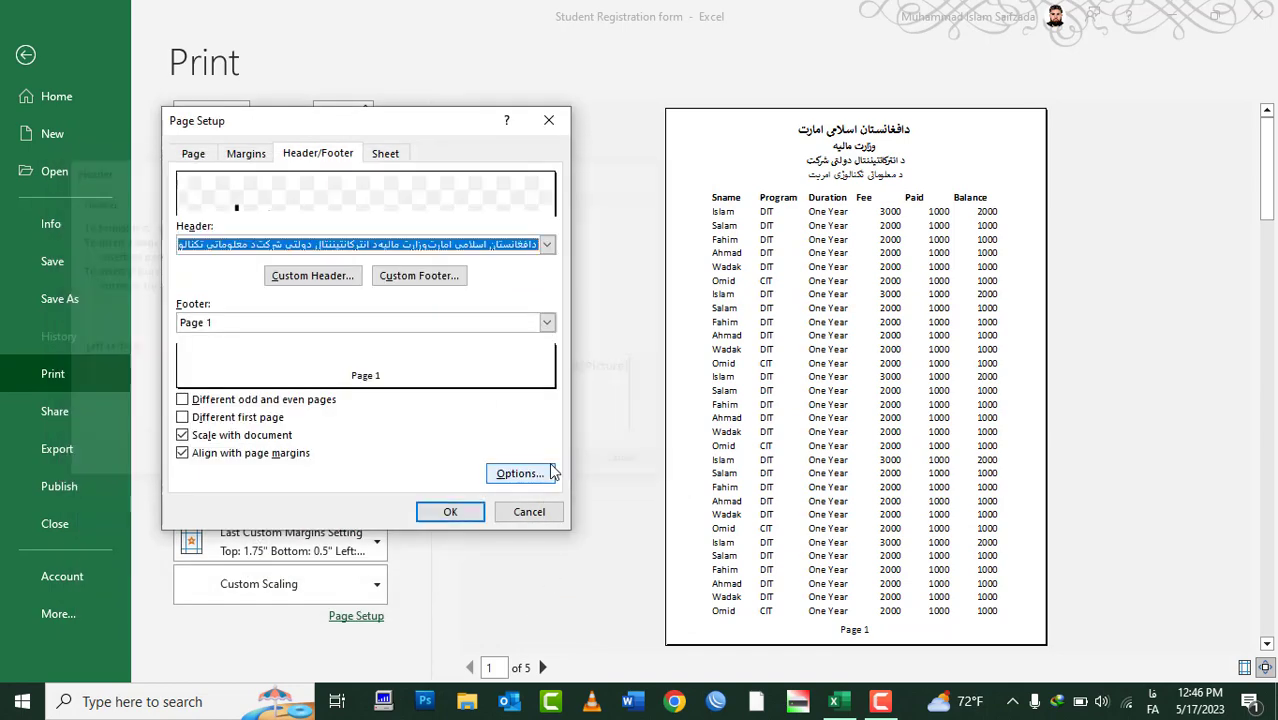
- Return to the custom header and bring up Format Picture for the right-section emblem
left_click(463, 517)
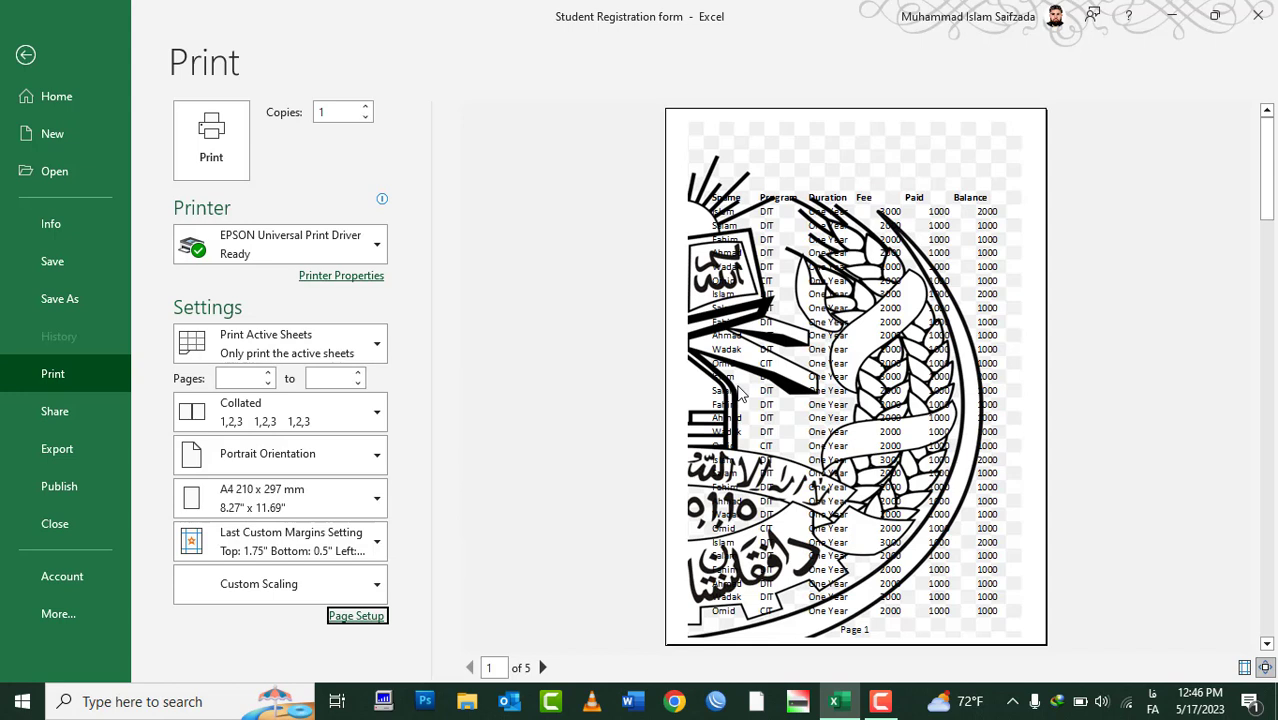
left_click(352, 615)
left_click(305, 155)
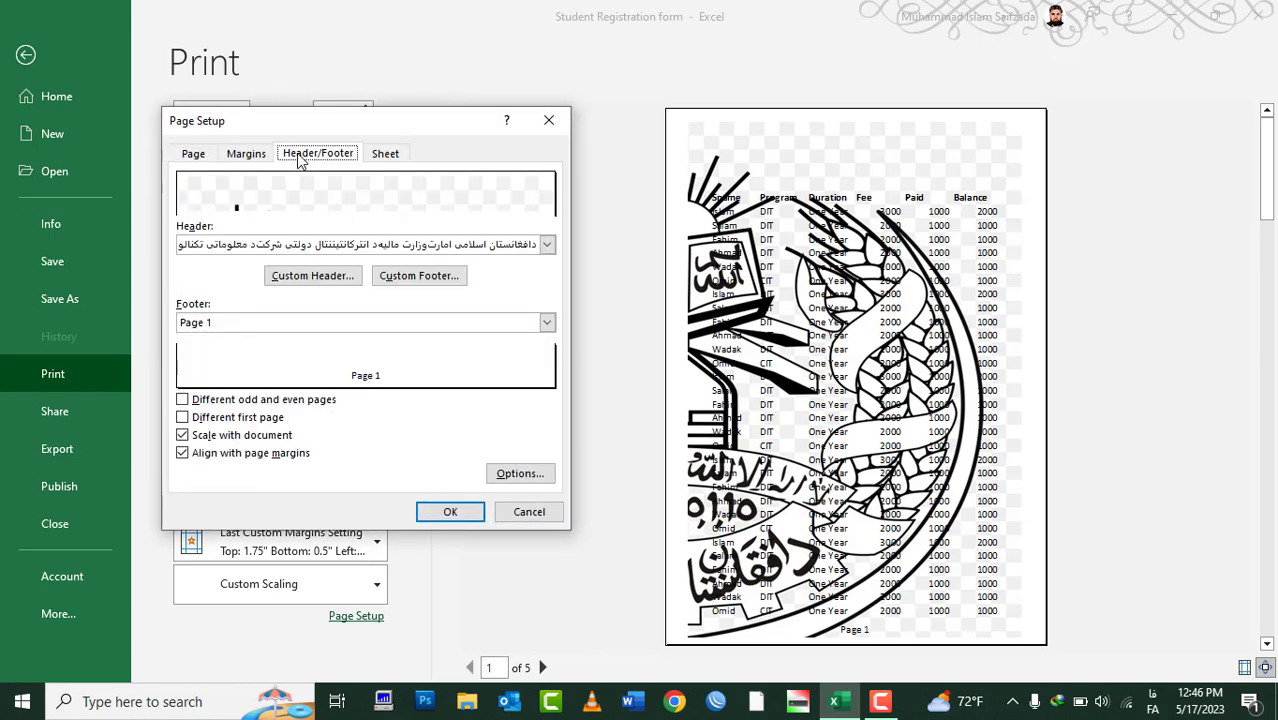
left_click(322, 276)
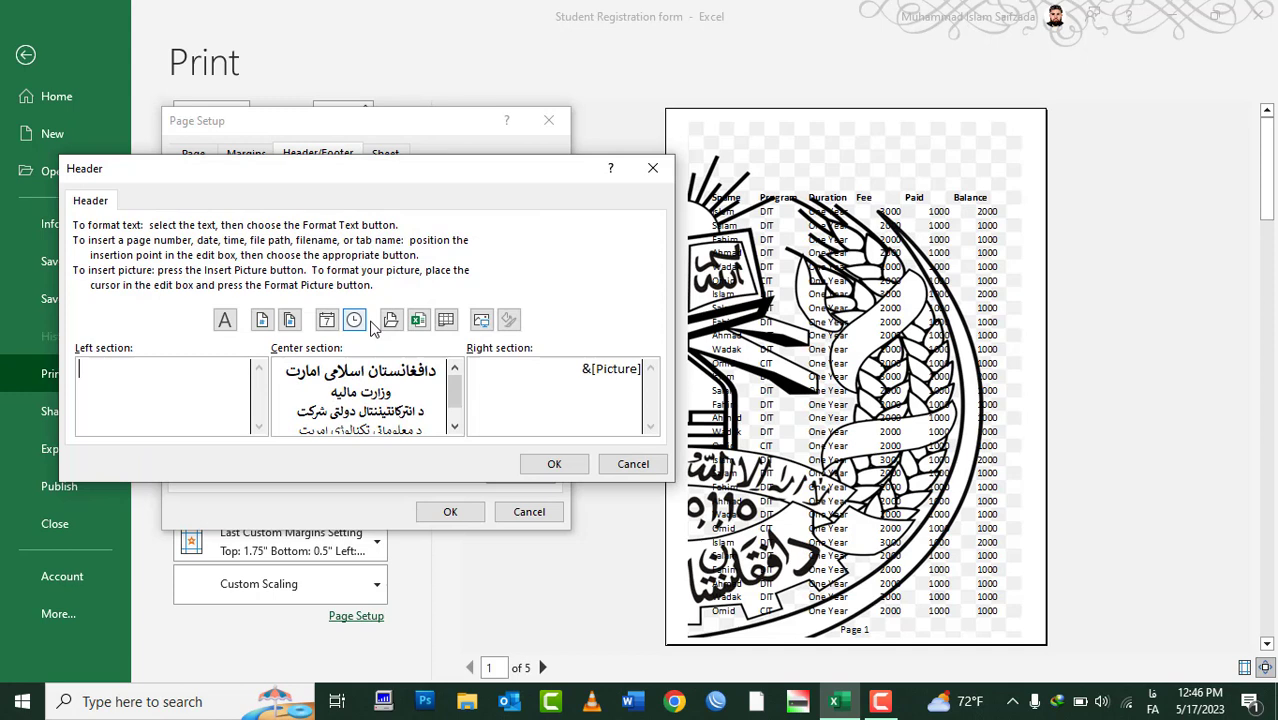
double_click(605, 370)
left_click(557, 364)
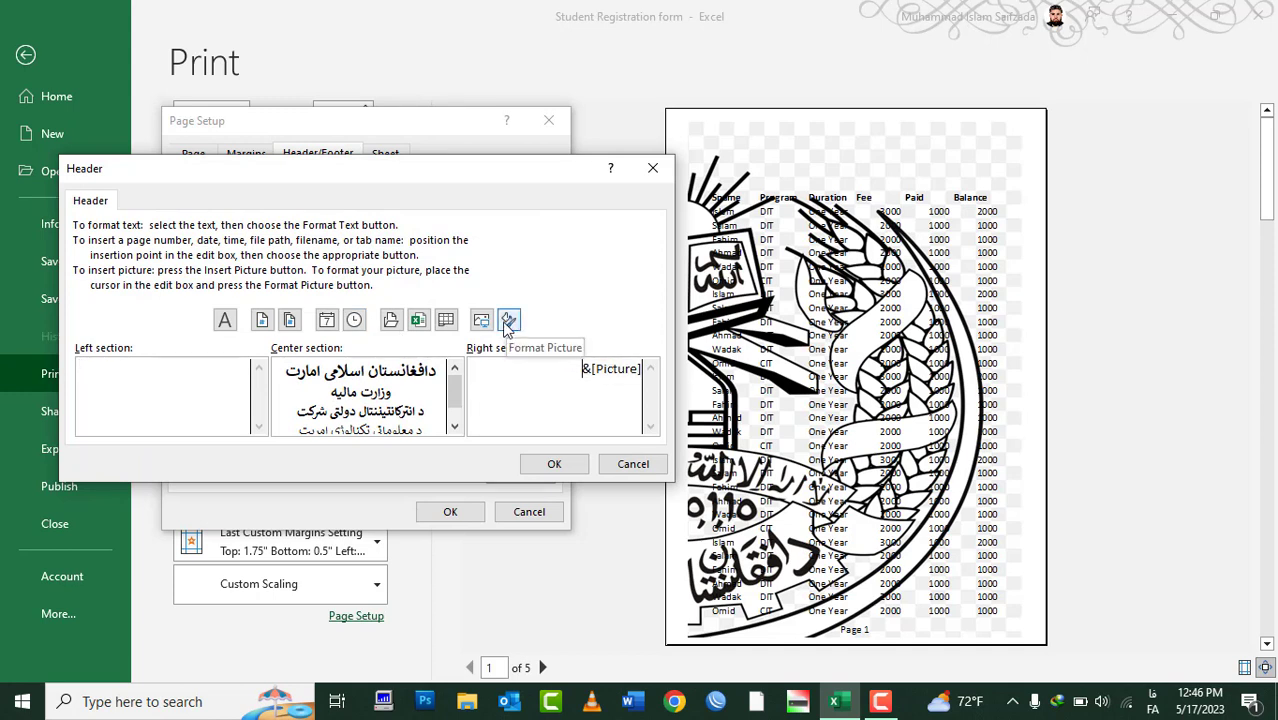
double_click(623, 368)
left_click(508, 319)
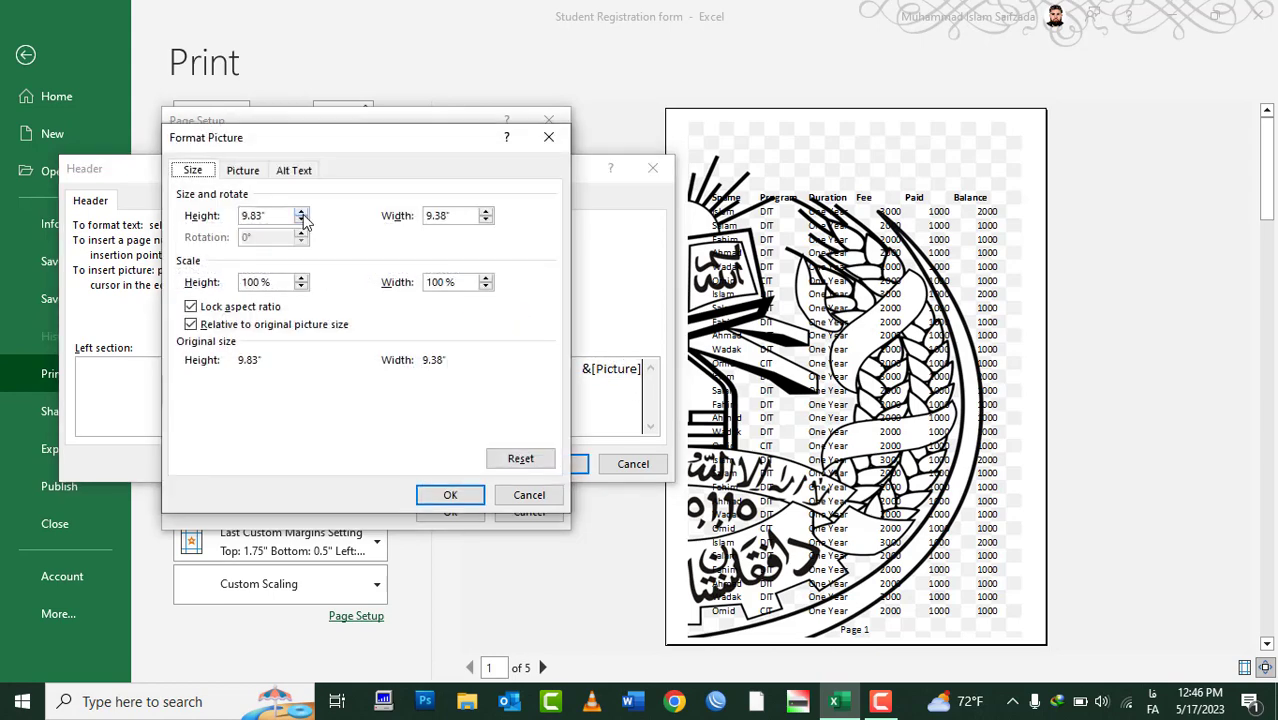
- Scale the emblem down to 16%, about 1.53 by 1.46 inches, and apply
double_click(302, 222)
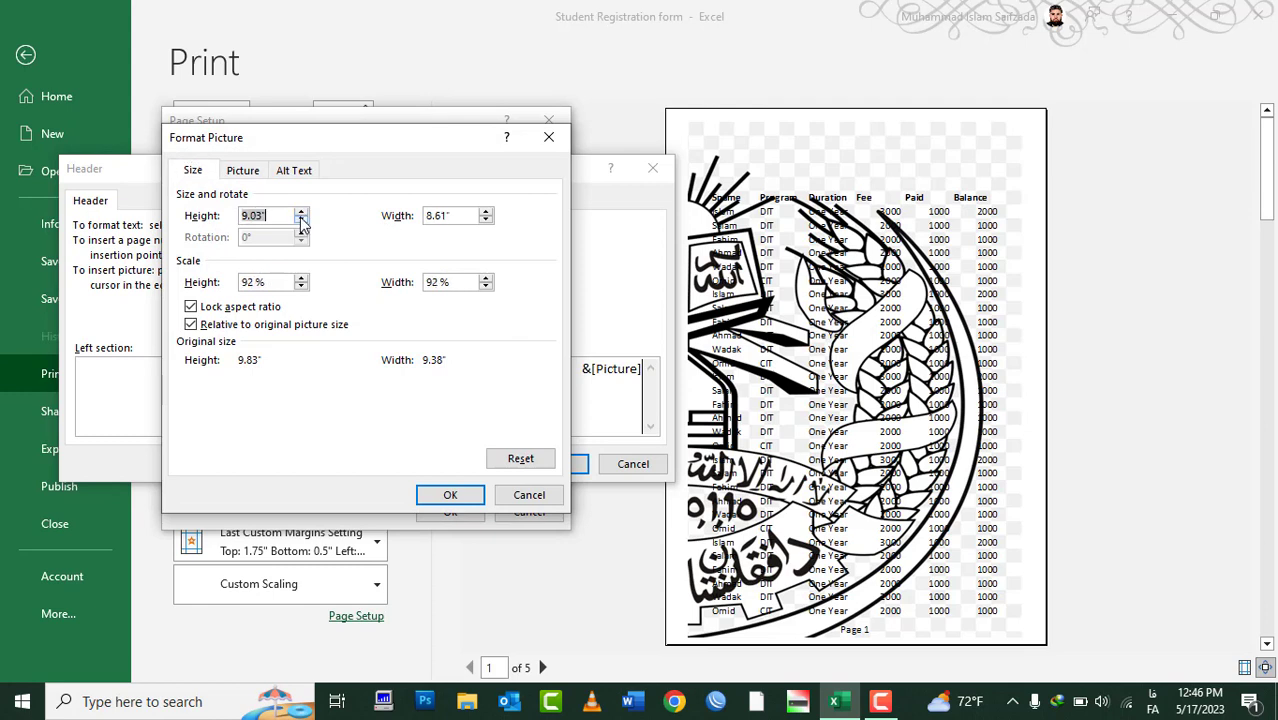
left_click(302, 222)
left_click(302, 222)
triple_click(302, 222)
left_click_drag(302, 222, 302, 222)
left_click(451, 494)
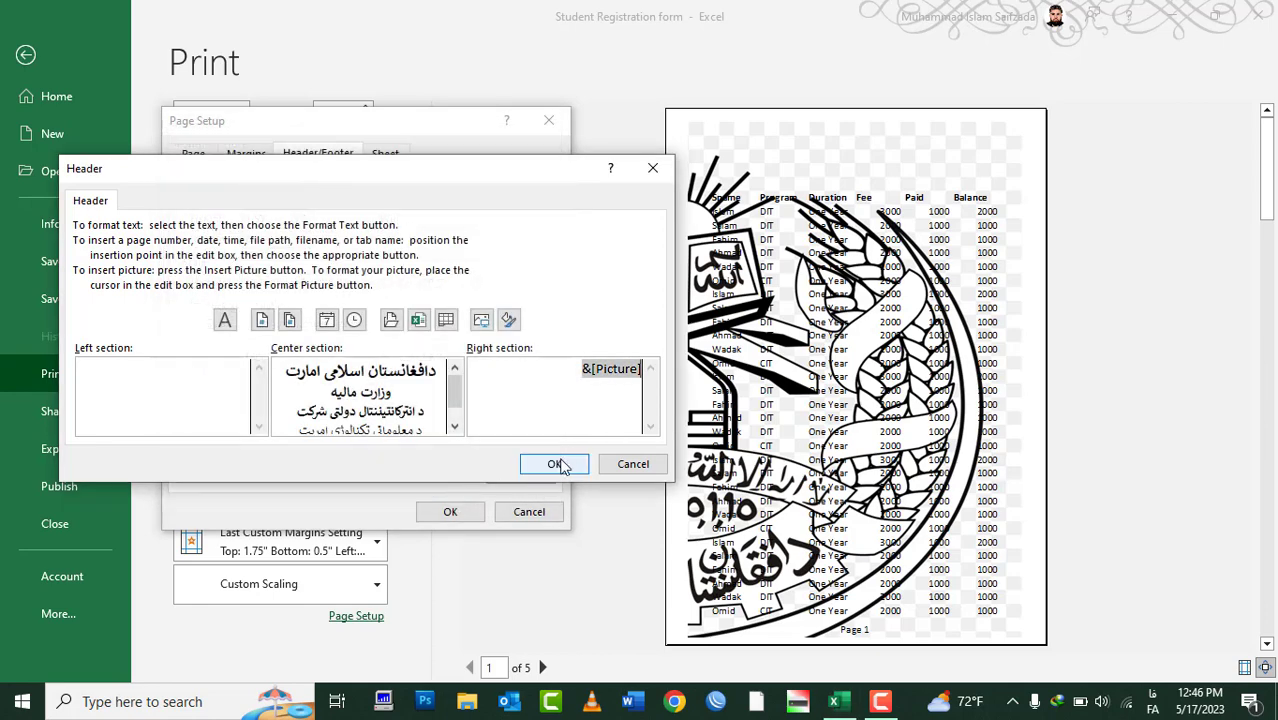
left_click(557, 464)
left_click(449, 511)
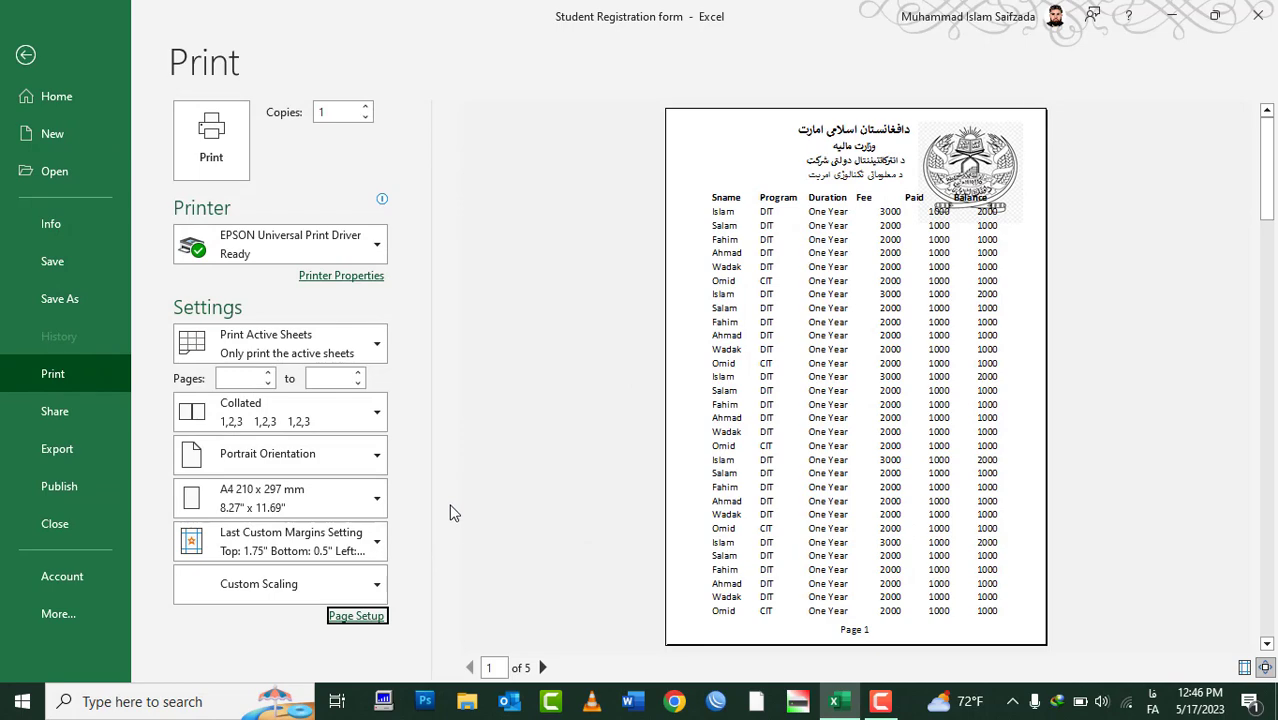
- Shrink the right header emblem to about 1.03 inches high and apply
left_click(360, 615)
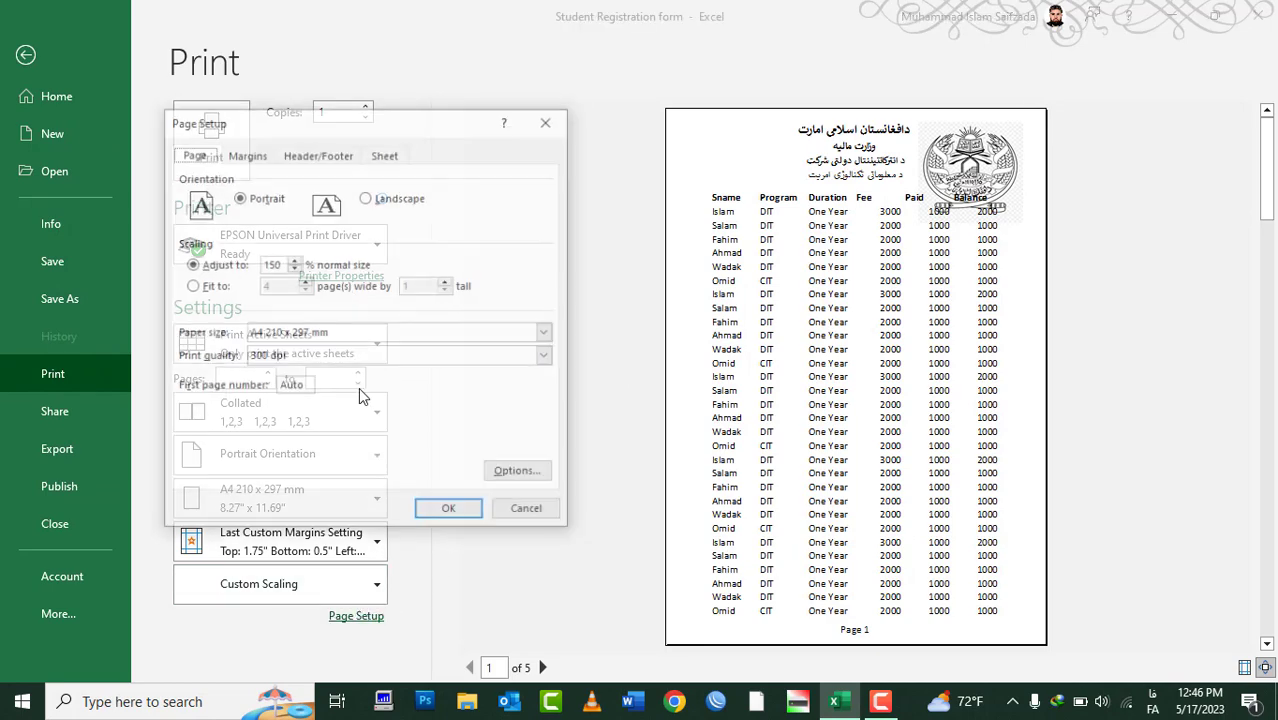
left_click(317, 153)
left_click(287, 283)
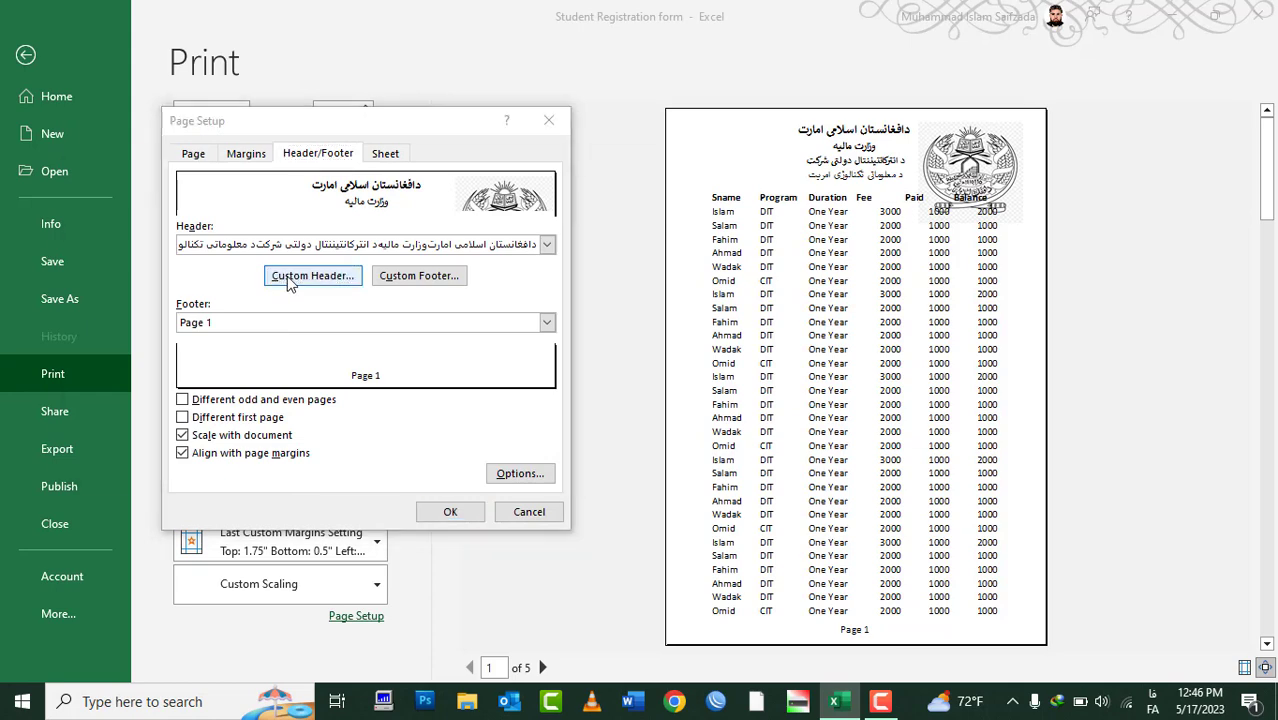
double_click(617, 369)
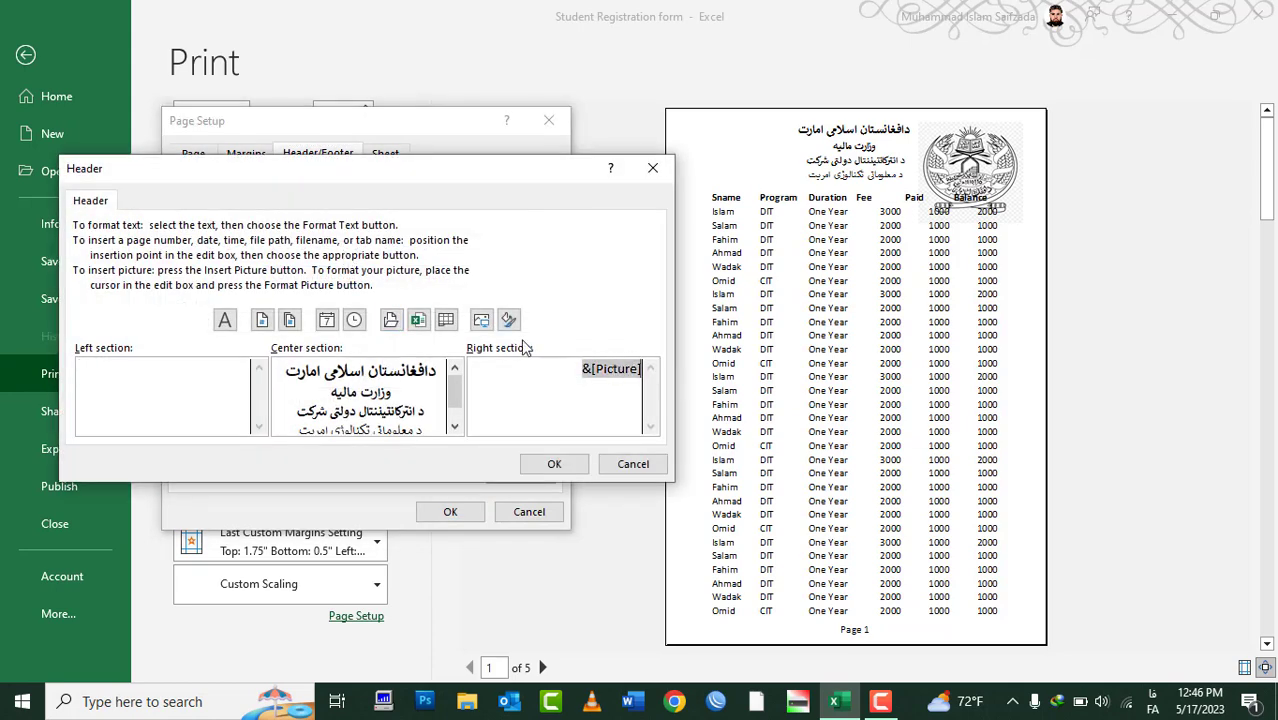
left_click(509, 320)
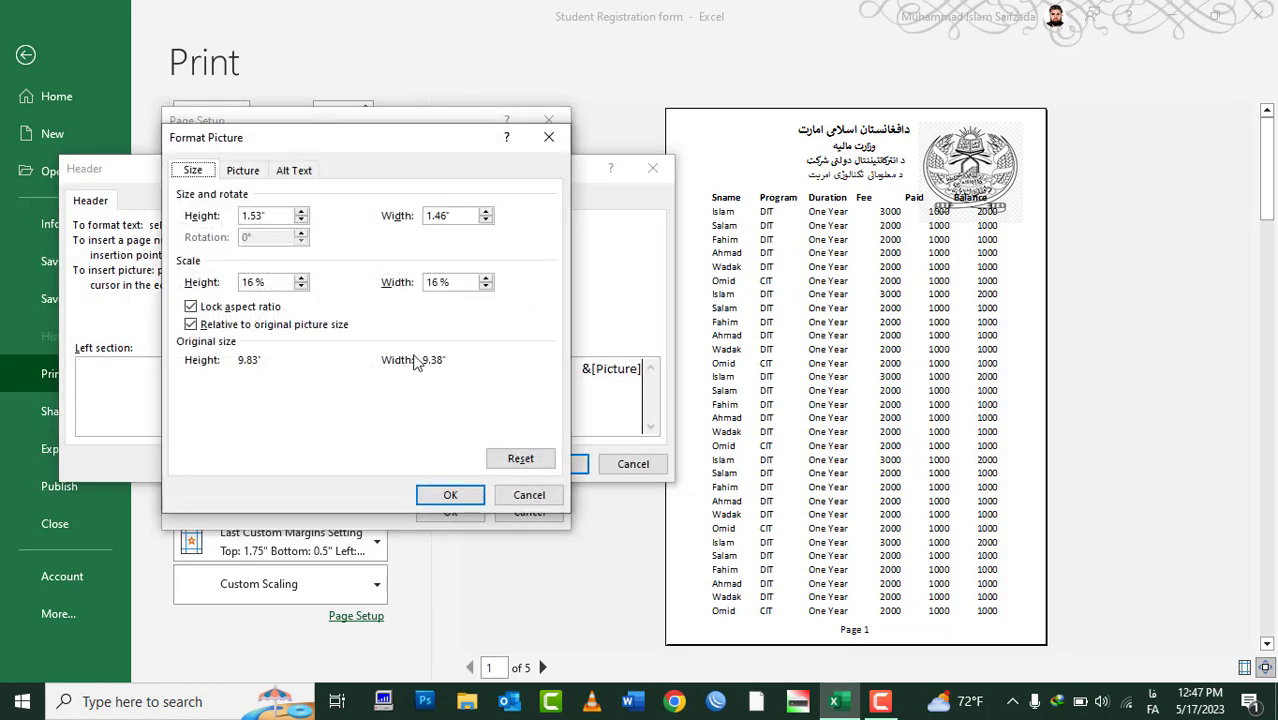
left_click(301, 220)
left_click(301, 220)
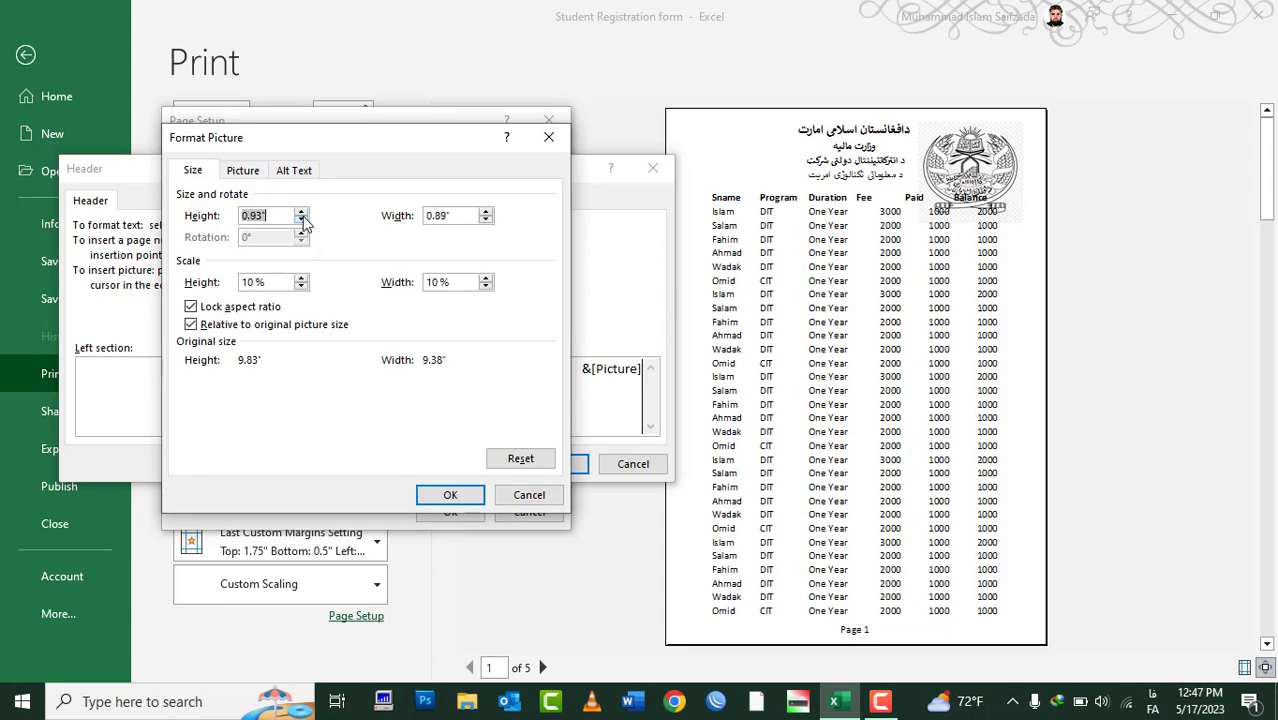
left_click(301, 212)
left_click(450, 495)
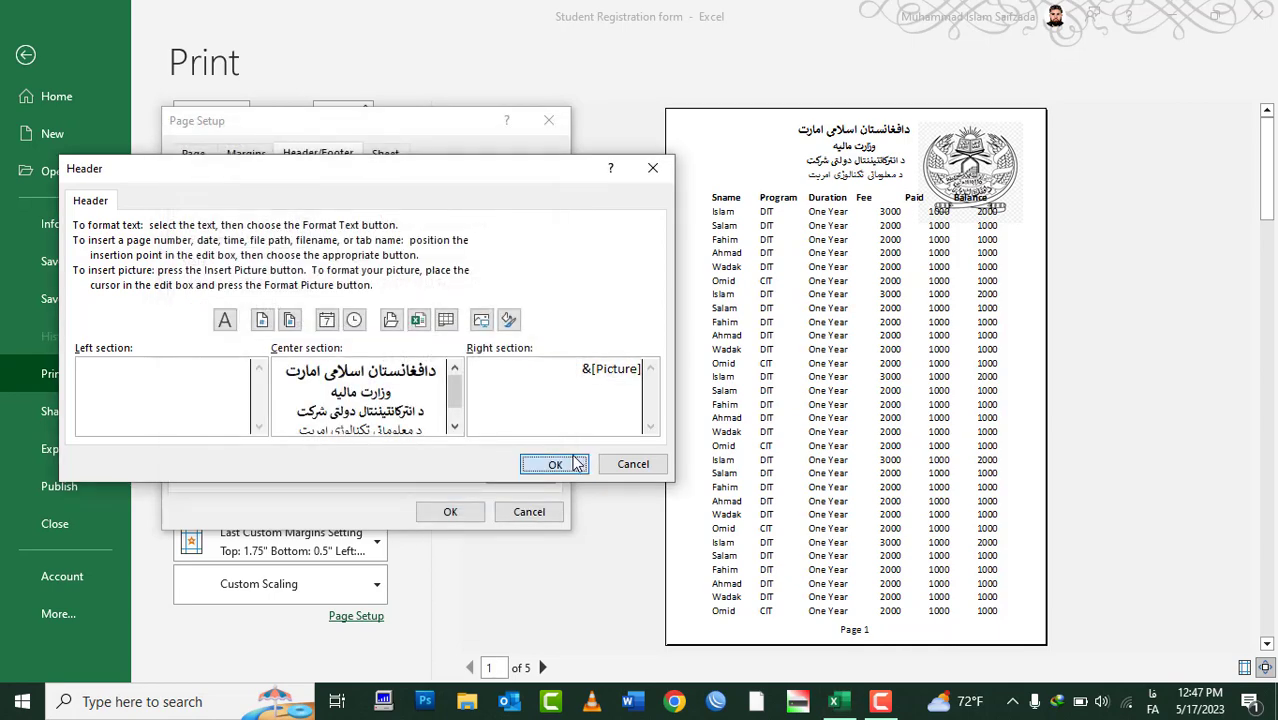
left_click(554, 463)
left_click(450, 511)
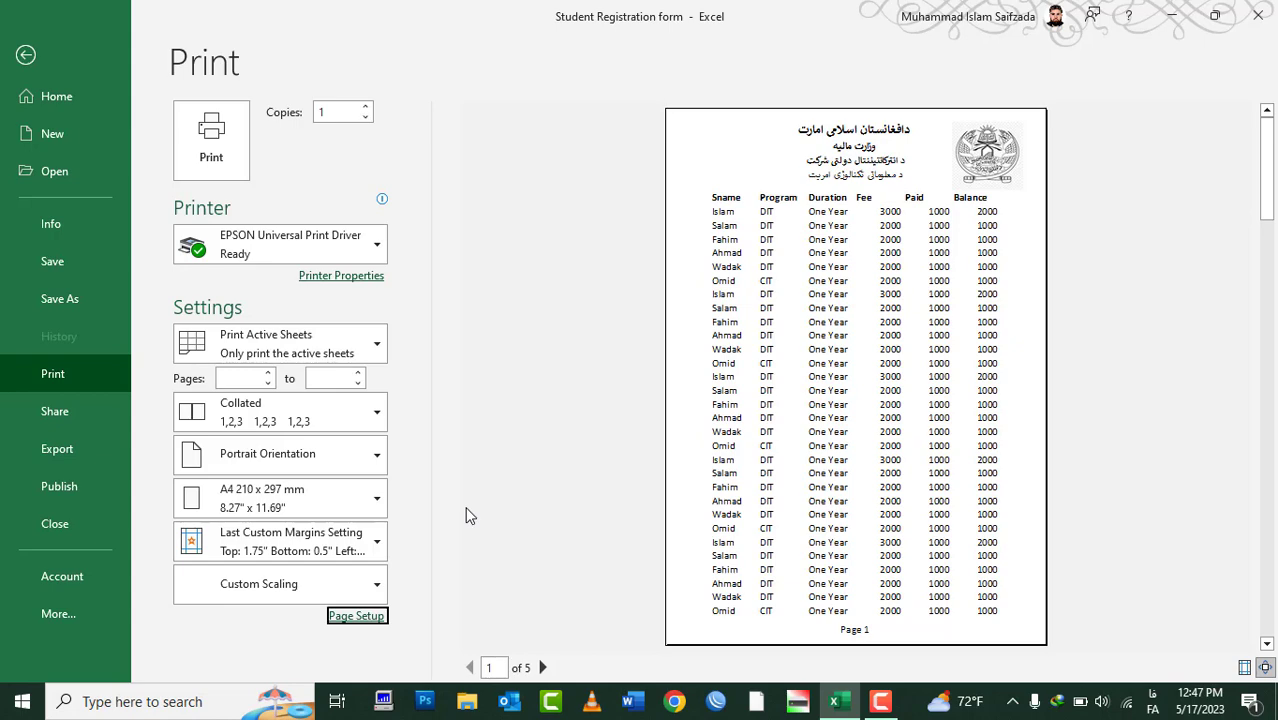
- Shrink the emblem again to about 0.93 inches high and return to the print preview
left_click(360, 618)
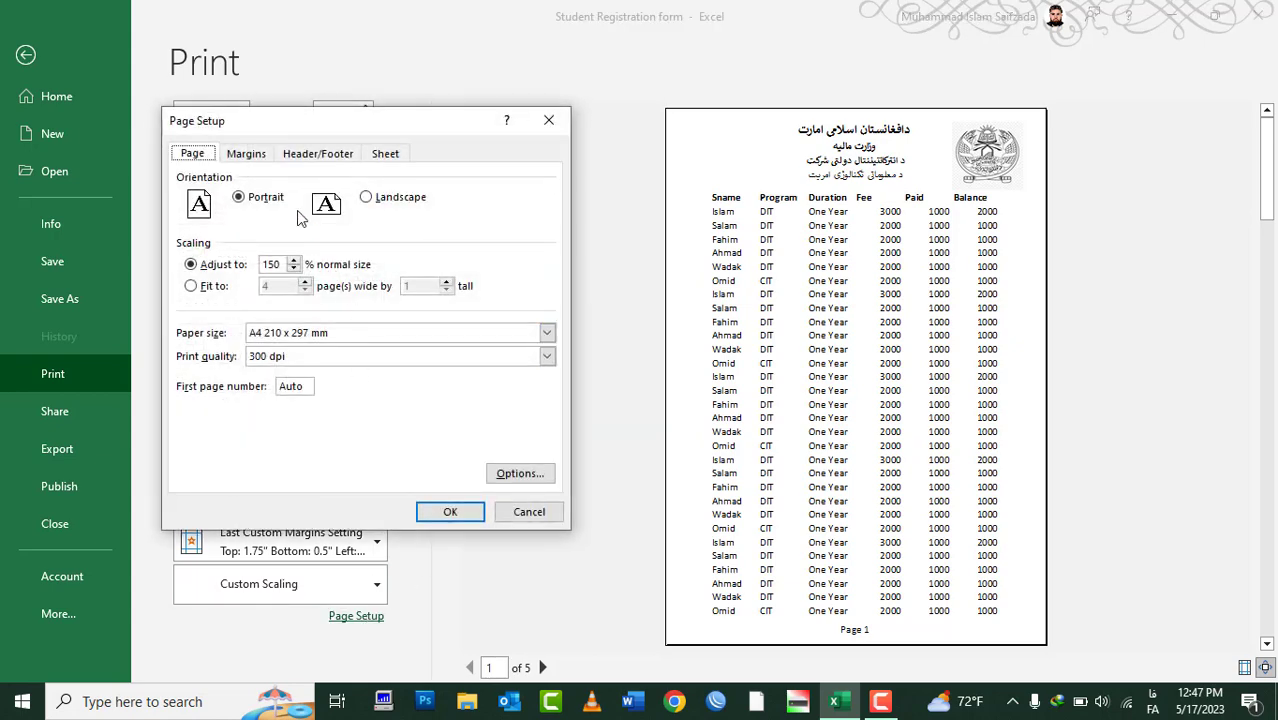
left_click(292, 155)
left_click(298, 279)
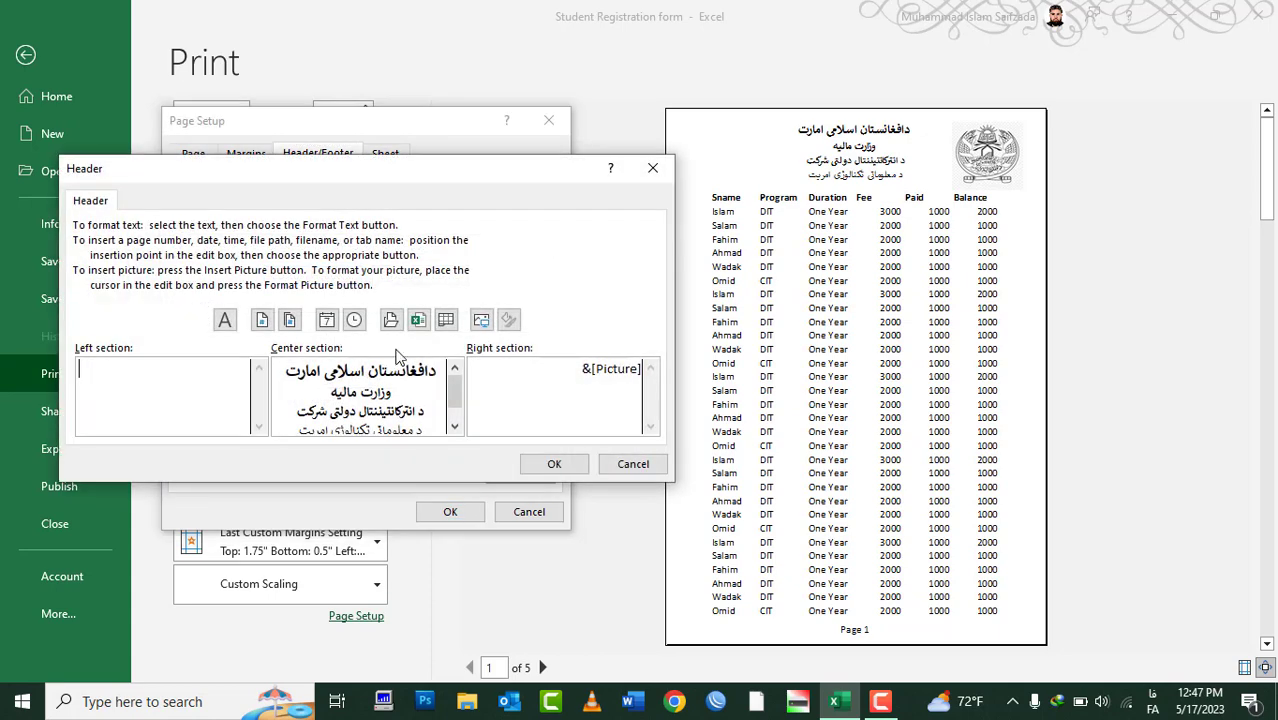
double_click(608, 370)
left_click(509, 319)
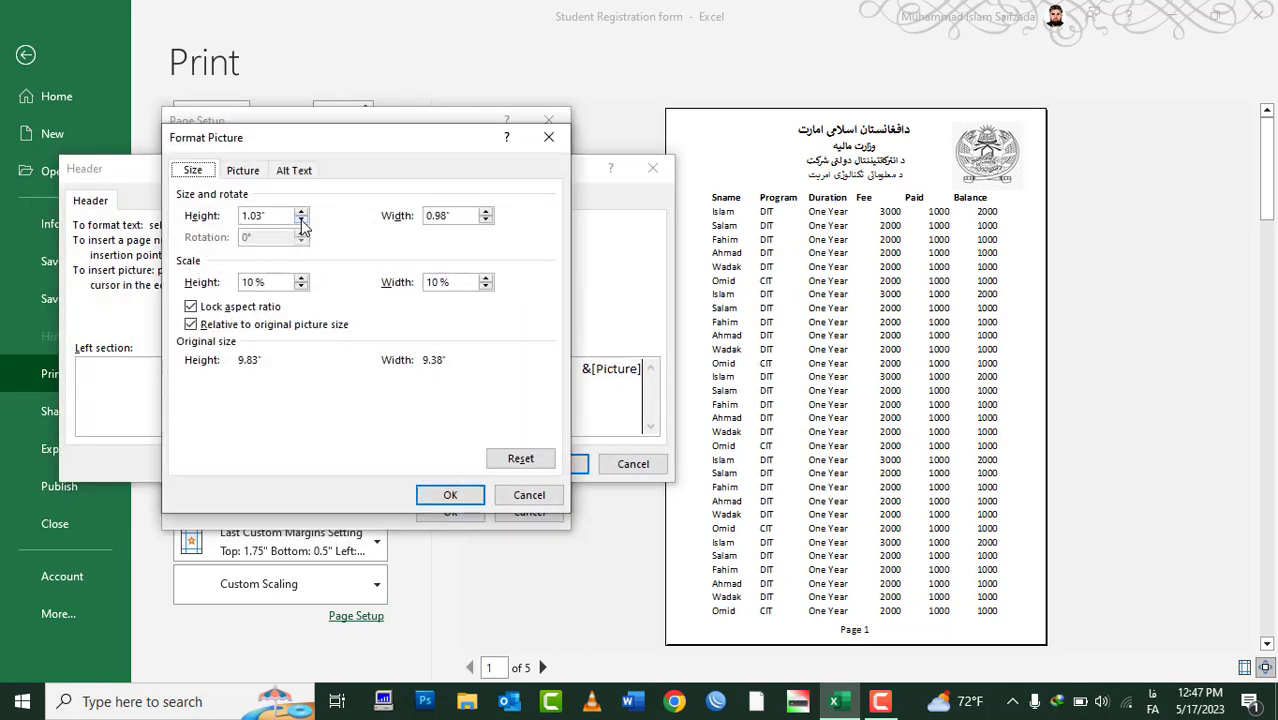
left_click(301, 219)
left_click(450, 495)
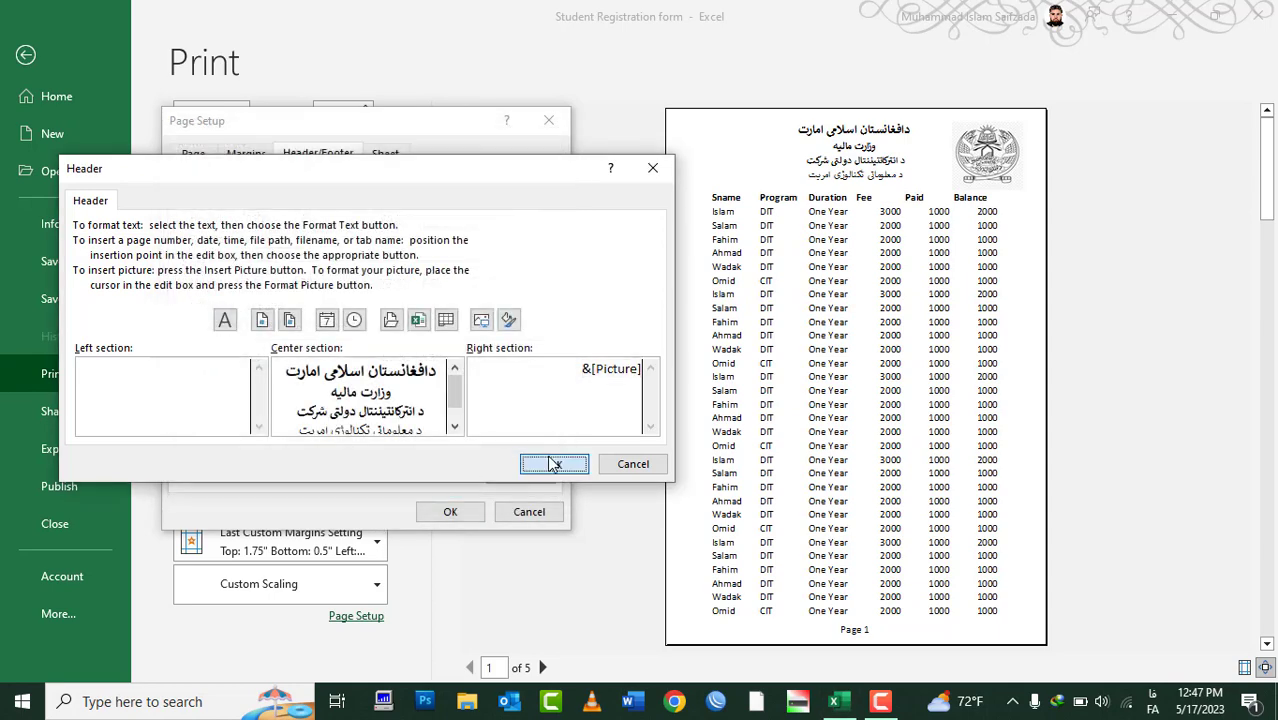
left_click(566, 462)
left_click(450, 513)
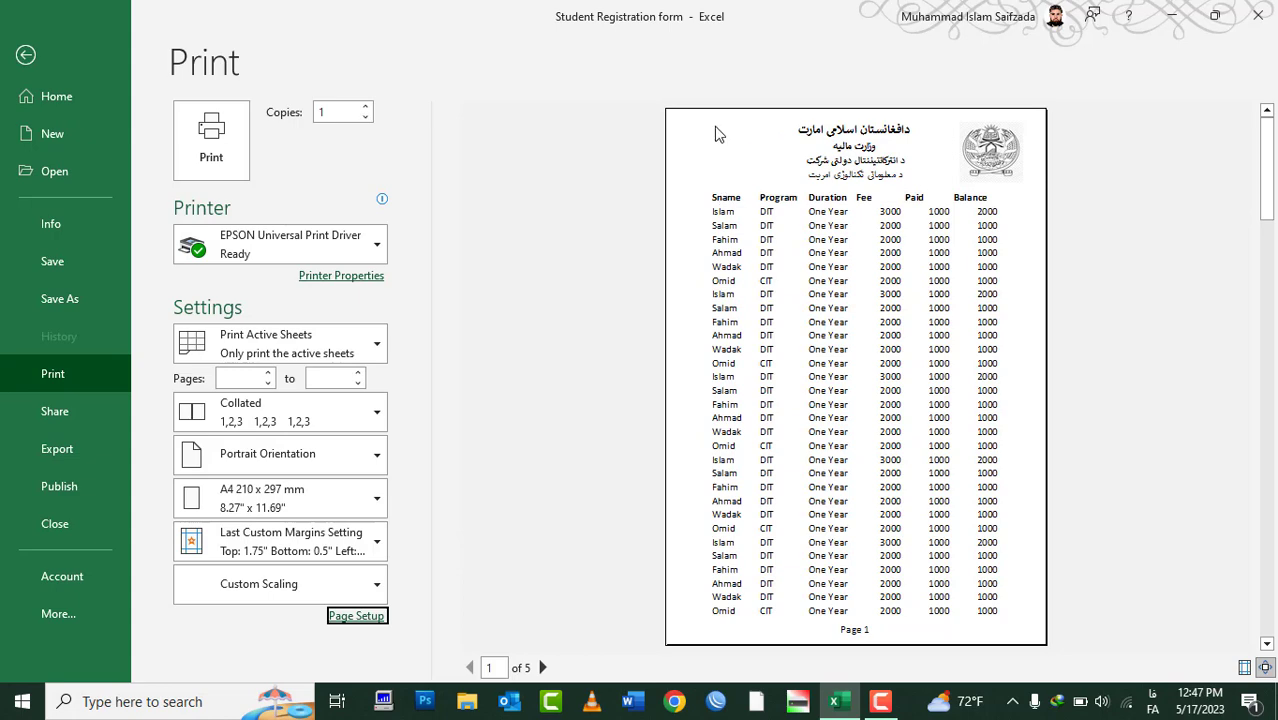
- Insert the logo image into the header's left section and return to the preview
left_click(350, 616)
left_click(325, 153)
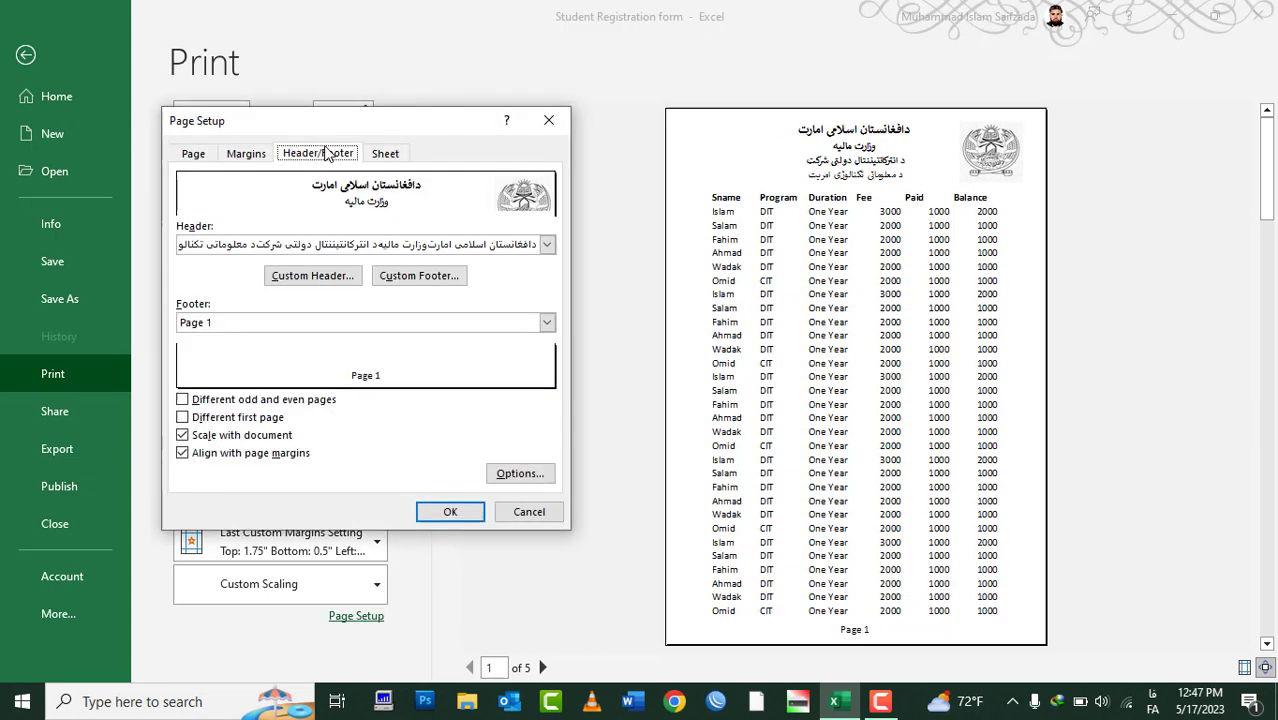
left_click(296, 276)
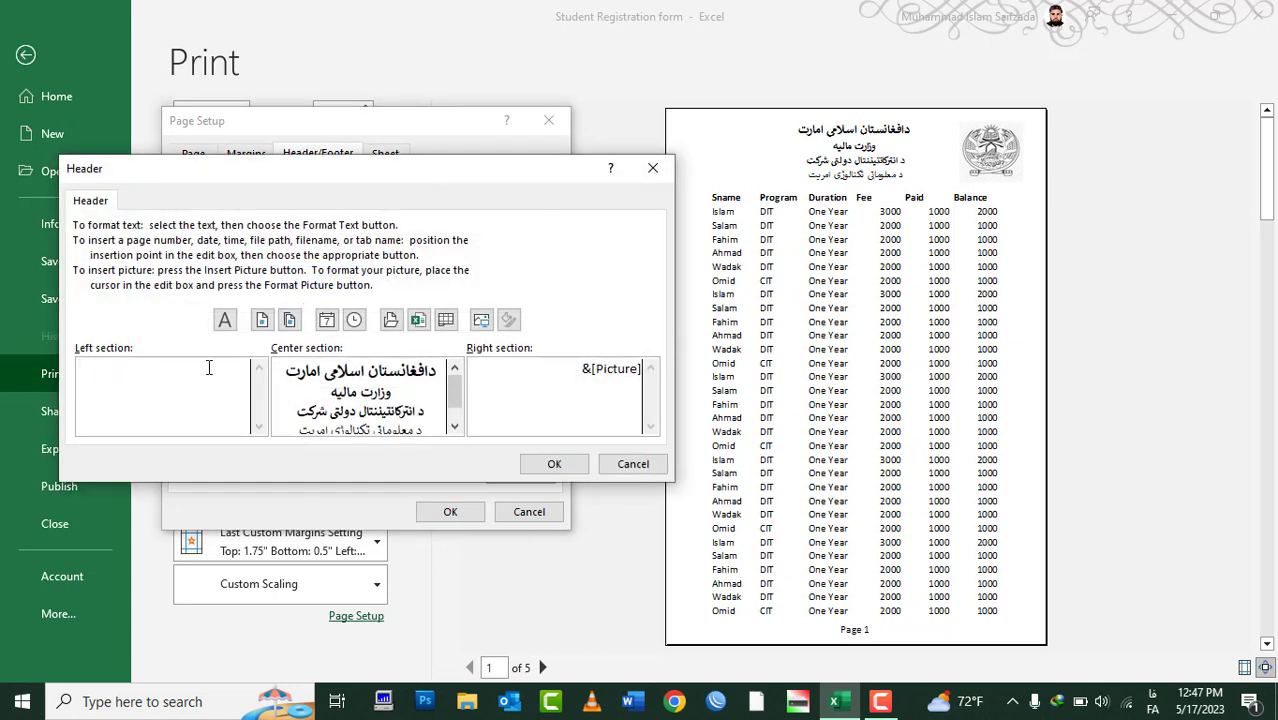
left_click(479, 320)
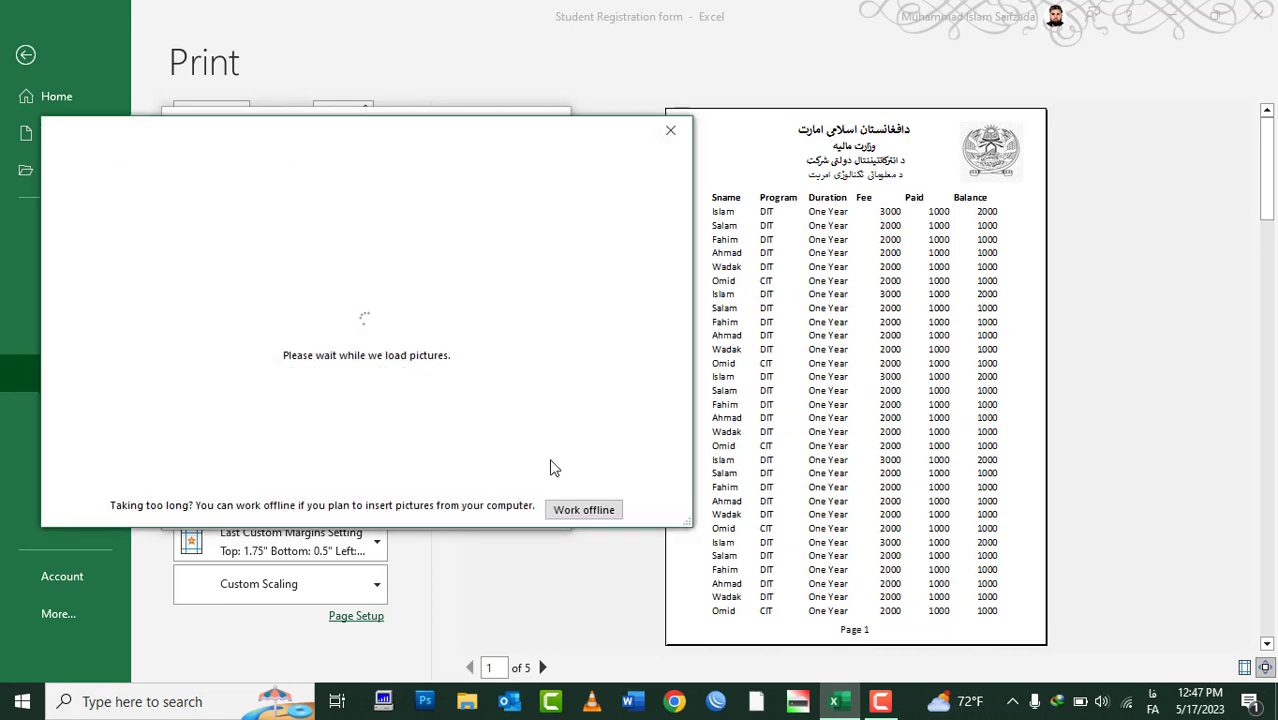
left_click(151, 228)
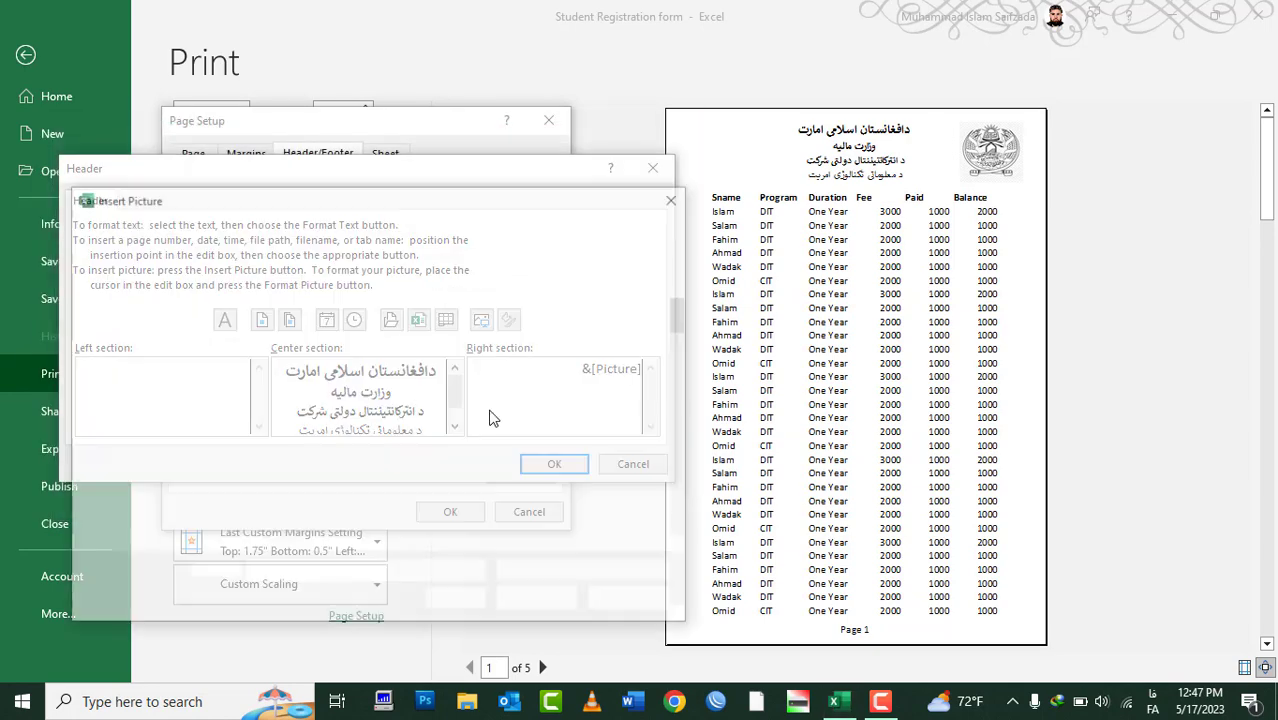
scroll(465, 400, "down", 3)
scroll(456, 394, "down", 5)
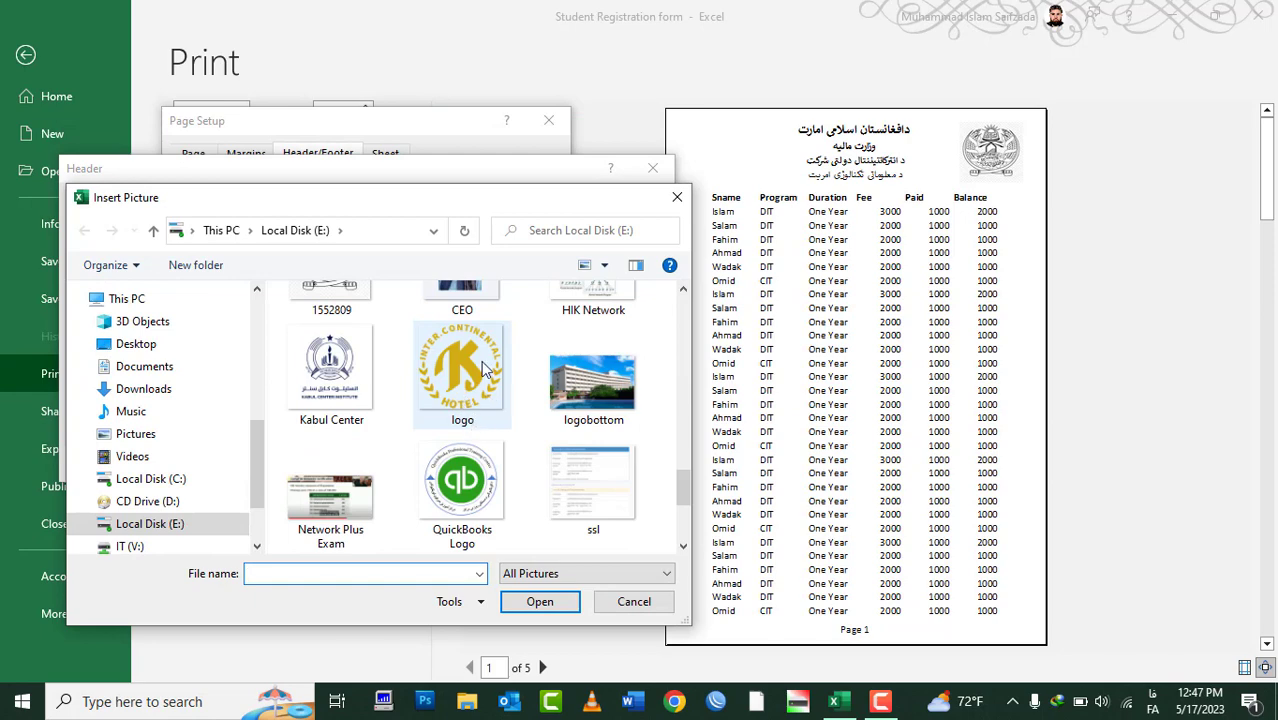
double_click(483, 368)
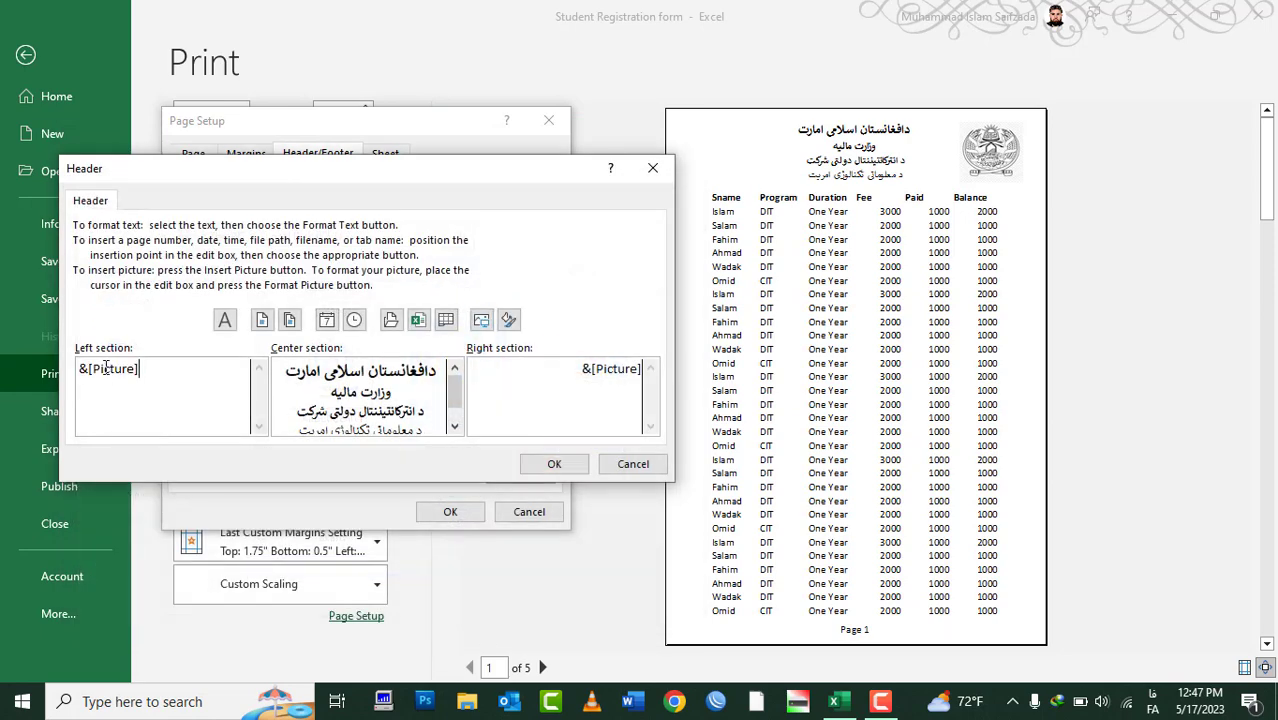
left_click(554, 463)
left_click(450, 511)
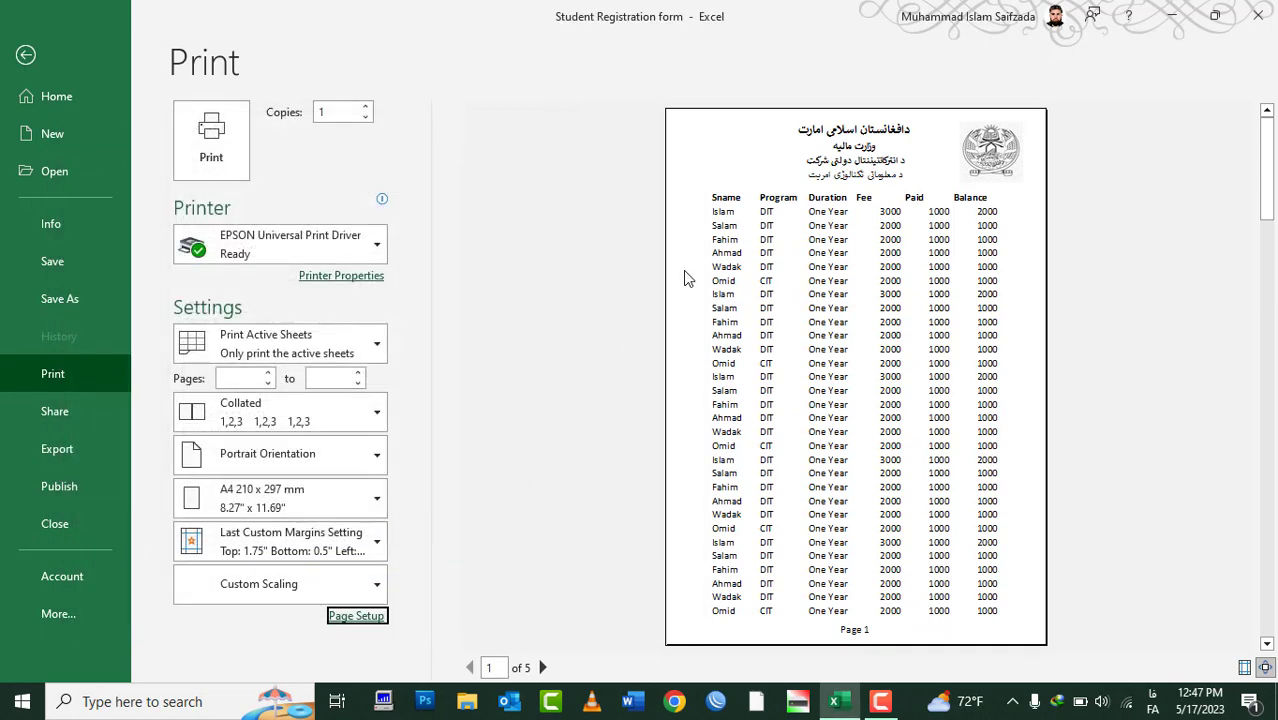
- Reduce the left header logo to 5%, about 0.82 by 0.81 inches, and apply
left_click(358, 616)
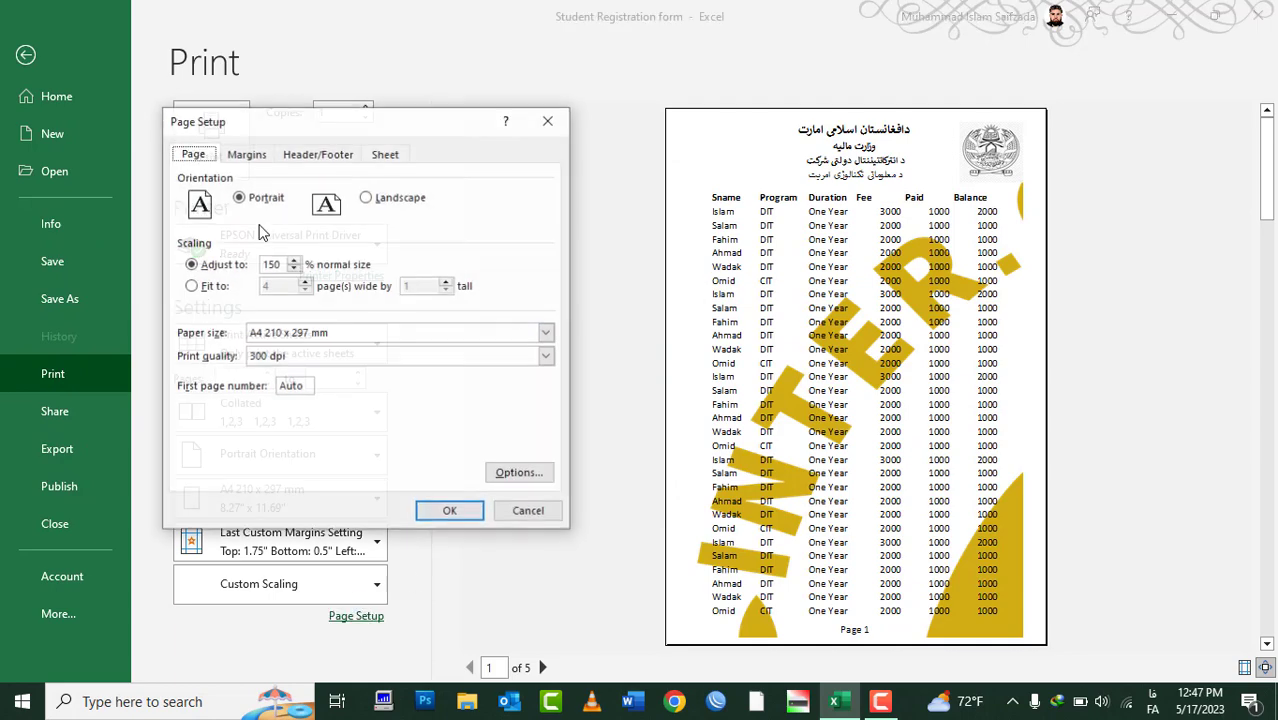
left_click(318, 153)
left_click(307, 284)
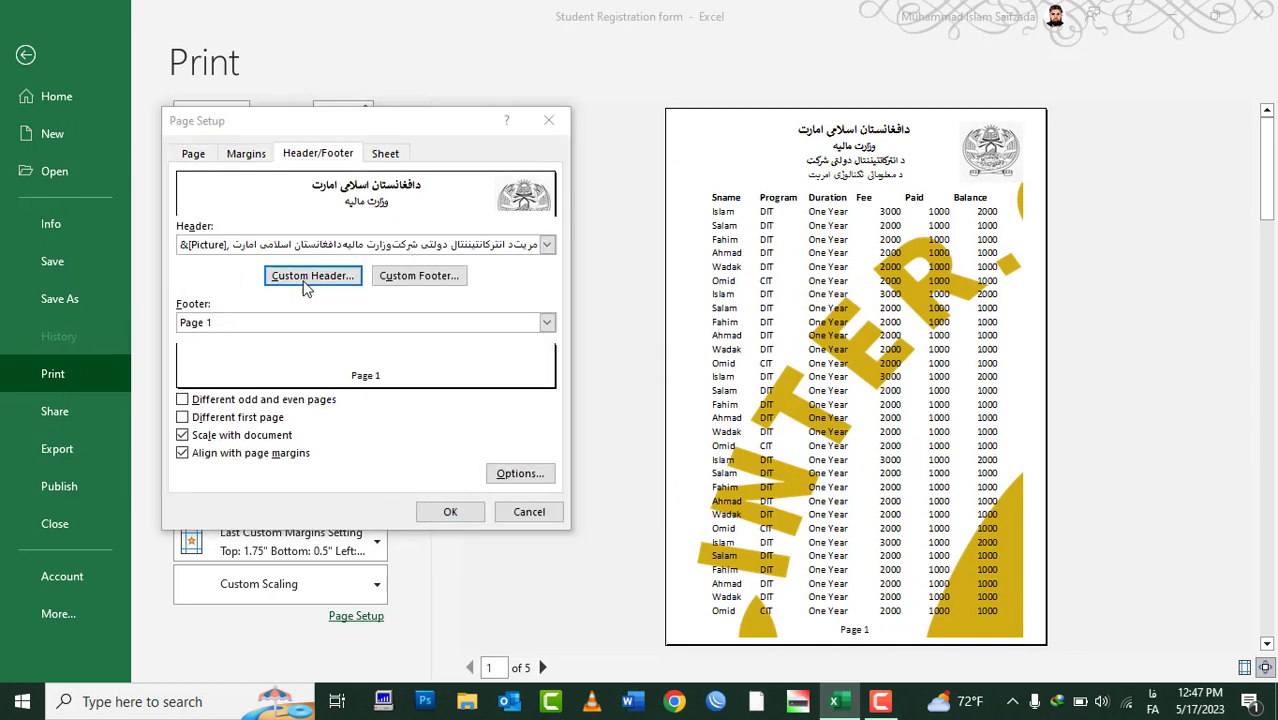
left_click(508, 320)
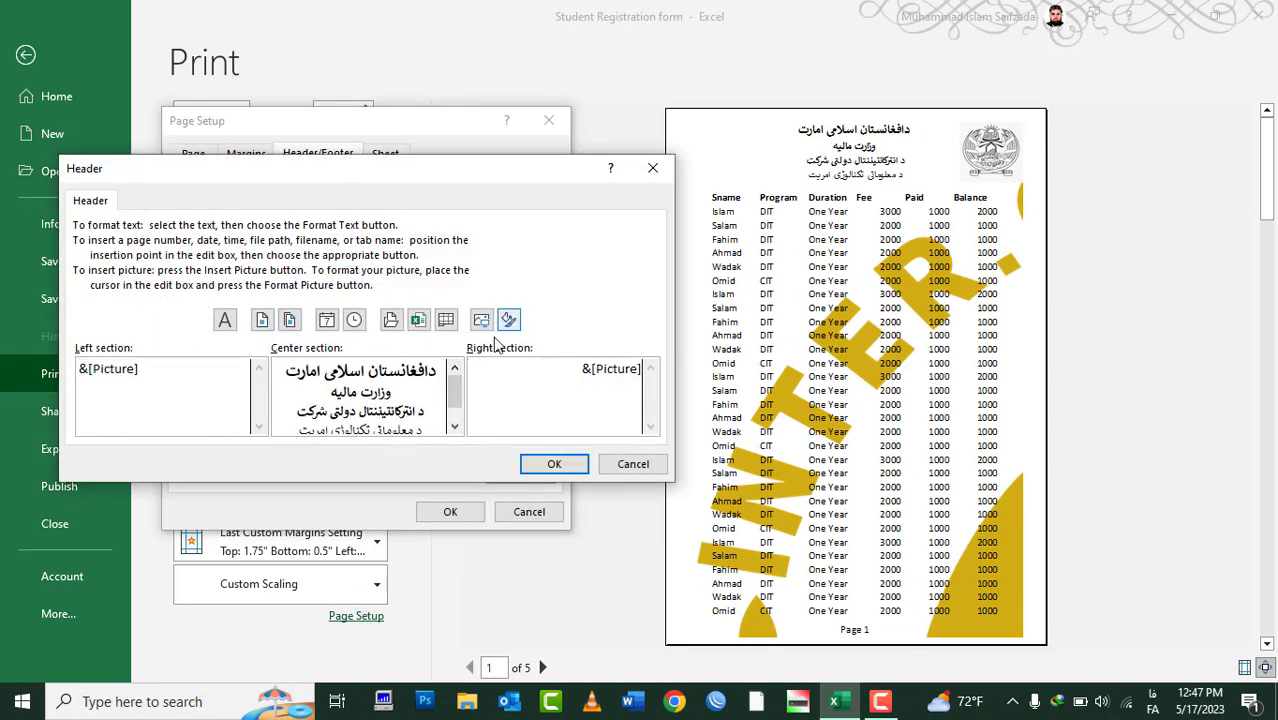
left_click(301, 223)
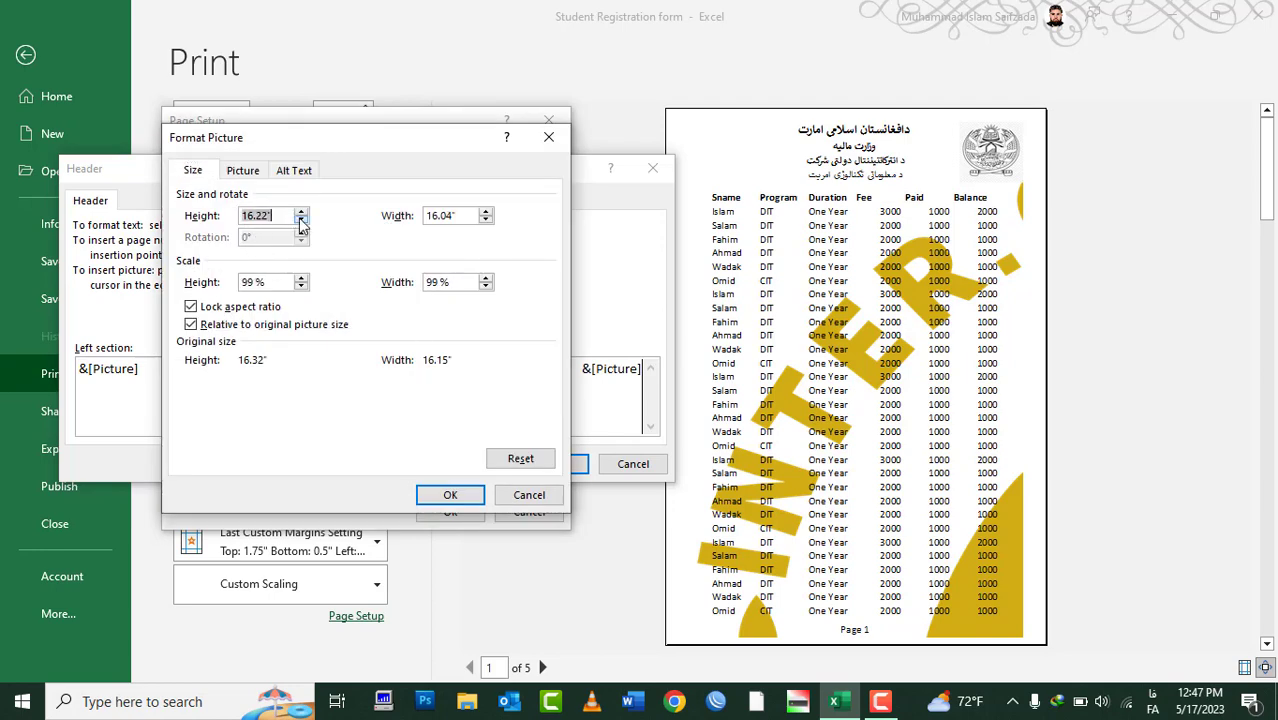
left_click_drag(301, 223, 301, 223)
left_click(458, 497)
left_click(548, 464)
left_click(450, 511)
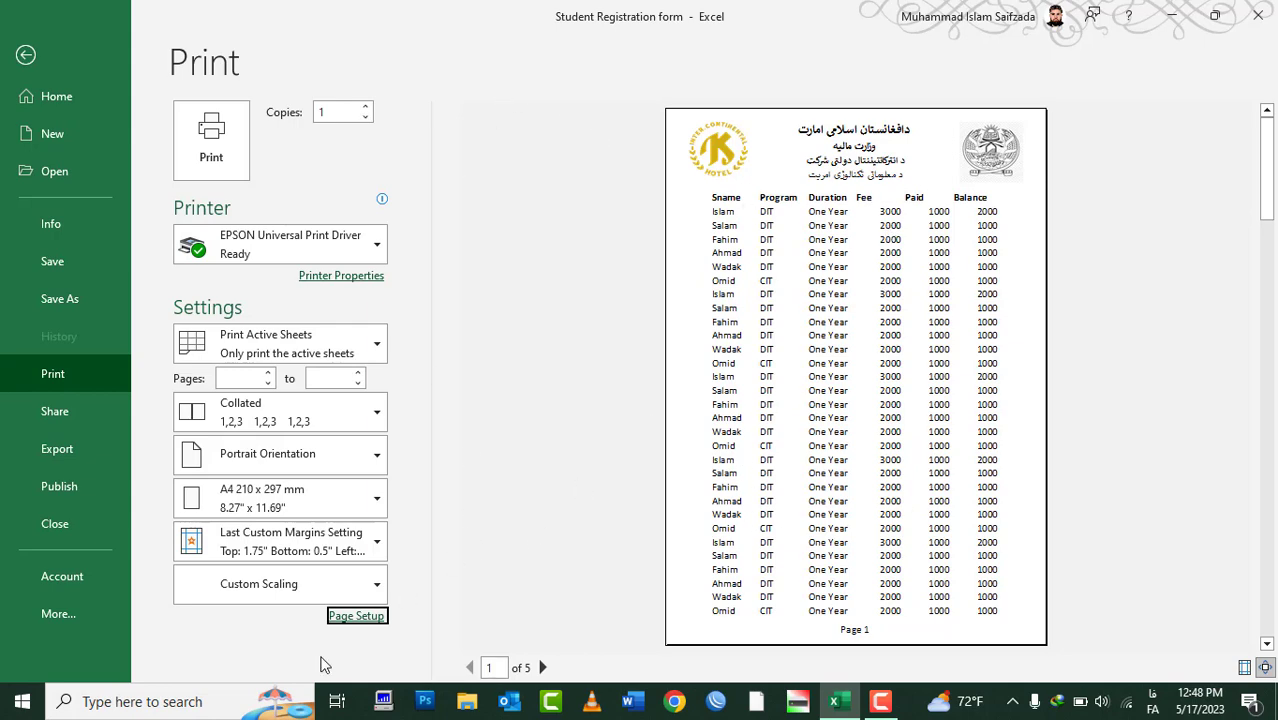
- Lower the Page Setup header margin to 0.05 inch and apply it
left_click(350, 616)
left_click(305, 158)
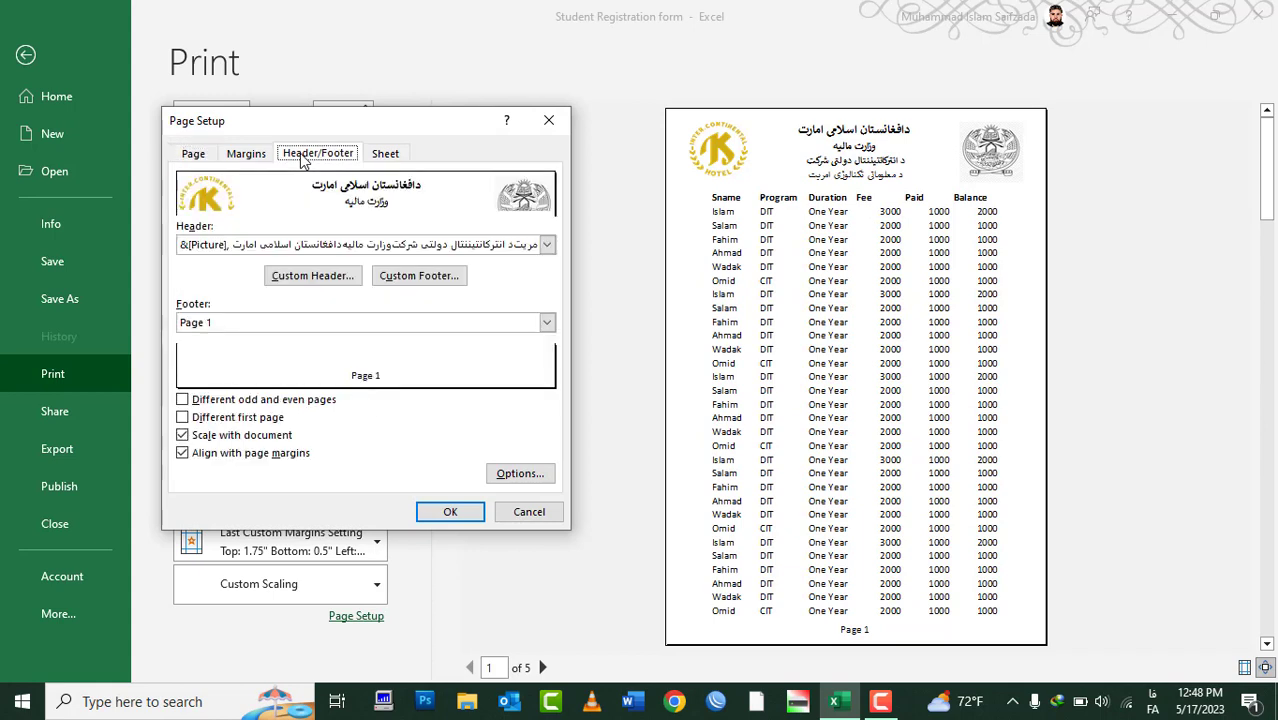
left_click(262, 157)
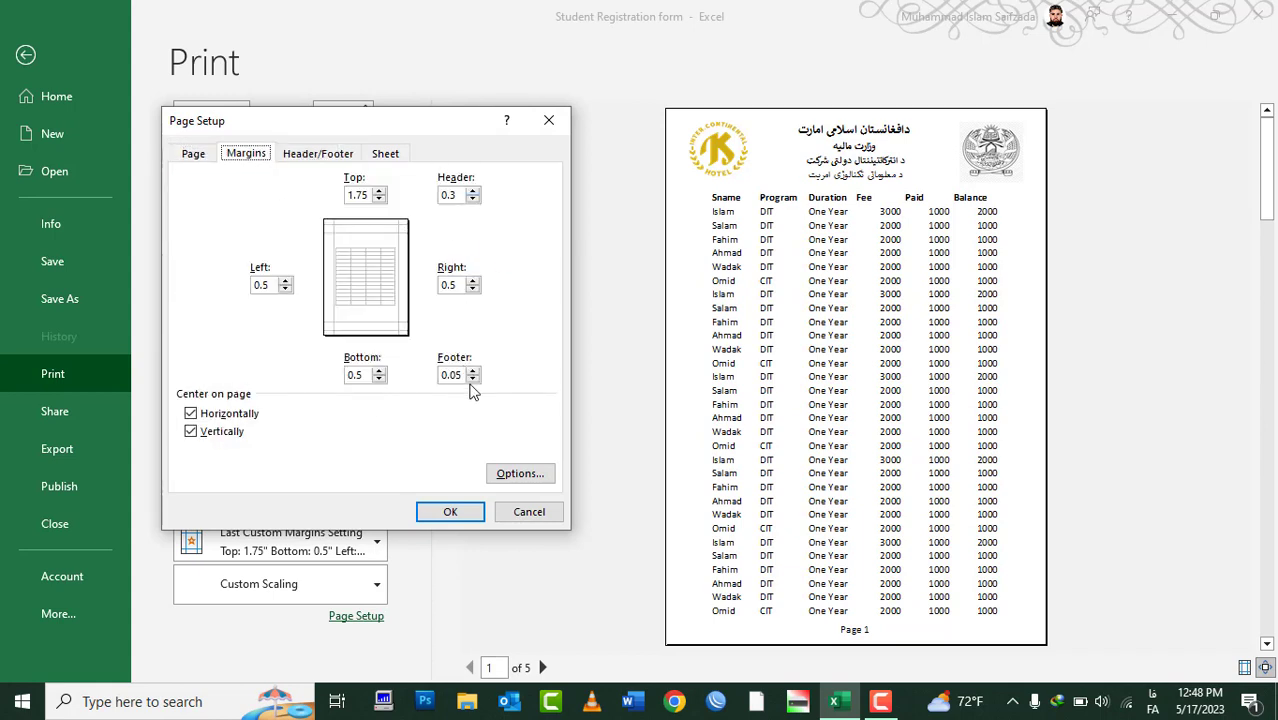
left_click(474, 193)
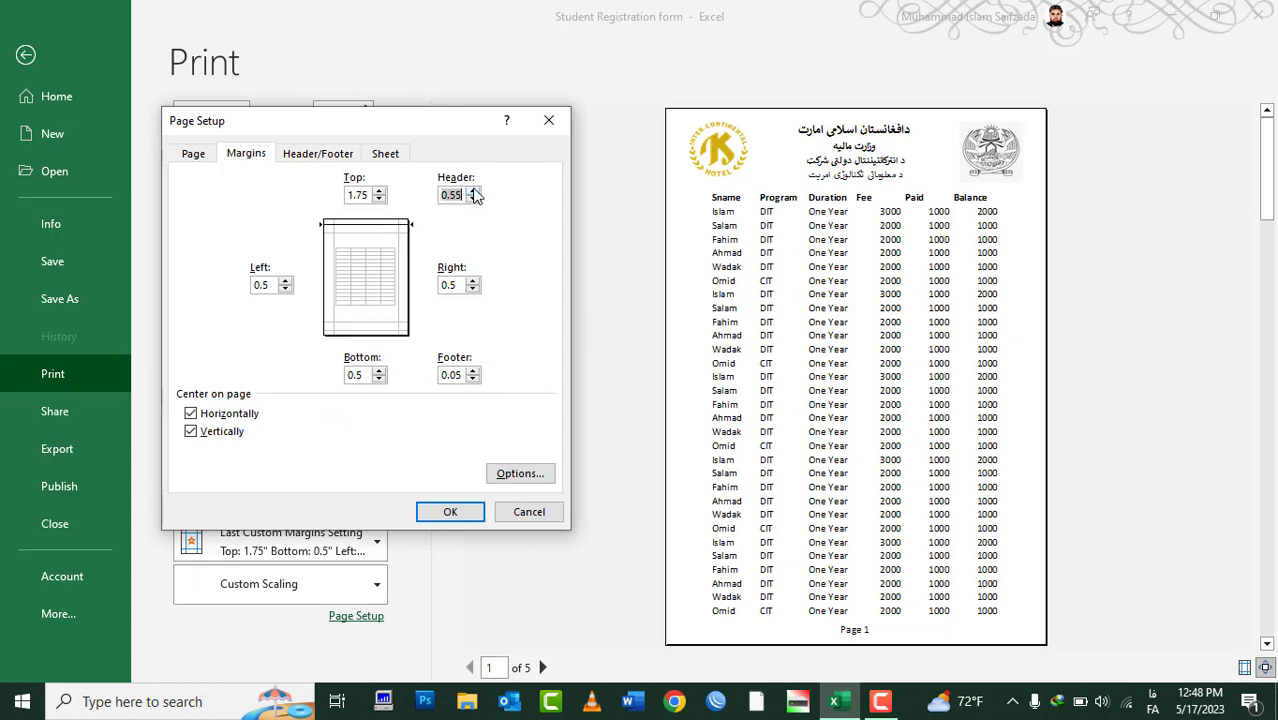
left_click(474, 202)
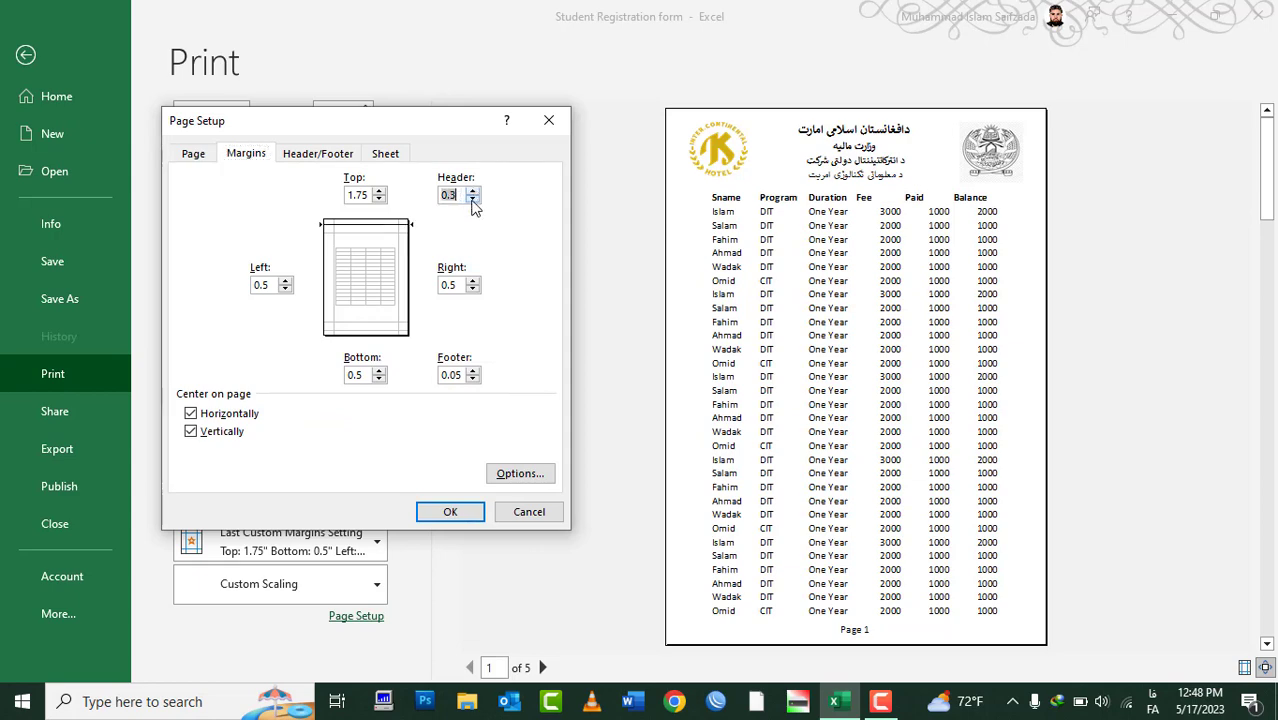
left_click(455, 518)
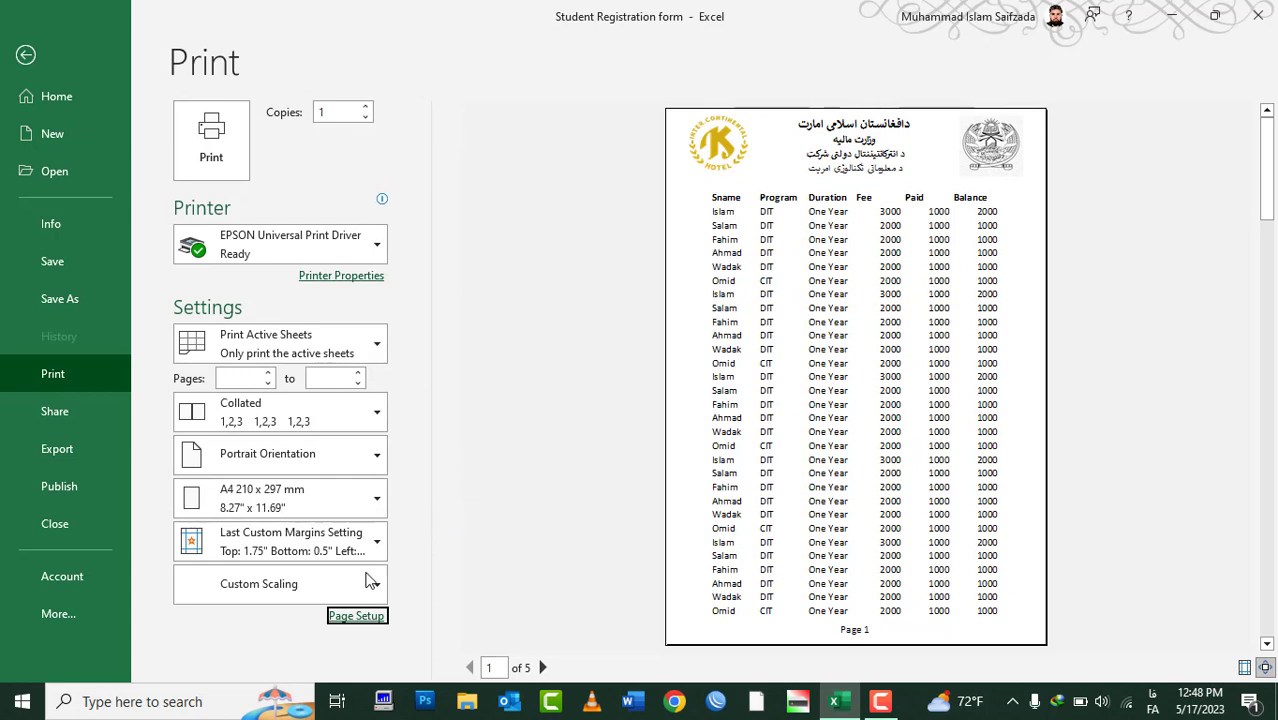
- Check the margins and printer options, then go to the header and footer settings
left_click(353, 616)
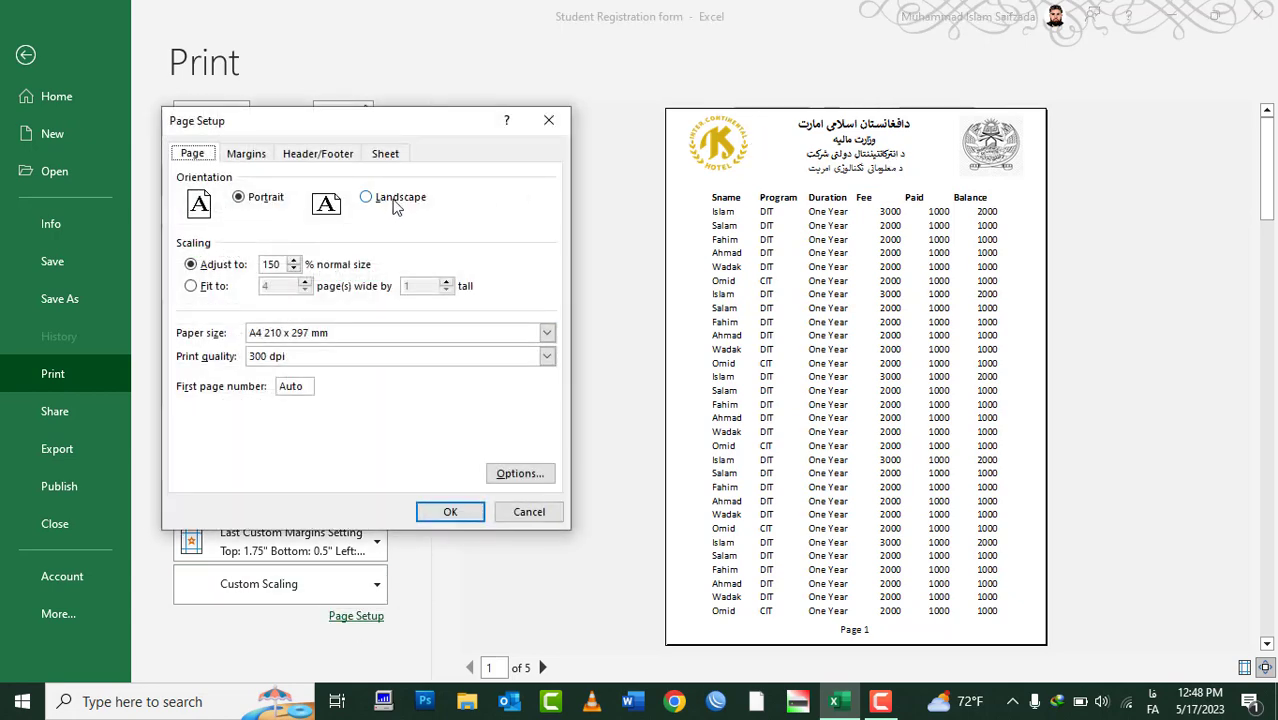
left_click(252, 153)
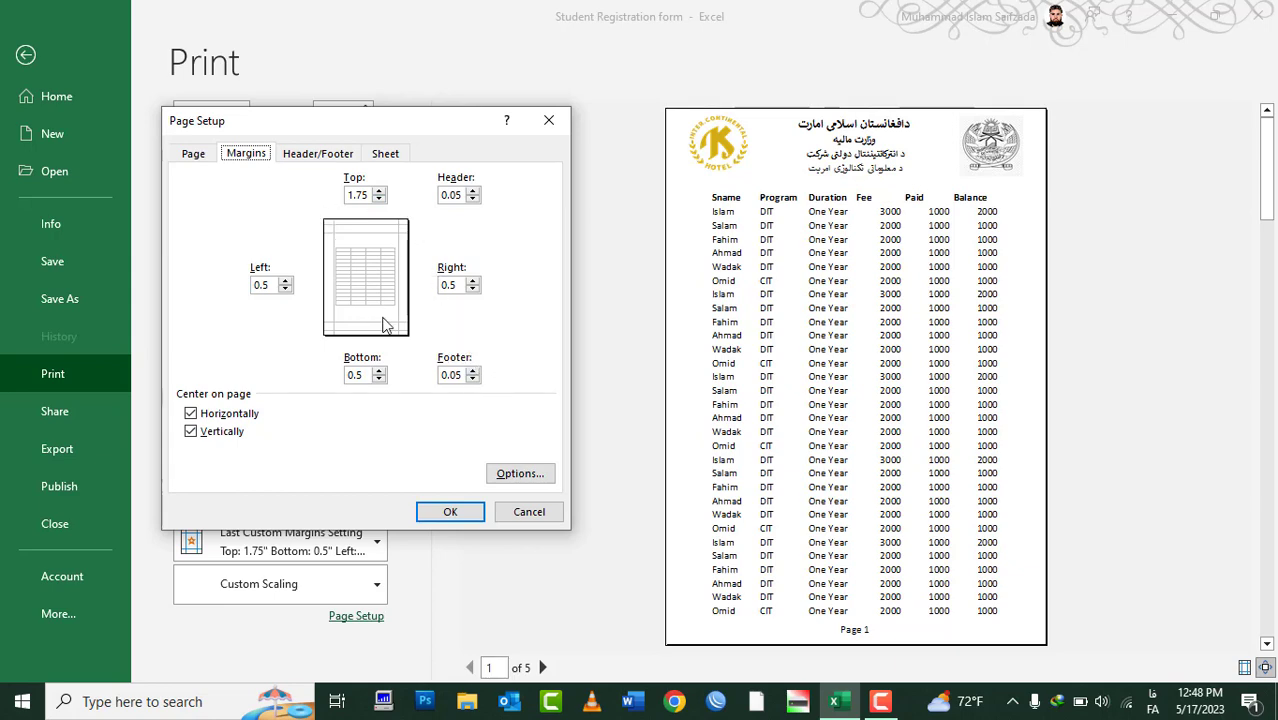
left_click(510, 474)
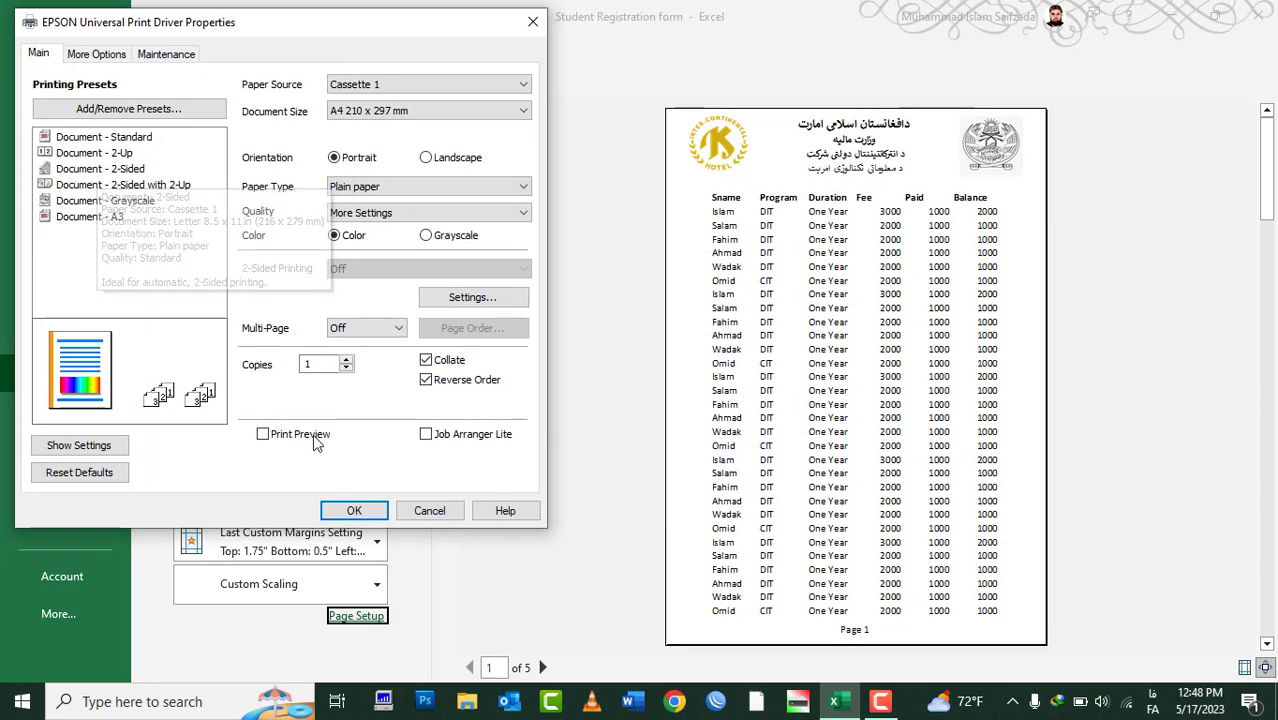
left_click(430, 511)
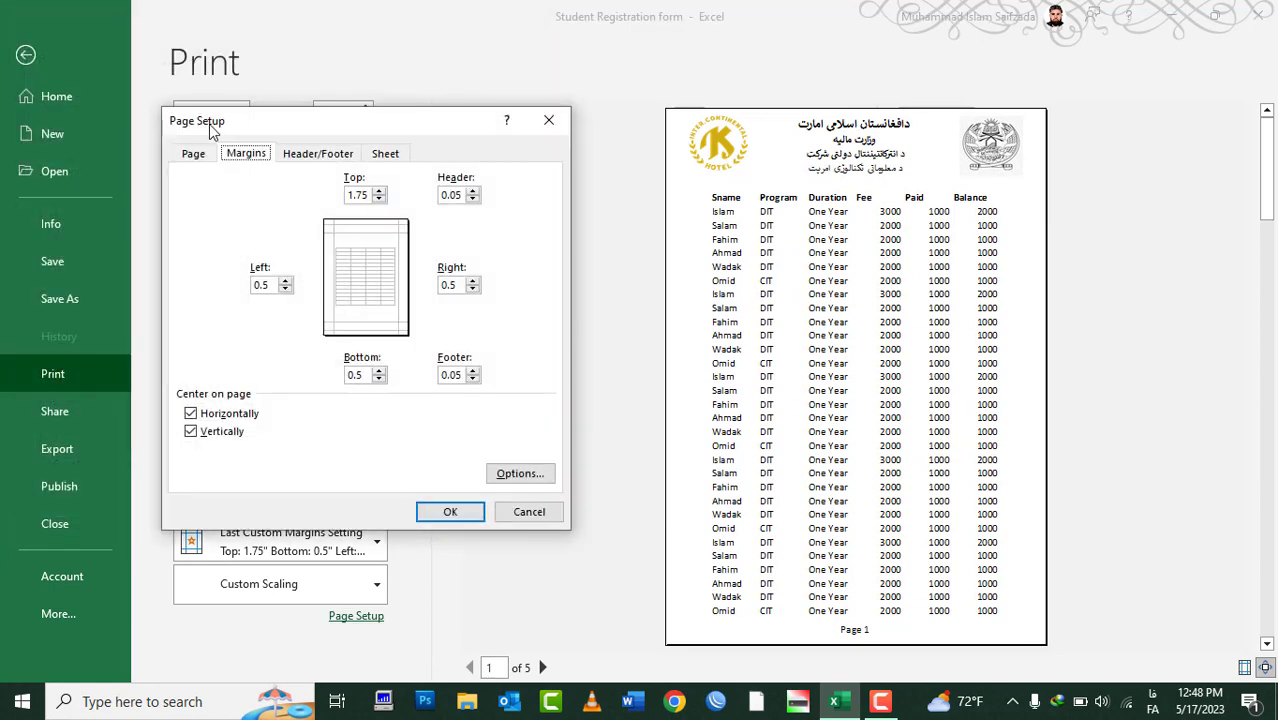
left_click(296, 156)
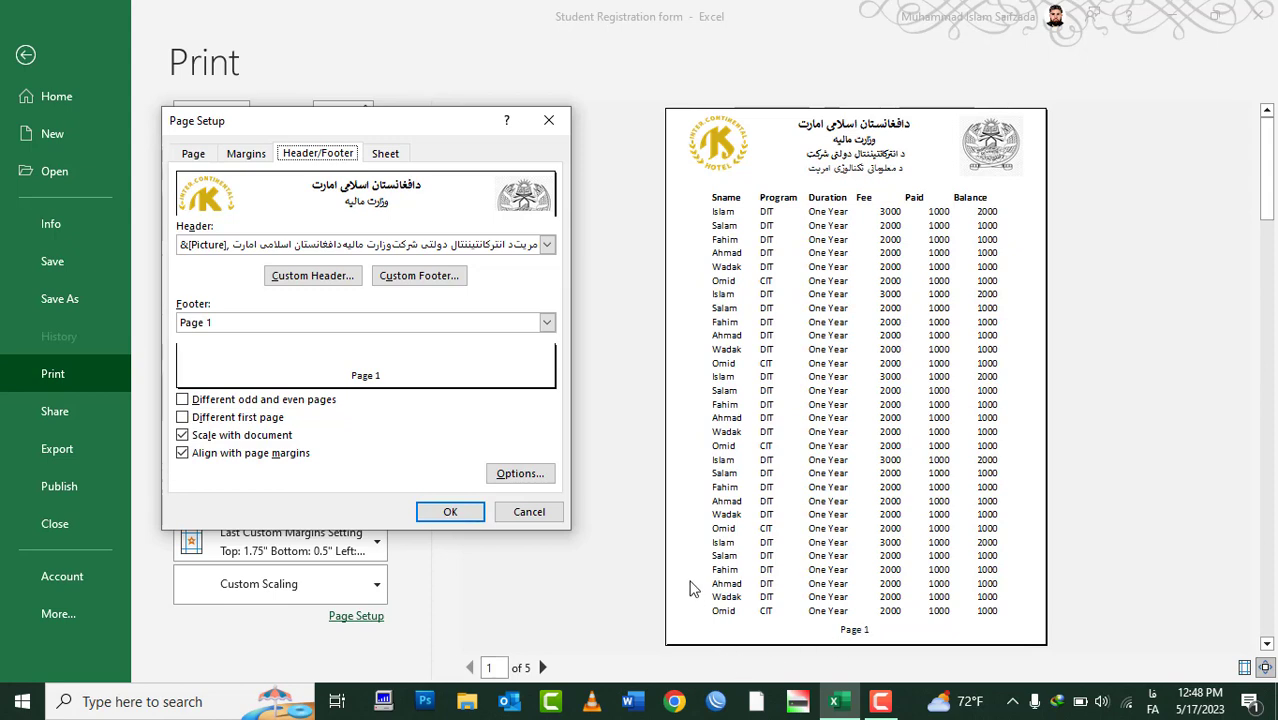
- Enter the office phone number label in the footer's left section and apply
left_click(420, 279)
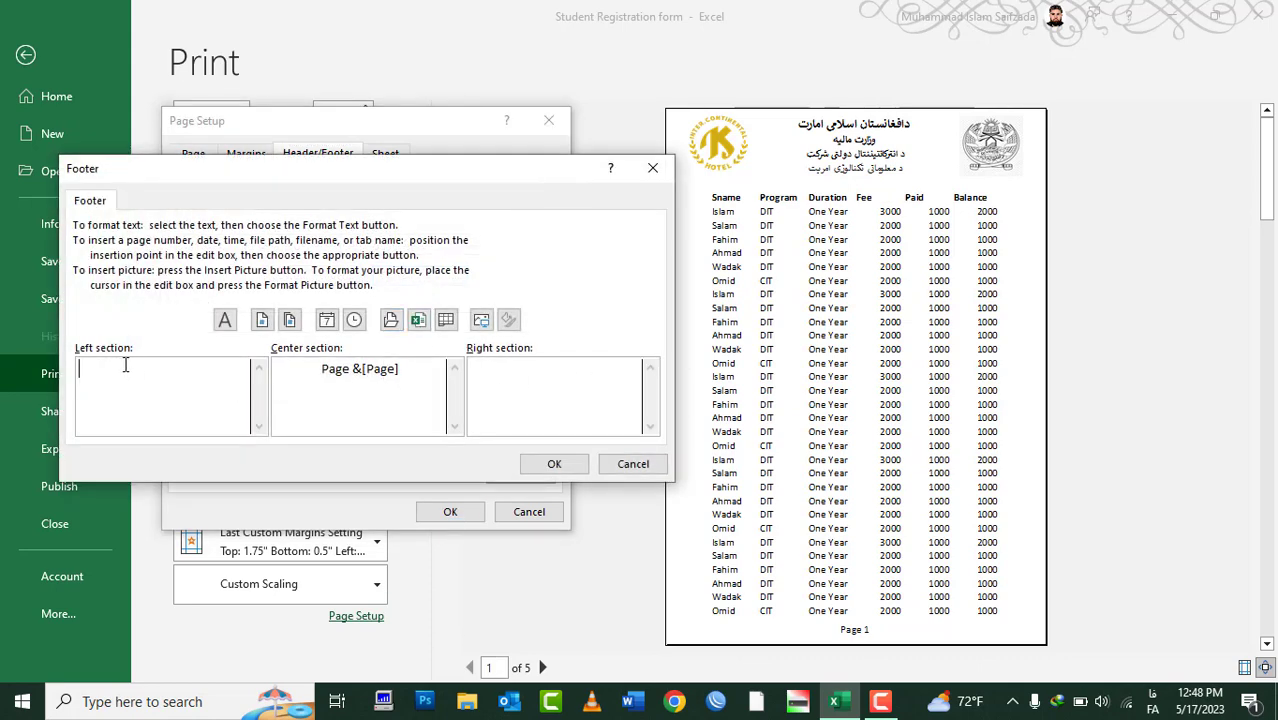
key("alt+shift")
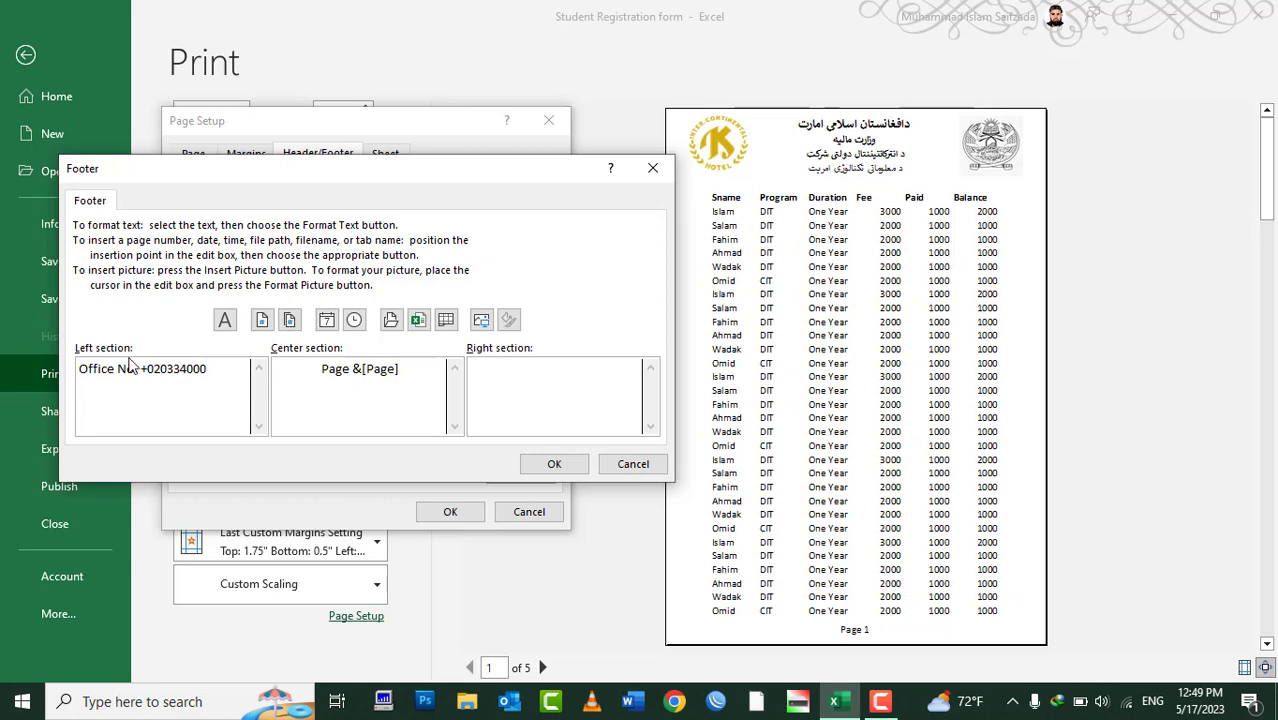
left_click(482, 512)
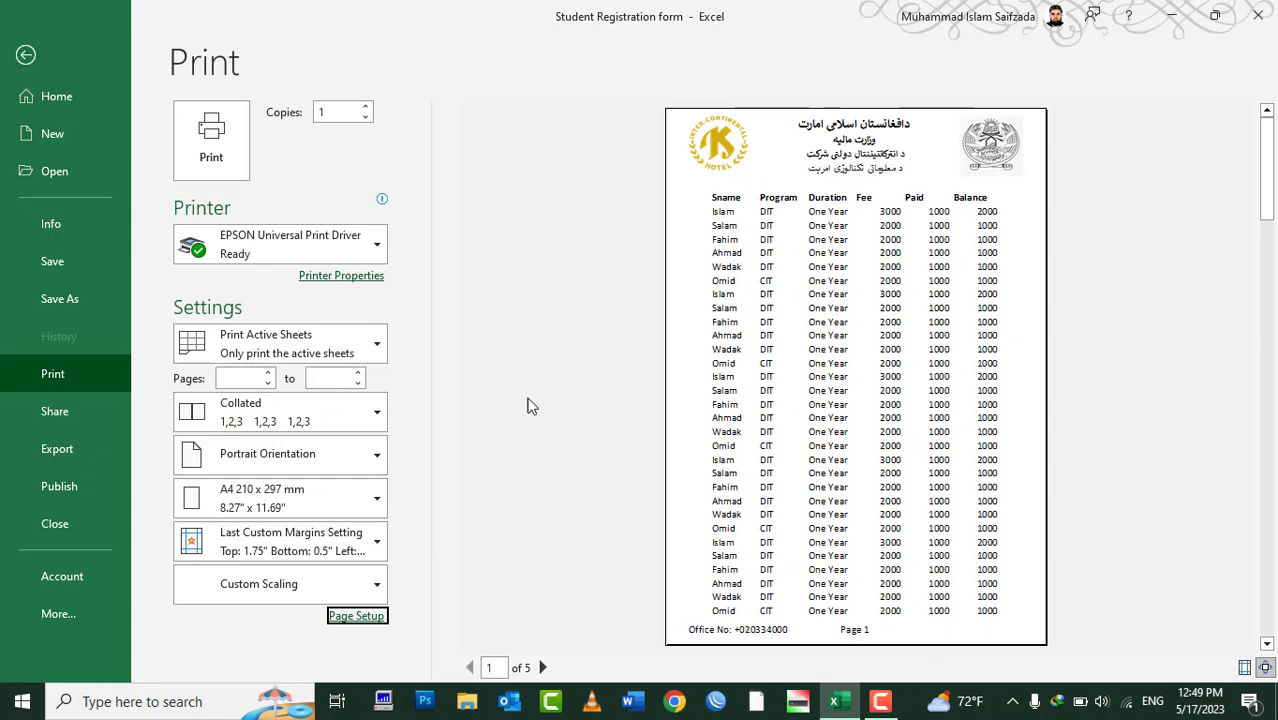
- Type the contact e-mail address into the footer's right section and apply it
left_click(356, 616)
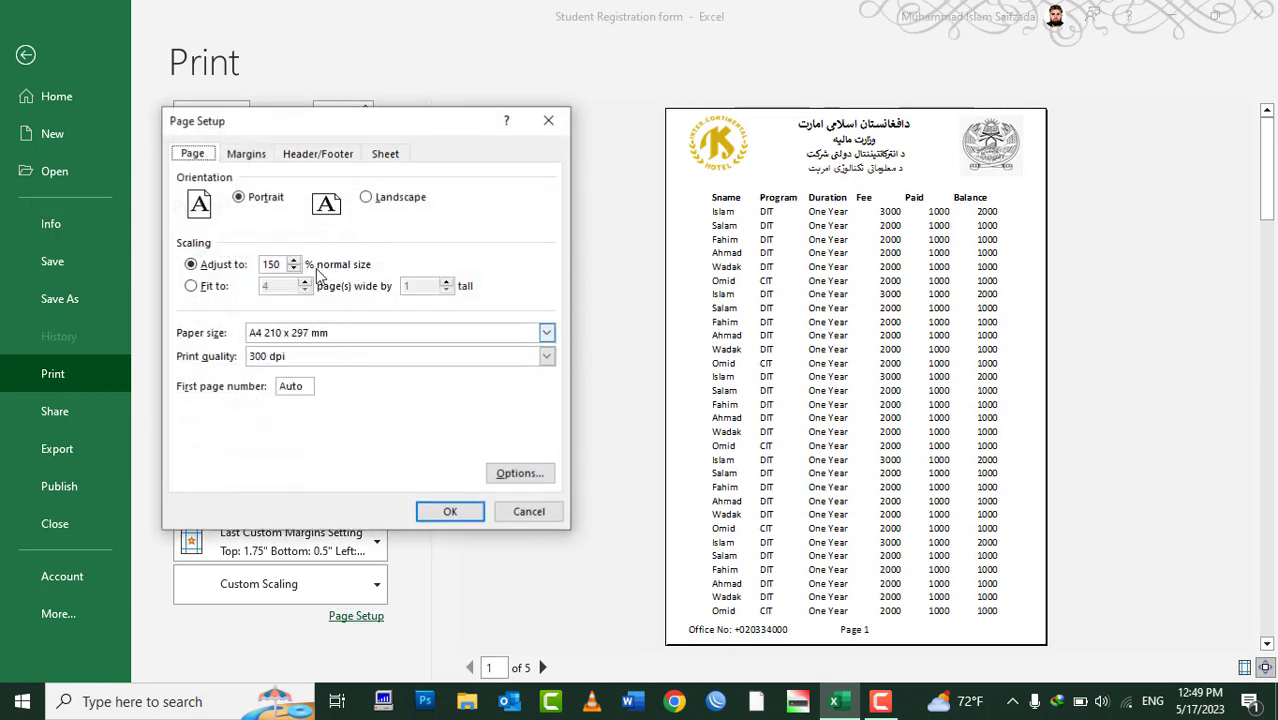
left_click(288, 156)
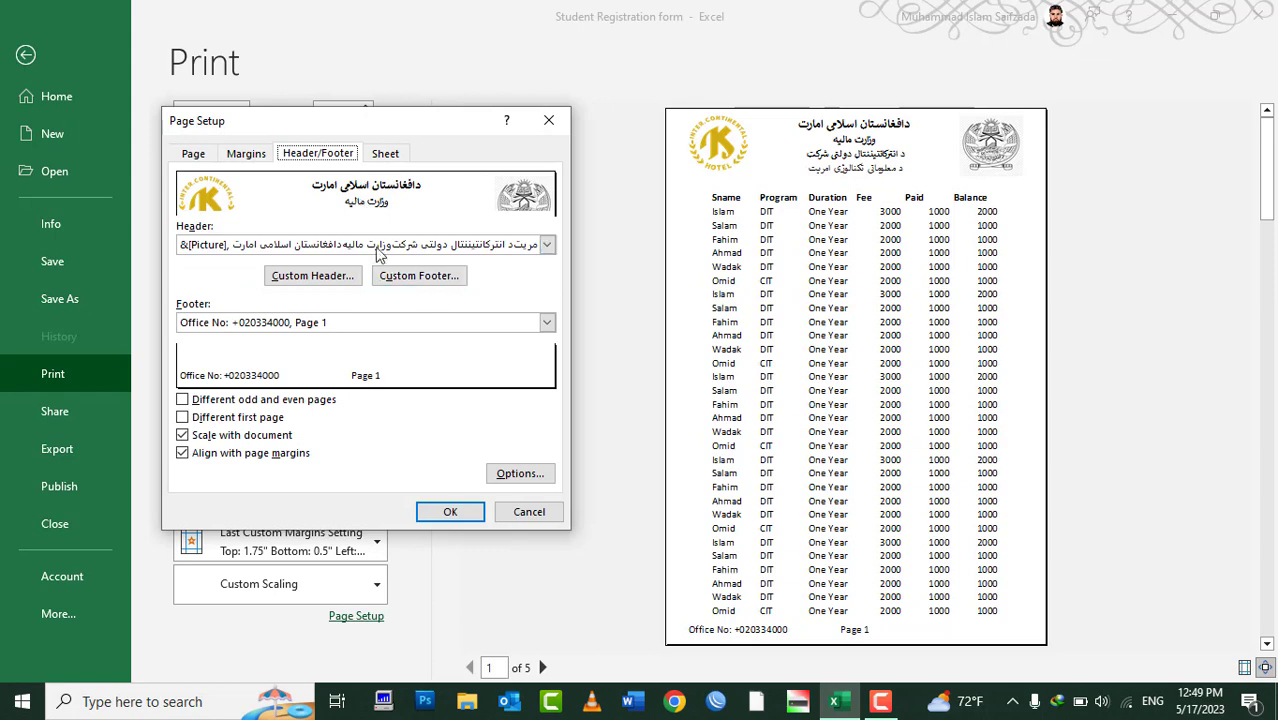
left_click(392, 285)
left_click(573, 398)
type("Emai")
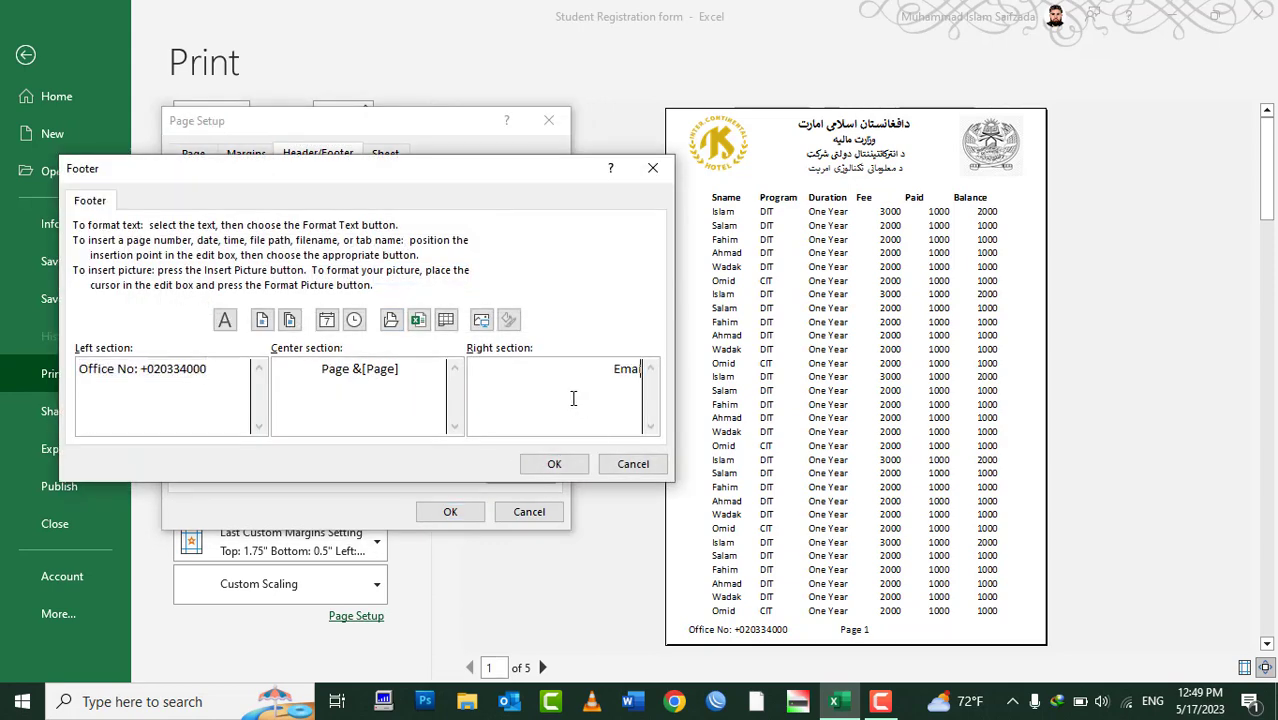
type("l:")
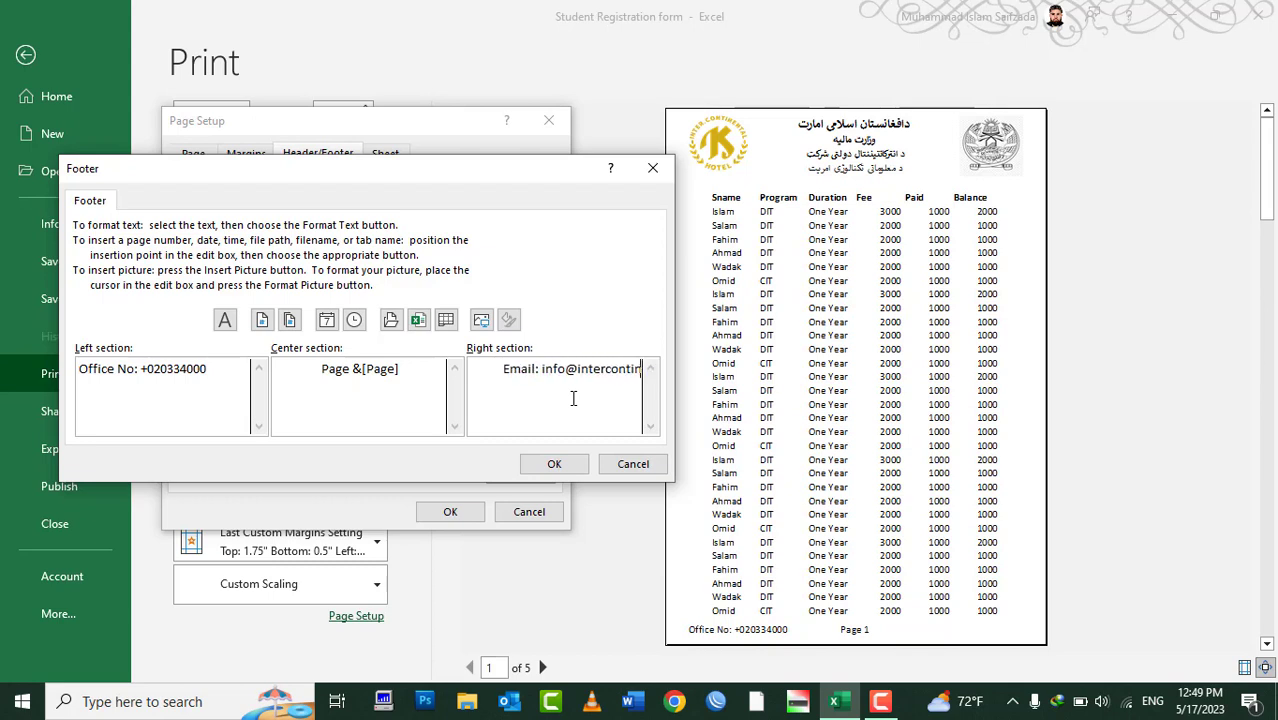
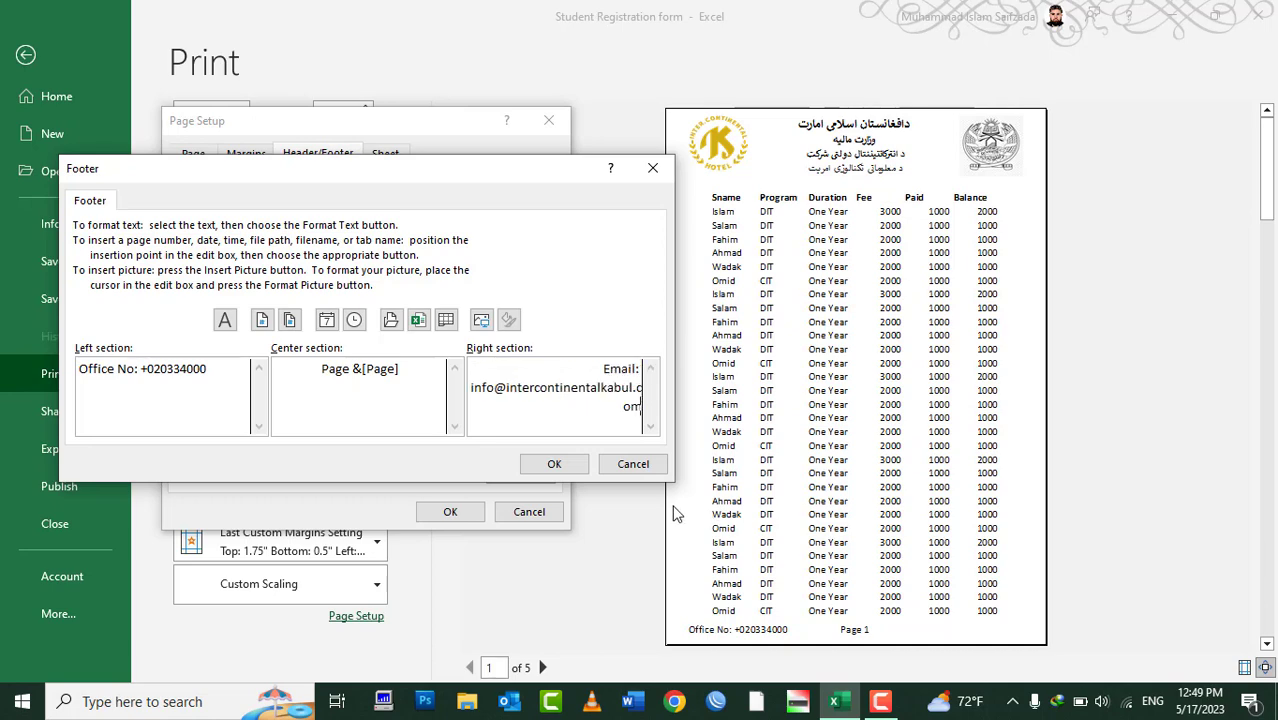
left_click(554, 463)
left_click(449, 513)
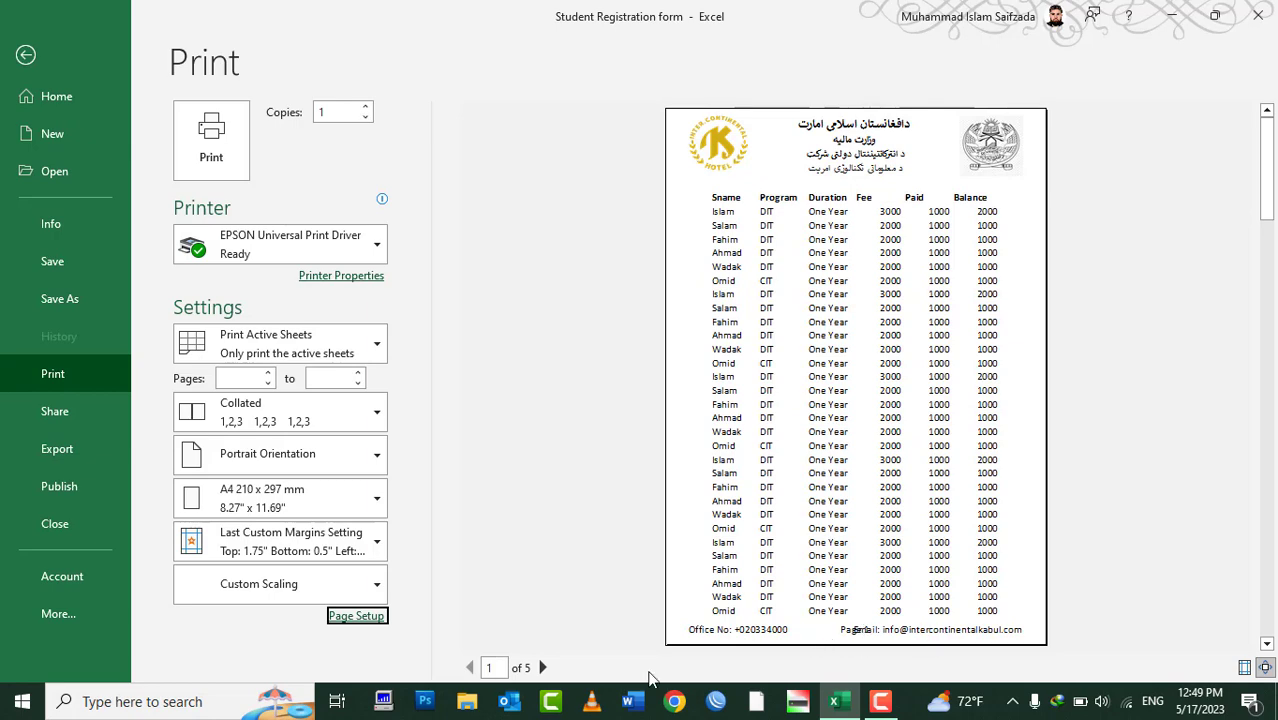
- In the custom footer, set the right-section e-mail text to 8 point so it no longer overlaps 'Page 1'
left_click(362, 618)
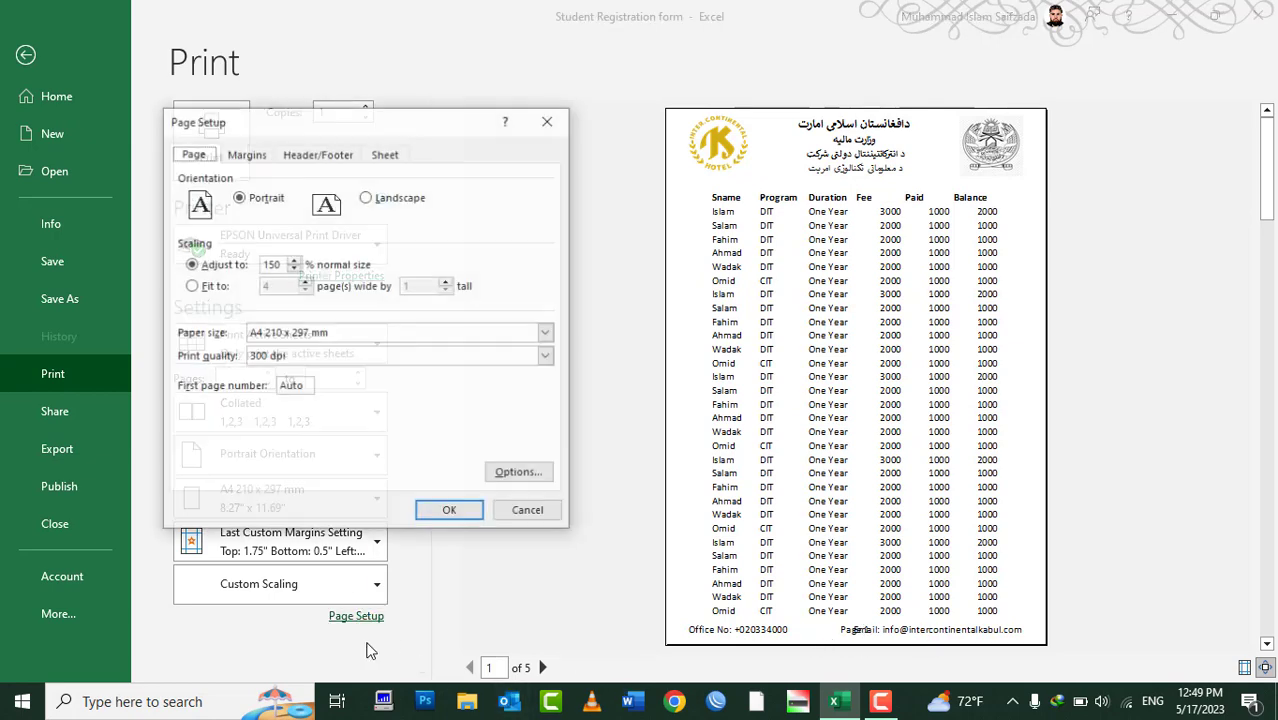
left_click(317, 155)
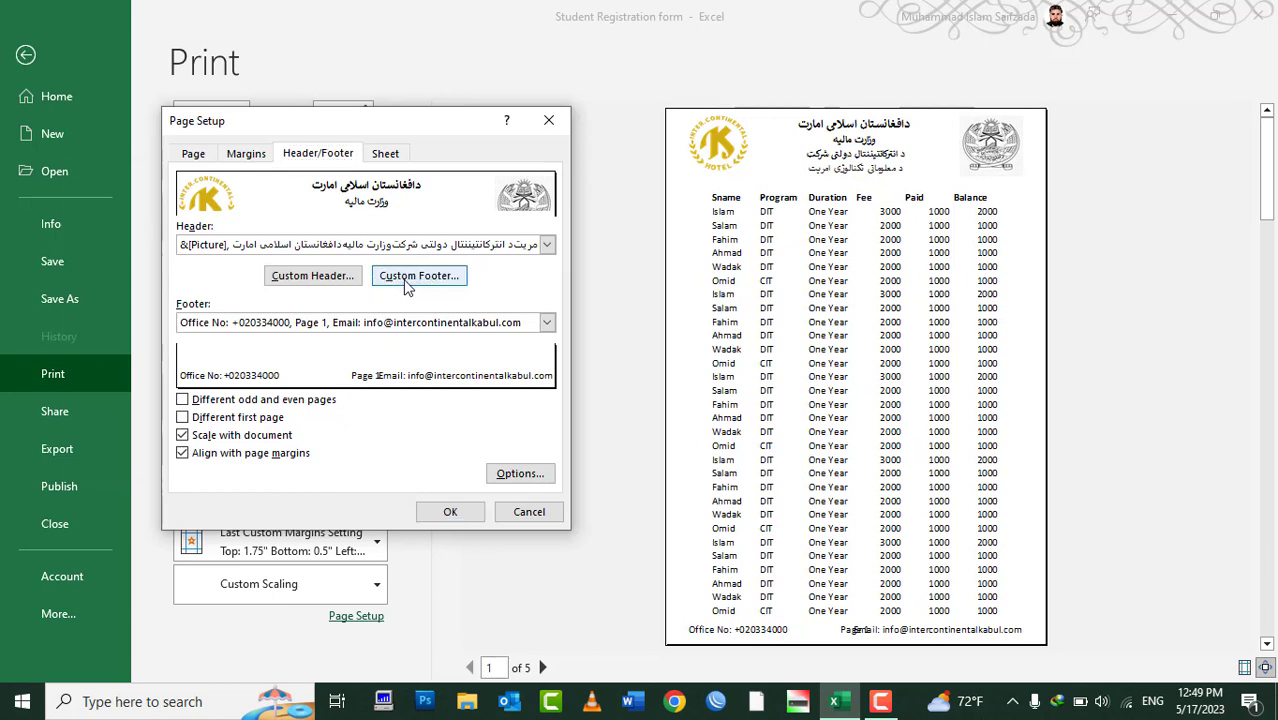
left_click(408, 285)
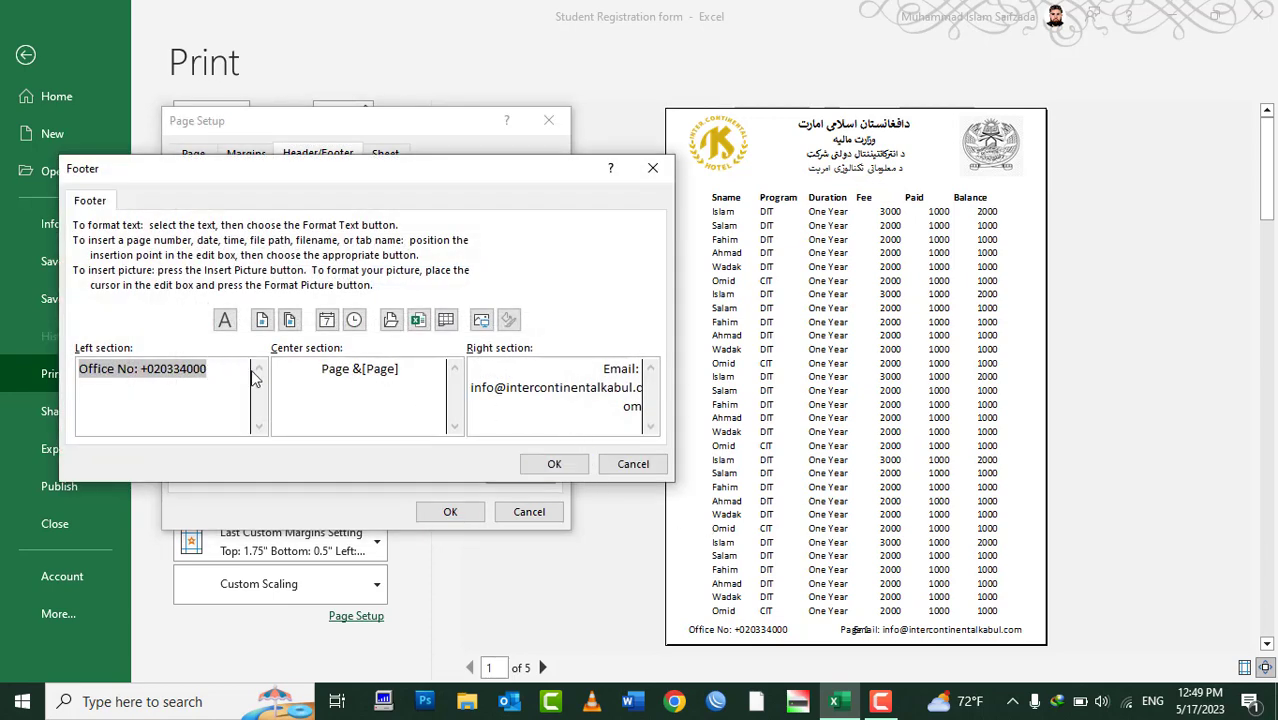
left_click_drag(607, 412, 664, 348)
left_click(632, 408)
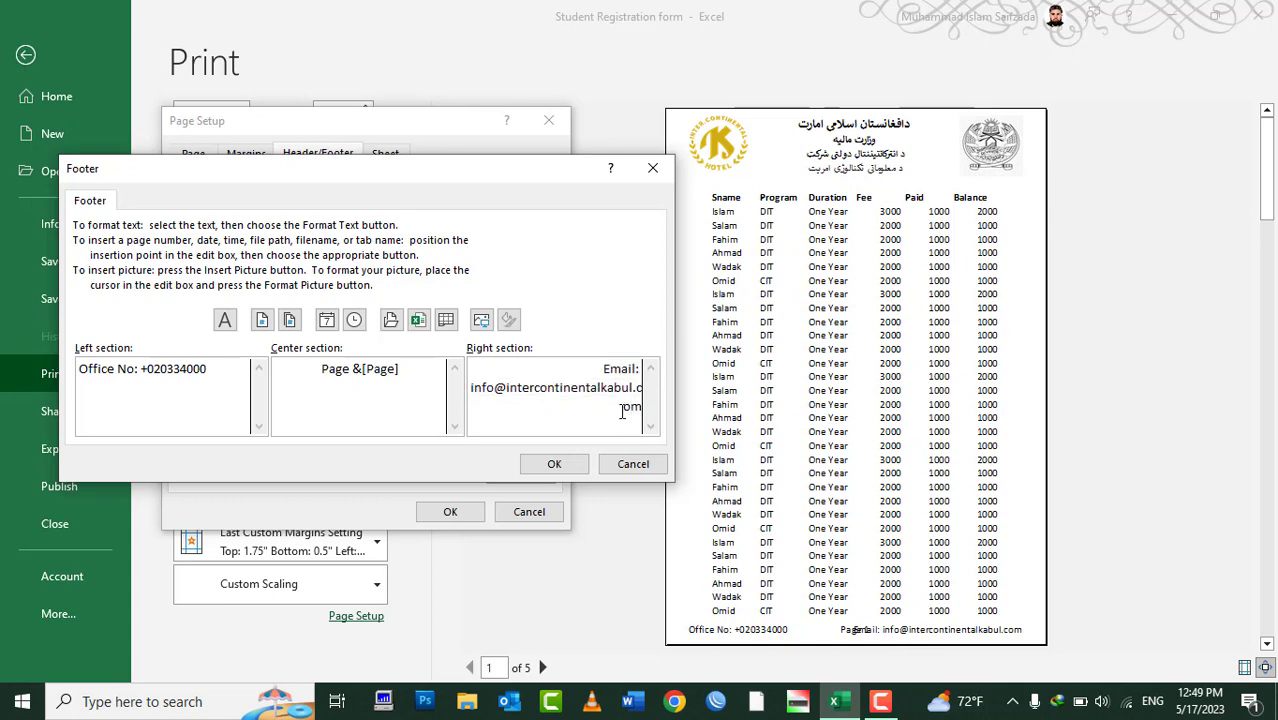
left_click_drag(643, 408, 601, 370)
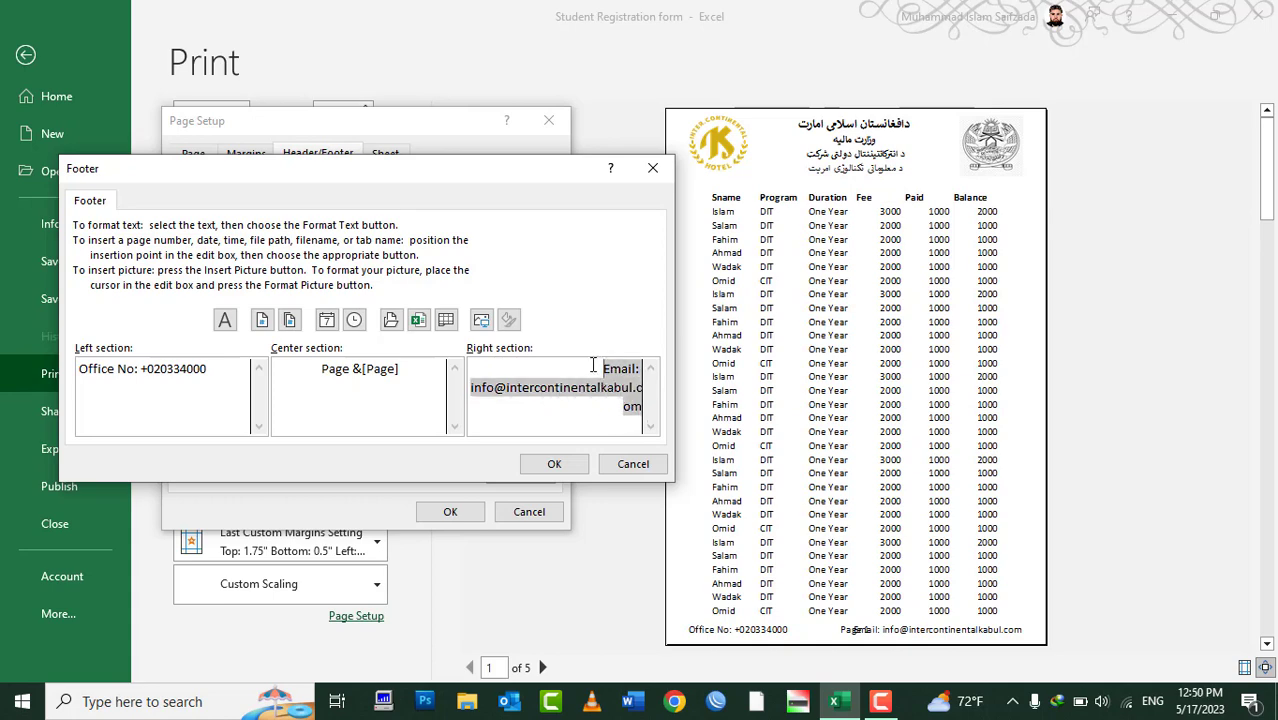
left_click(225, 320)
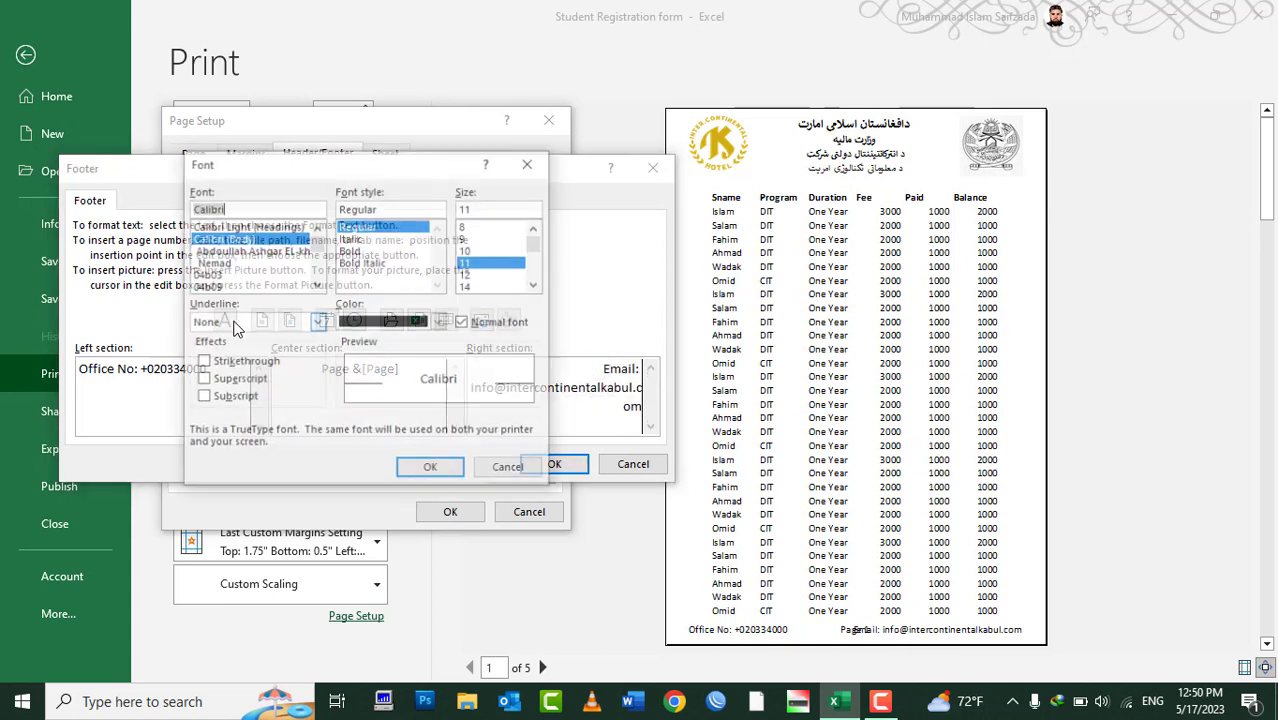
left_click(473, 251)
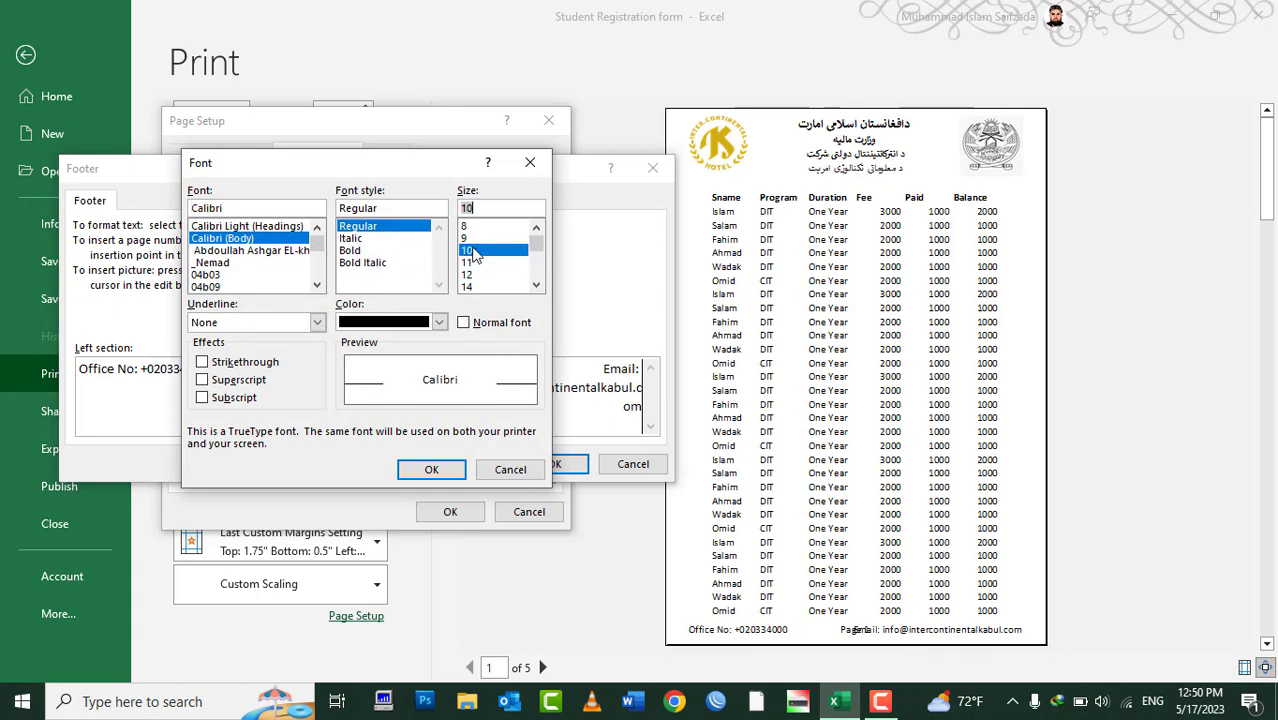
left_click(470, 227)
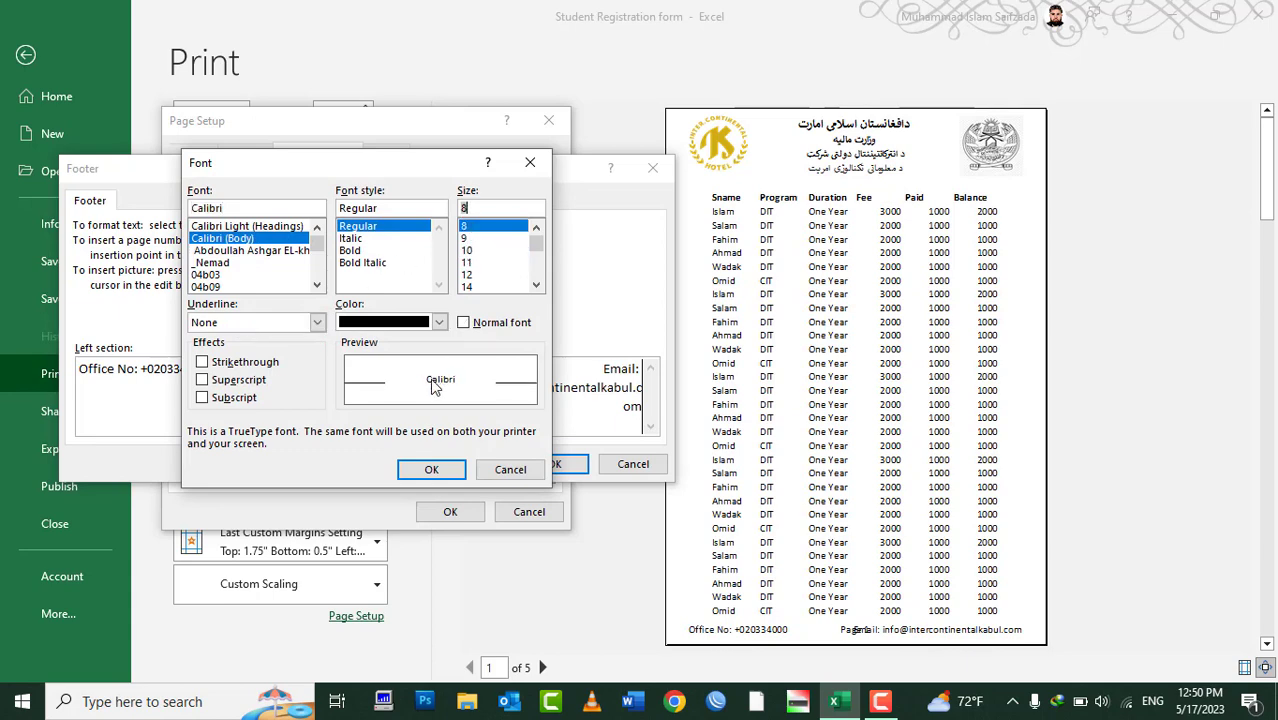
left_click(431, 470)
left_click(553, 465)
left_click(450, 512)
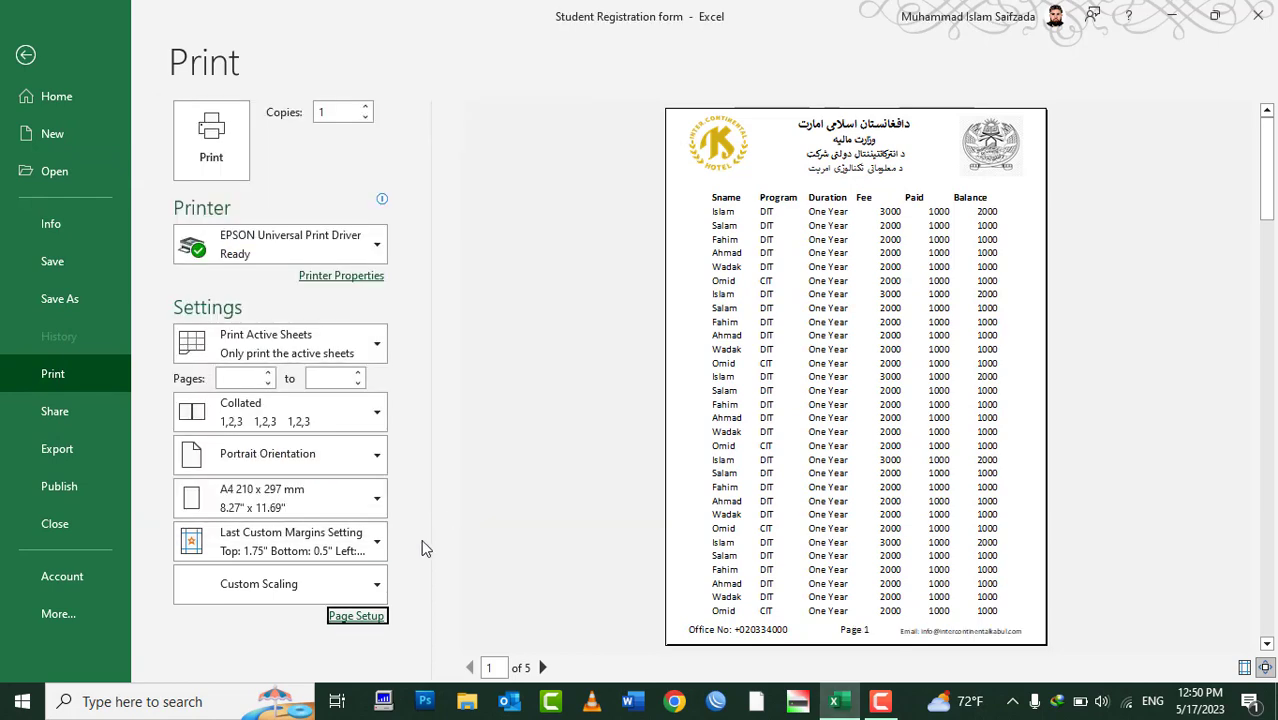
- Set the page number in the footer's centre section to a smaller font size
left_click(350, 616)
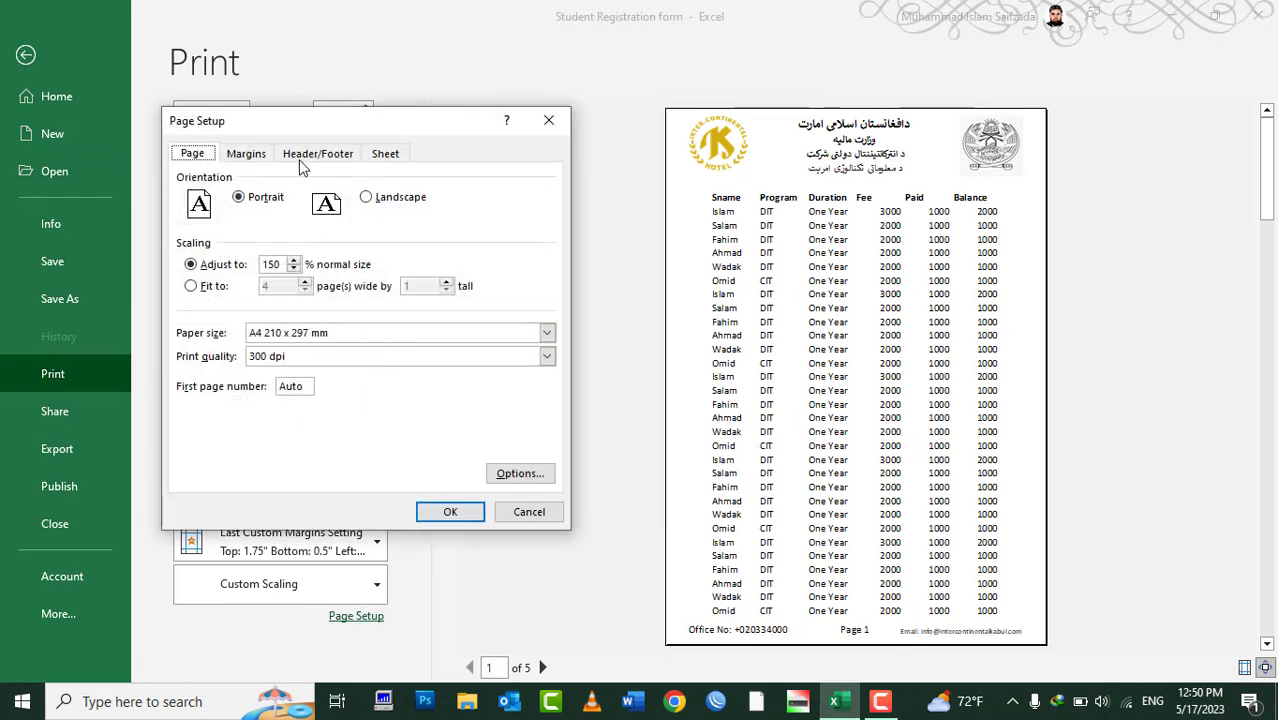
left_click(308, 156)
left_click(420, 274)
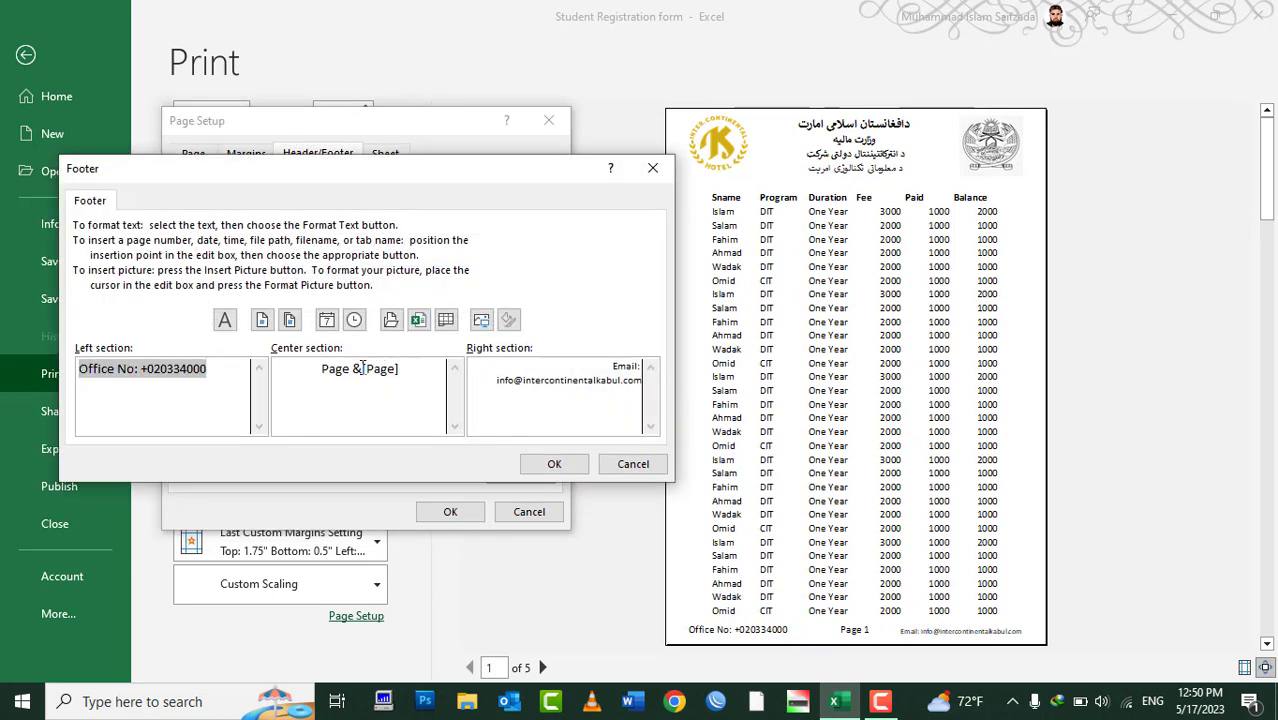
left_click(362, 368)
left_click_drag(417, 372, 316, 369)
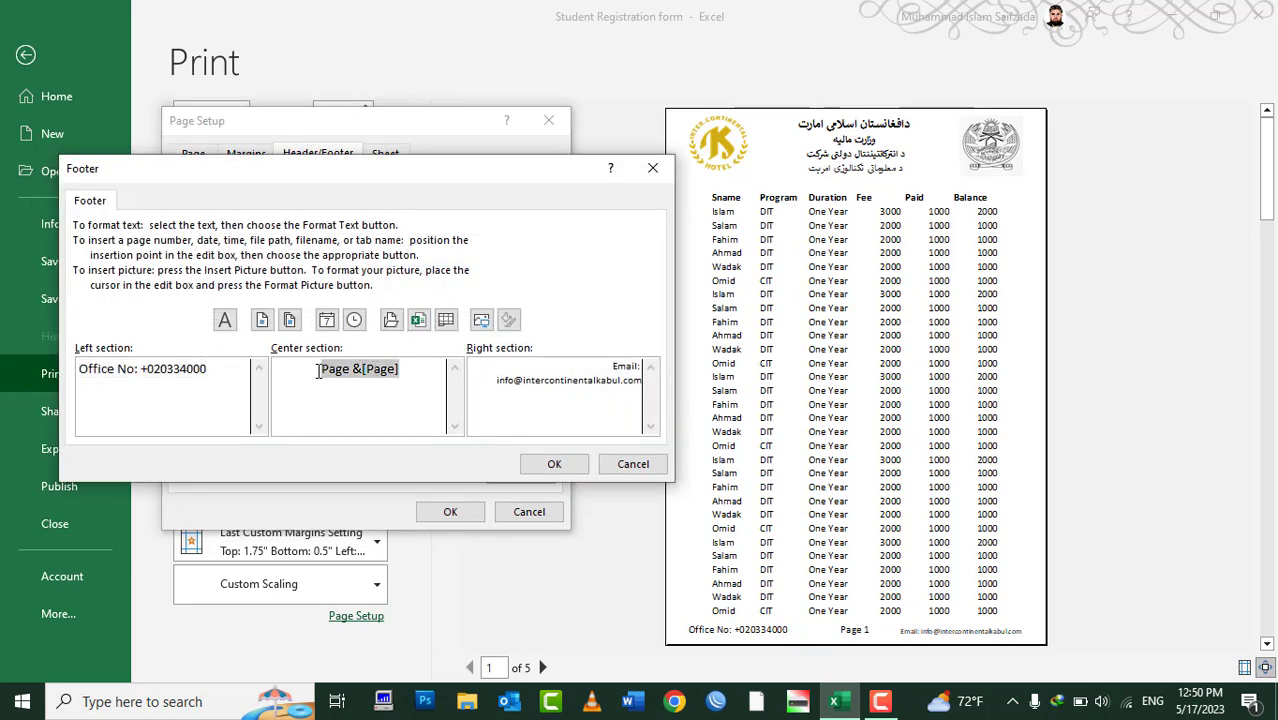
left_click(224, 319)
left_click(474, 238)
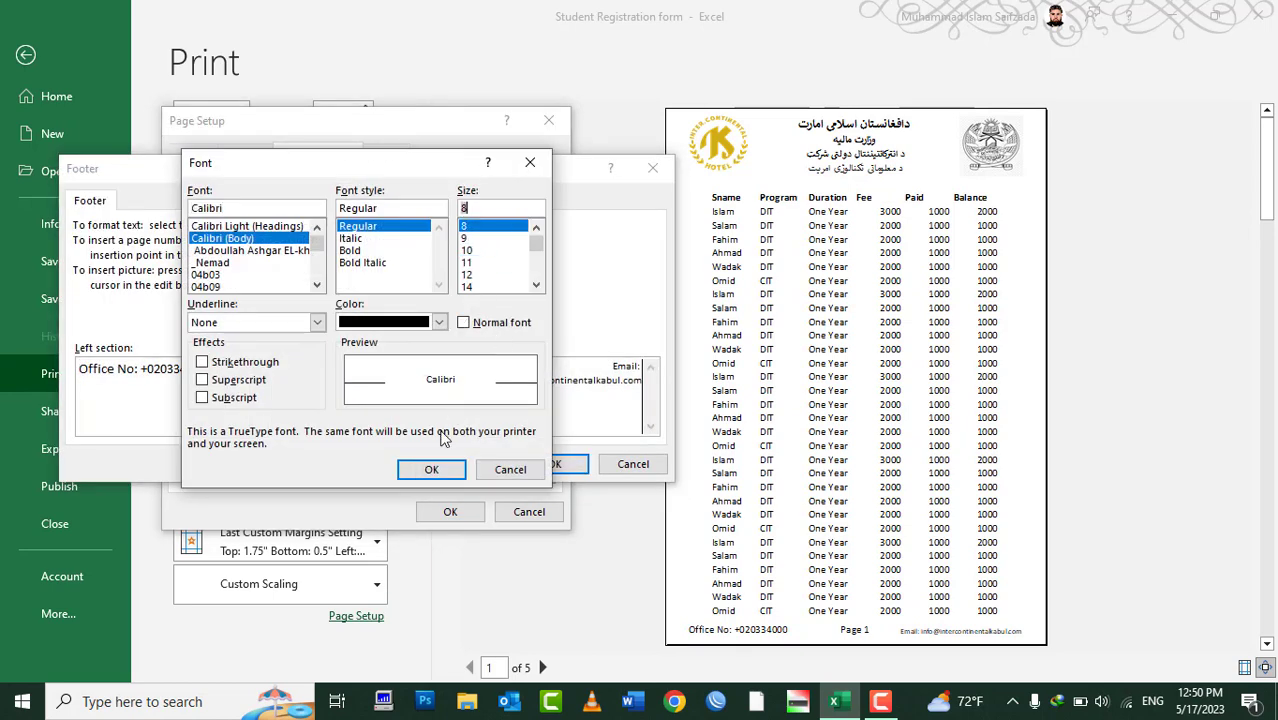
left_click(433, 470)
- Set the office number in the footer's left section to 8 point and apply the footer
left_click_drag(212, 368, 78, 368)
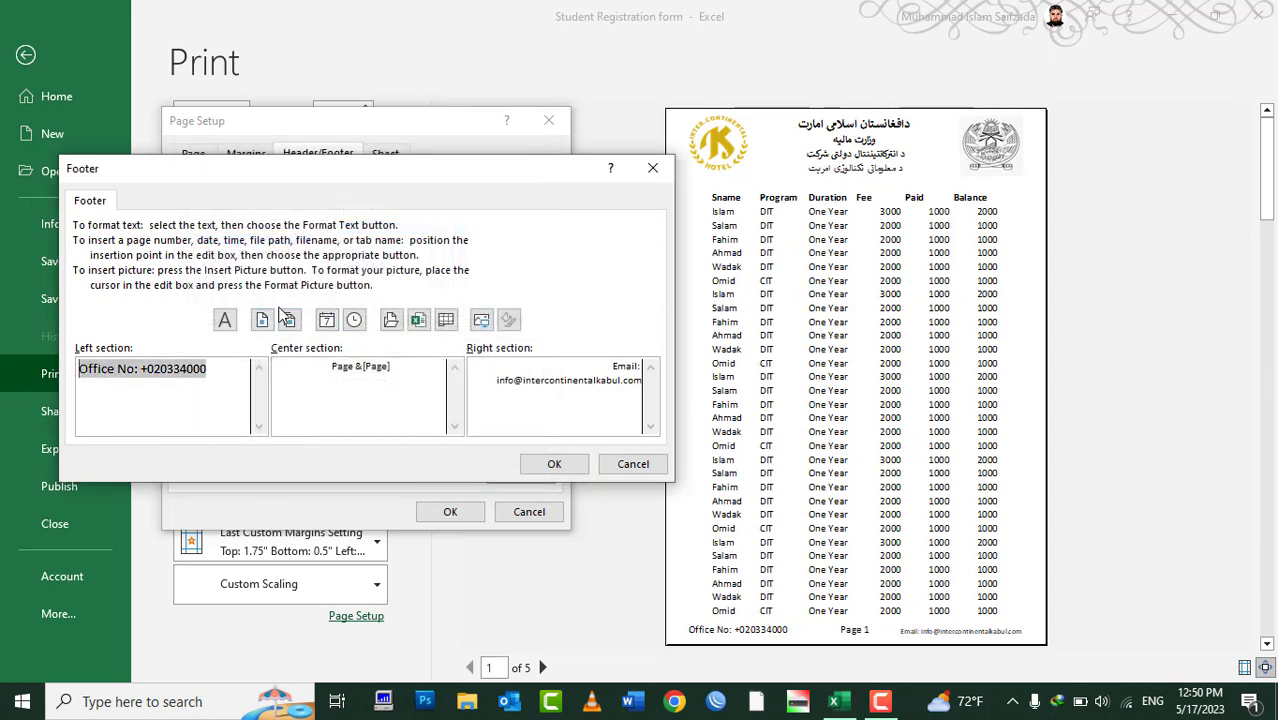
left_click(224, 319)
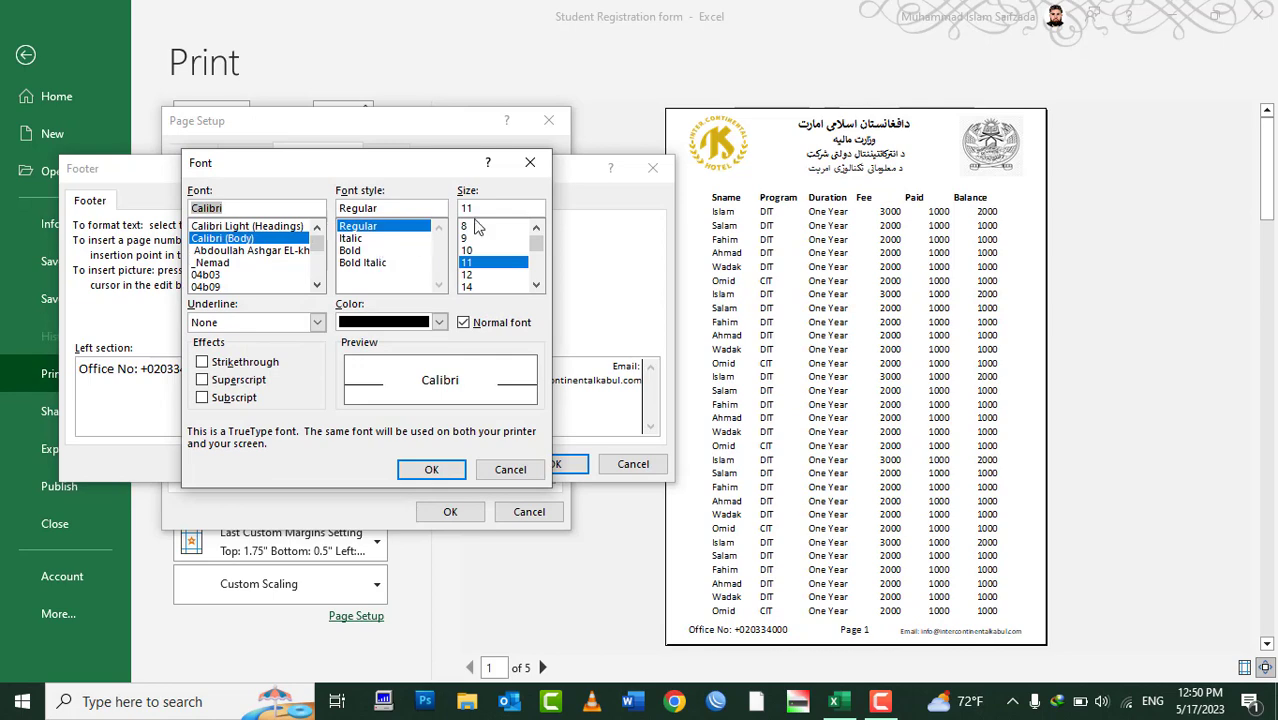
left_click(476, 226)
left_click(443, 468)
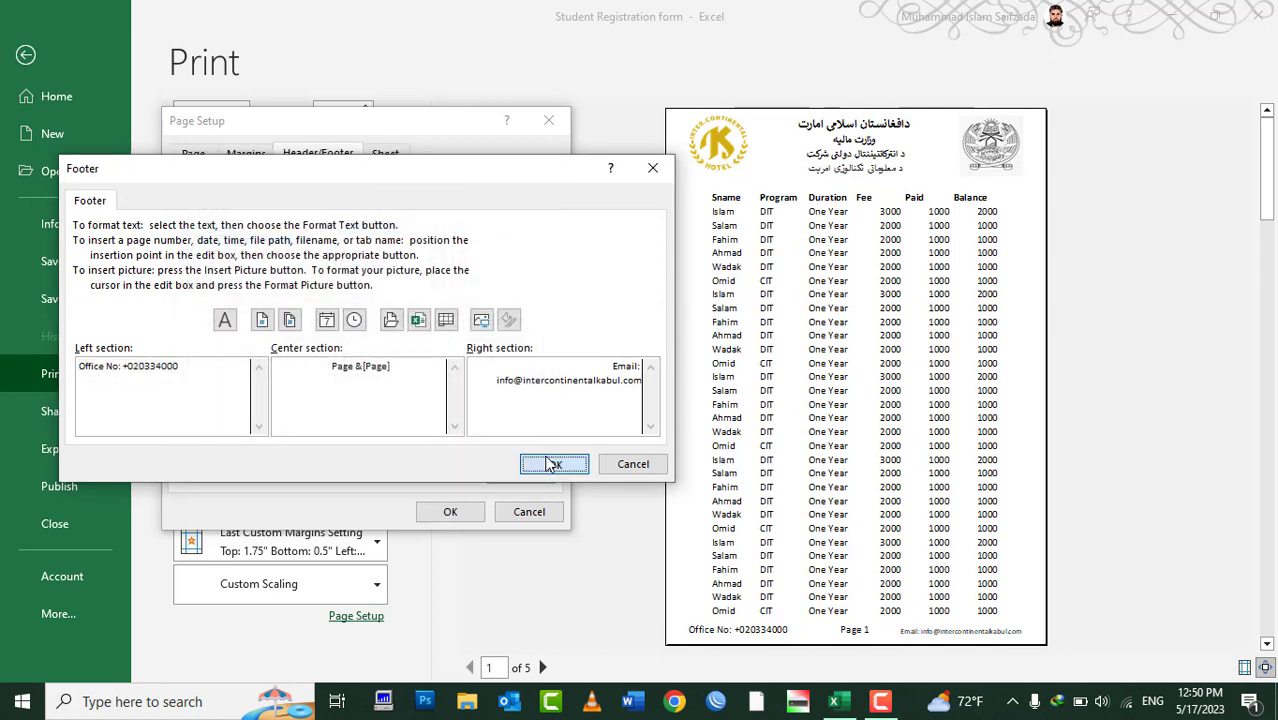
left_click(554, 463)
left_click(450, 511)
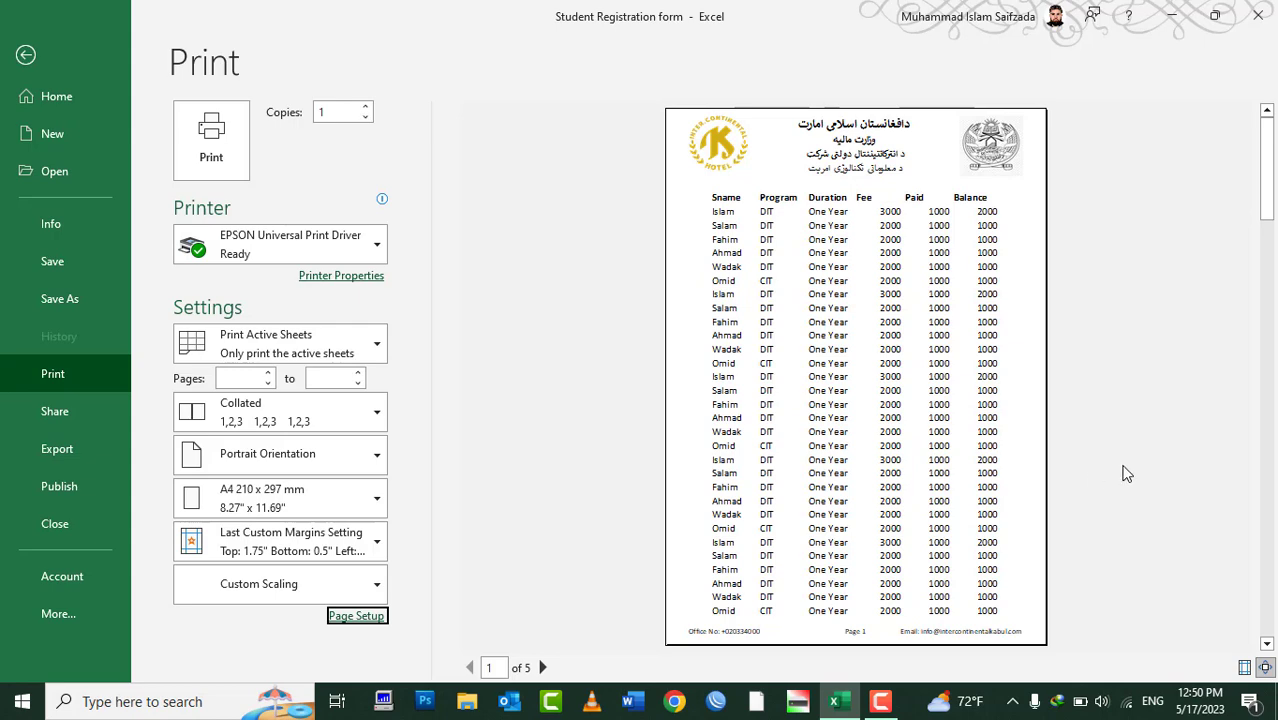
- Review the header/footer and sheet settings in Page Setup, then leave print preview for the worksheet
left_click(357, 613)
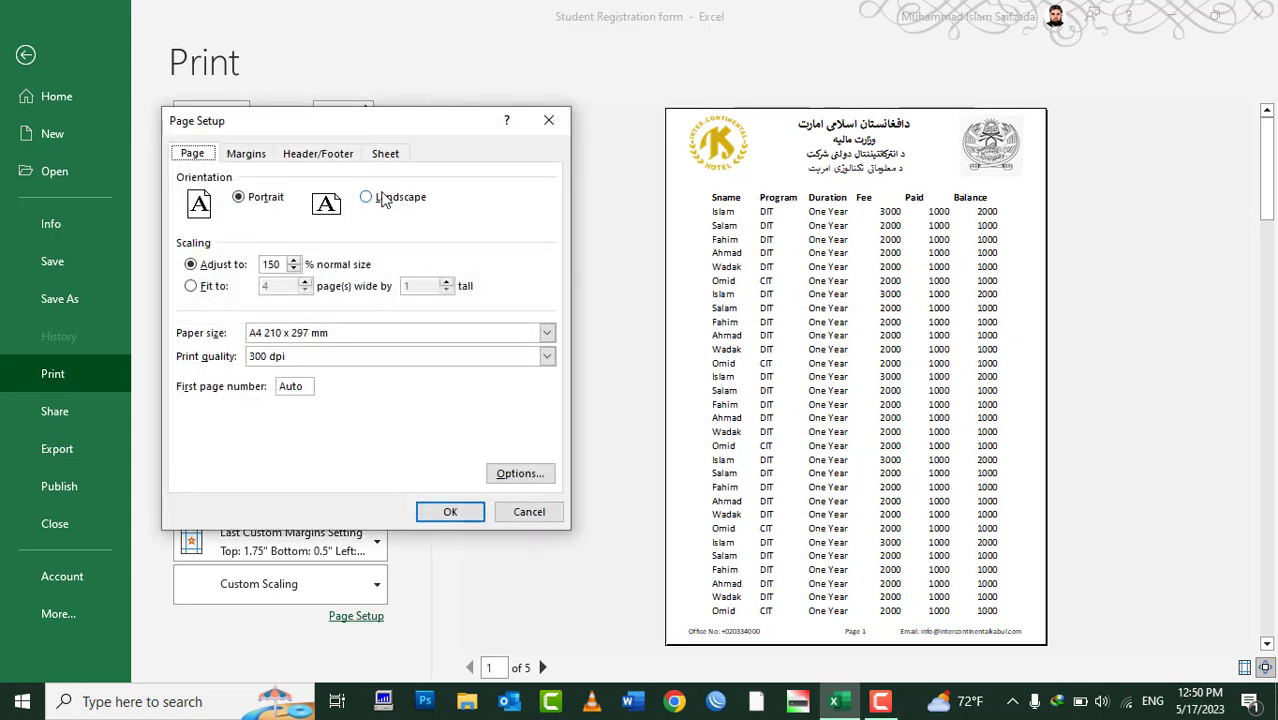
left_click(322, 152)
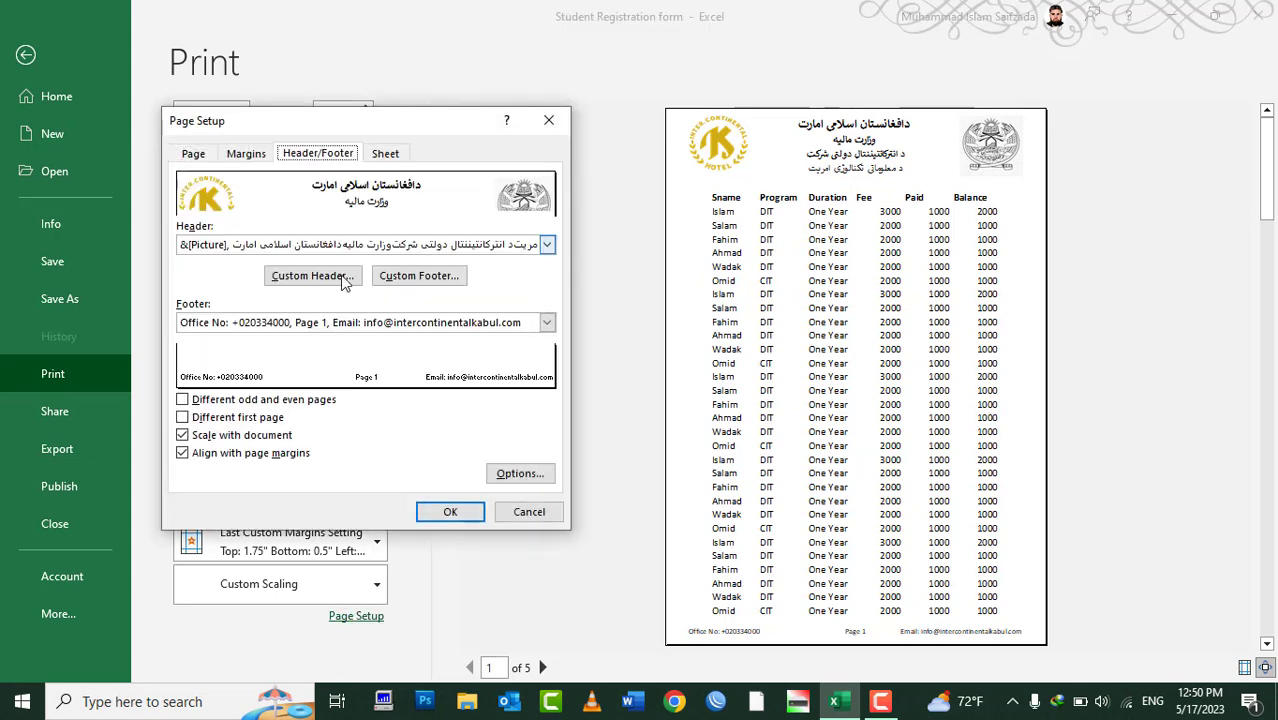
left_click(386, 154)
left_click(348, 155)
key("Escape")
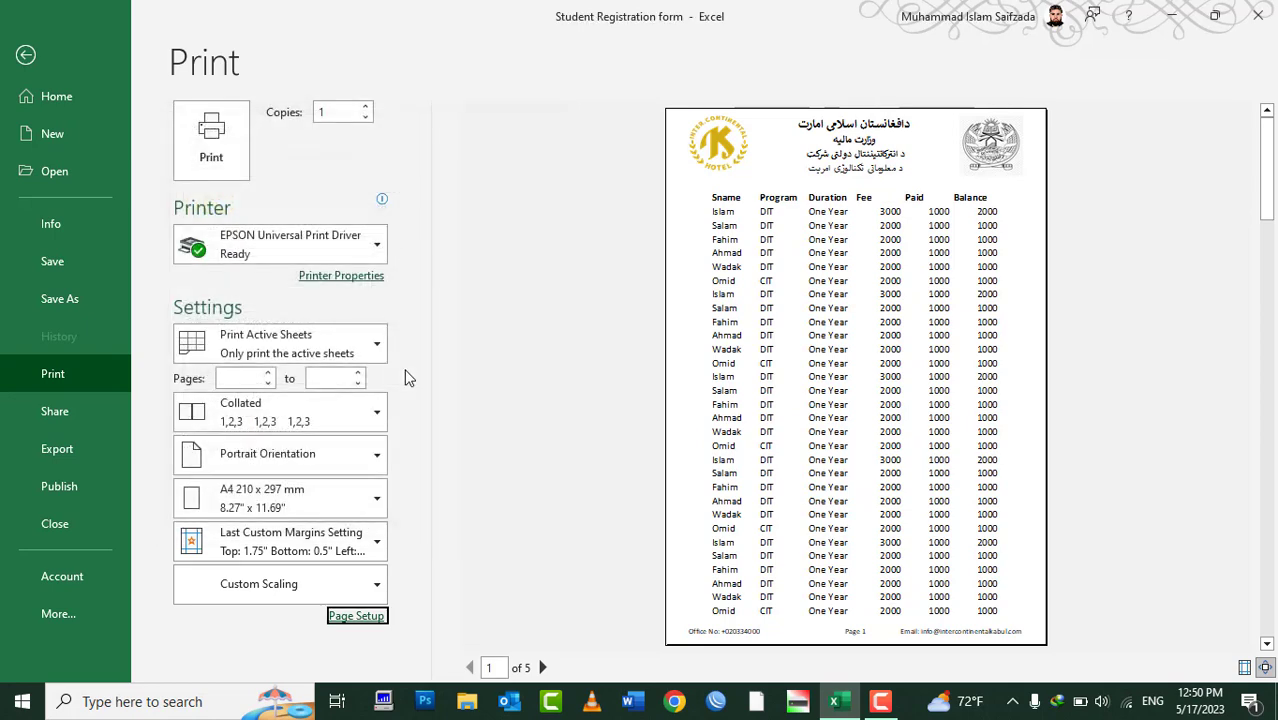
key("Escape")
- Minimize Excel and refresh the desktop showing the Lesson No: 7 wallpaper
left_click(835, 700)
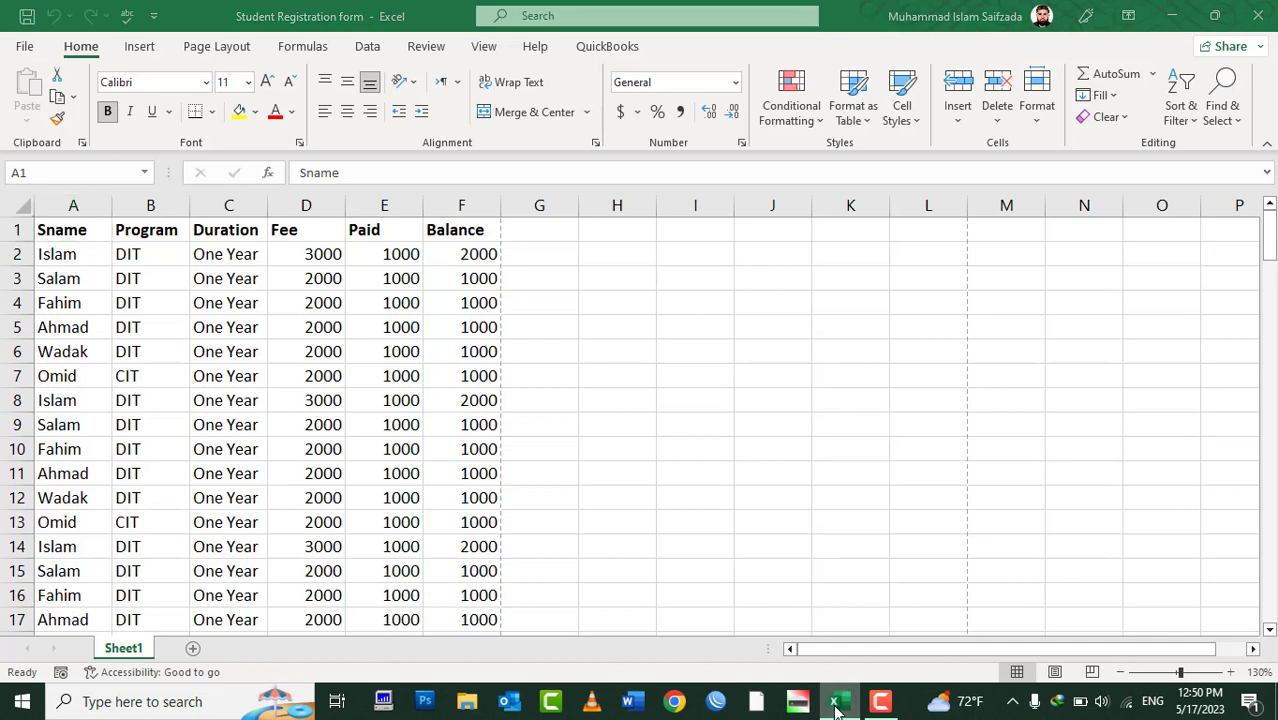
right_click(670, 235)
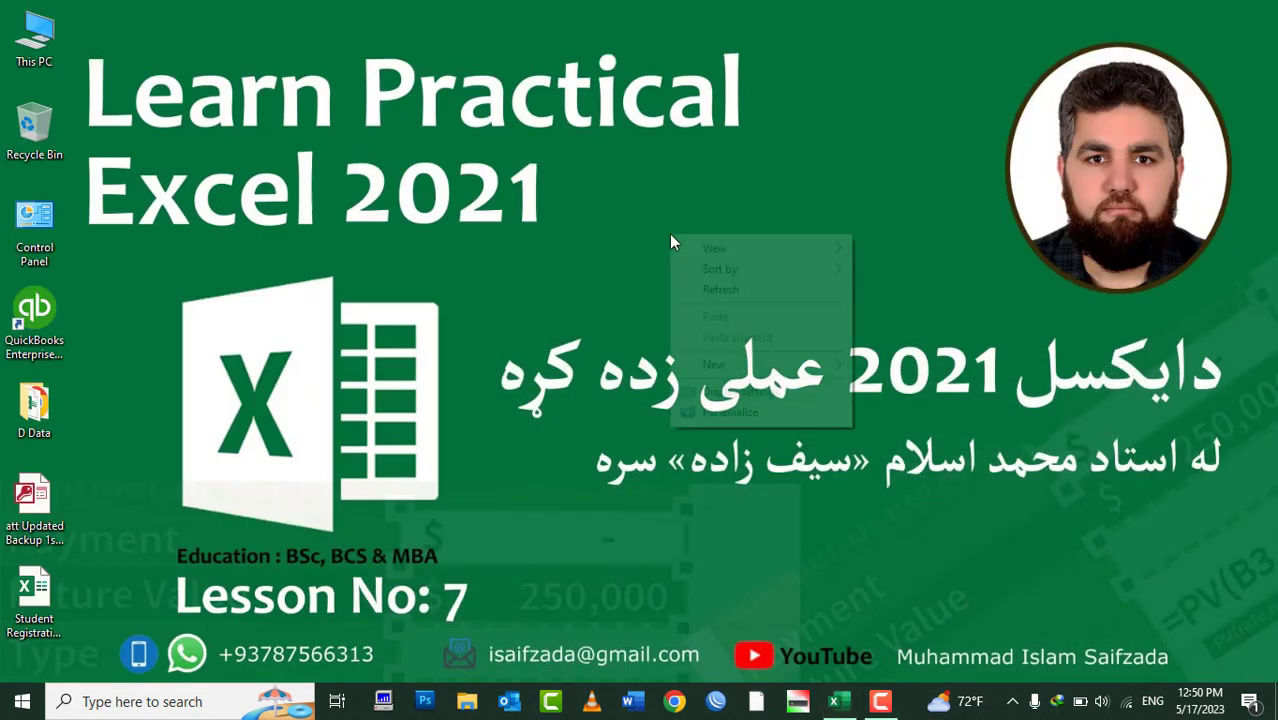
left_click(717, 290)
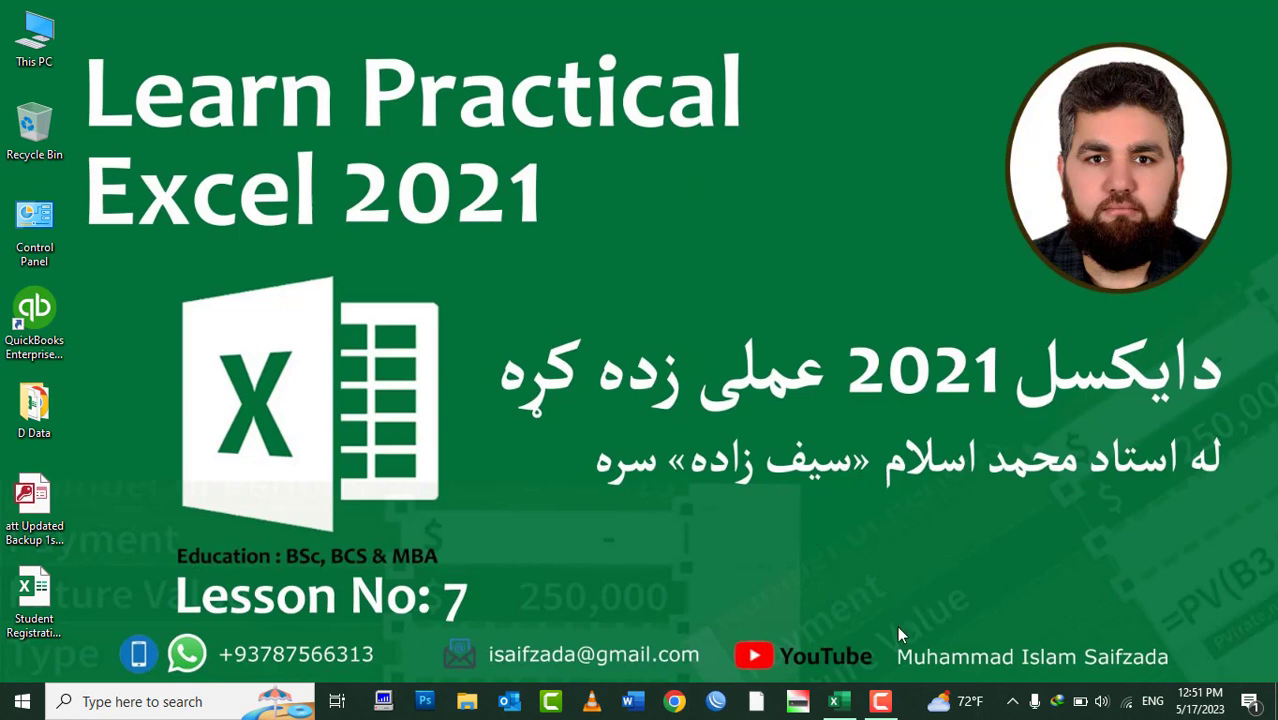
left_click_drag(887, 629, 1176, 678)
left_click_drag(384, 630, 111, 683)
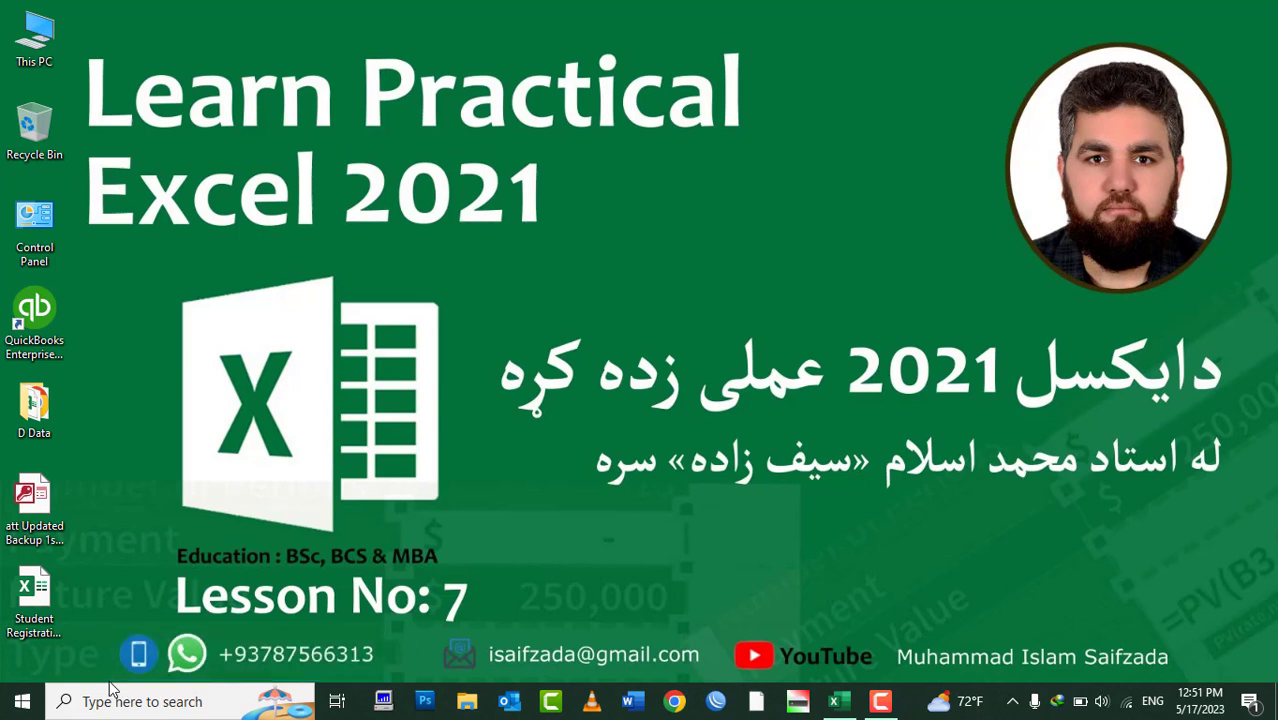